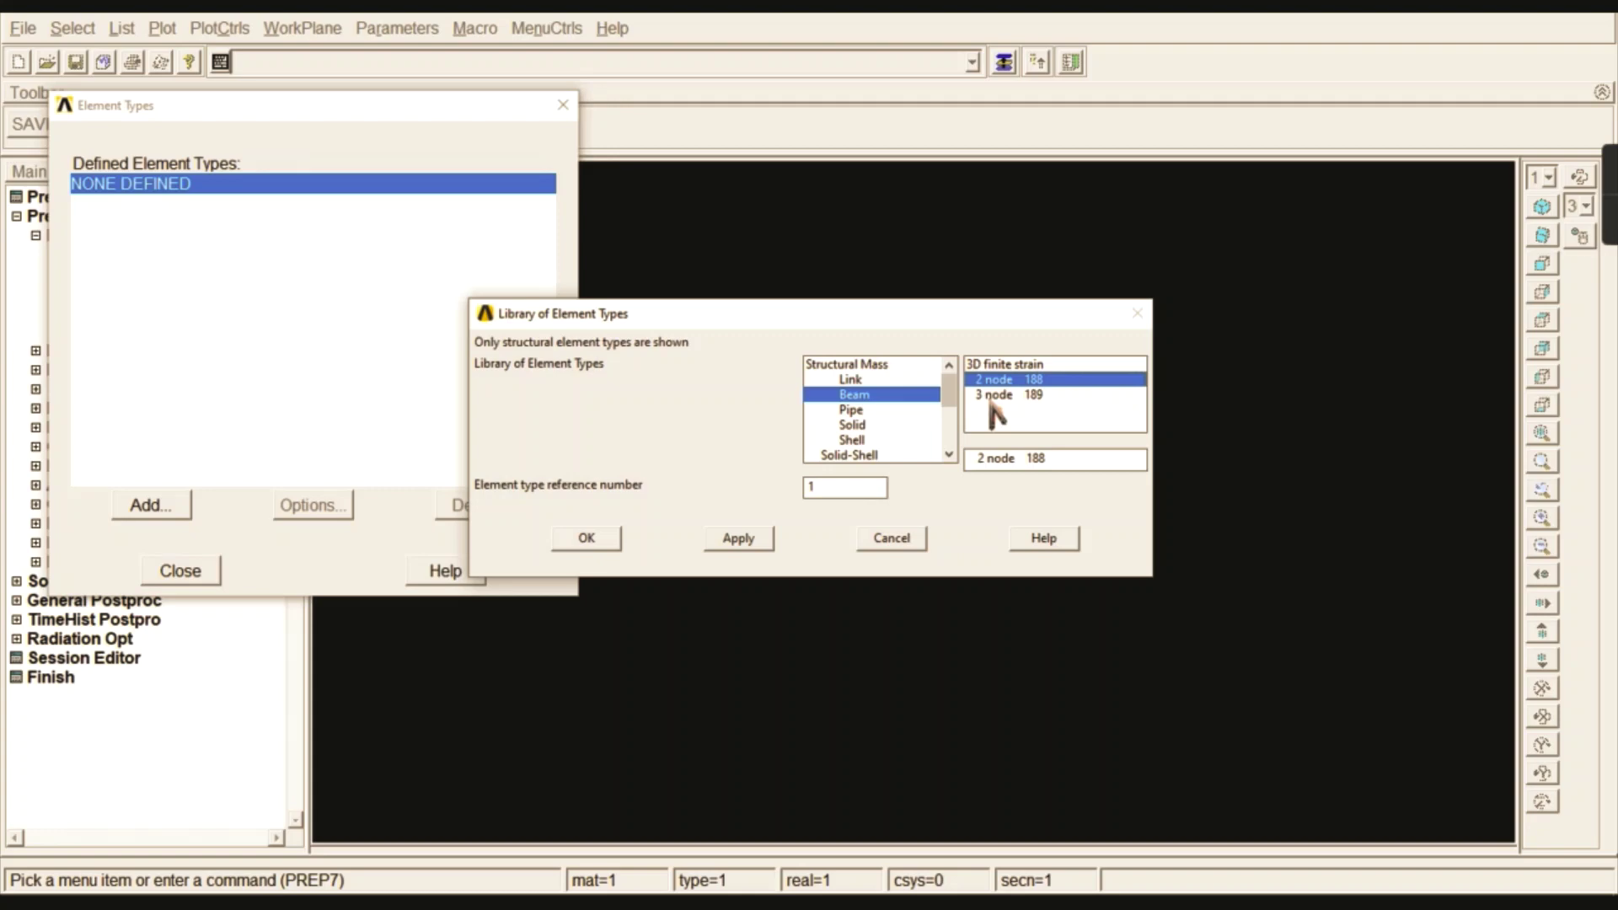
# Add the 3 node 189 beam as element type 1 and finish defining element types
pyautogui.click(994, 396)
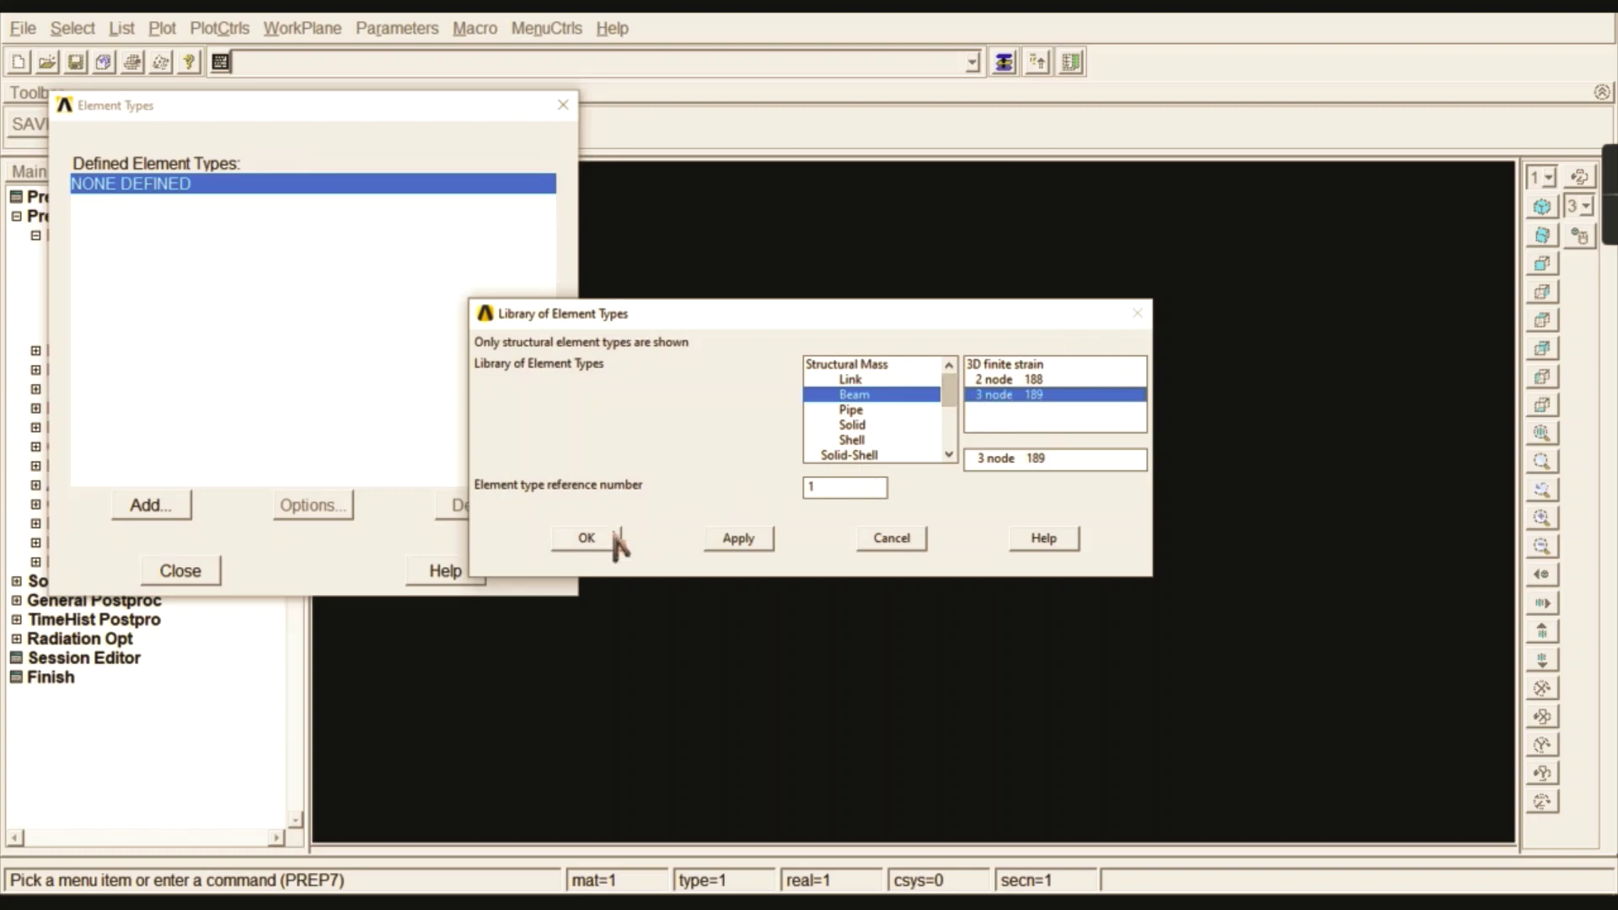
pyautogui.click(587, 538)
pyautogui.click(206, 570)
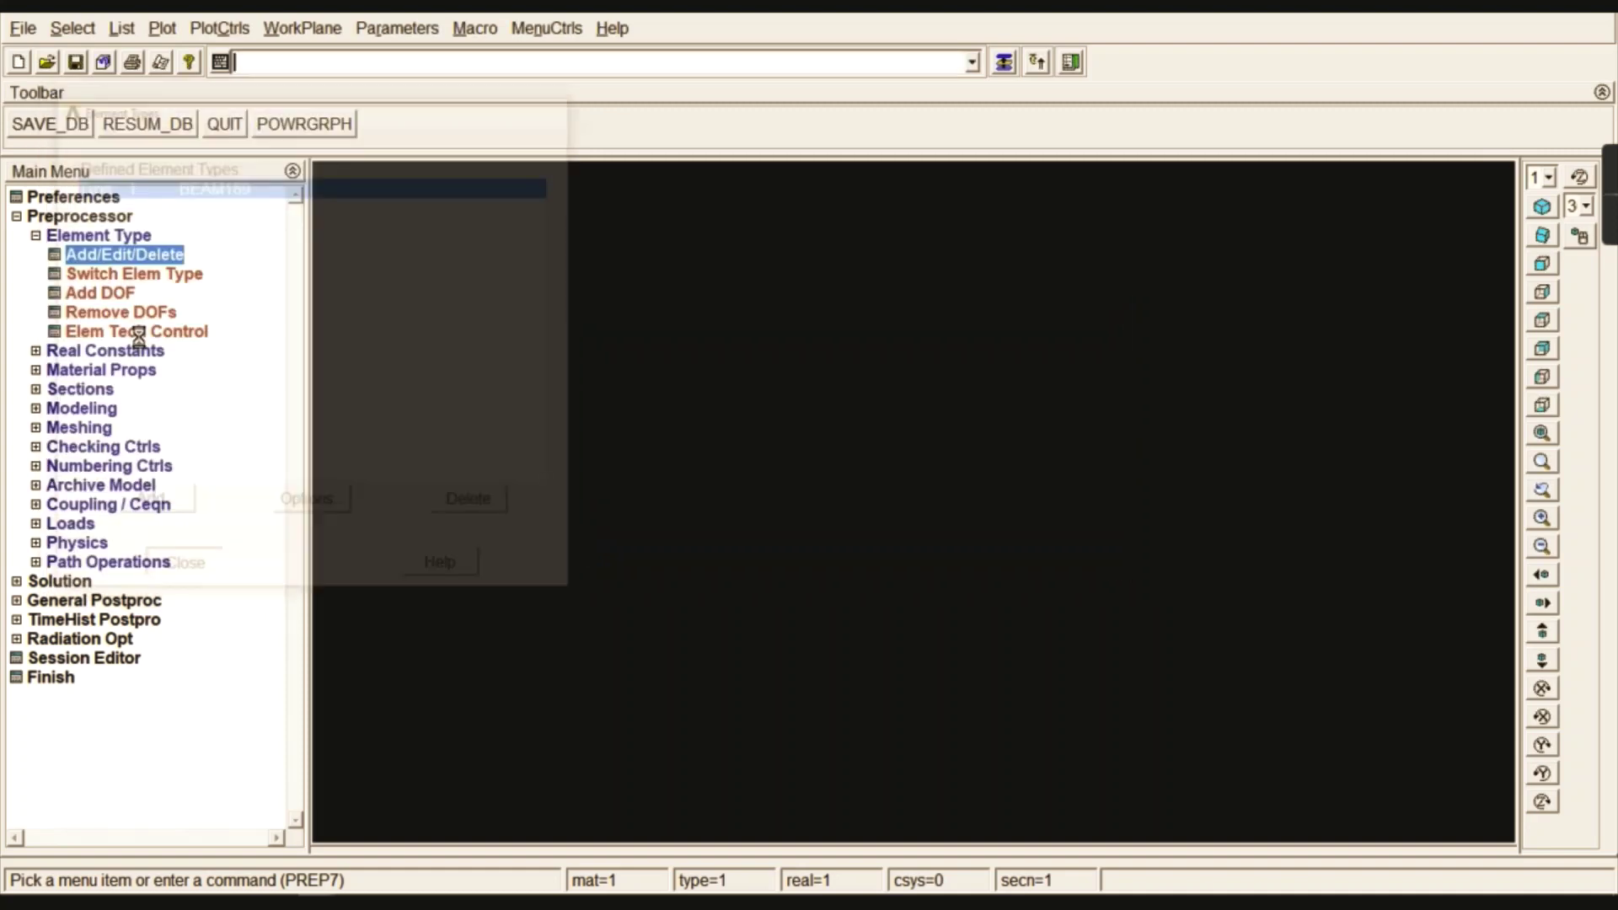
pyautogui.click(96, 238)
# Define material model 1 as structural linear elastic isotropic with EX 2e5 and PRXY 0.33
pyautogui.click(99, 274)
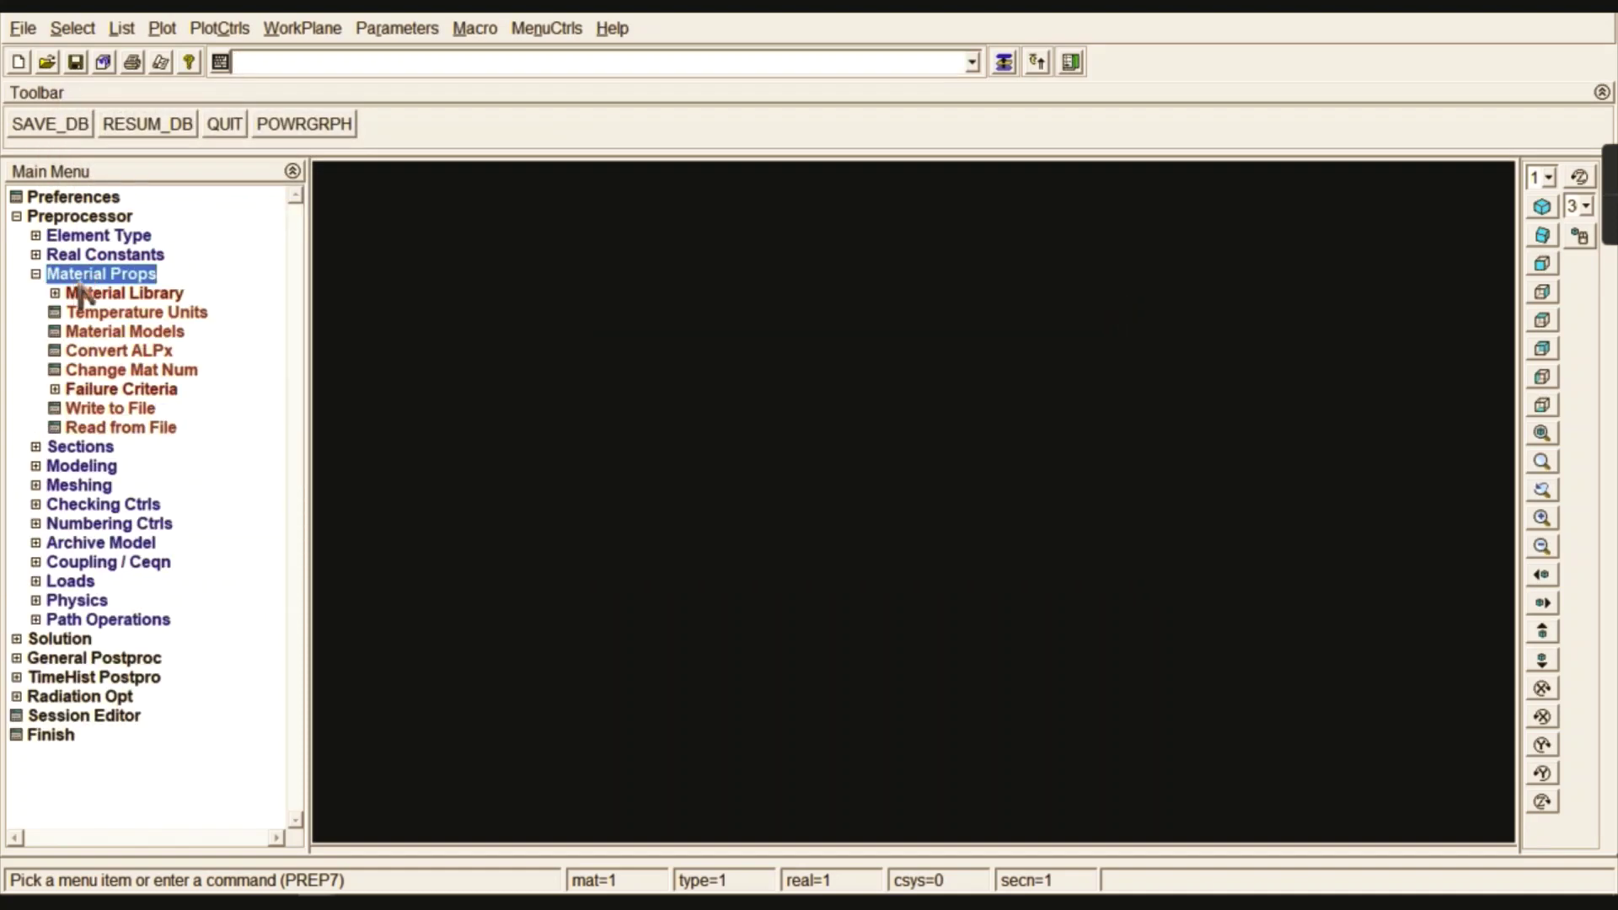
pyautogui.doubleClick(144, 331)
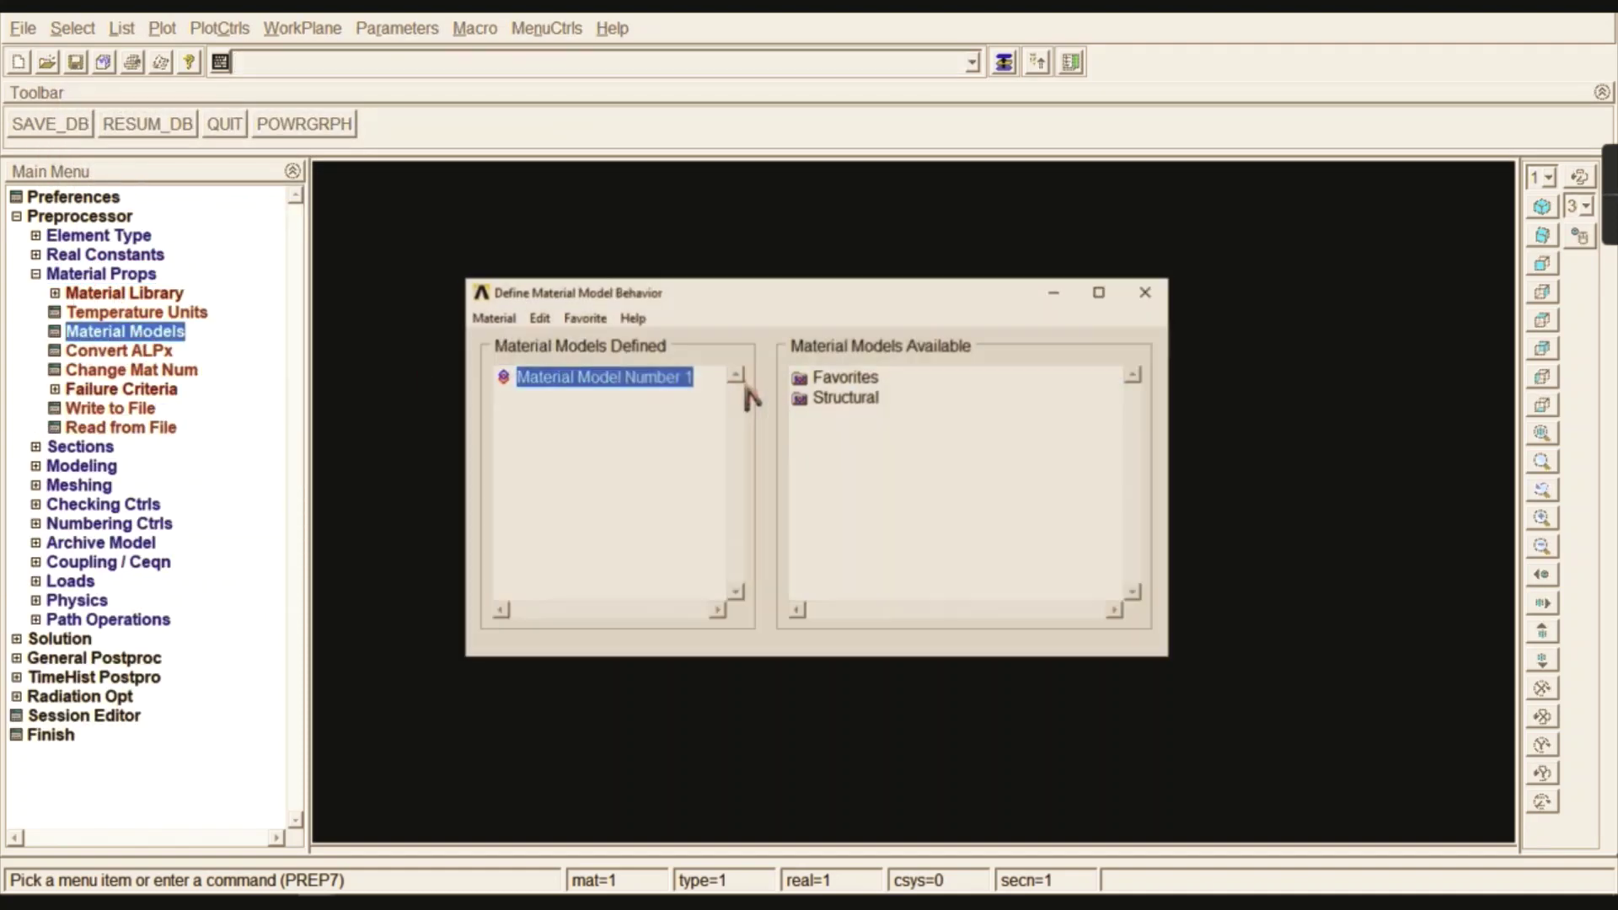
pyautogui.doubleClick(843, 400)
pyautogui.doubleClick(861, 419)
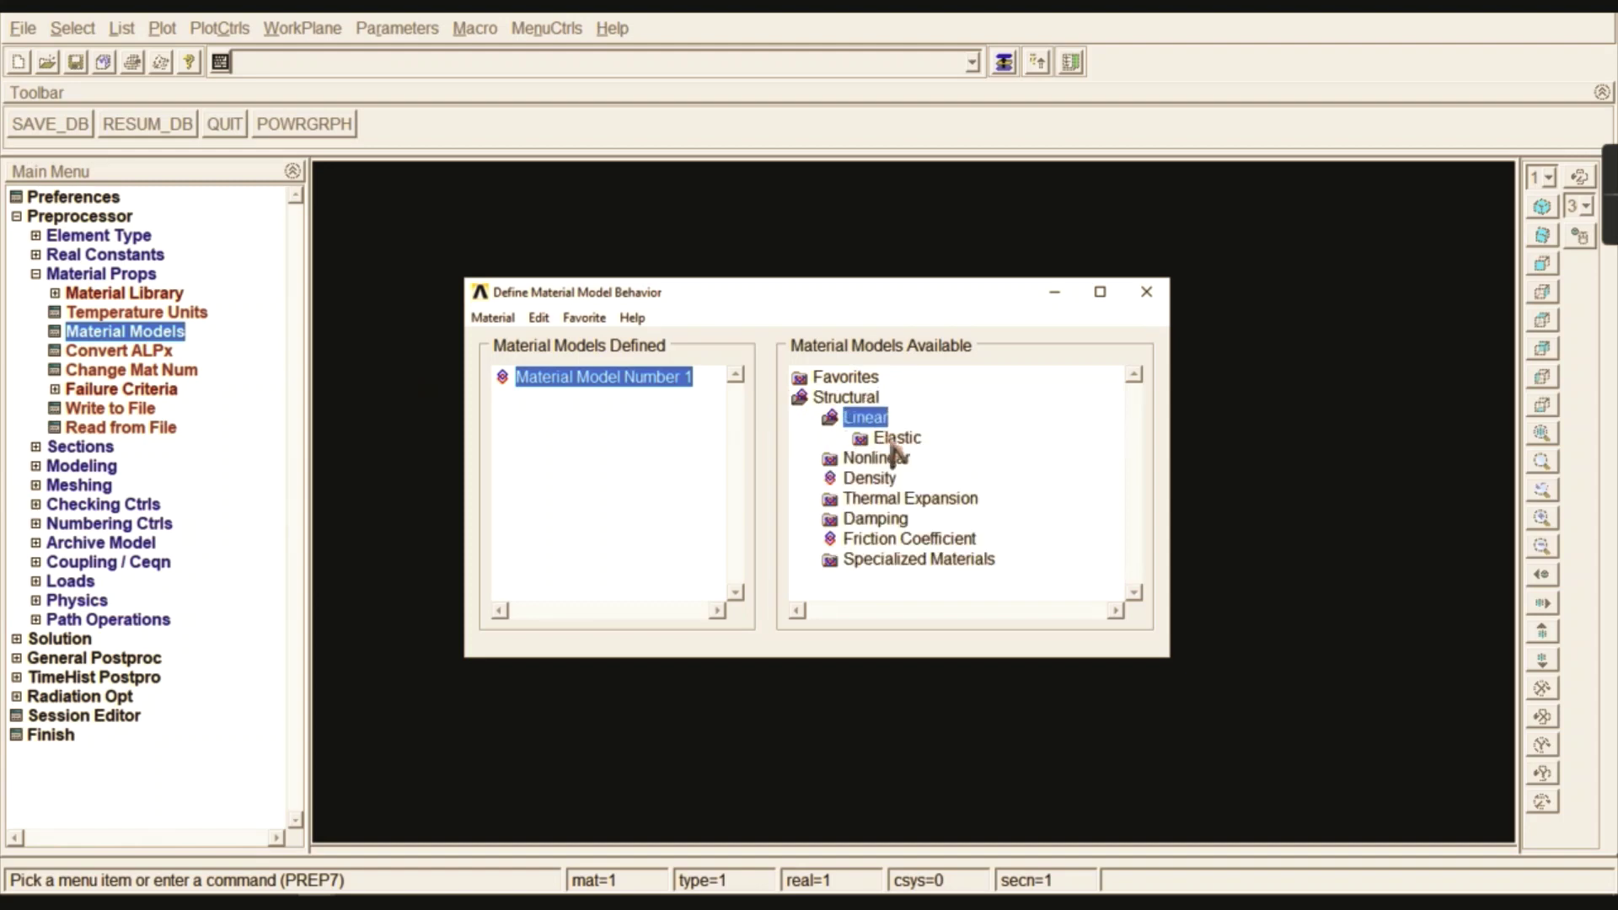
pyautogui.doubleClick(895, 438)
pyautogui.doubleClick(927, 458)
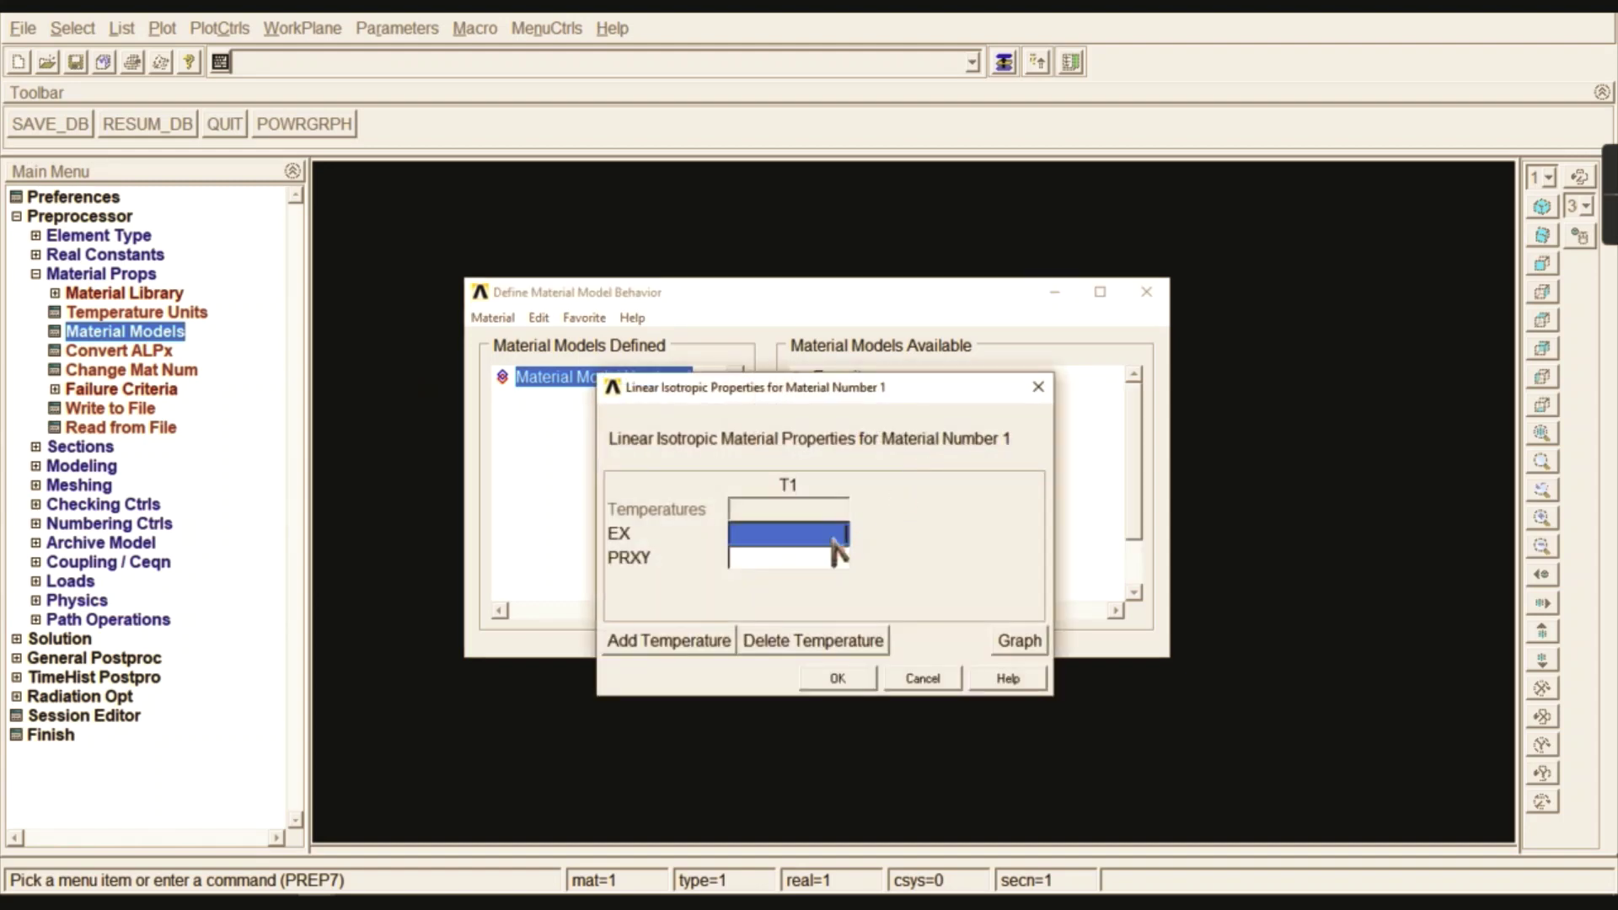
pyautogui.write('2e5')
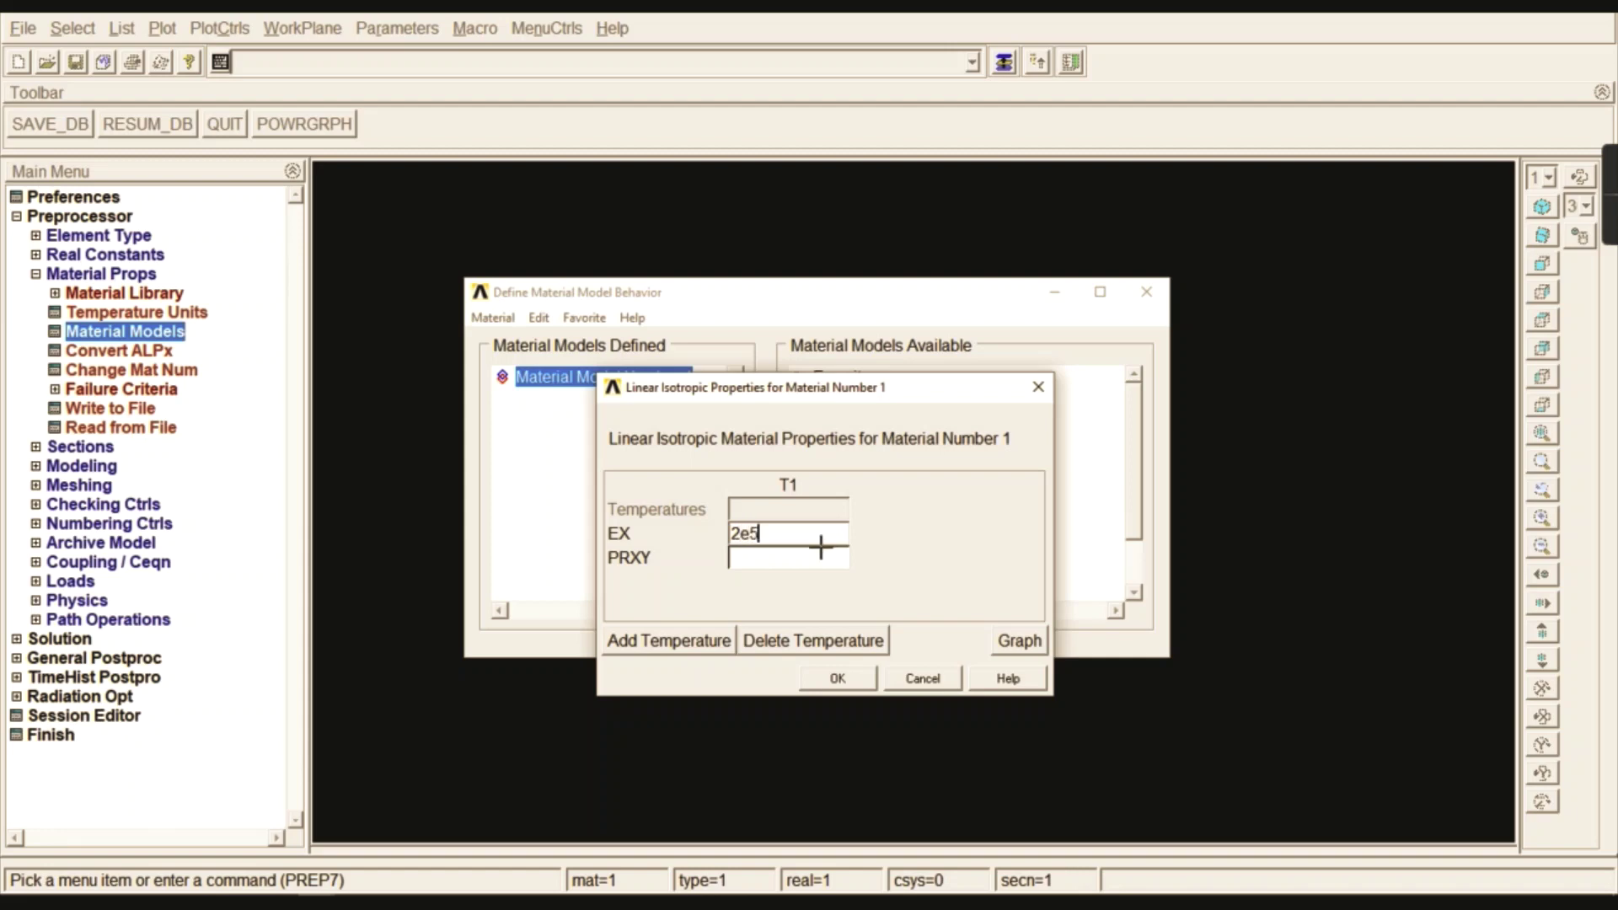
pyautogui.click(823, 558)
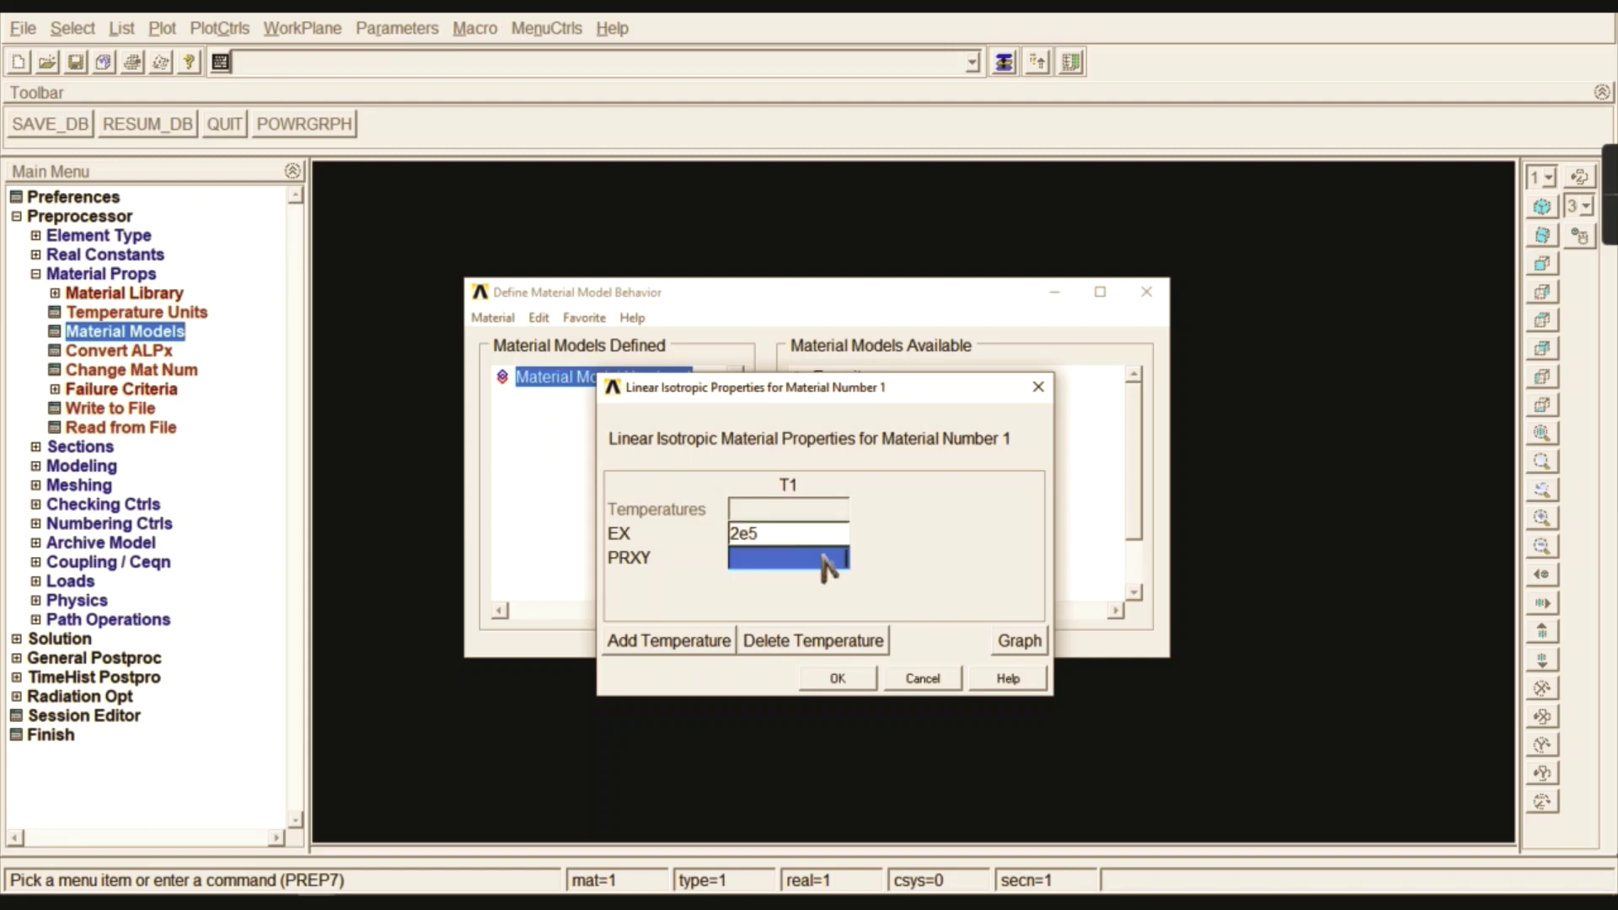
pyautogui.write('0.33')
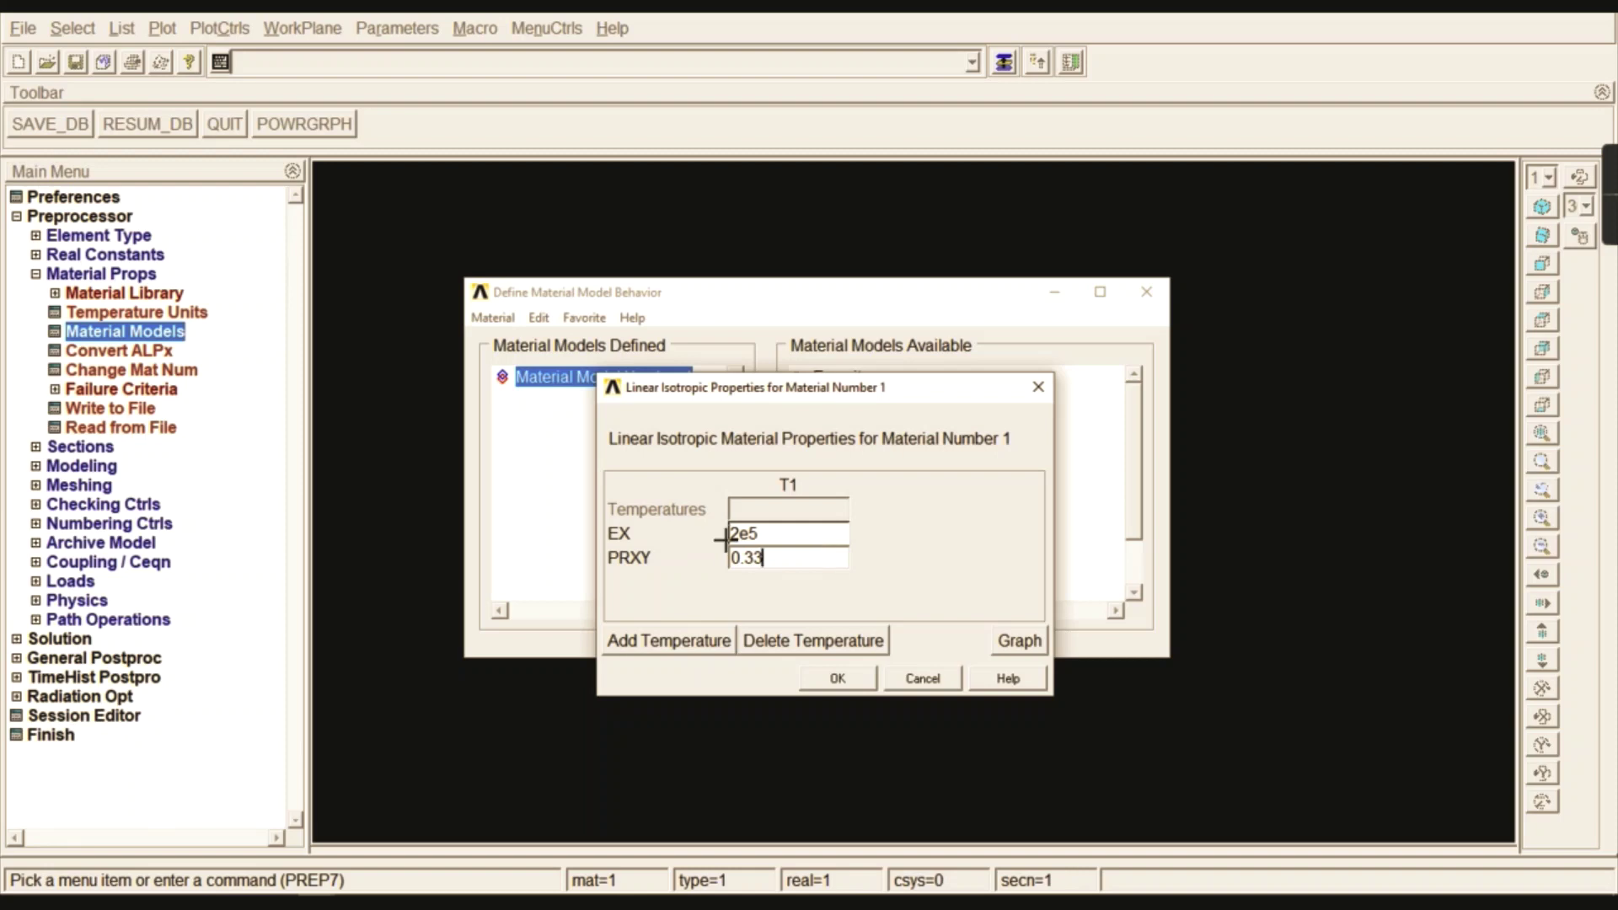
pyautogui.click(837, 679)
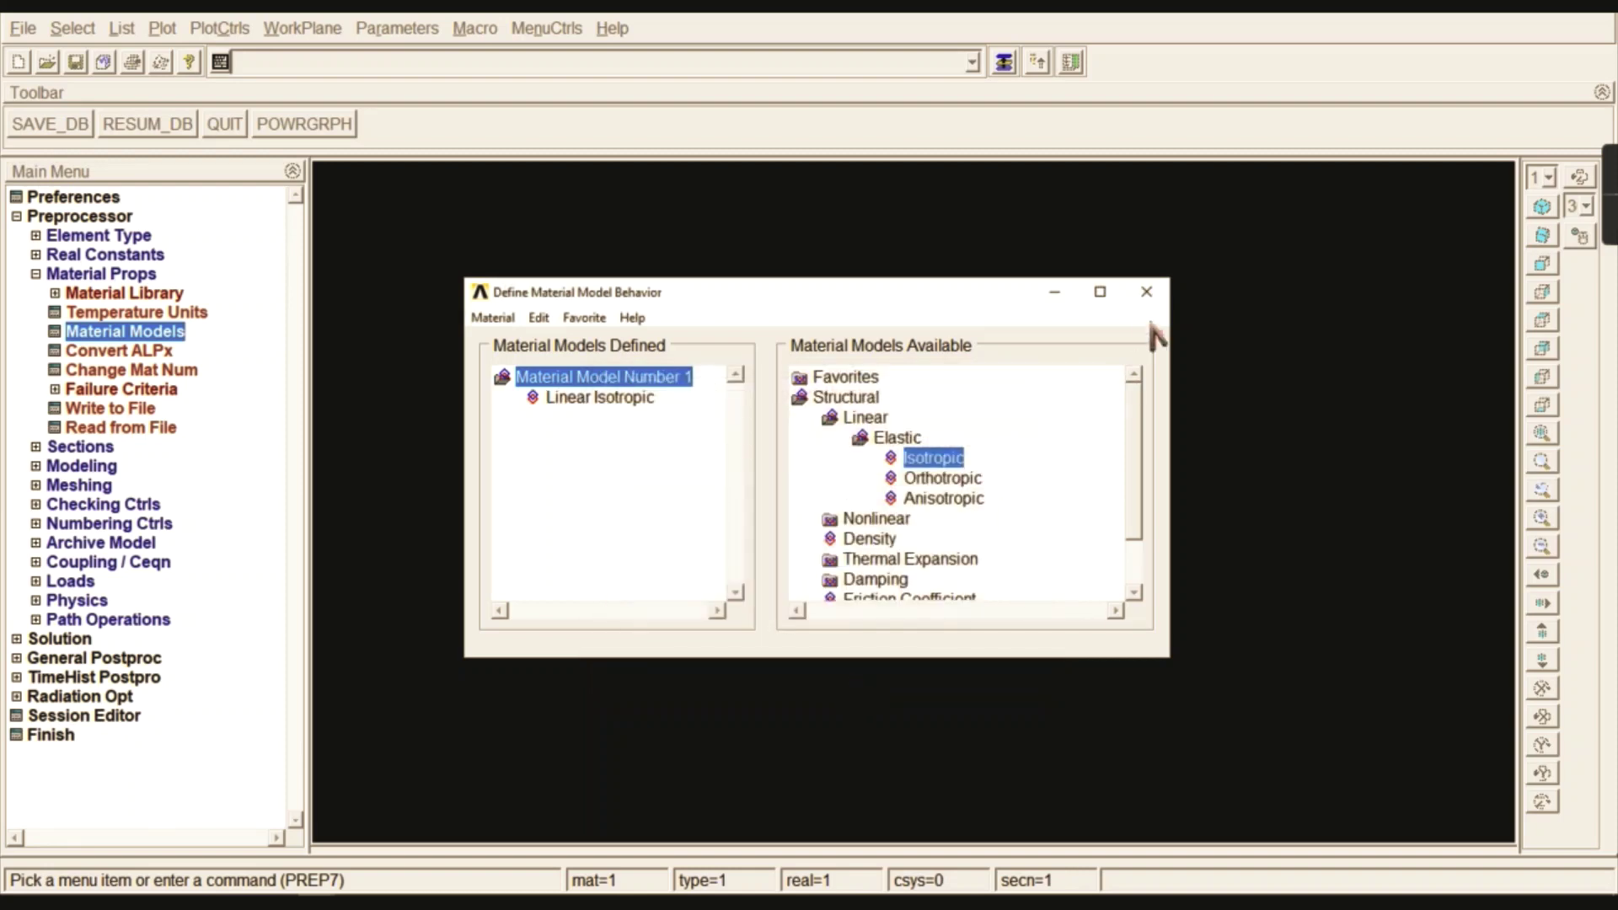
pyautogui.click(1146, 291)
pyautogui.click(108, 273)
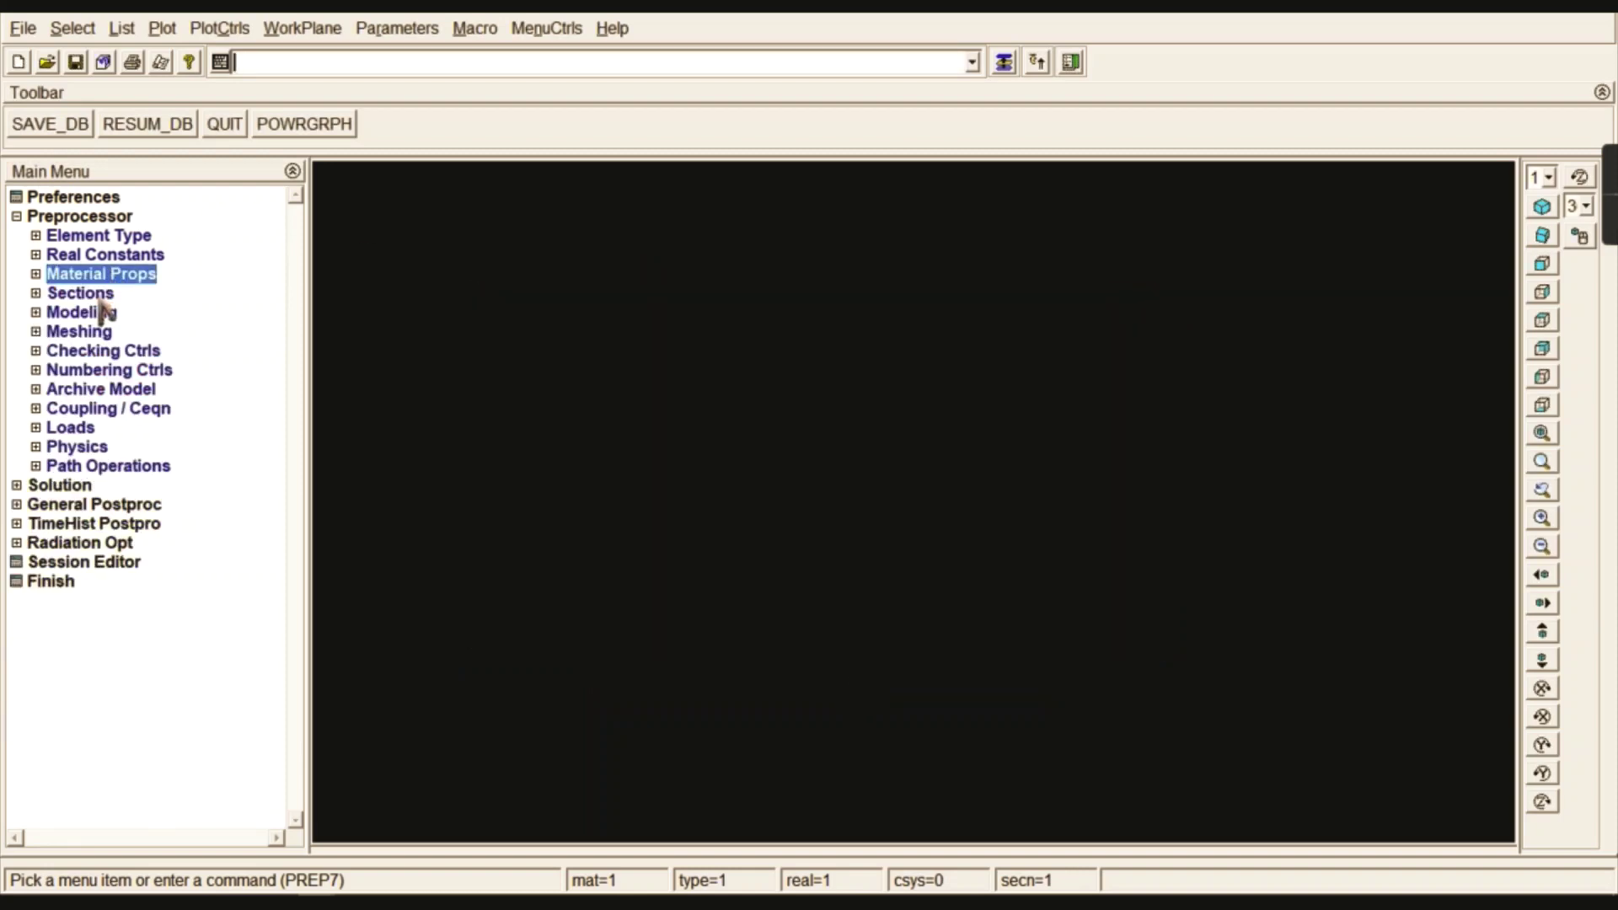
# Start a common beam section with ID 1 and choose the I-shaped sub-type
pyautogui.click(98, 295)
pyautogui.click(93, 332)
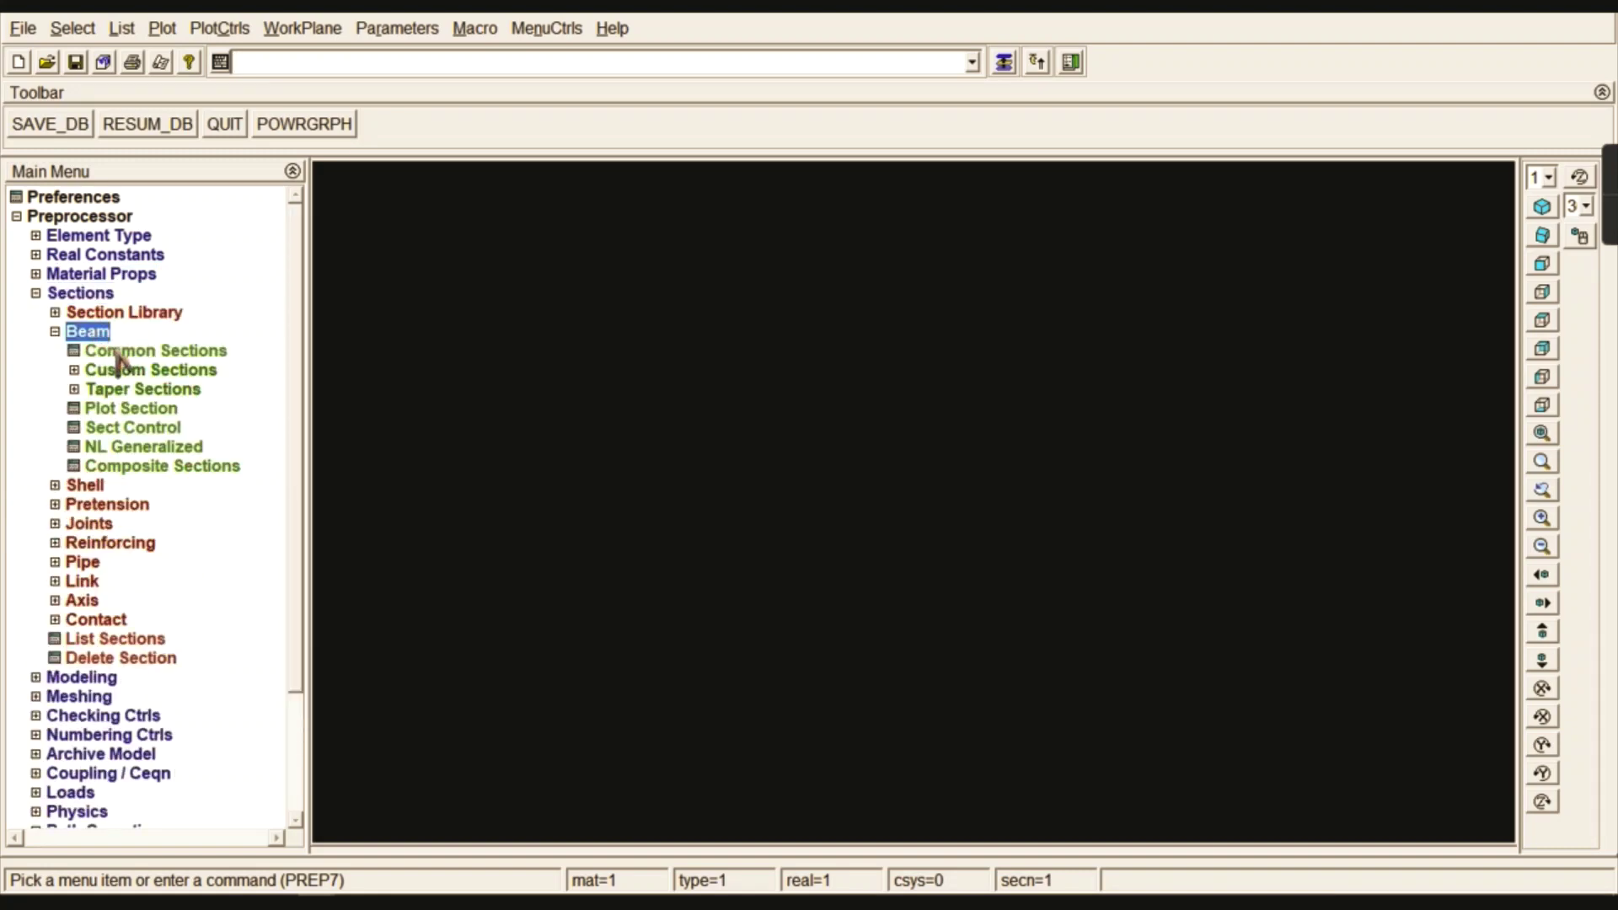
pyautogui.click(130, 352)
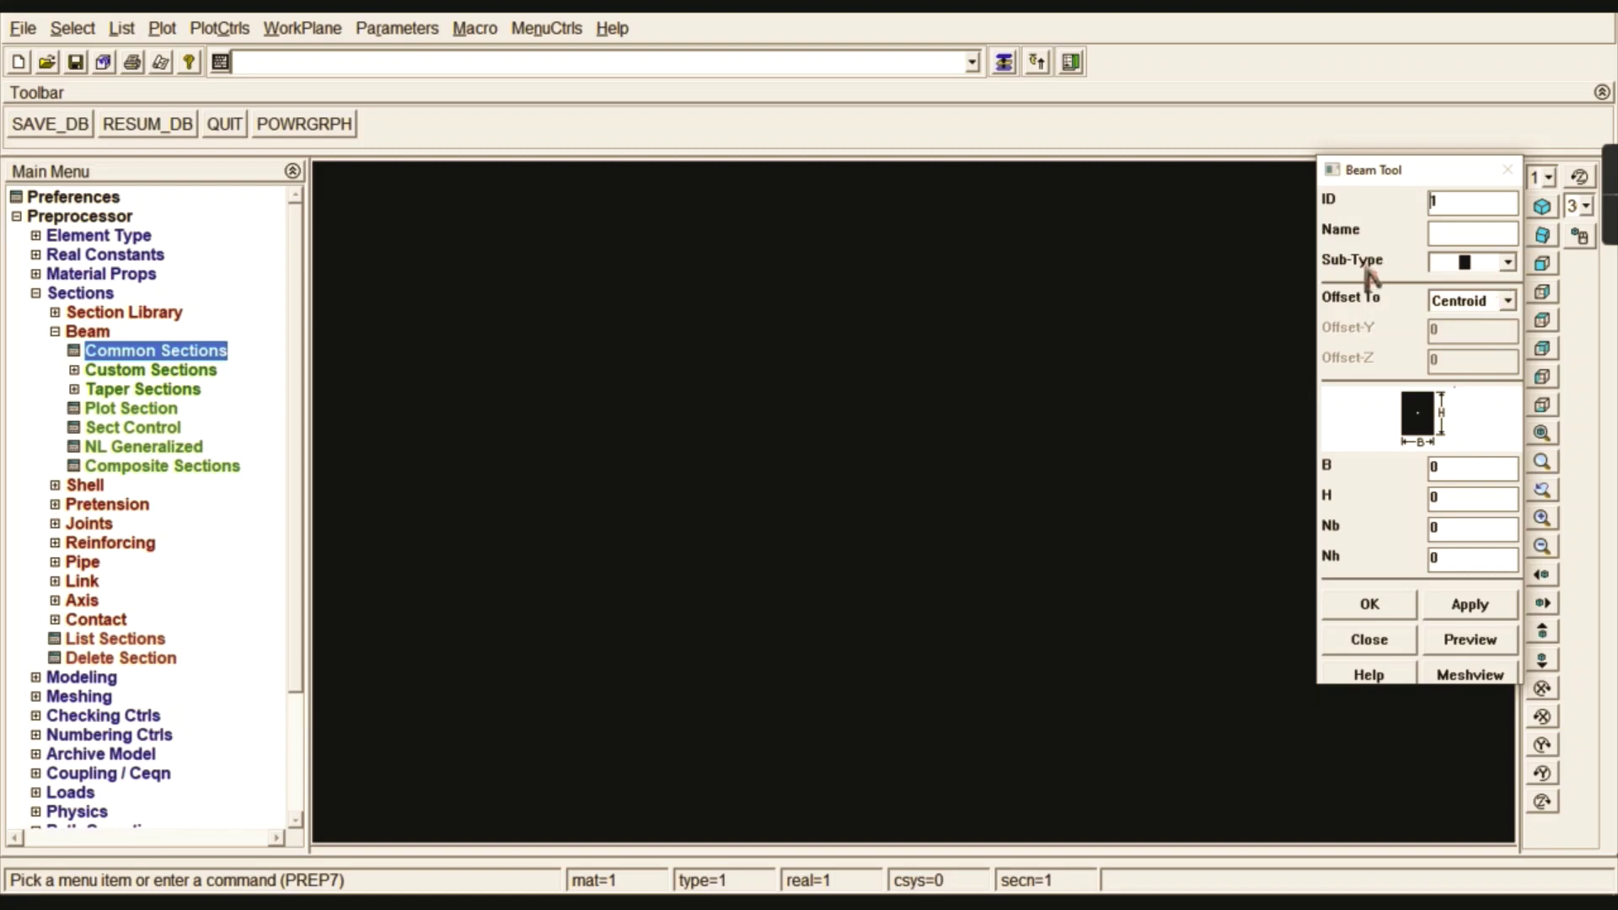
pyautogui.click(1504, 263)
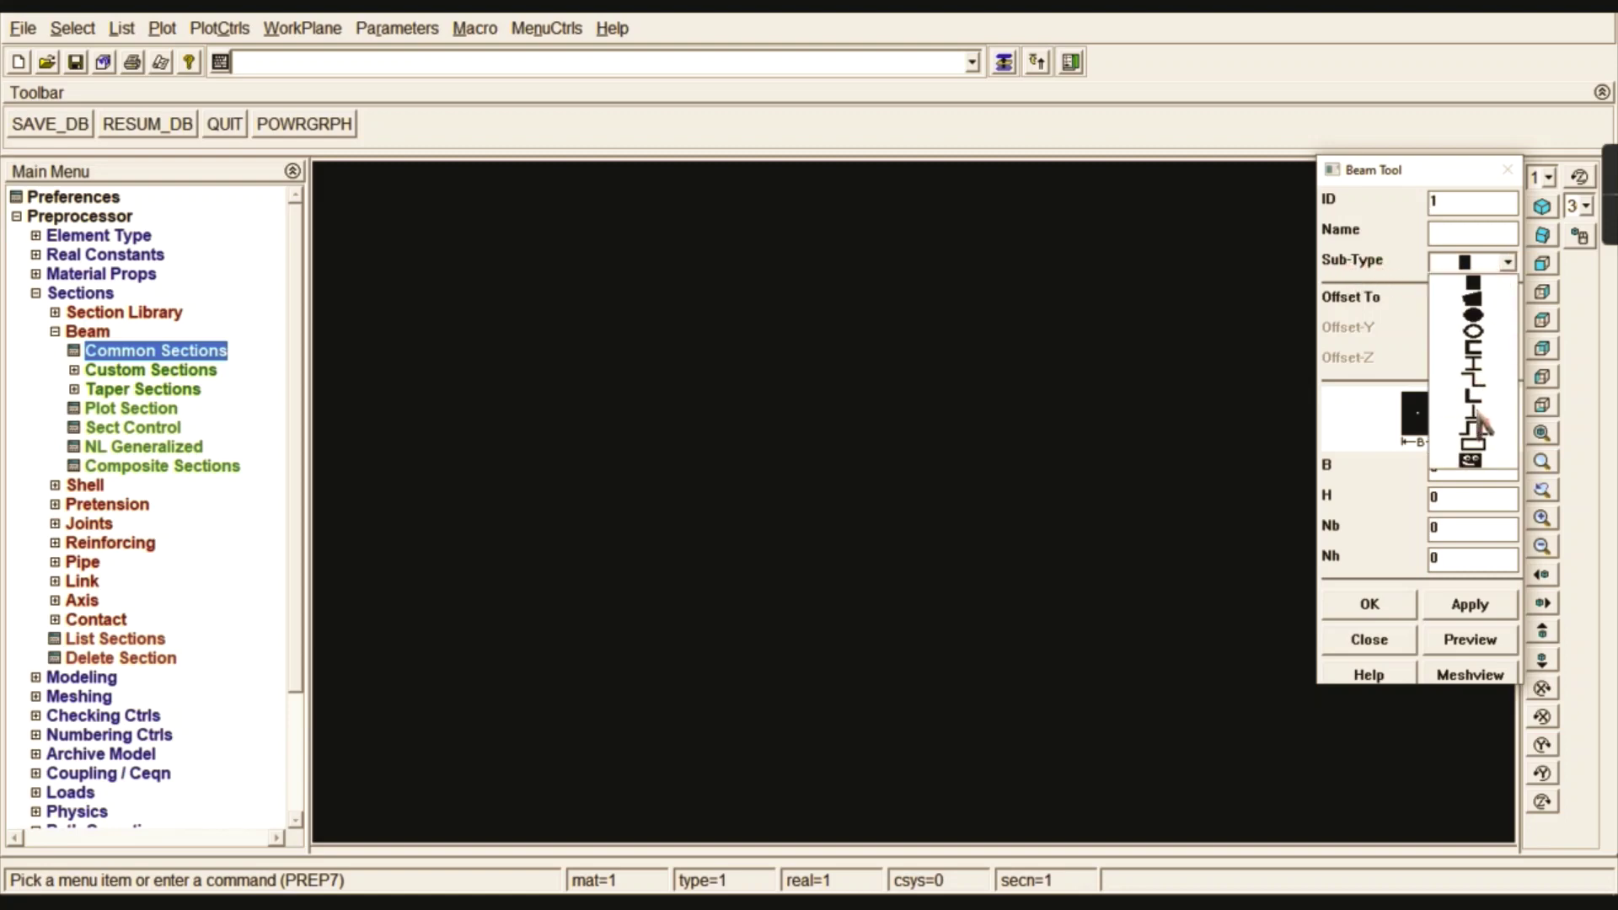
pyautogui.click(1476, 366)
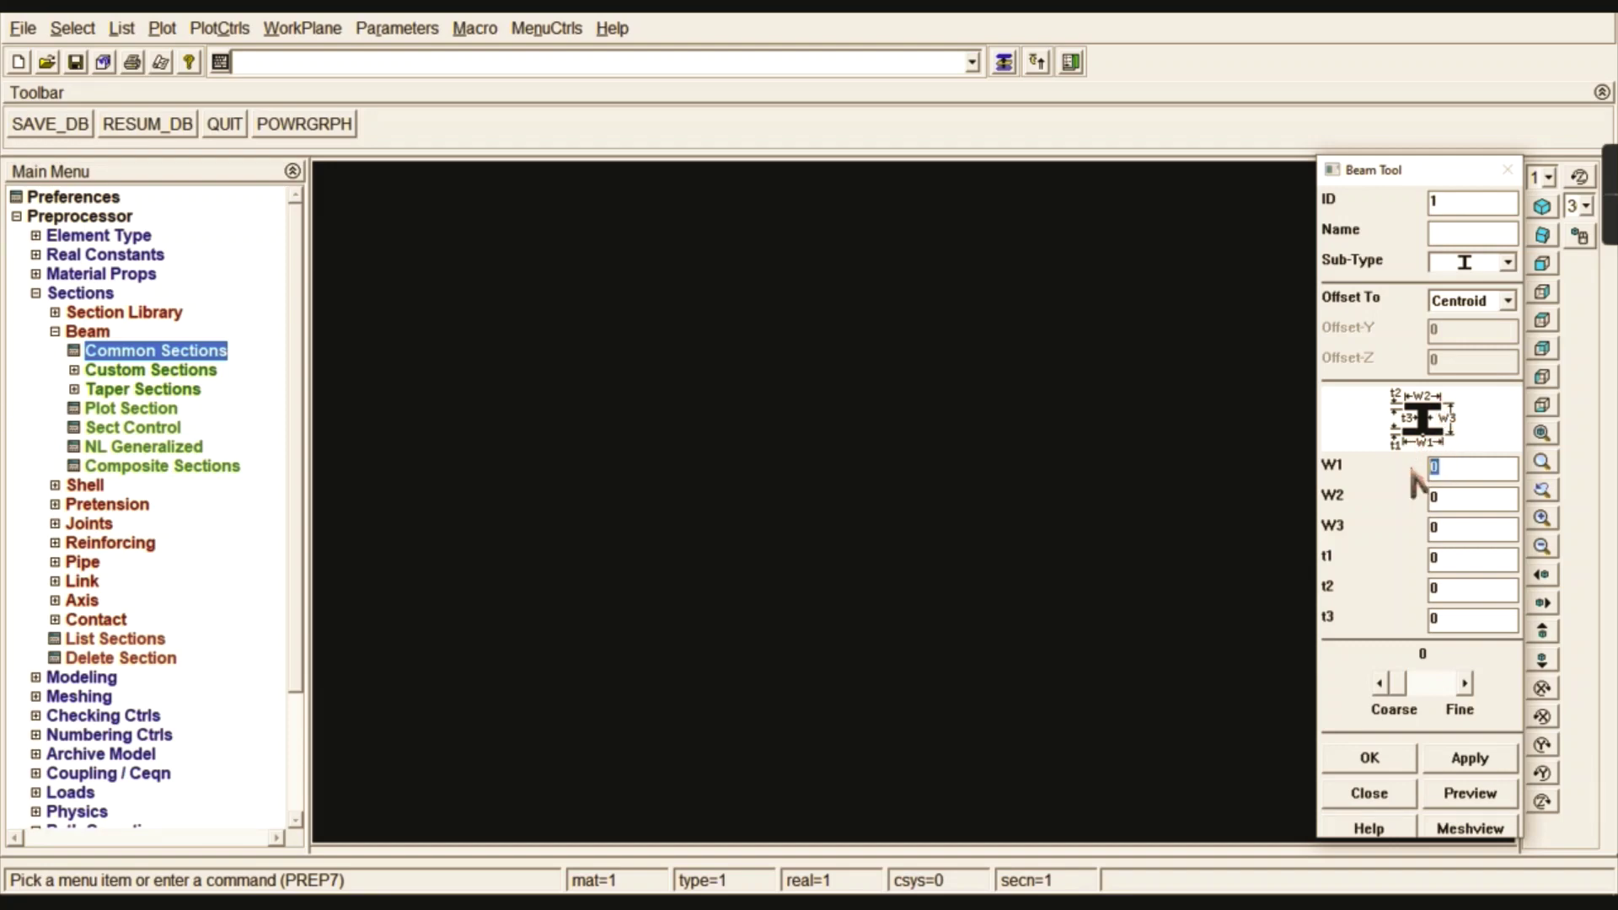
# Set the I-section to W1 60, W2 100, W3 120, t1 20, t2 20 and t3 10, preview it and accept it
pyautogui.write('60')
pyautogui.write('100')
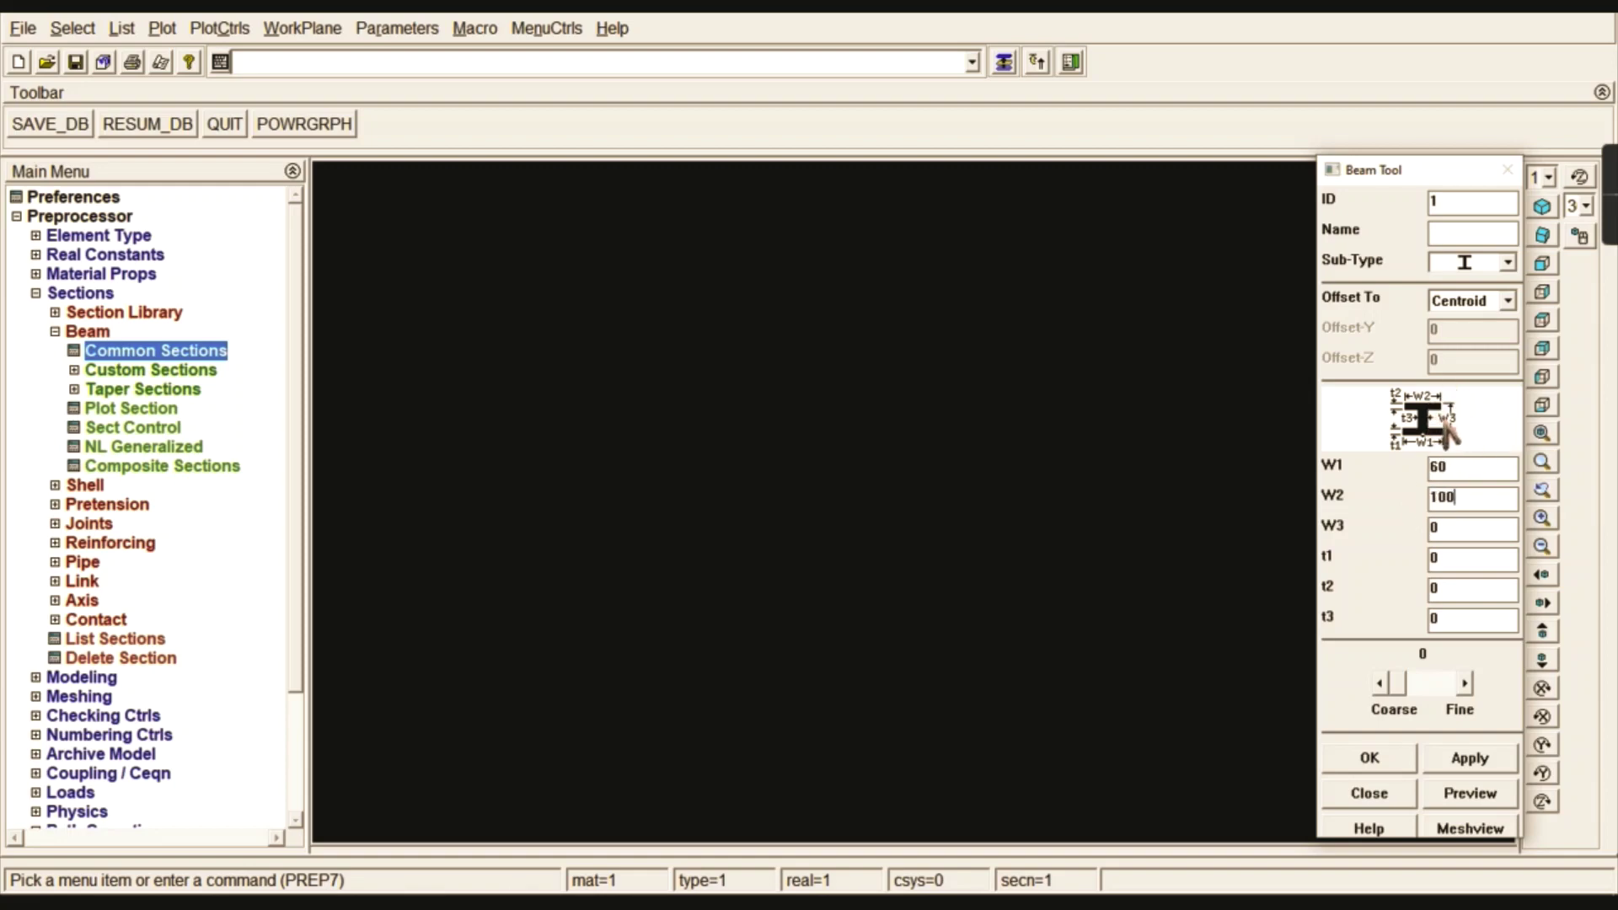
pyautogui.press('Tab')
pyautogui.write('120')
pyautogui.write('20')
pyautogui.write('20')
pyautogui.press('Tab')
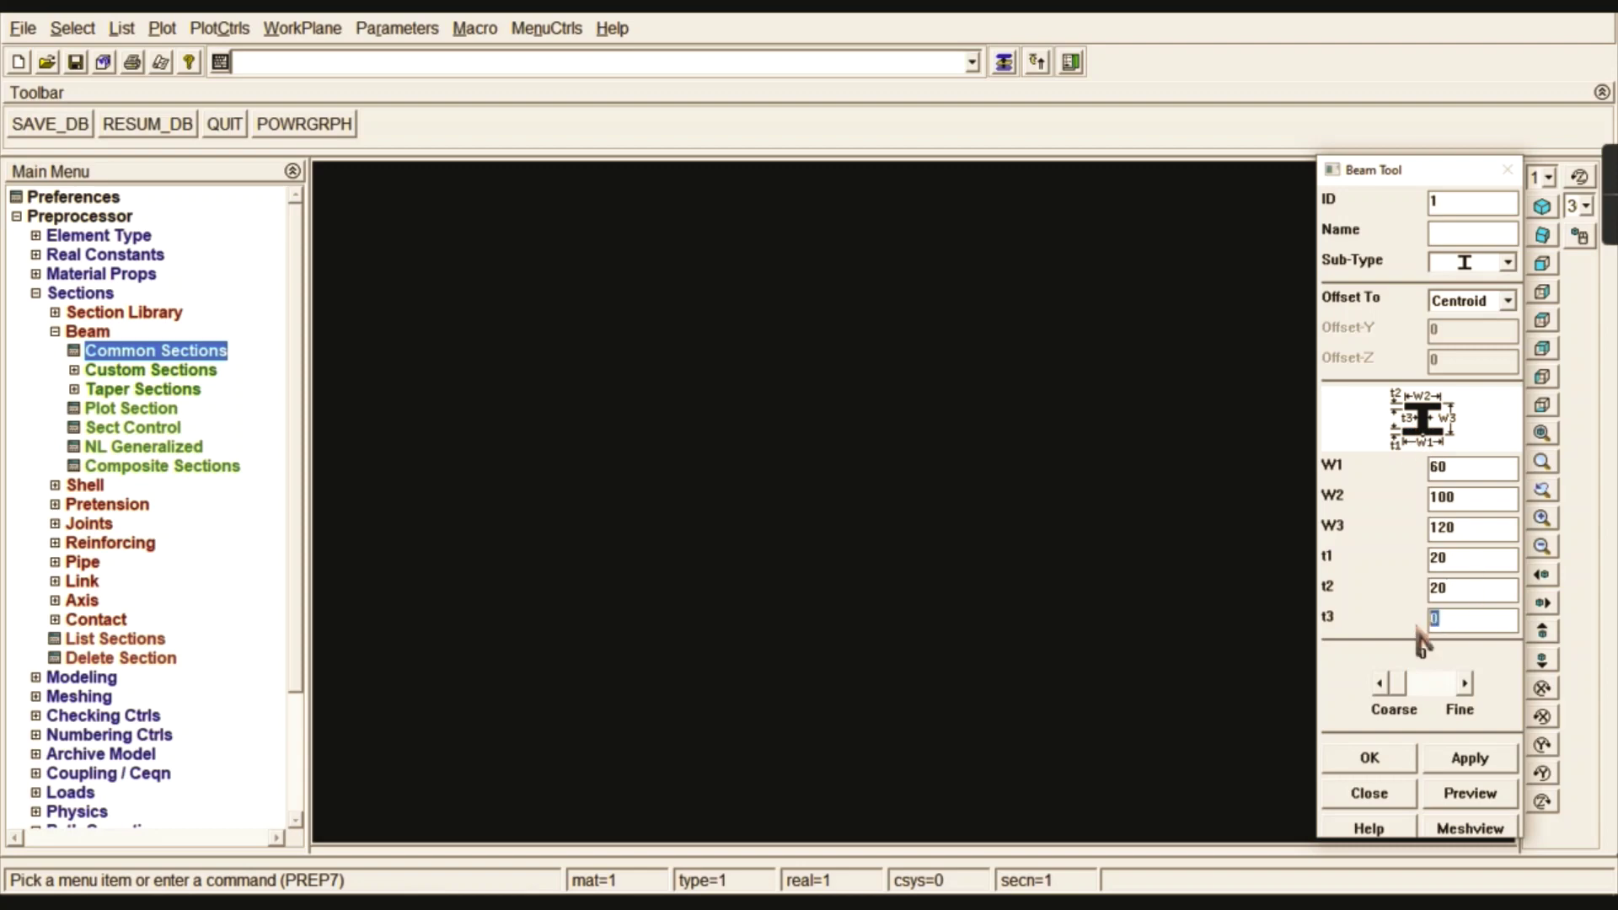
pyautogui.write('10')
pyautogui.click(1458, 799)
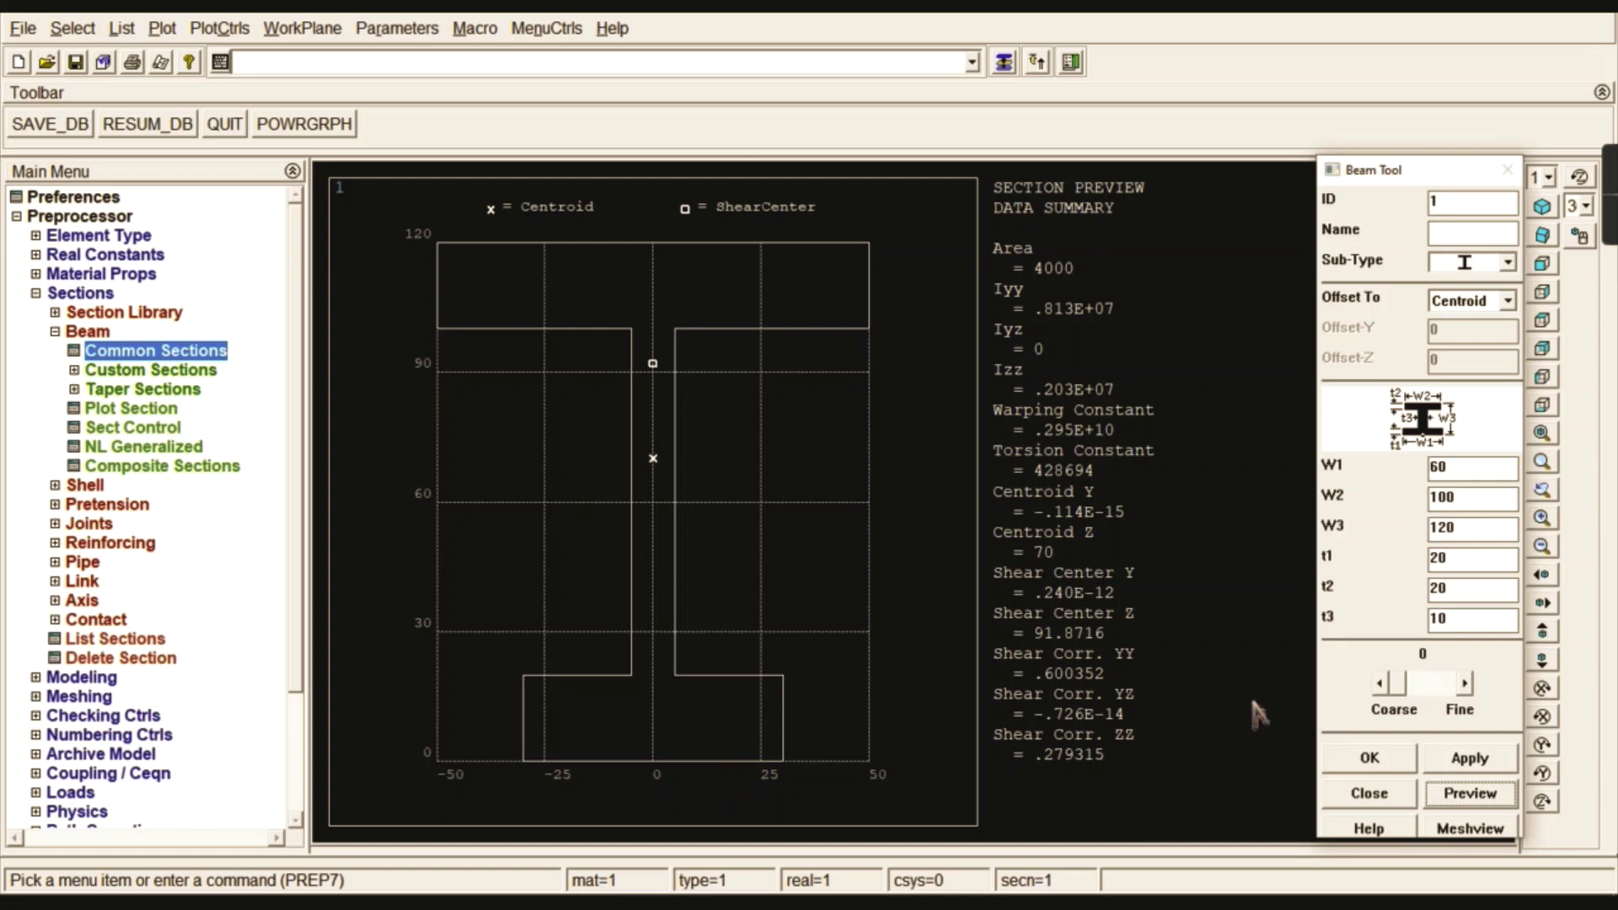
pyautogui.click(1390, 757)
pyautogui.click(88, 331)
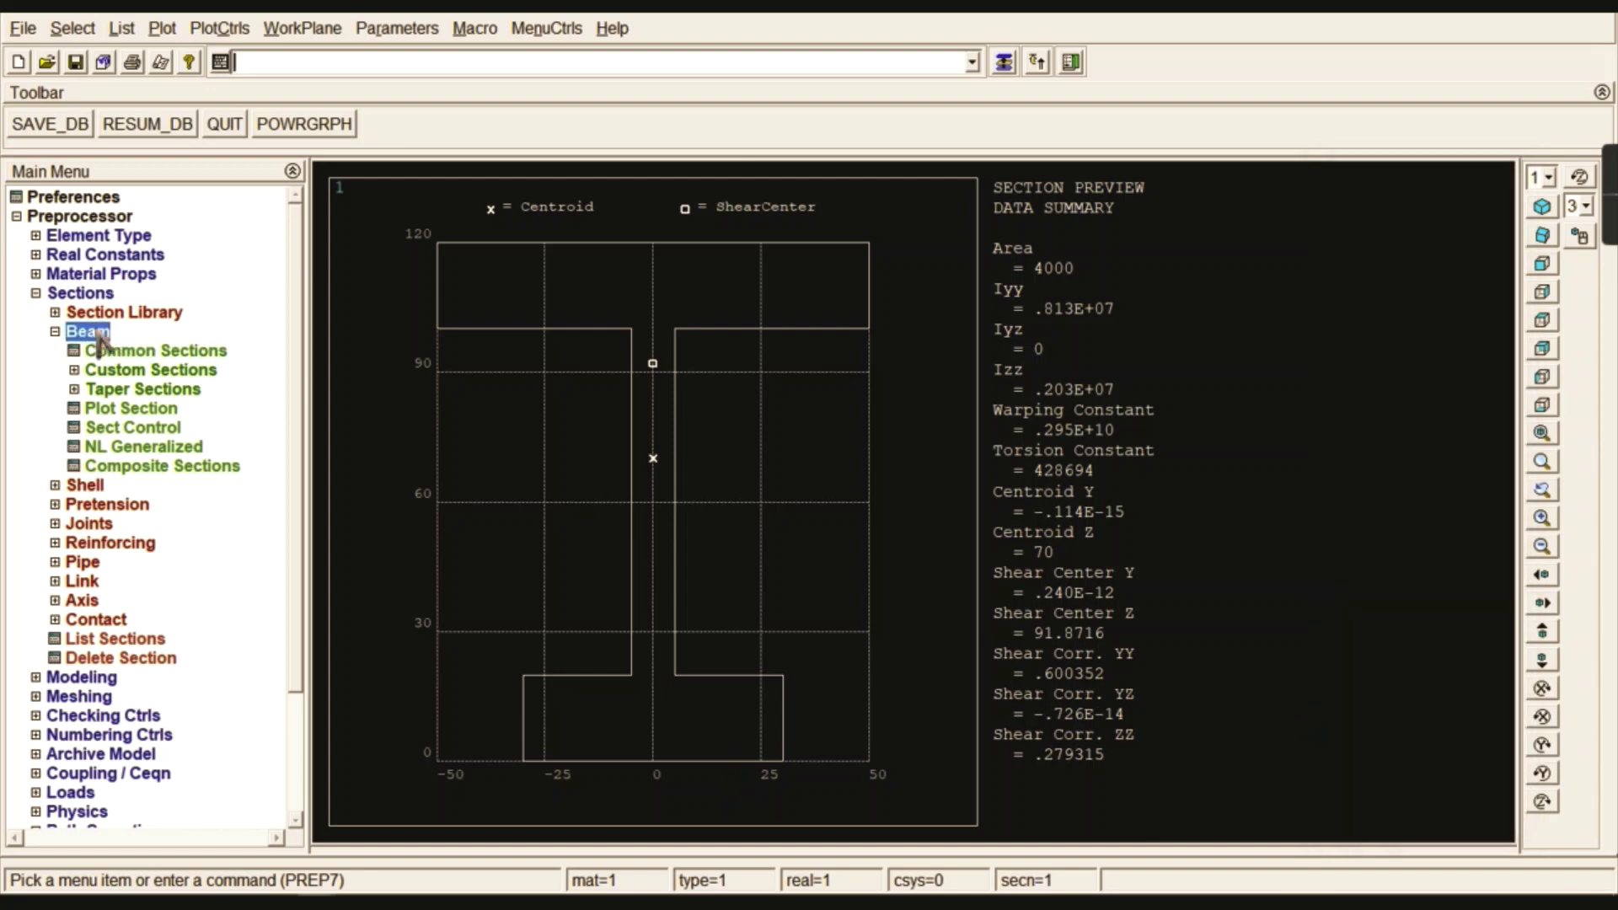
pyautogui.click(80, 292)
# Create keypoint 1 at X 0, Y 0 in the active coordinate system
pyautogui.click(82, 312)
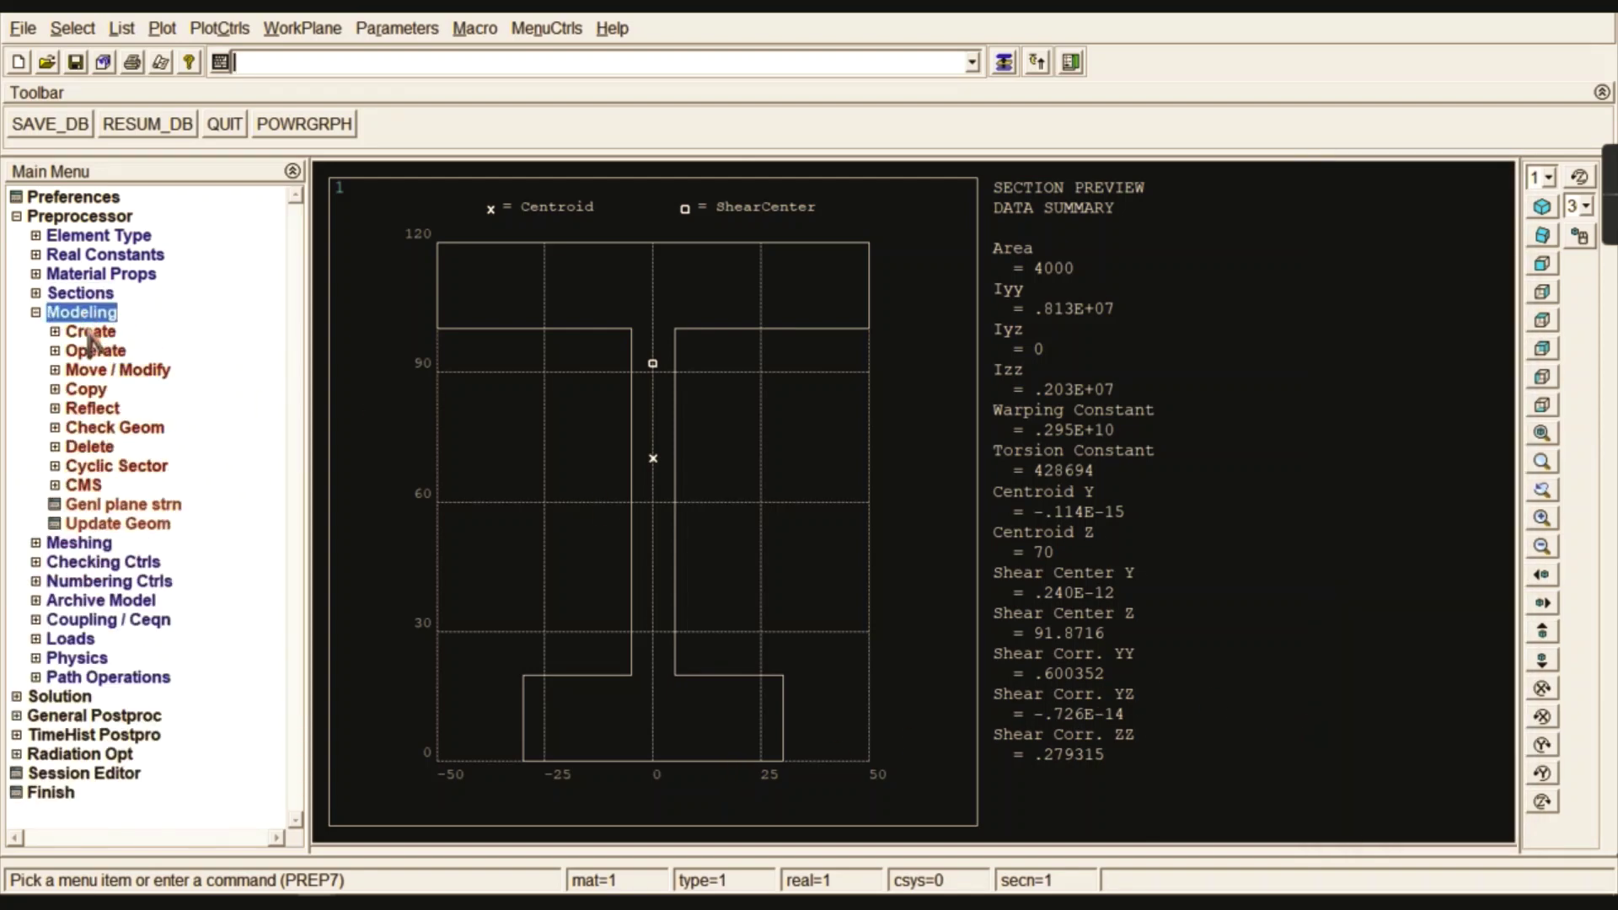
pyautogui.click(88, 336)
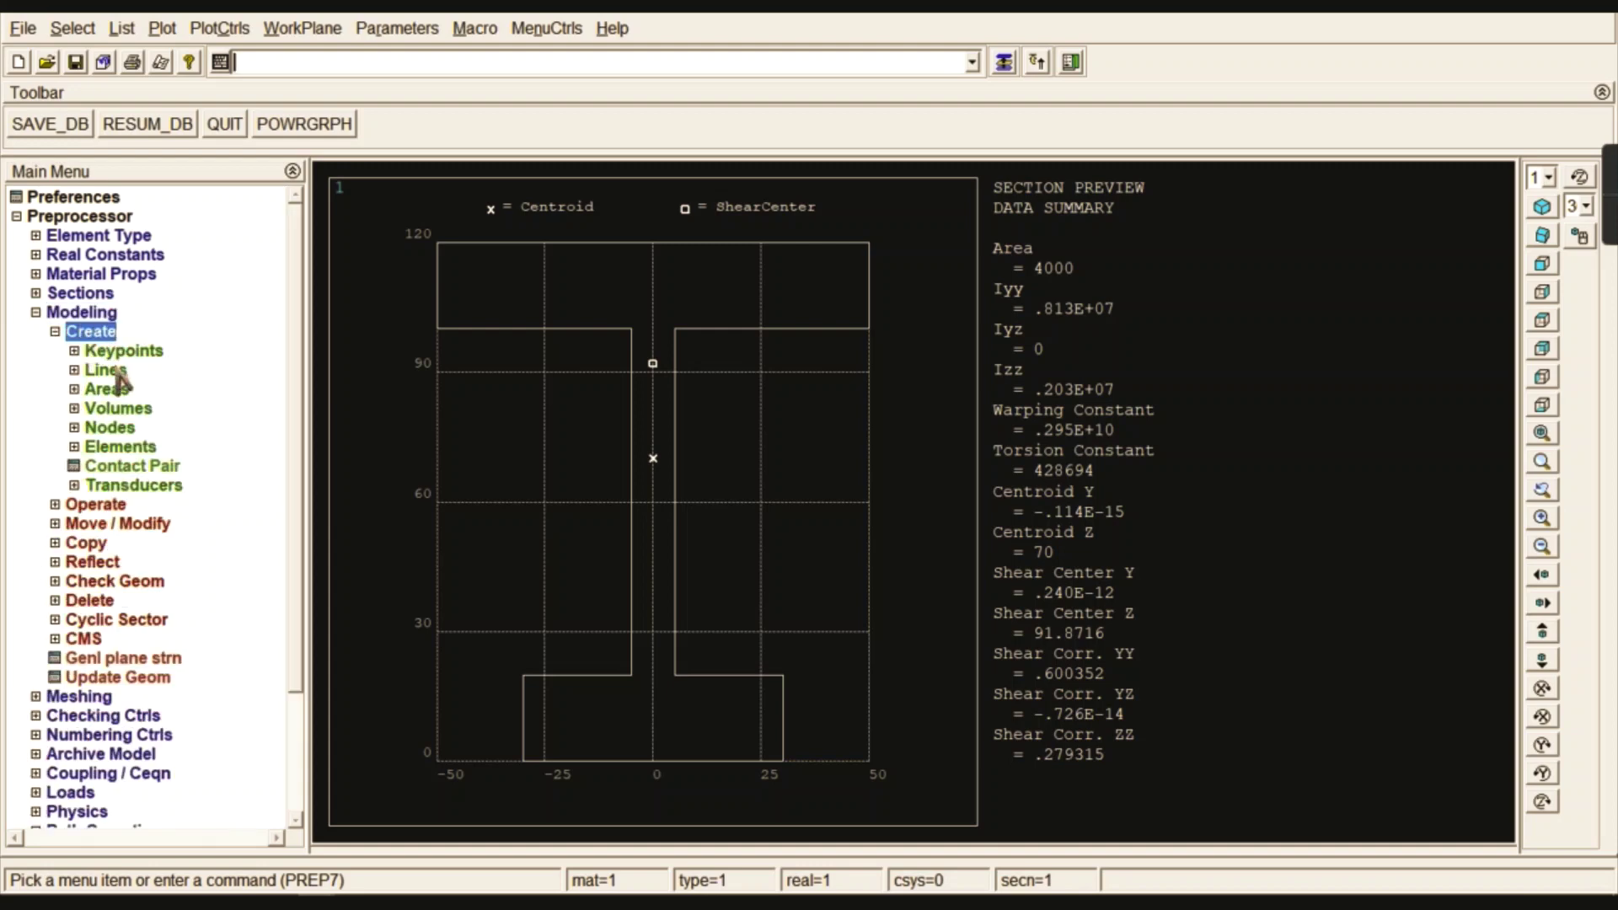
pyautogui.click(123, 350)
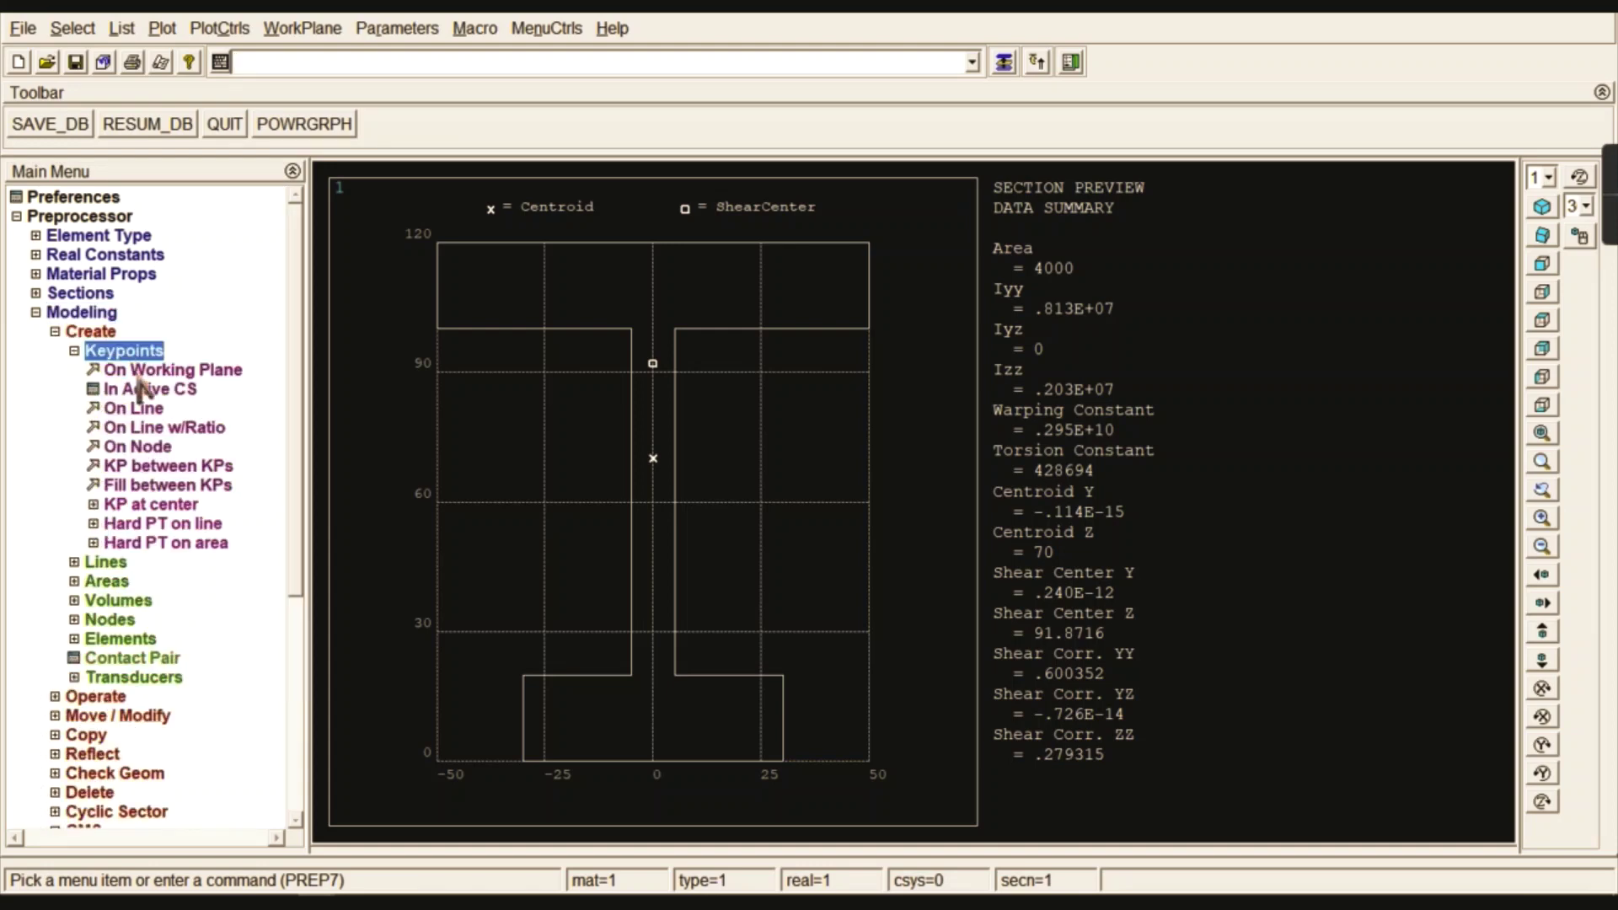
pyautogui.click(150, 389)
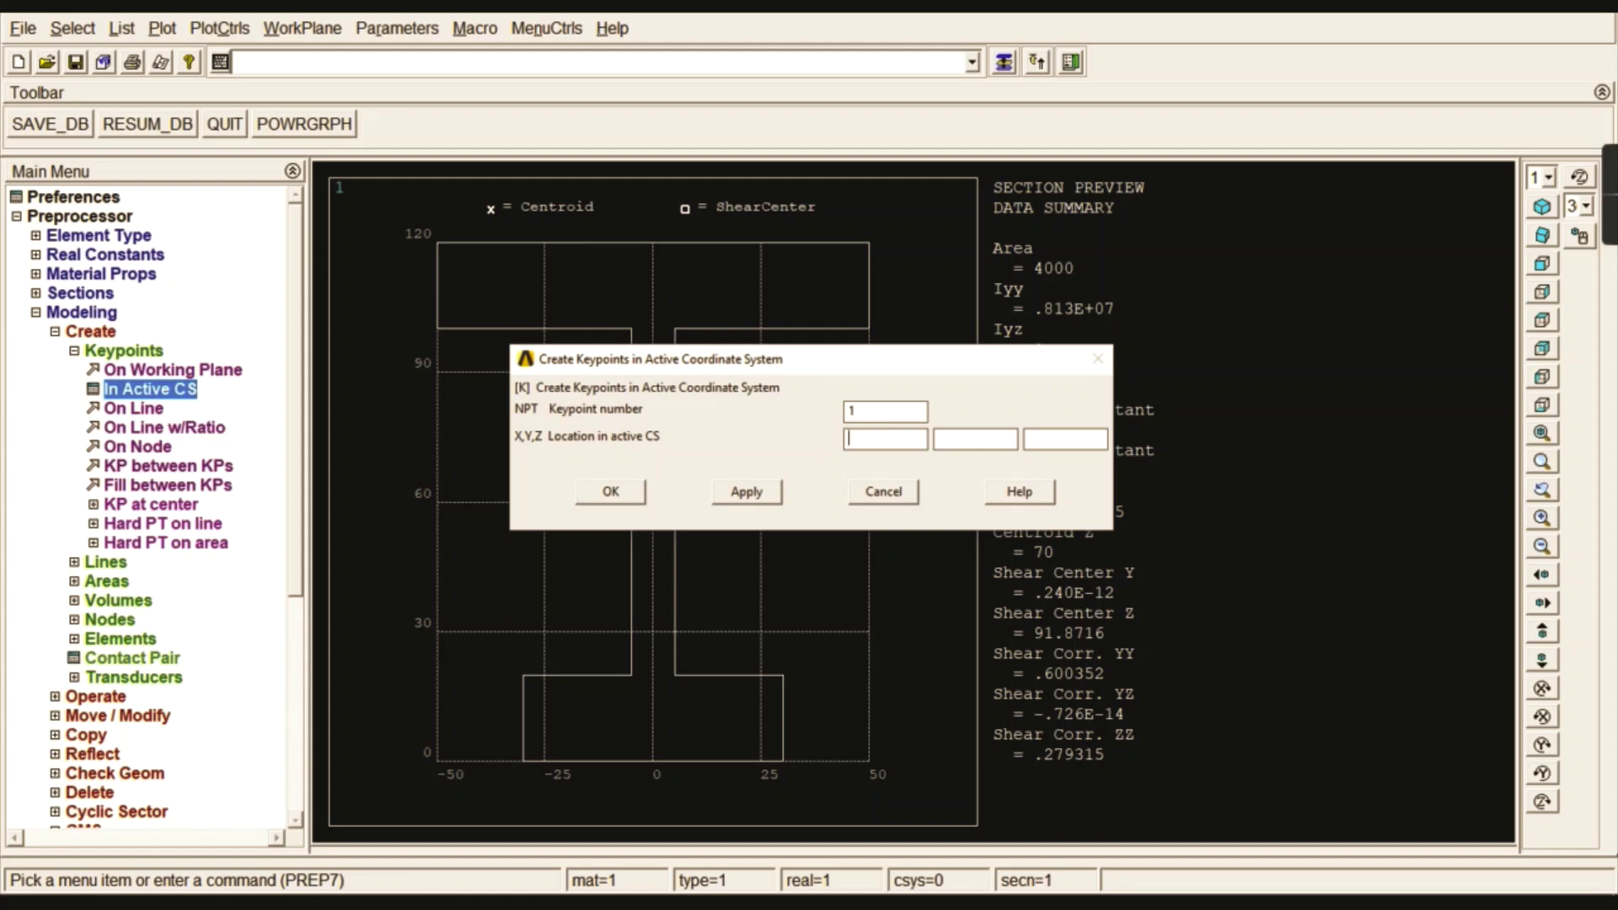
pyautogui.click(863, 440)
pyautogui.click(759, 491)
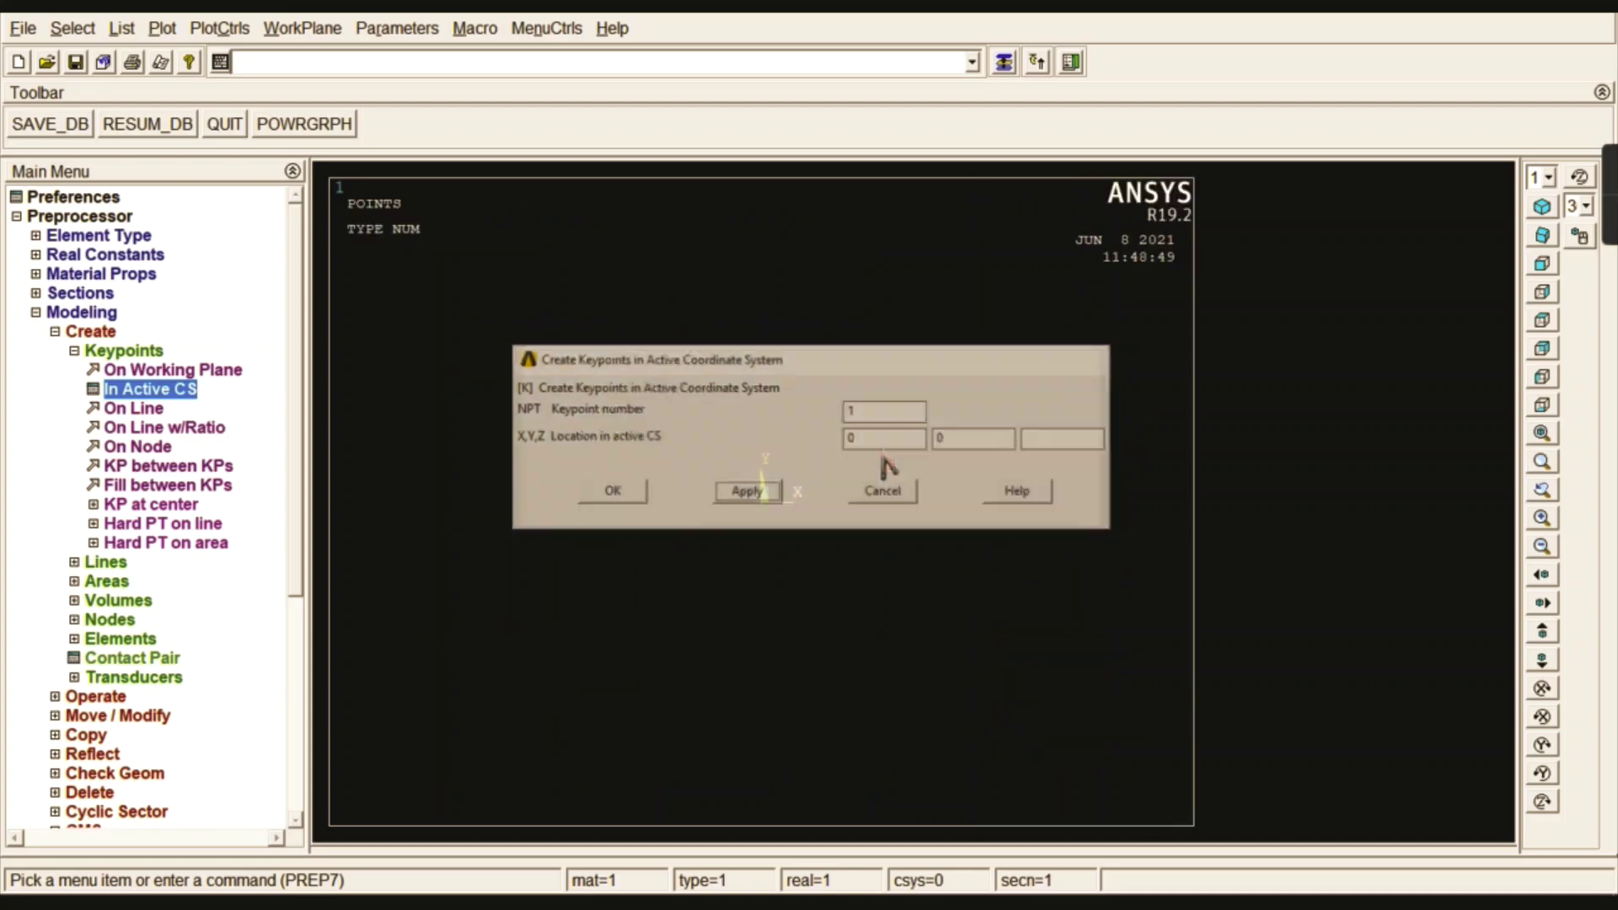
# Create keypoint 2 at X 1500, Y 0, checking the beam length on the problem slide
pyautogui.write('2')
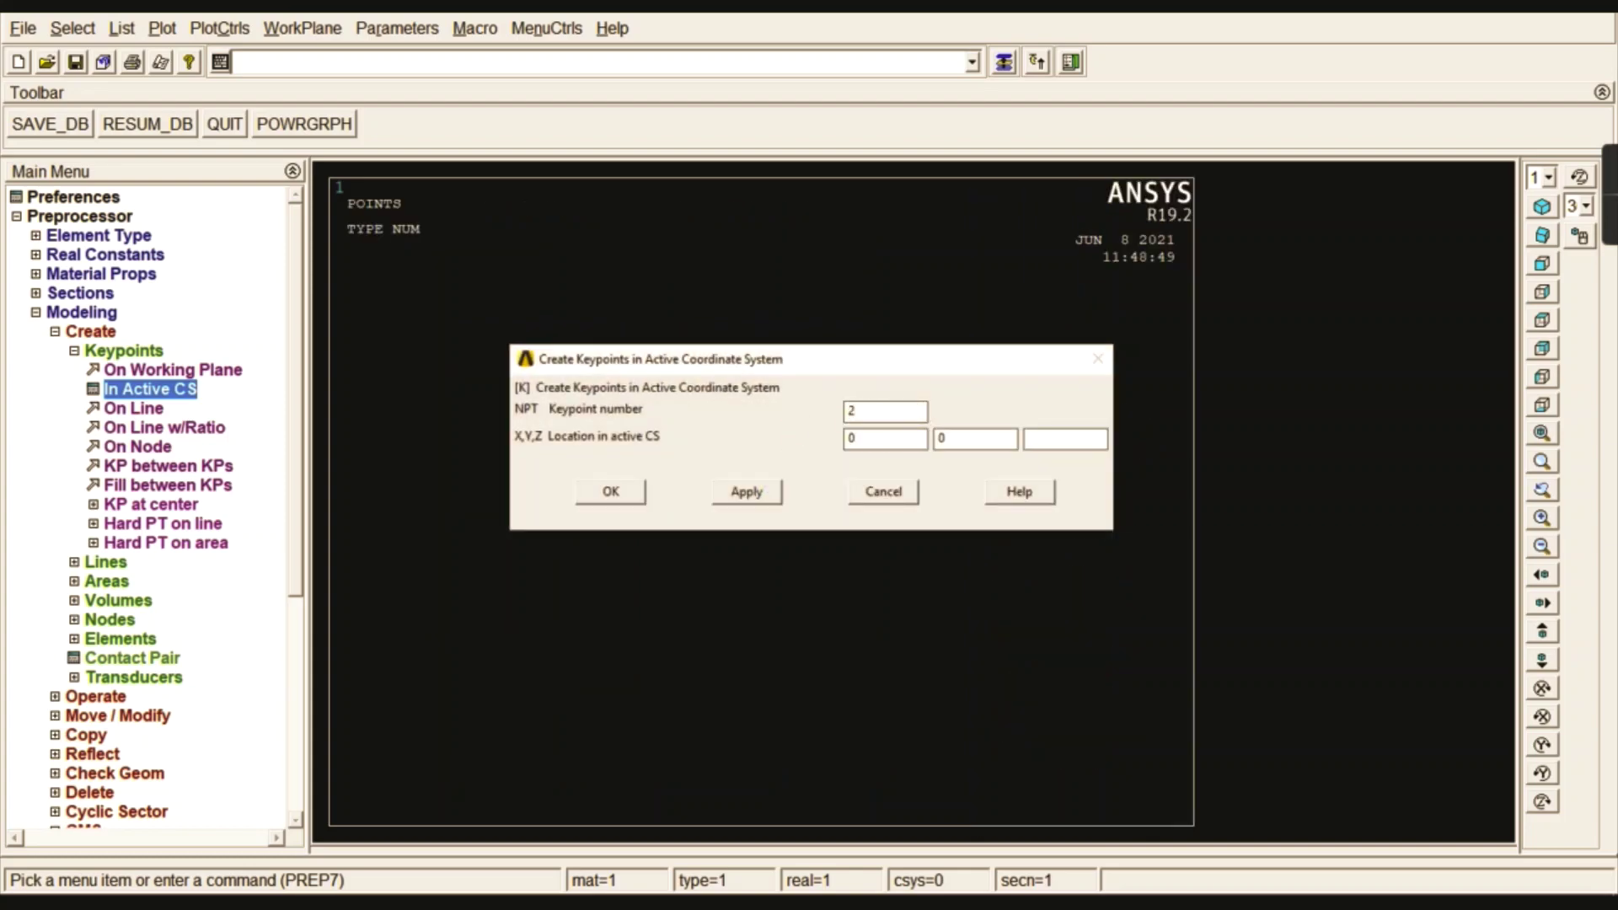
pyautogui.click(354, 883)
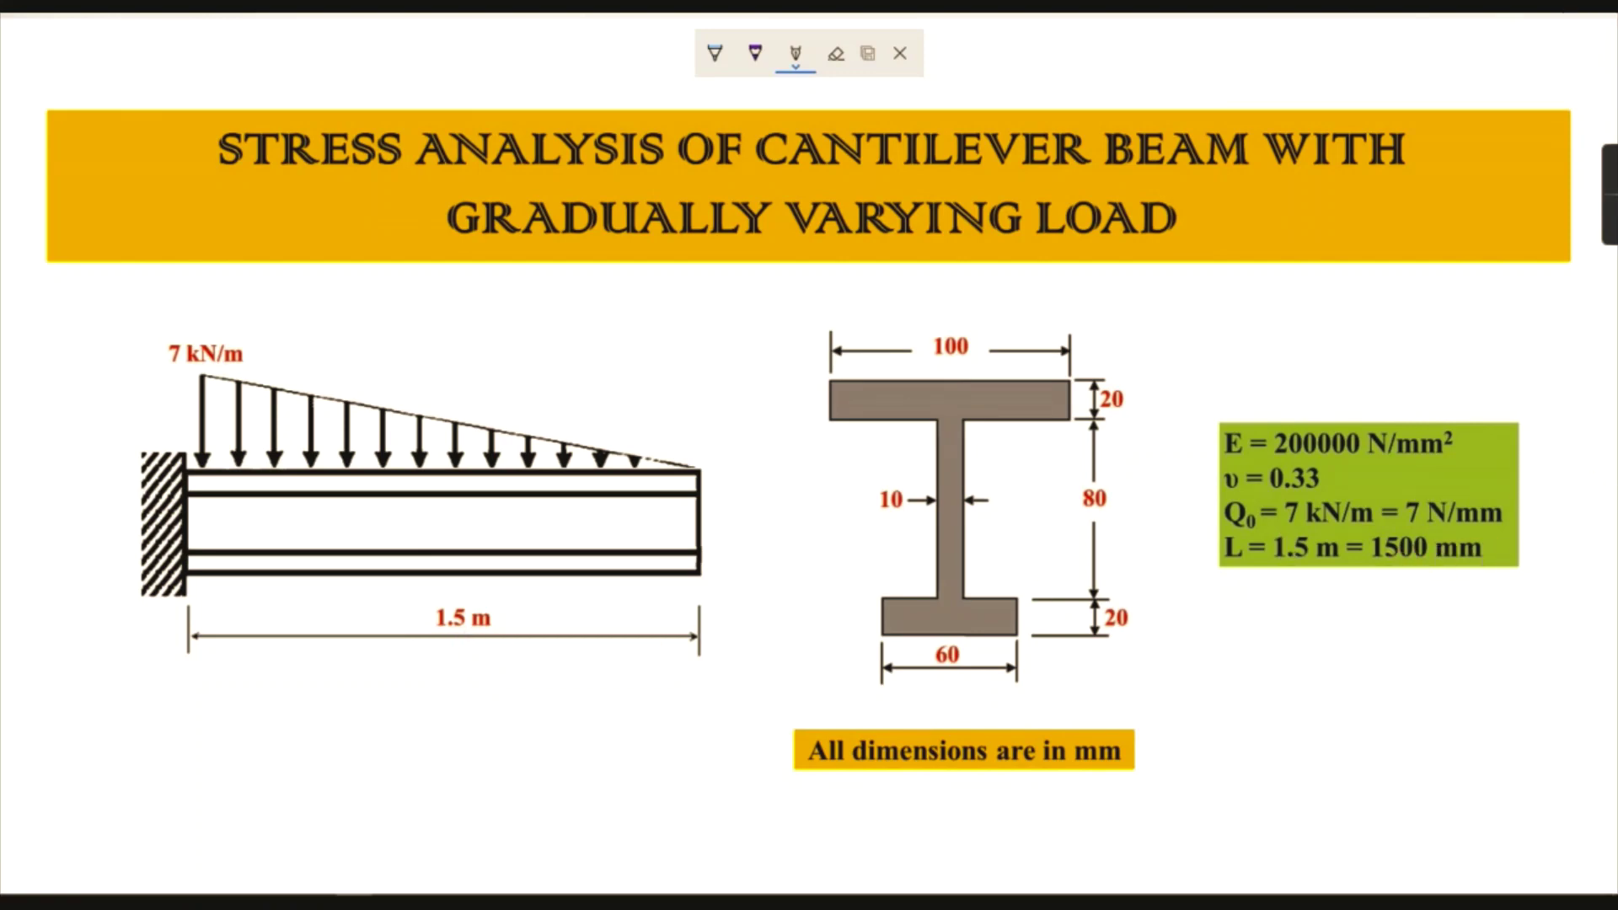
pyautogui.hotkey('alt', 'Tab')
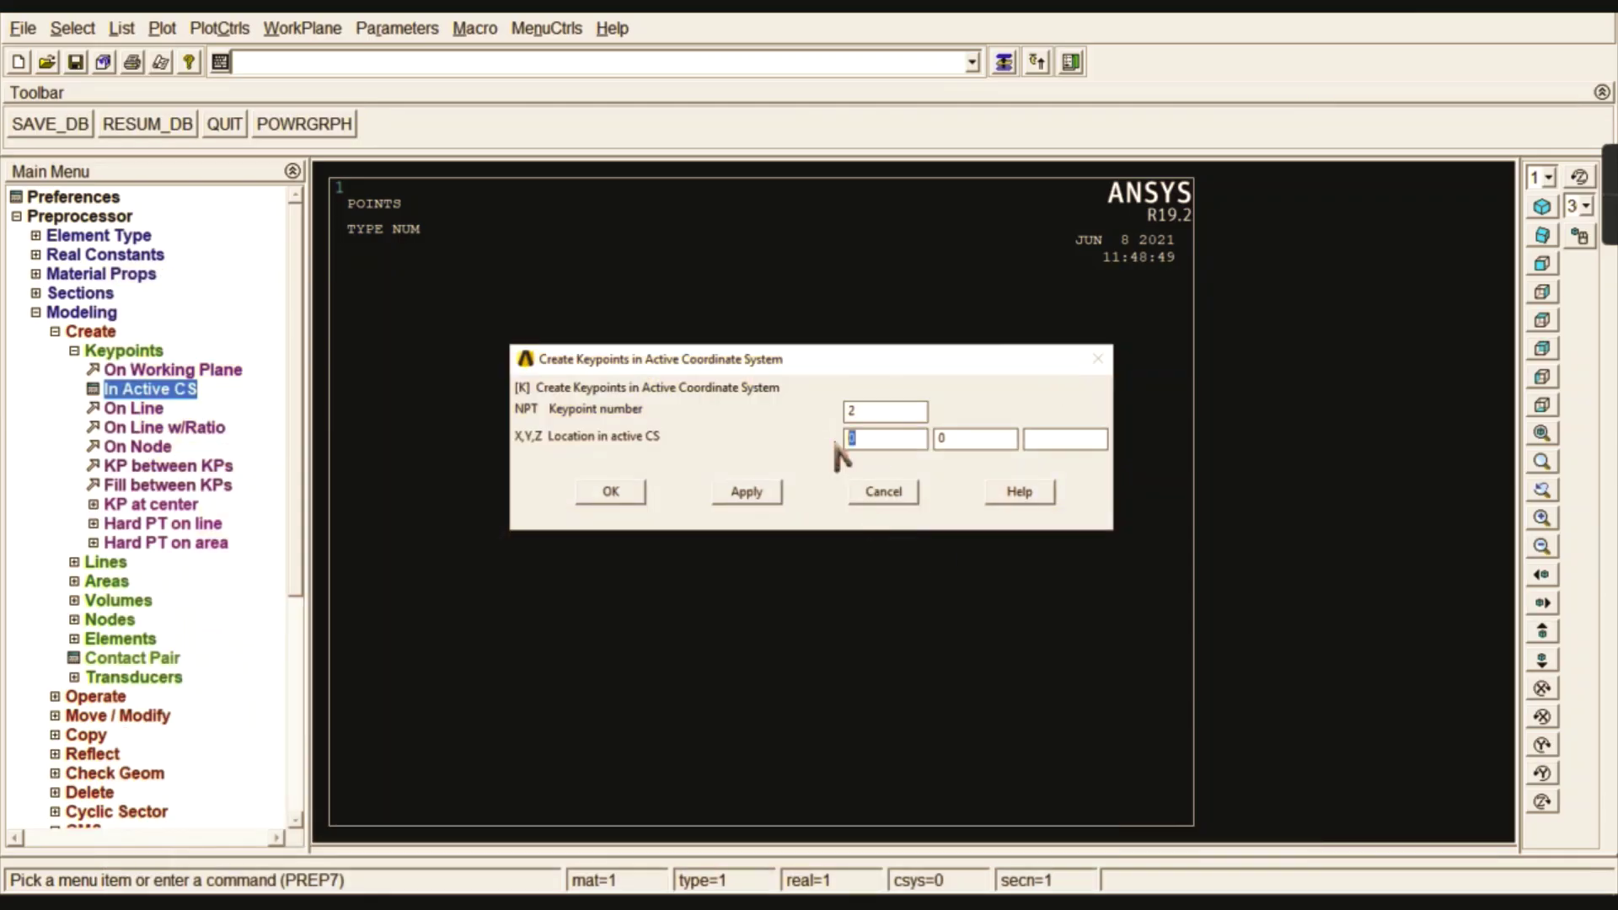
pyautogui.write('1500')
pyautogui.click(612, 496)
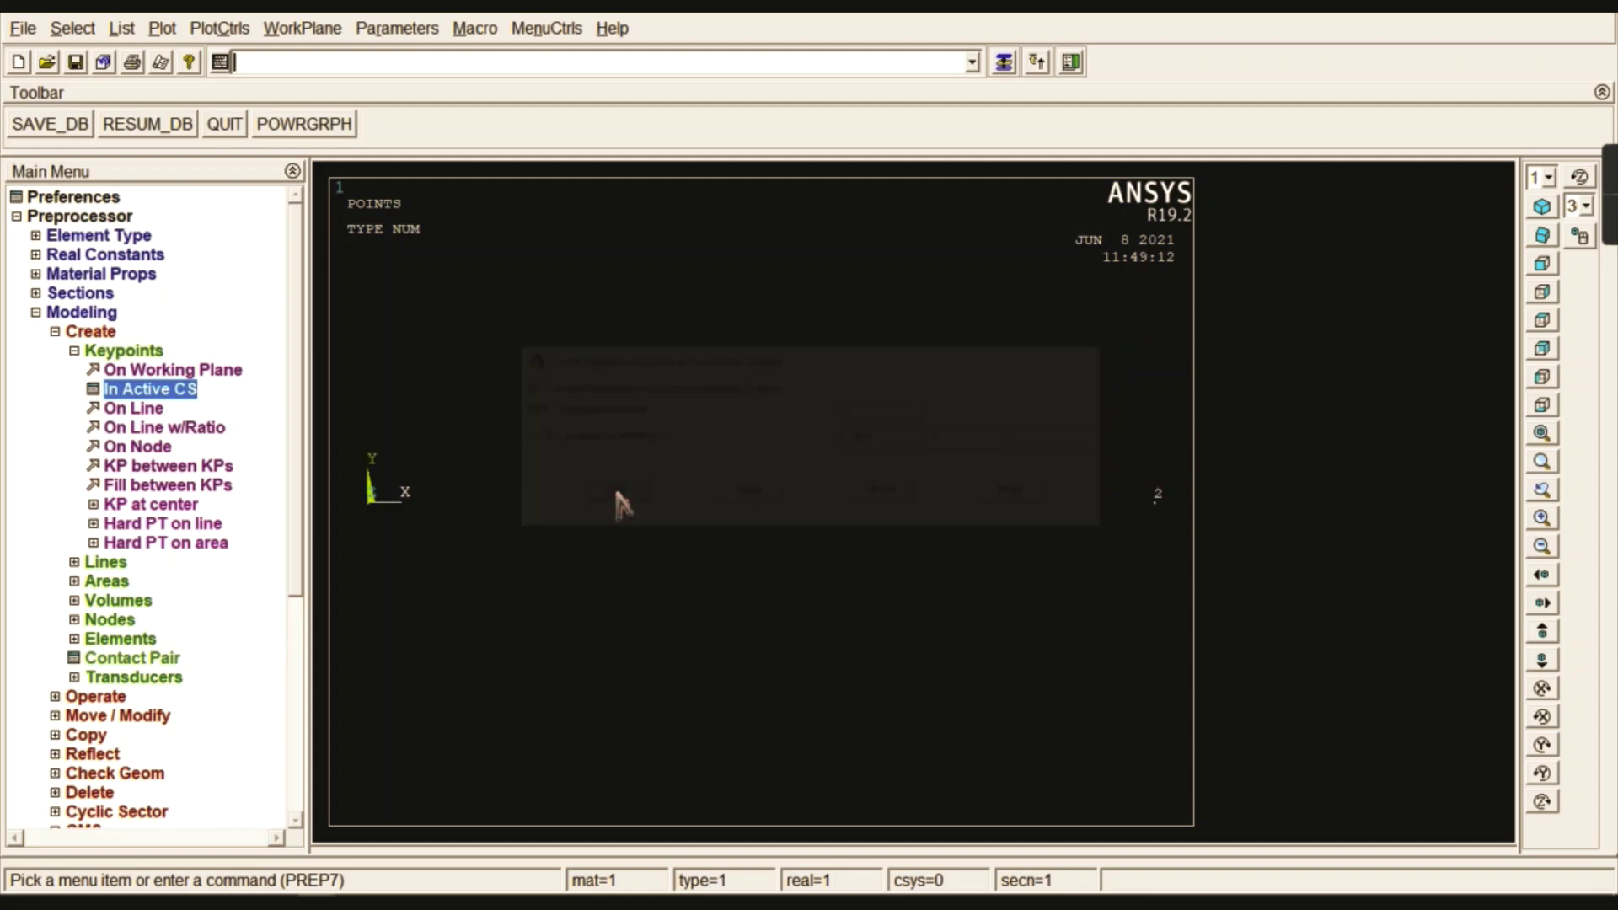
pyautogui.click(127, 354)
# Create a straight line from keypoint 1 to keypoint 2
pyautogui.click(113, 371)
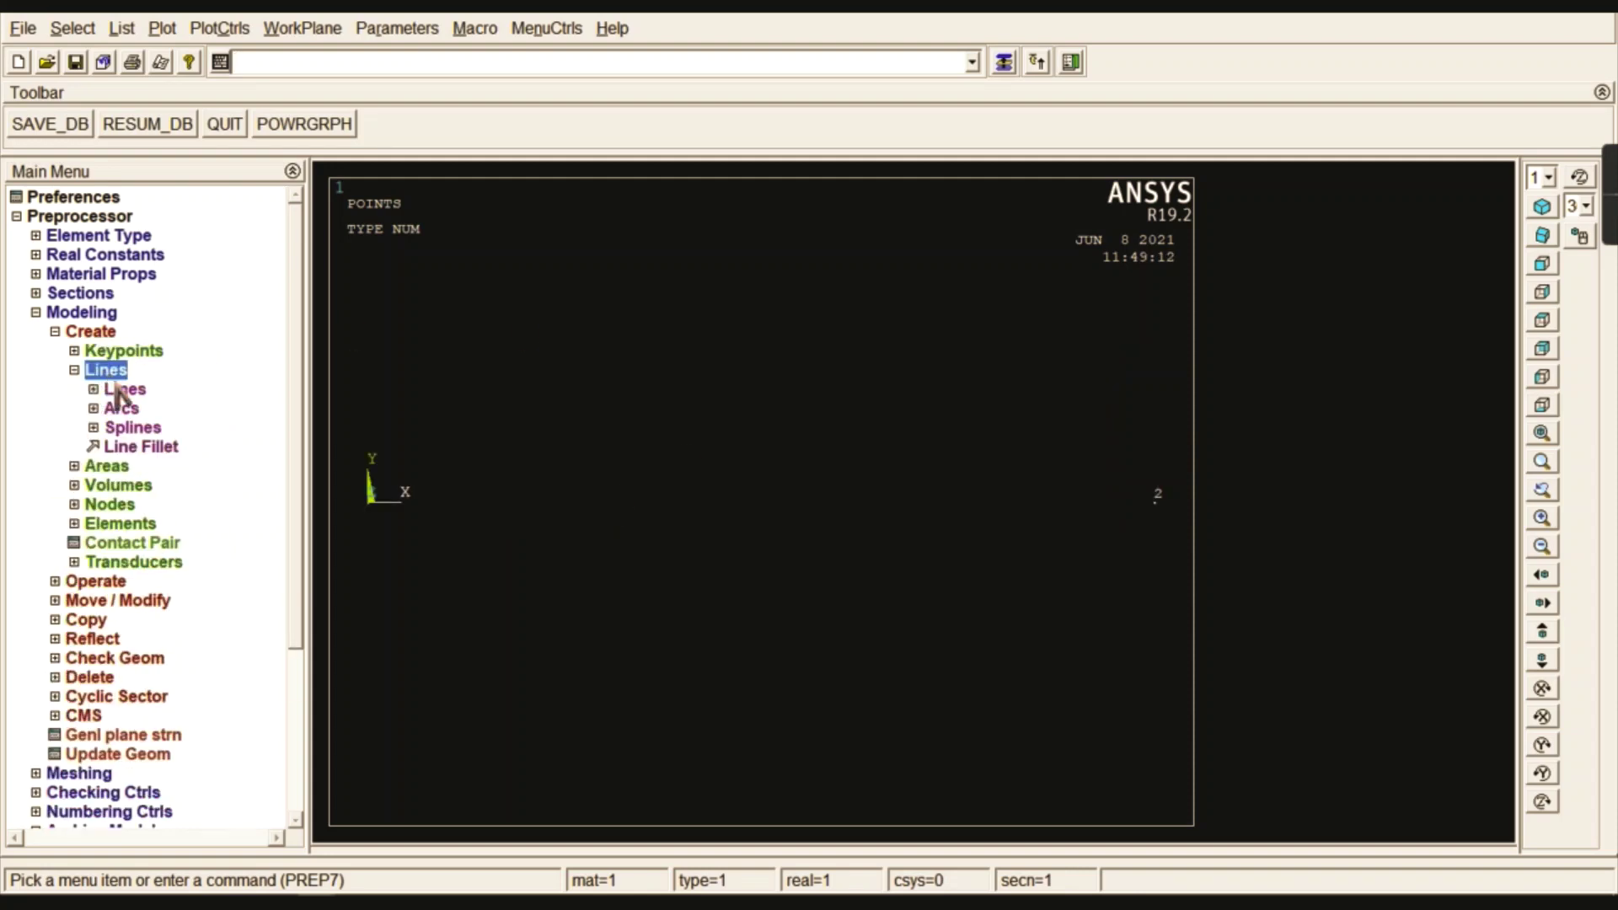
pyautogui.click(124, 389)
pyautogui.click(153, 408)
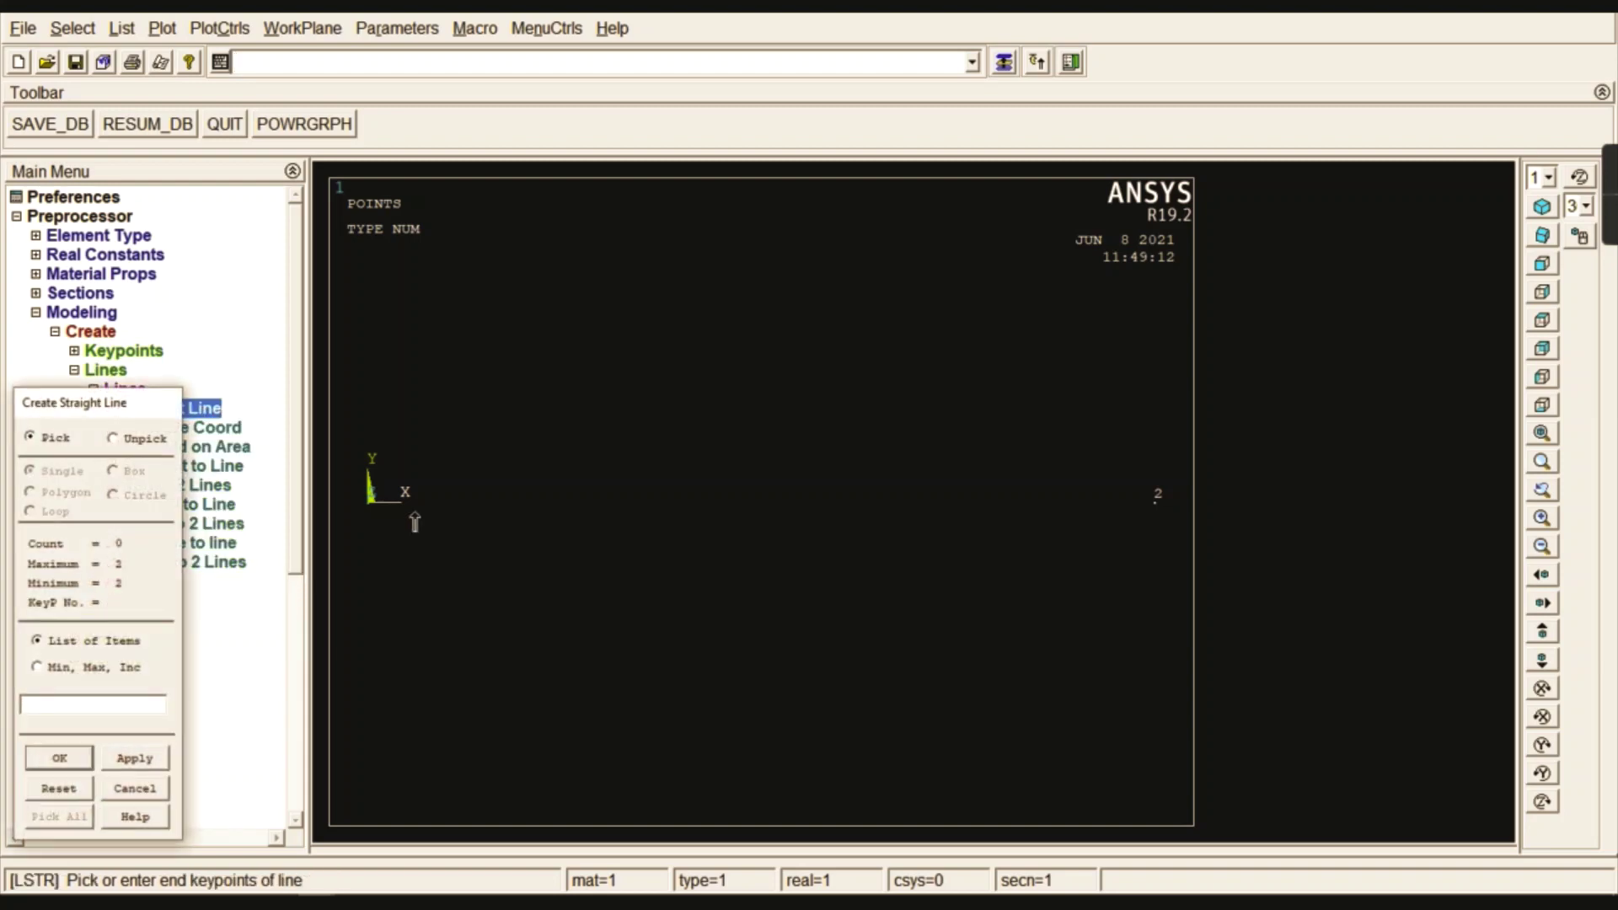
pyautogui.click(1014, 556)
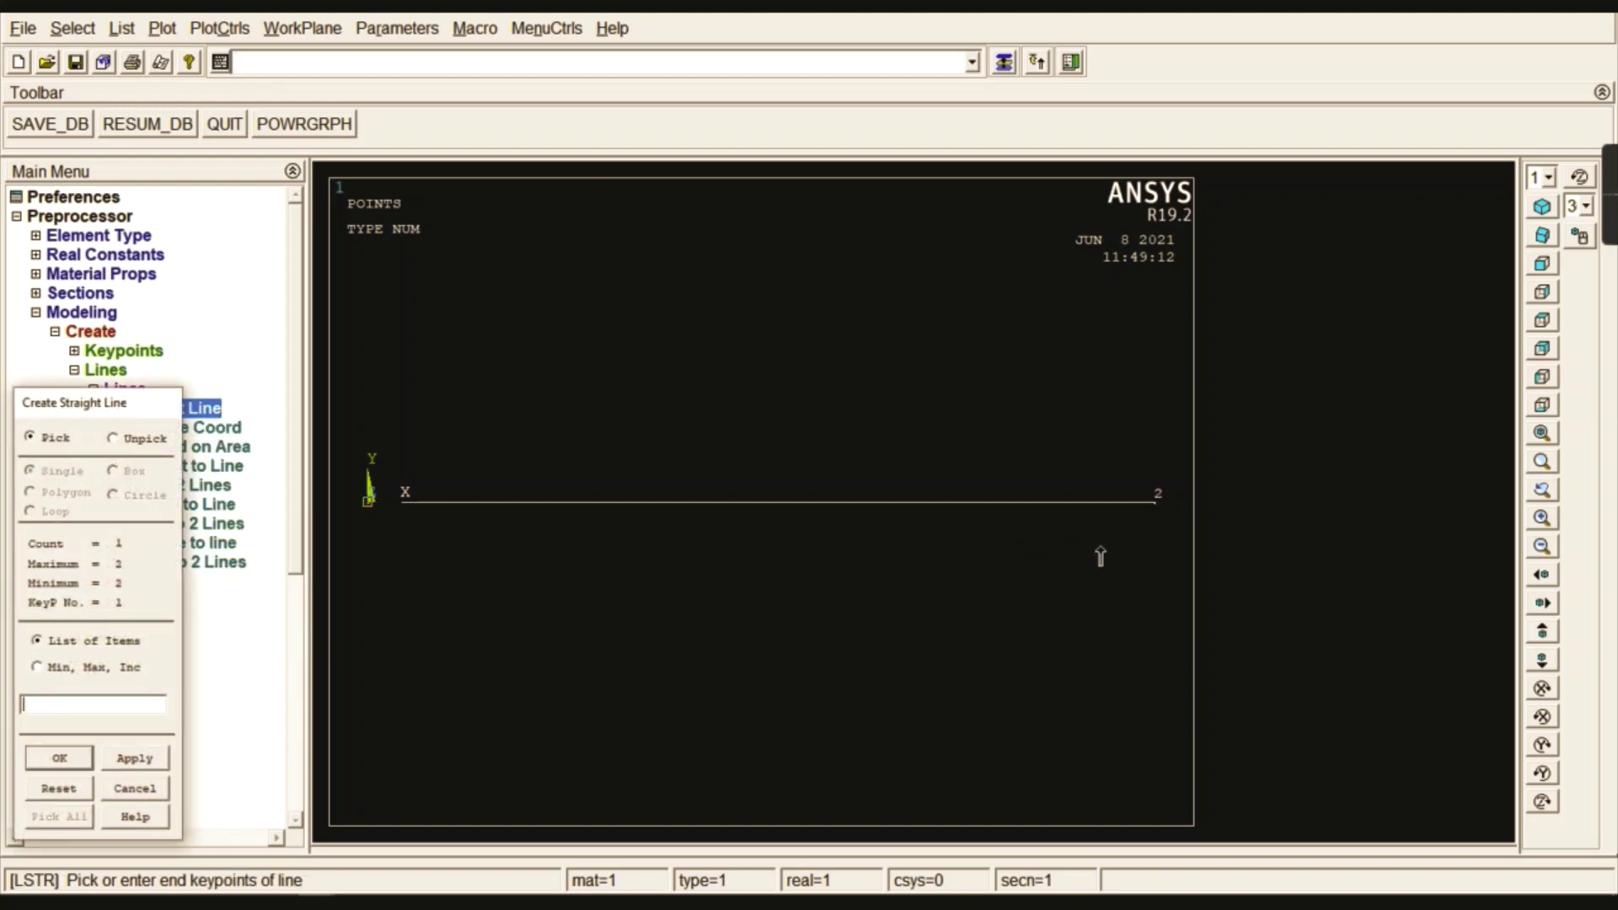
pyautogui.click(60, 758)
pyautogui.click(106, 370)
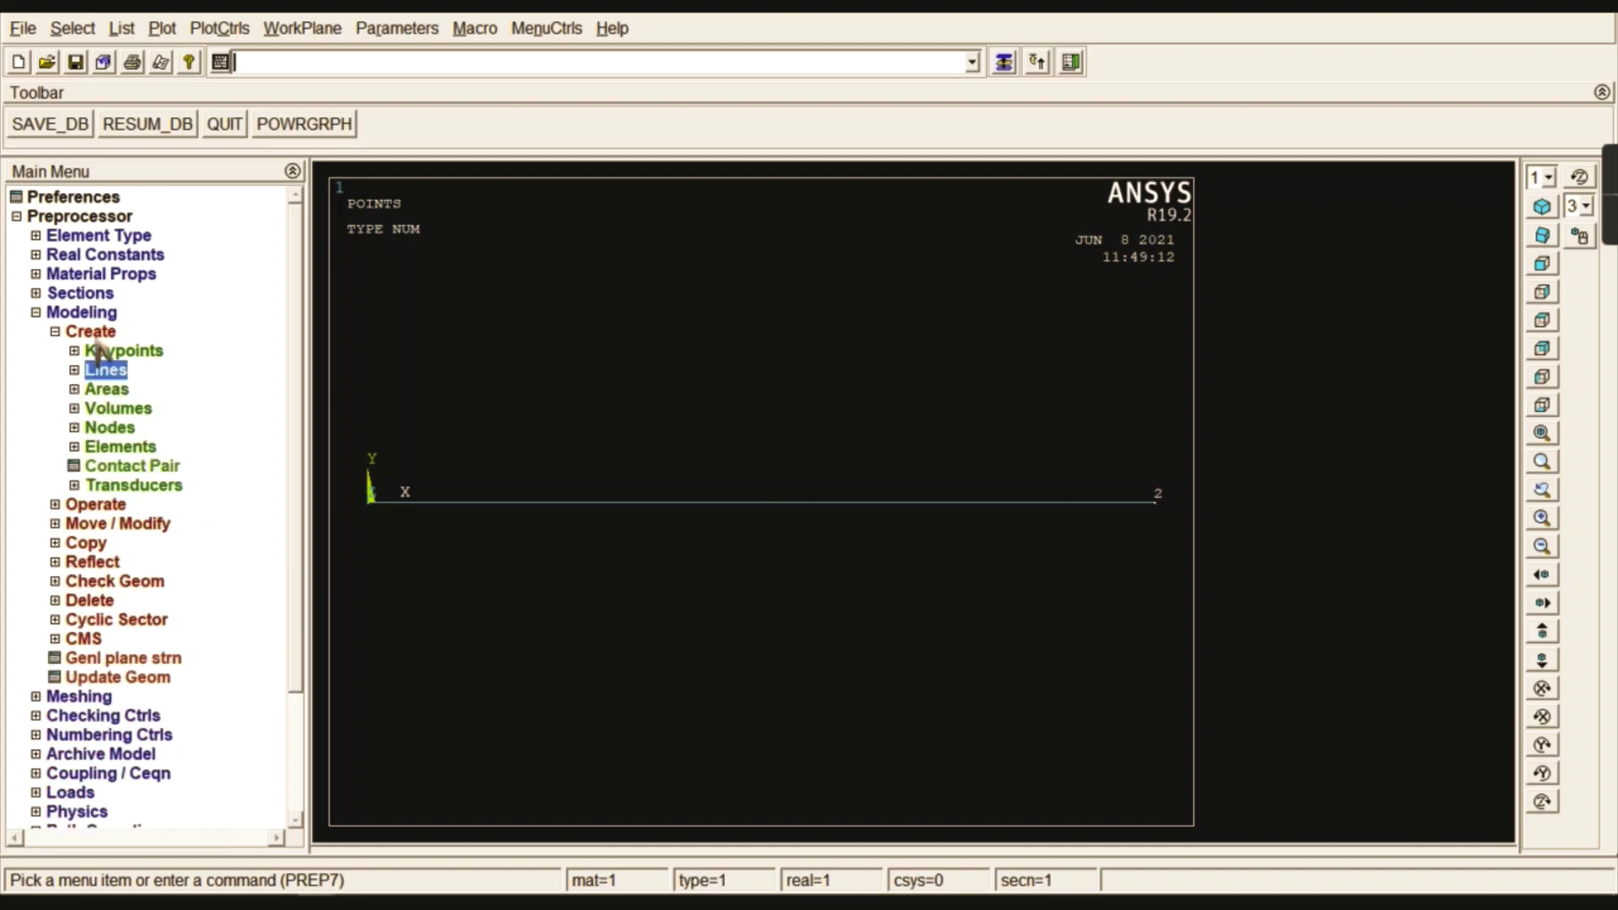
pyautogui.click(94, 333)
pyautogui.click(81, 312)
# Set the element sizing on all lines to 100 element divisions
pyautogui.click(79, 331)
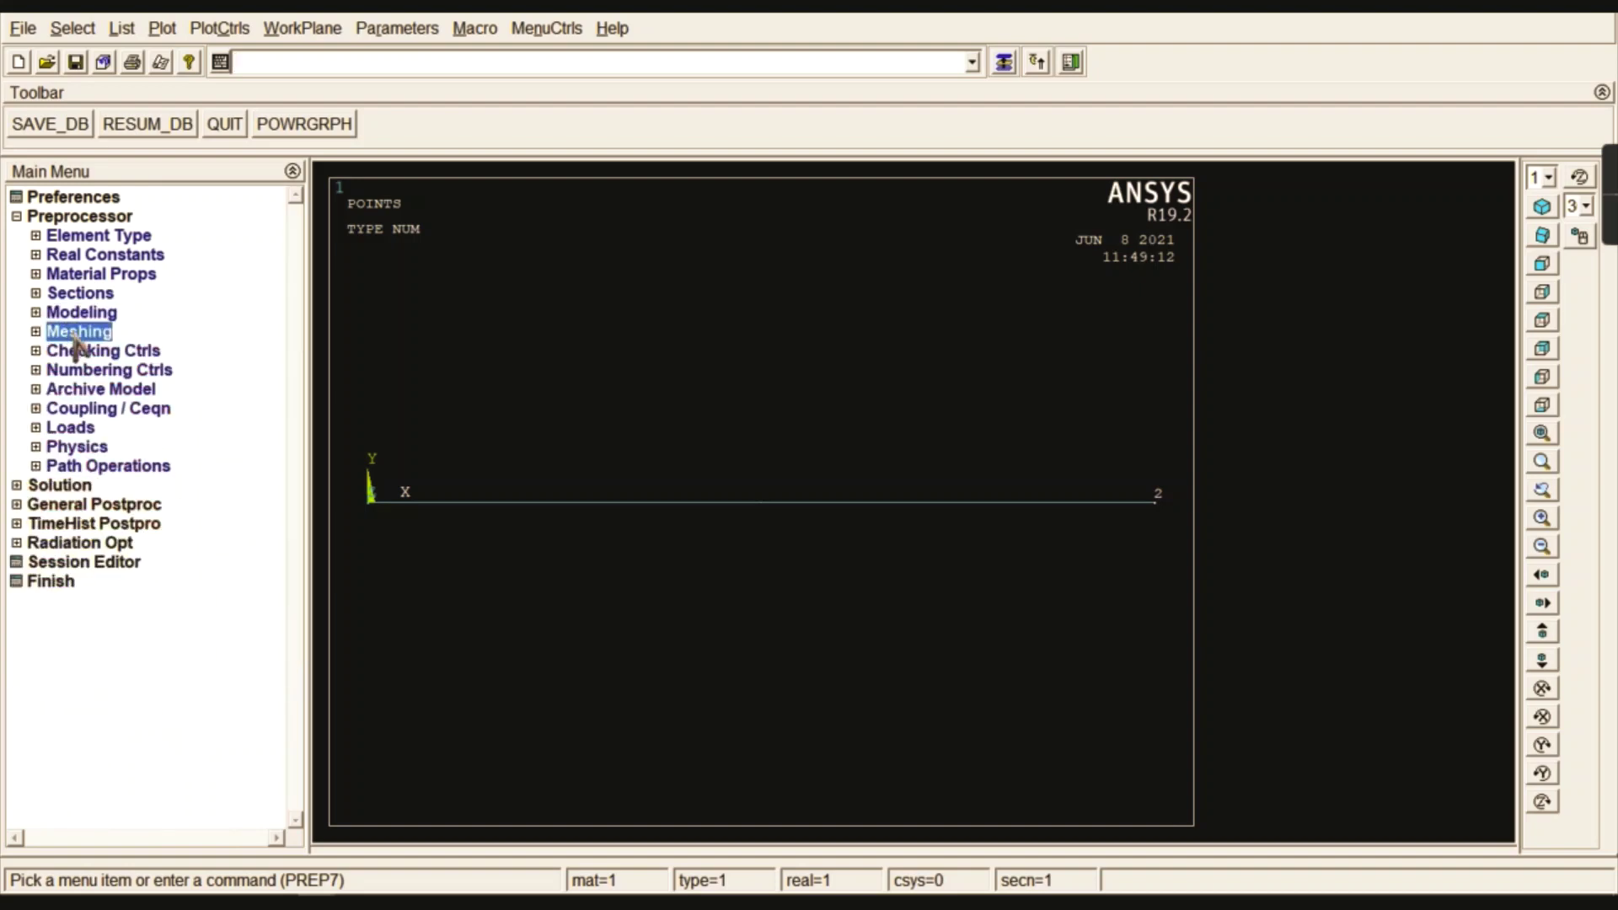
pyautogui.click(110, 389)
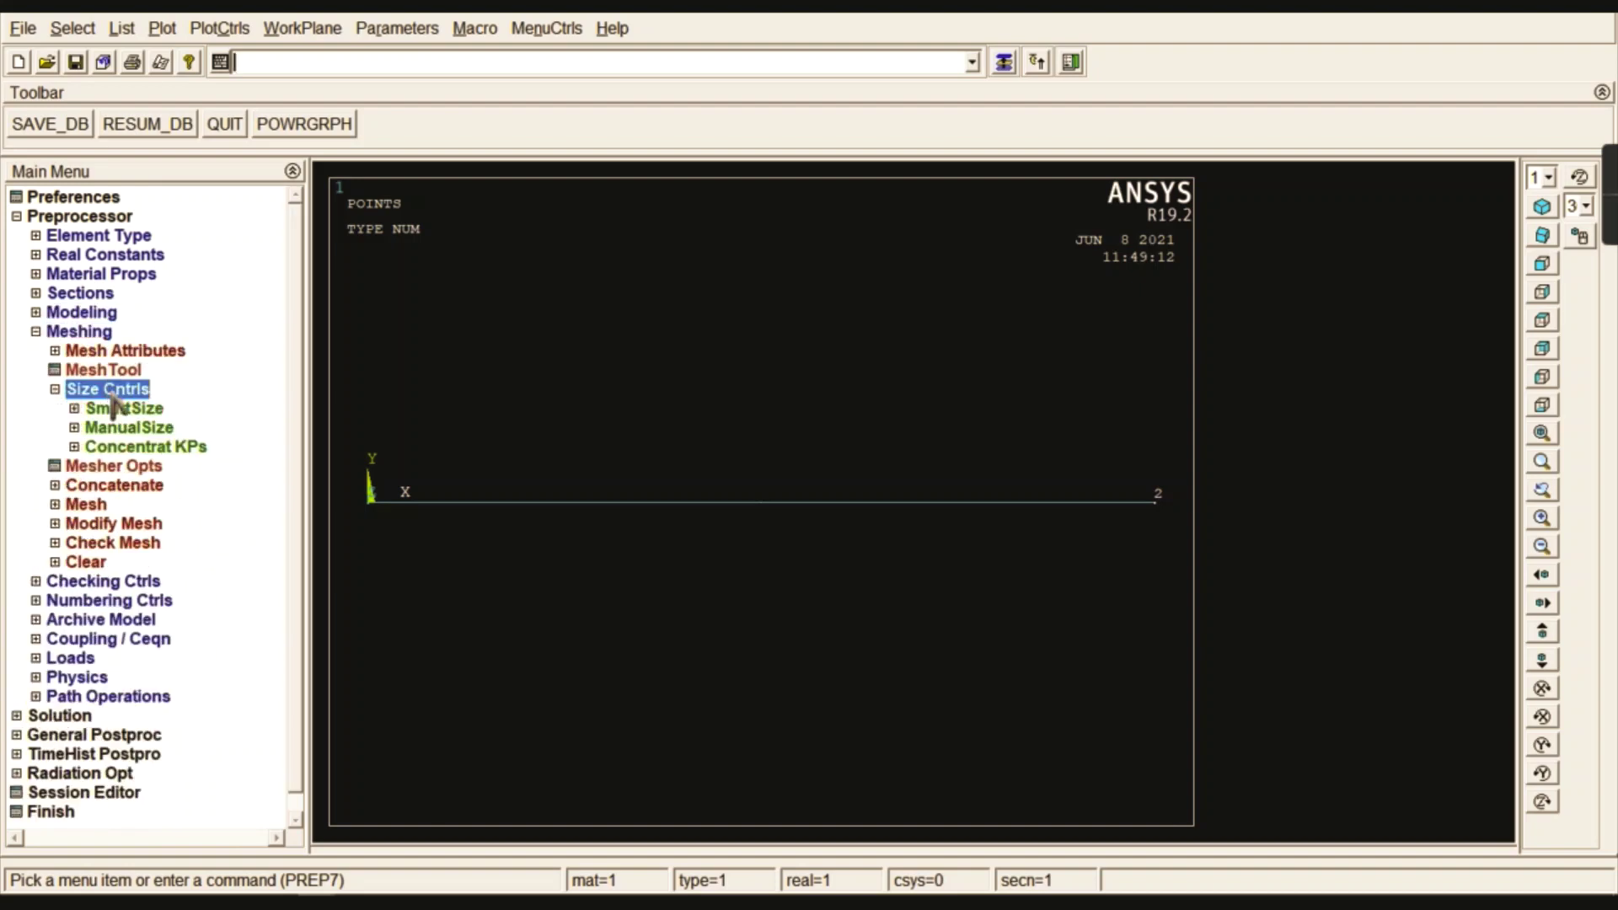
pyautogui.click(129, 427)
pyautogui.click(127, 485)
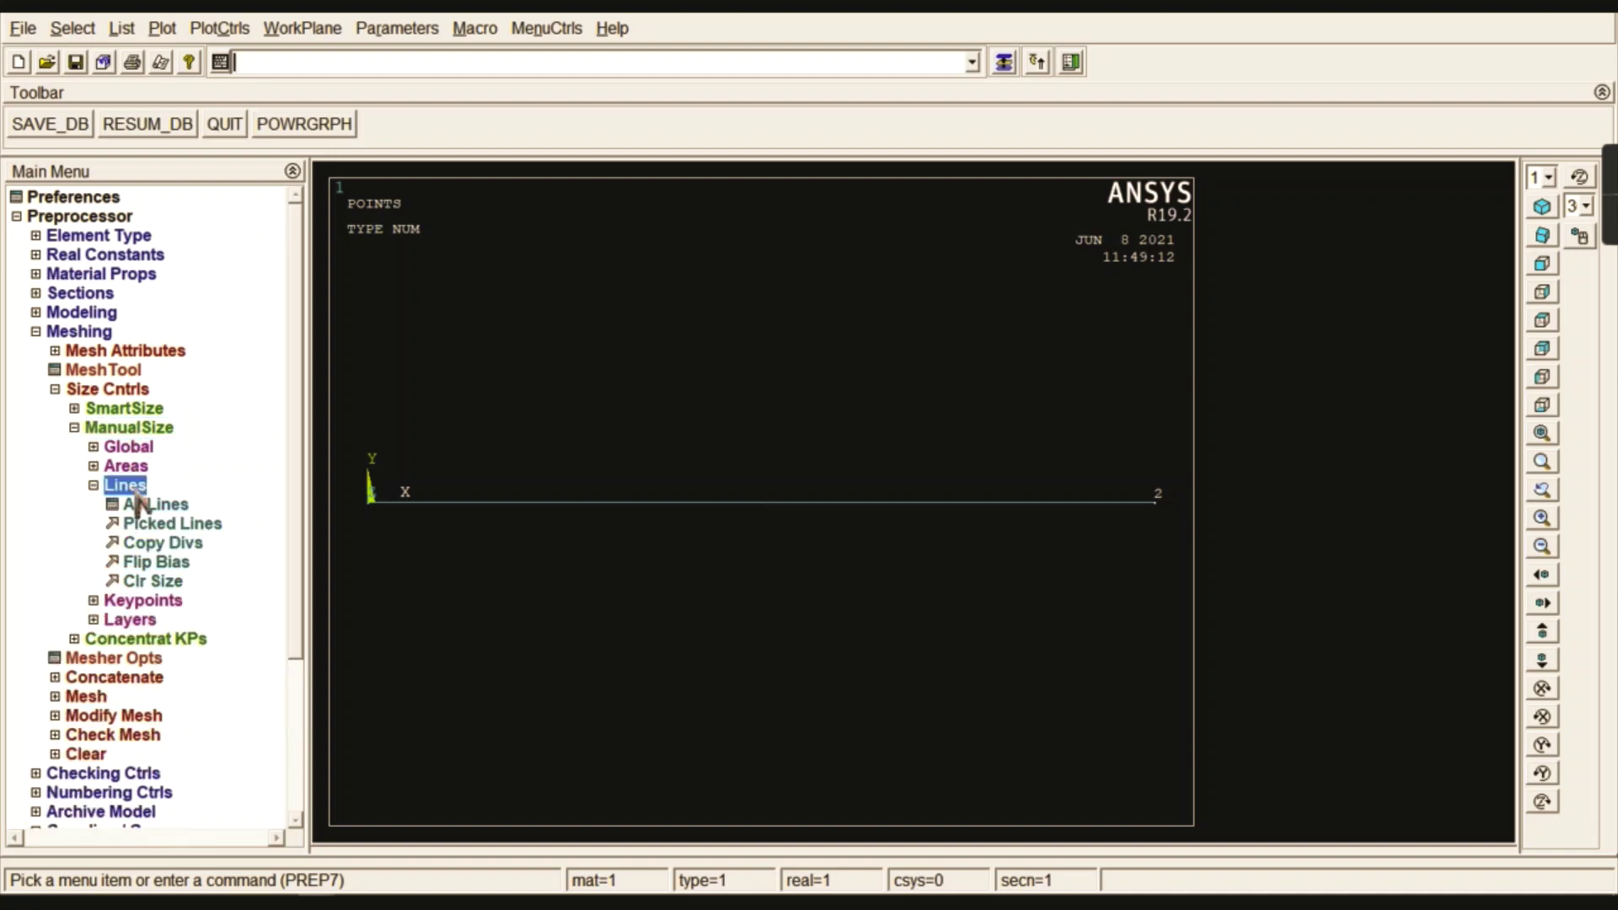
pyautogui.click(150, 505)
pyautogui.click(931, 386)
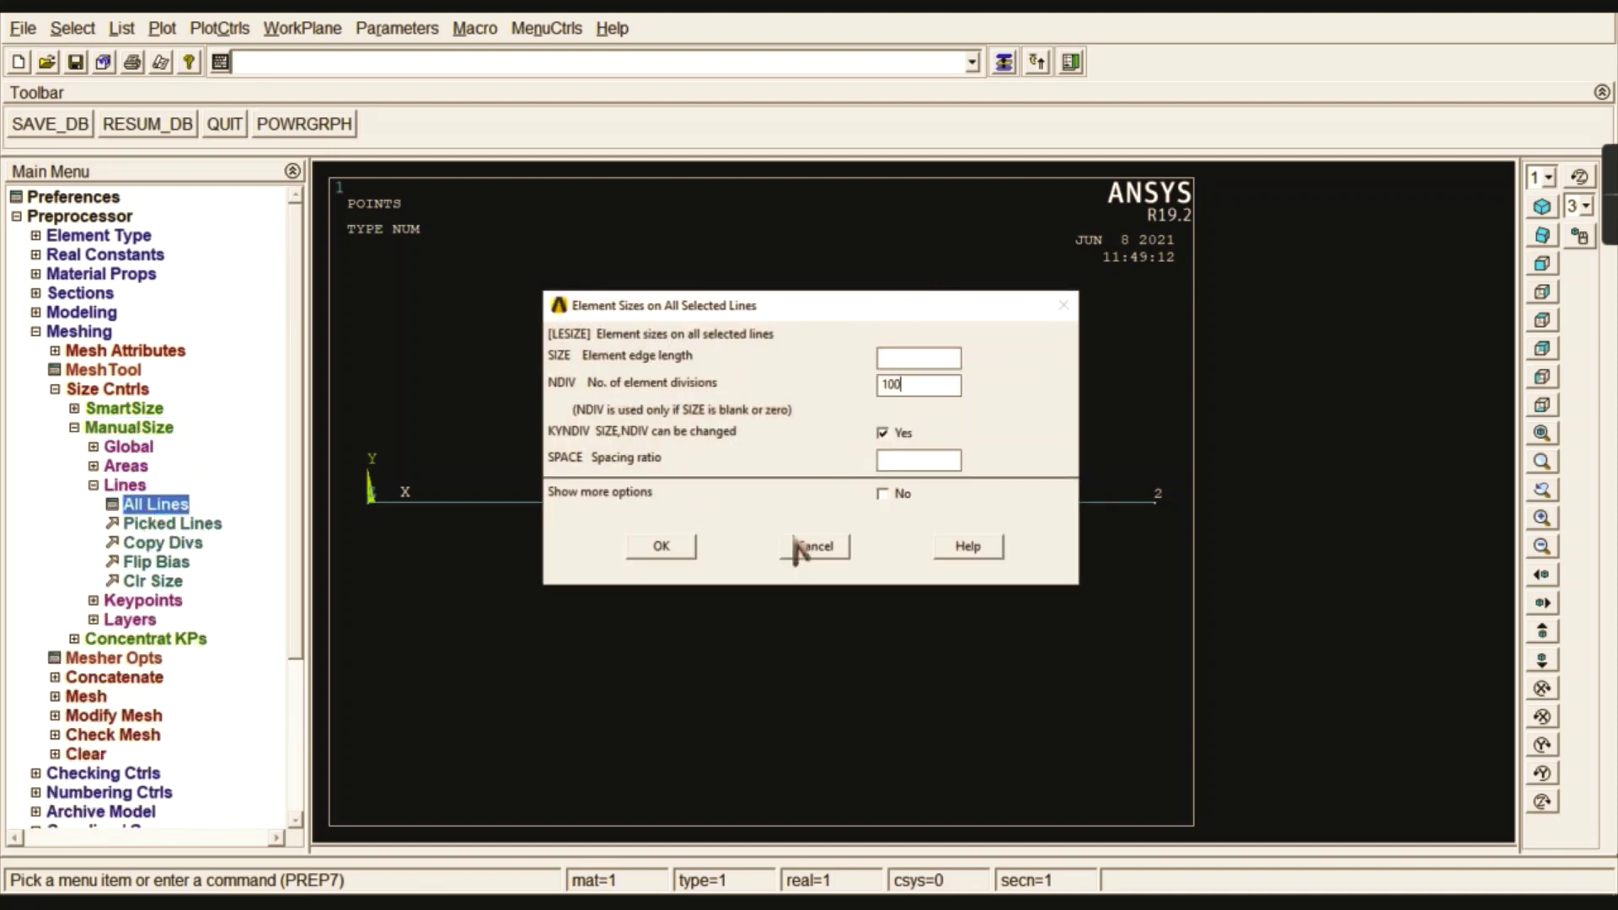
pyautogui.click(687, 552)
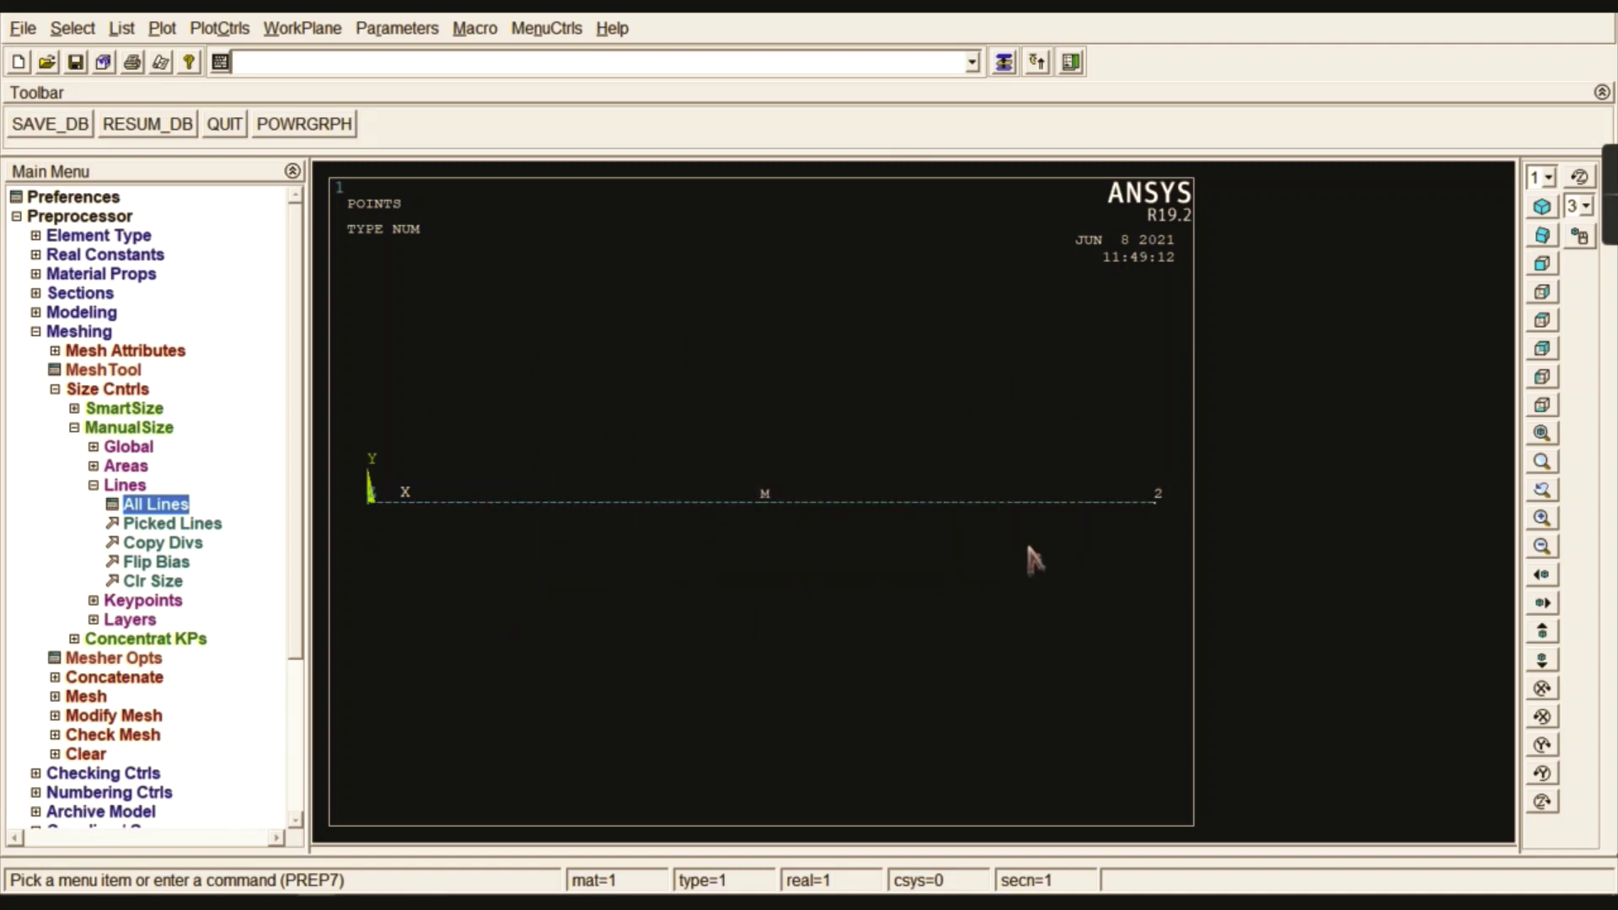
# Mesh the beam line, picking all lines
pyautogui.click(126, 486)
pyautogui.click(131, 428)
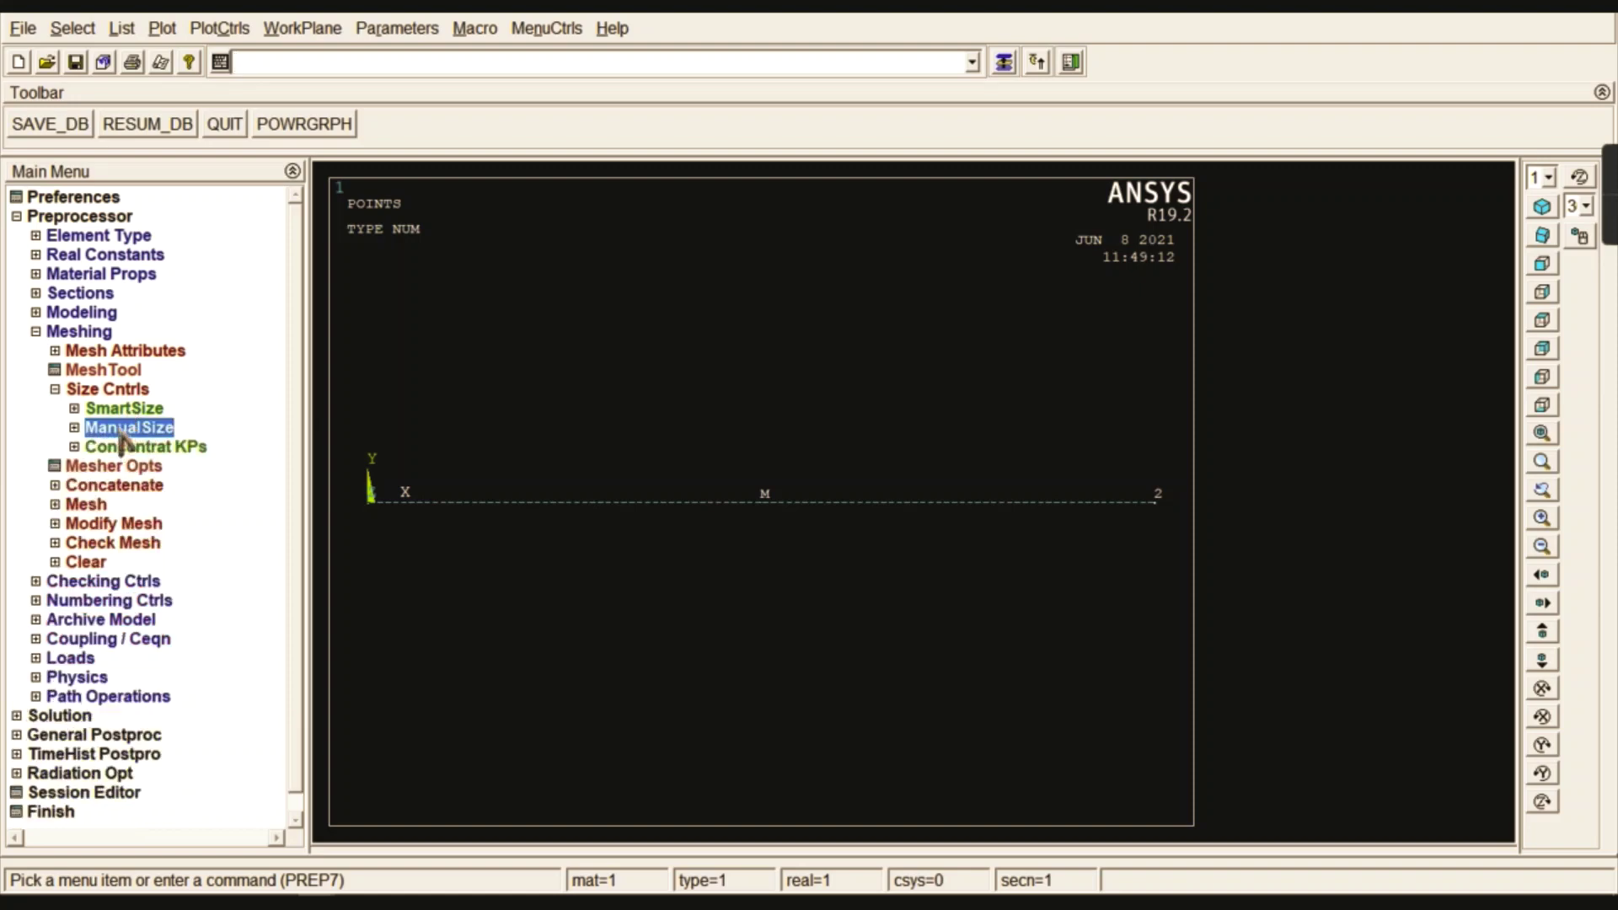
pyautogui.click(122, 389)
pyautogui.click(91, 446)
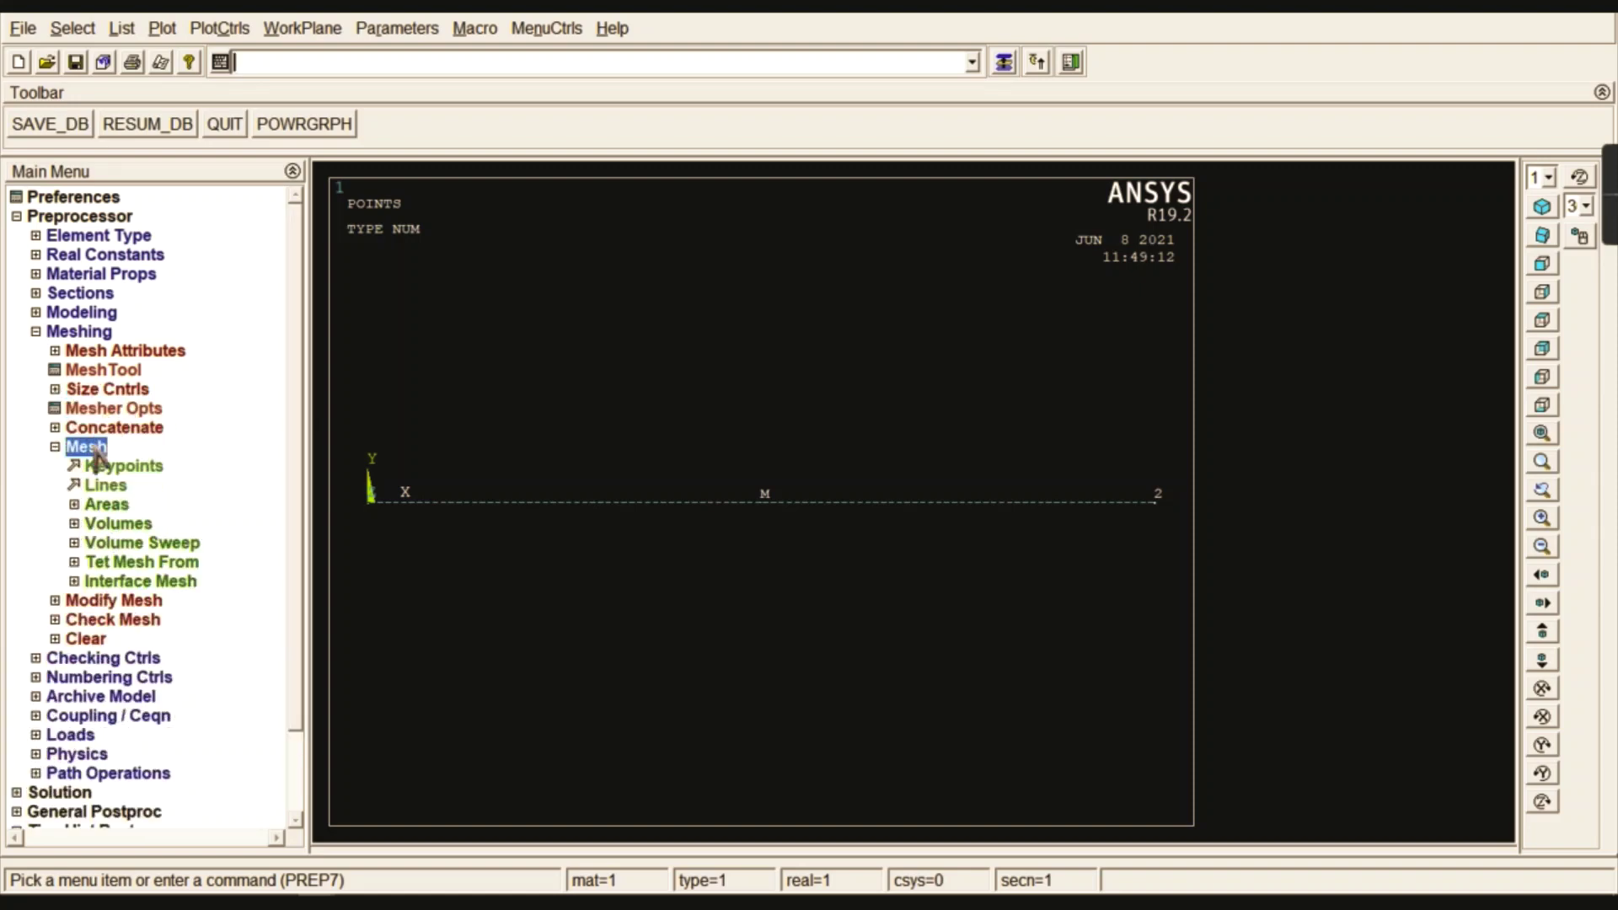
pyautogui.click(108, 488)
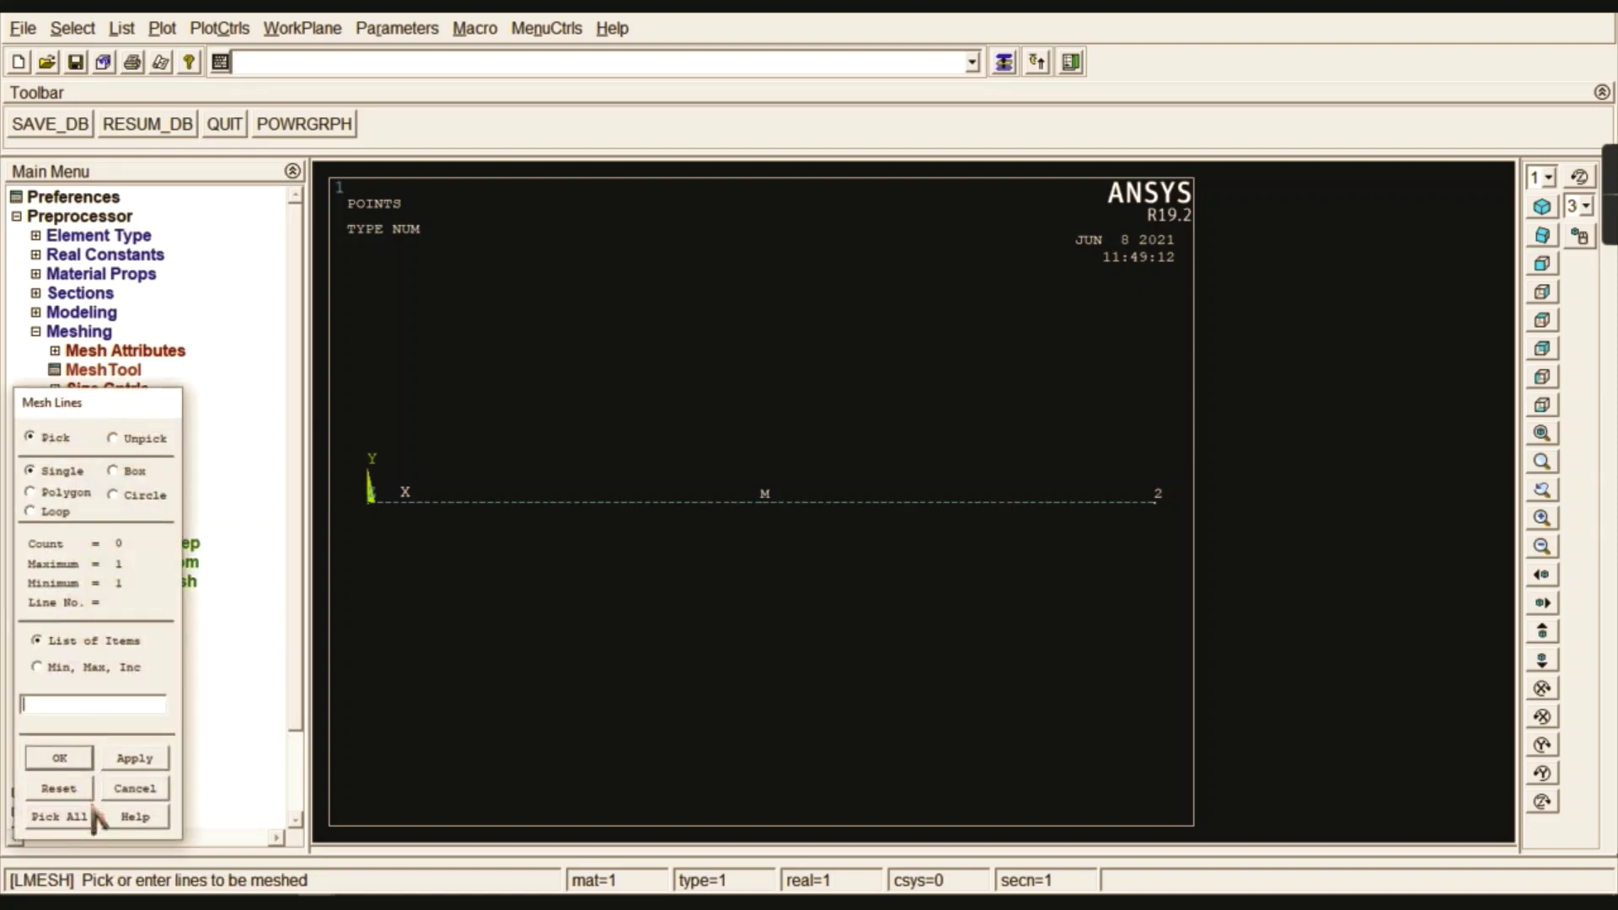
pyautogui.click(64, 814)
pyautogui.click(87, 446)
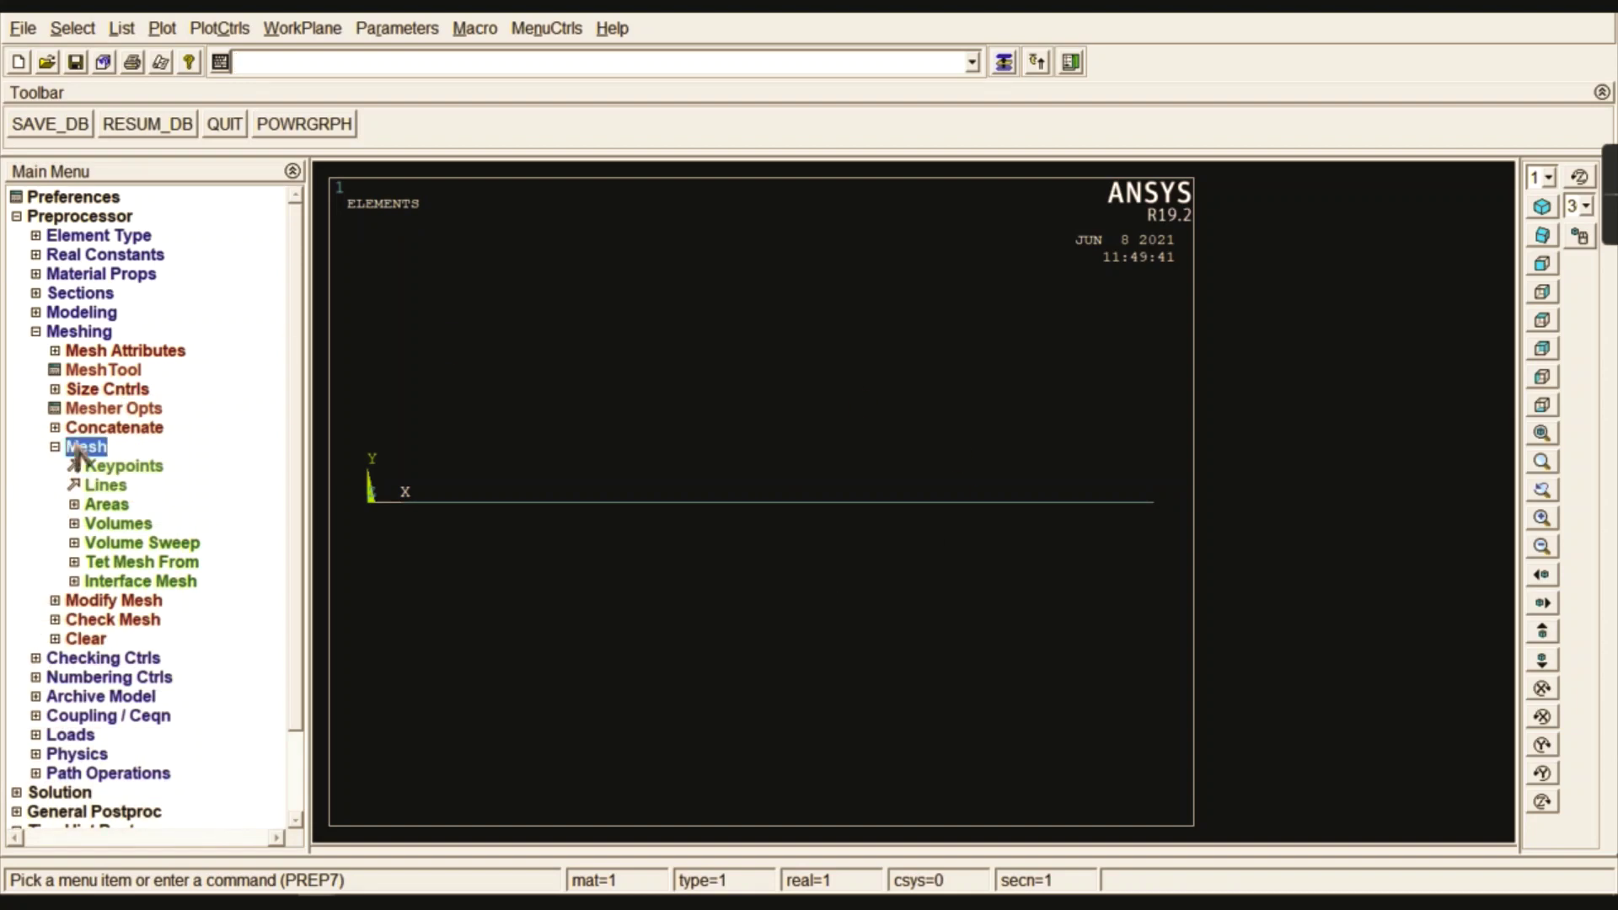
pyautogui.click(79, 331)
pyautogui.click(78, 217)
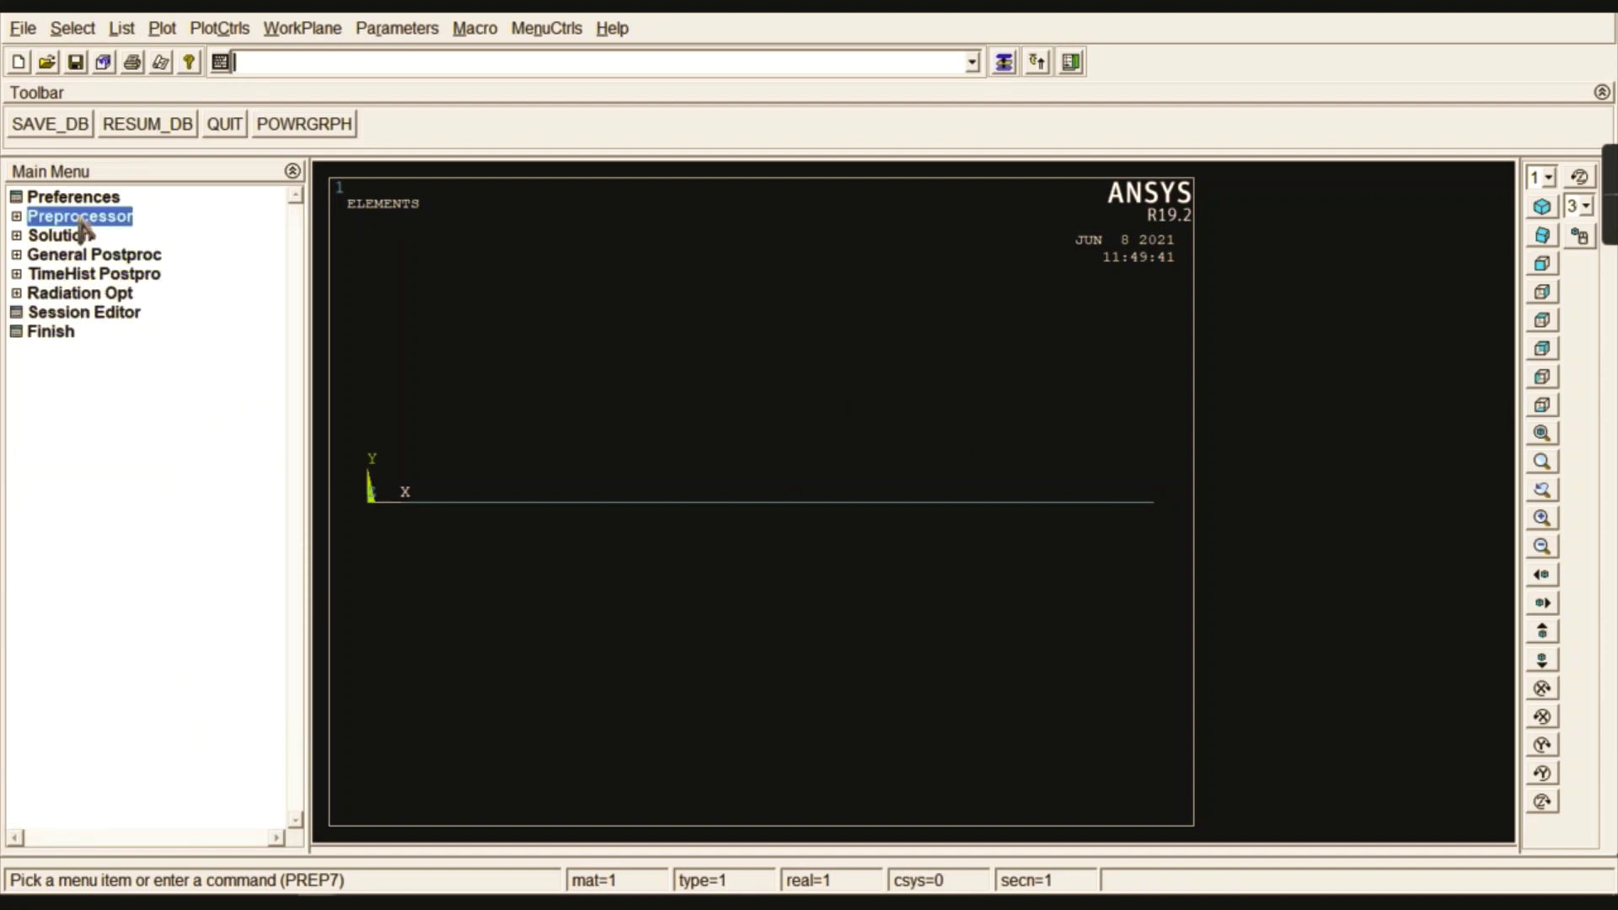
# Apply a structural displacement constraint of All DOF, as a constant value, to the keypoint at the beam's origin end
pyautogui.click(71, 237)
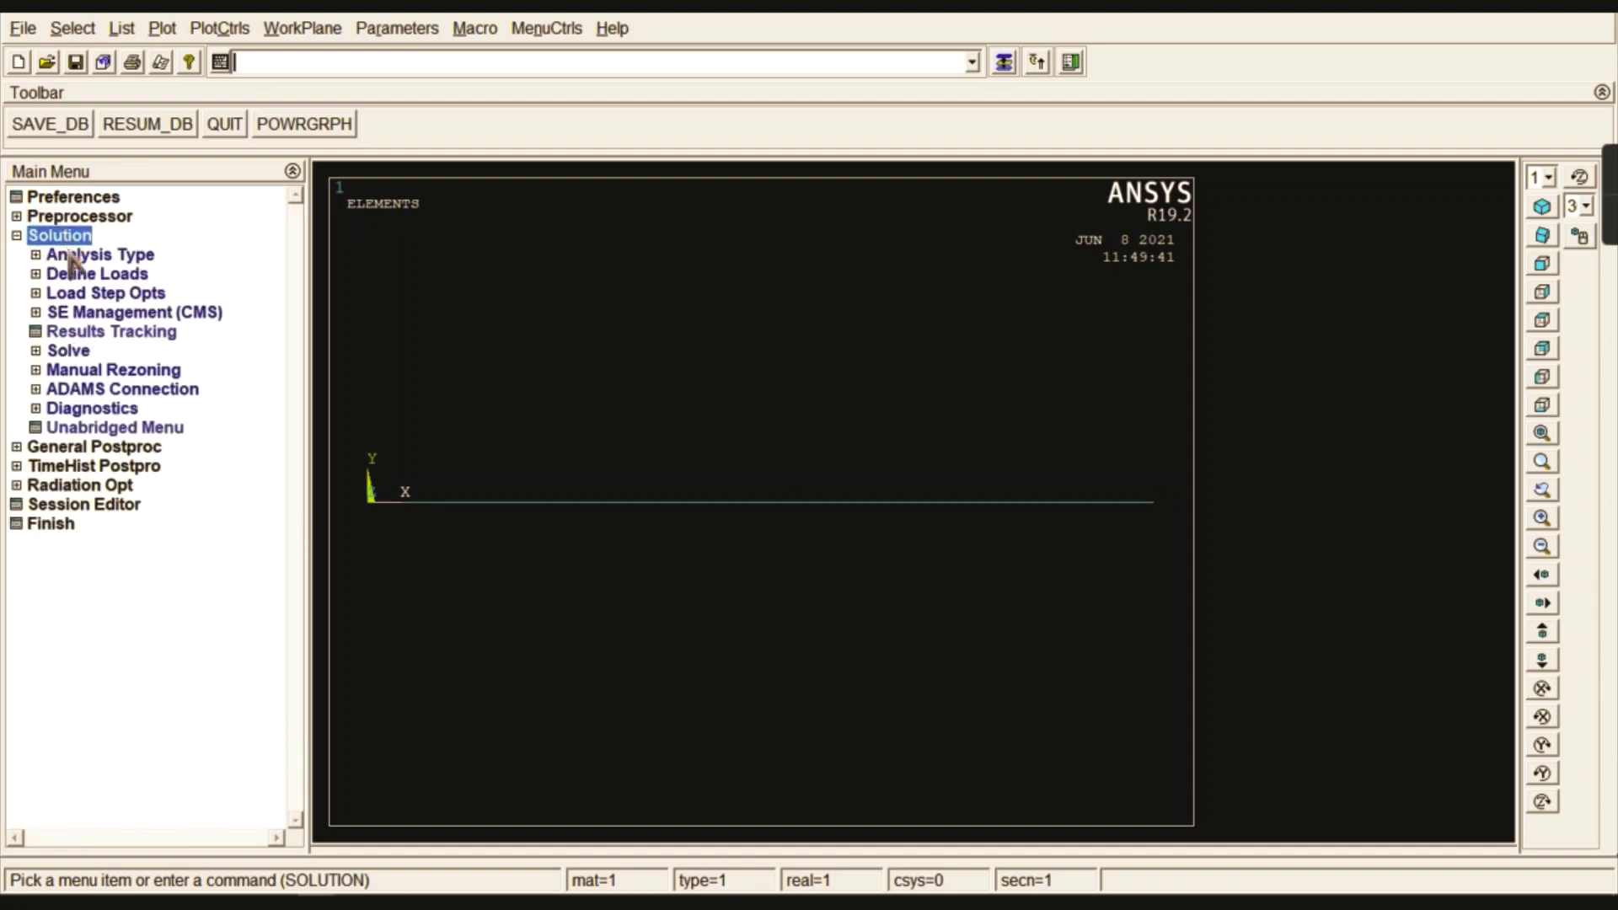
pyautogui.click(103, 276)
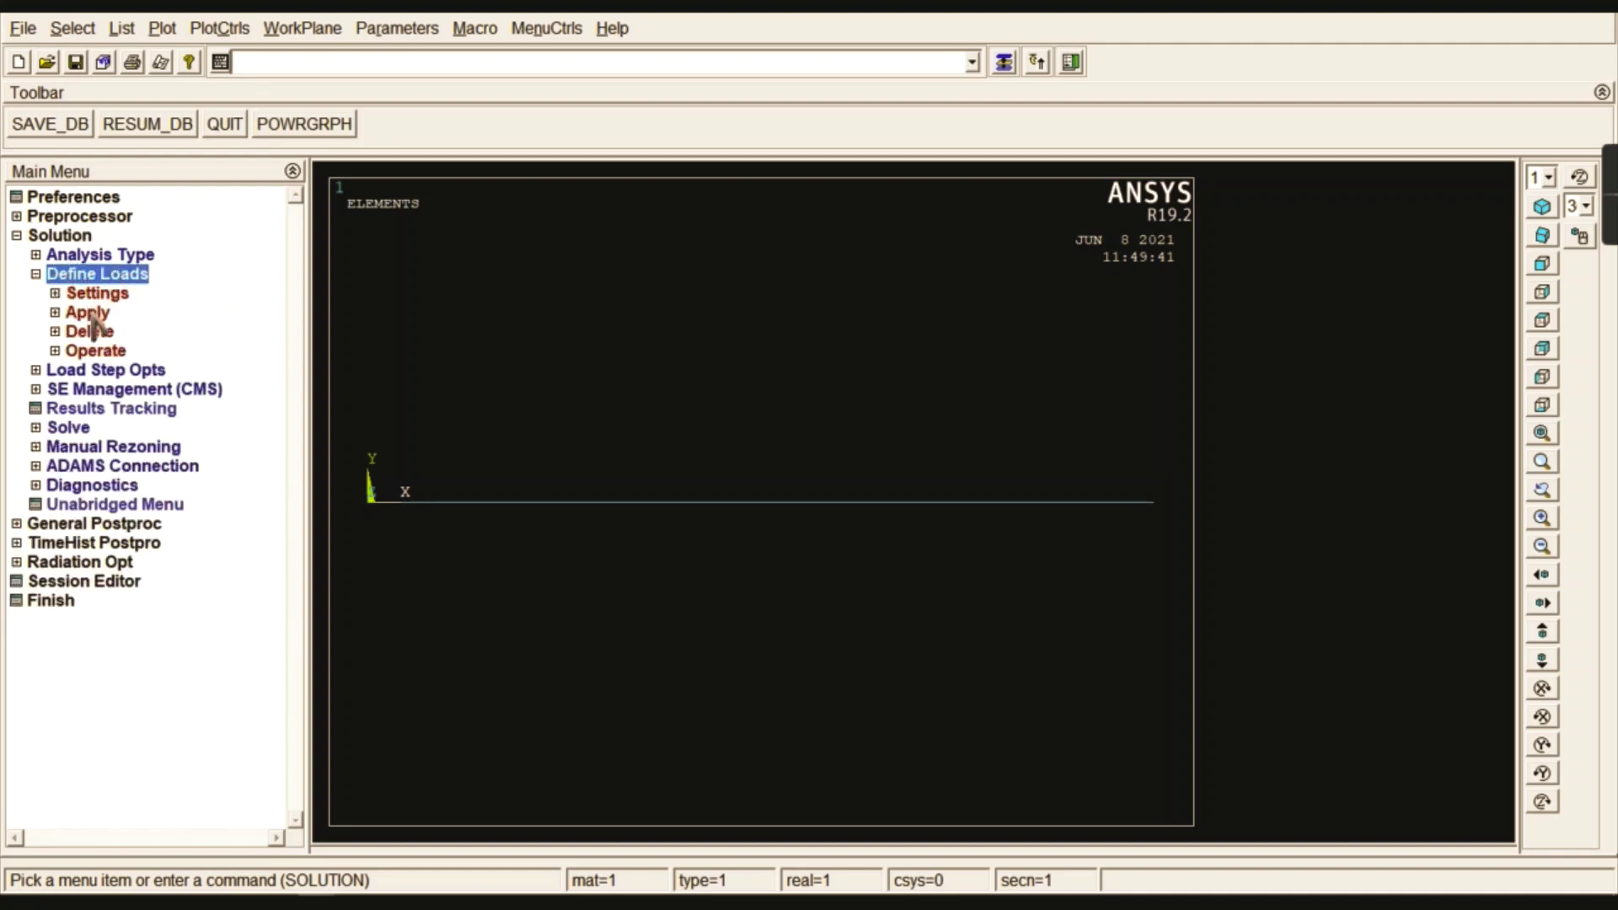
pyautogui.click(88, 313)
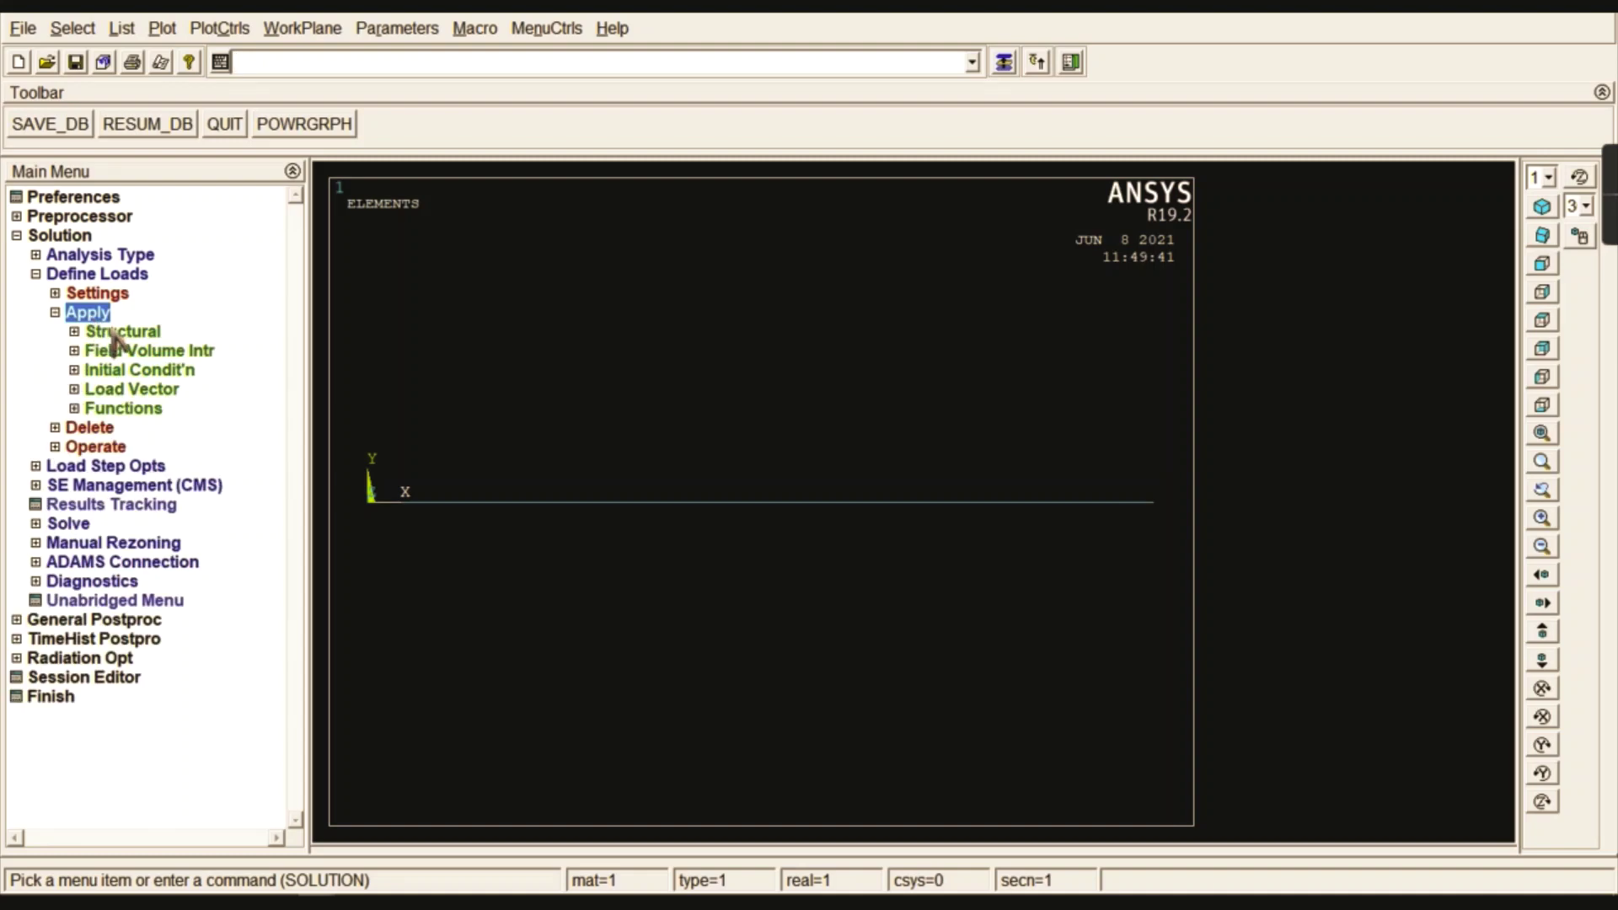
pyautogui.click(125, 333)
pyautogui.click(150, 352)
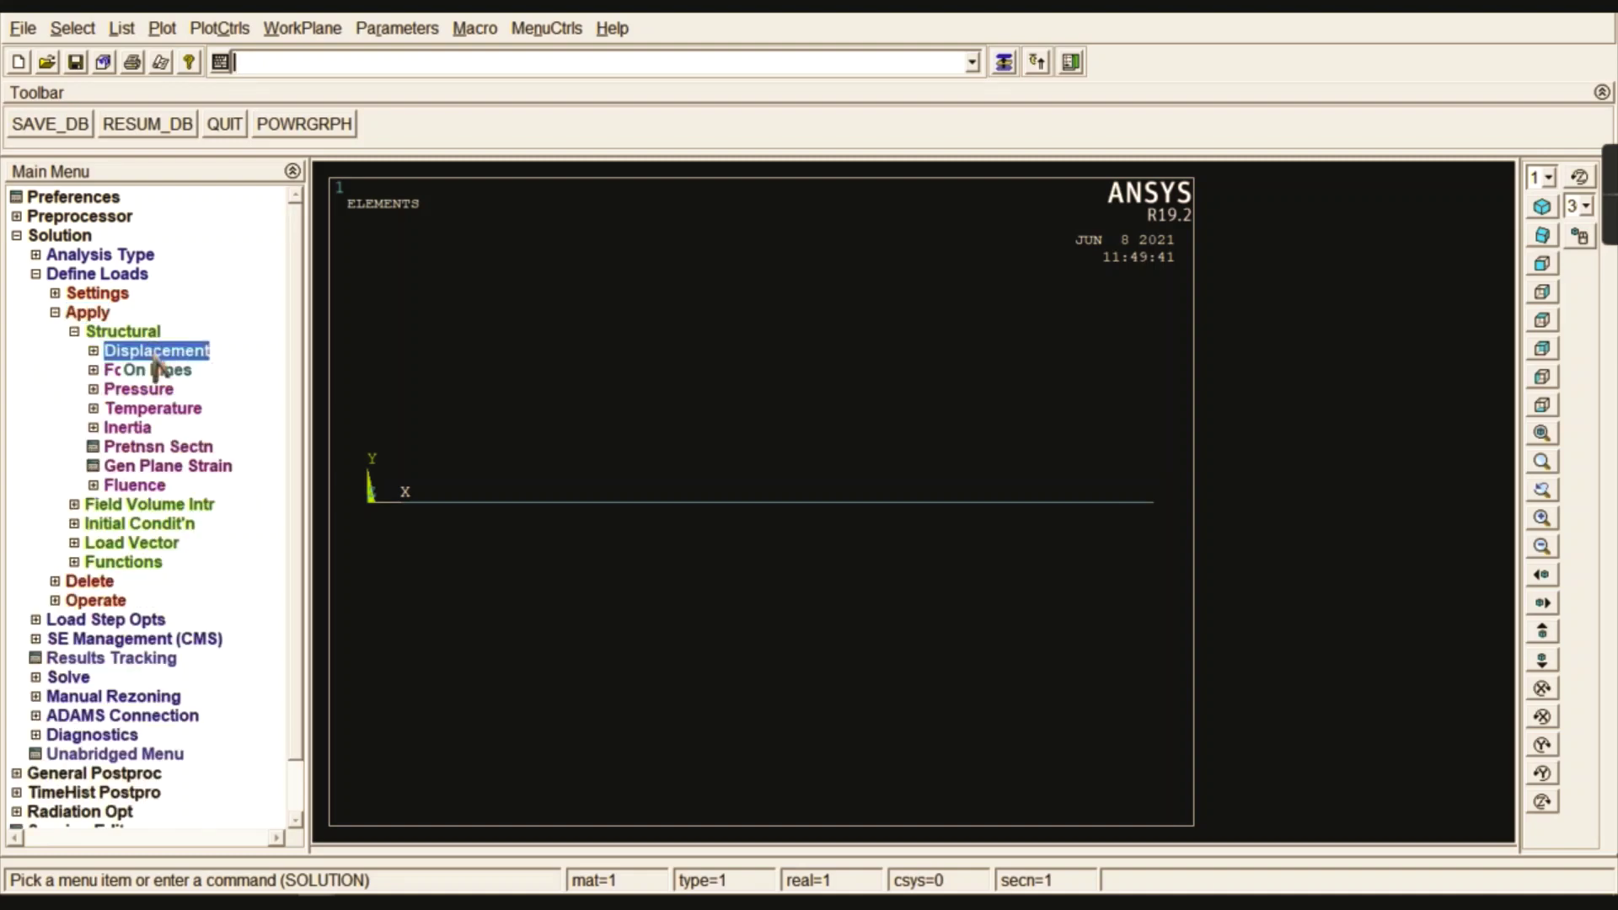
pyautogui.click(167, 408)
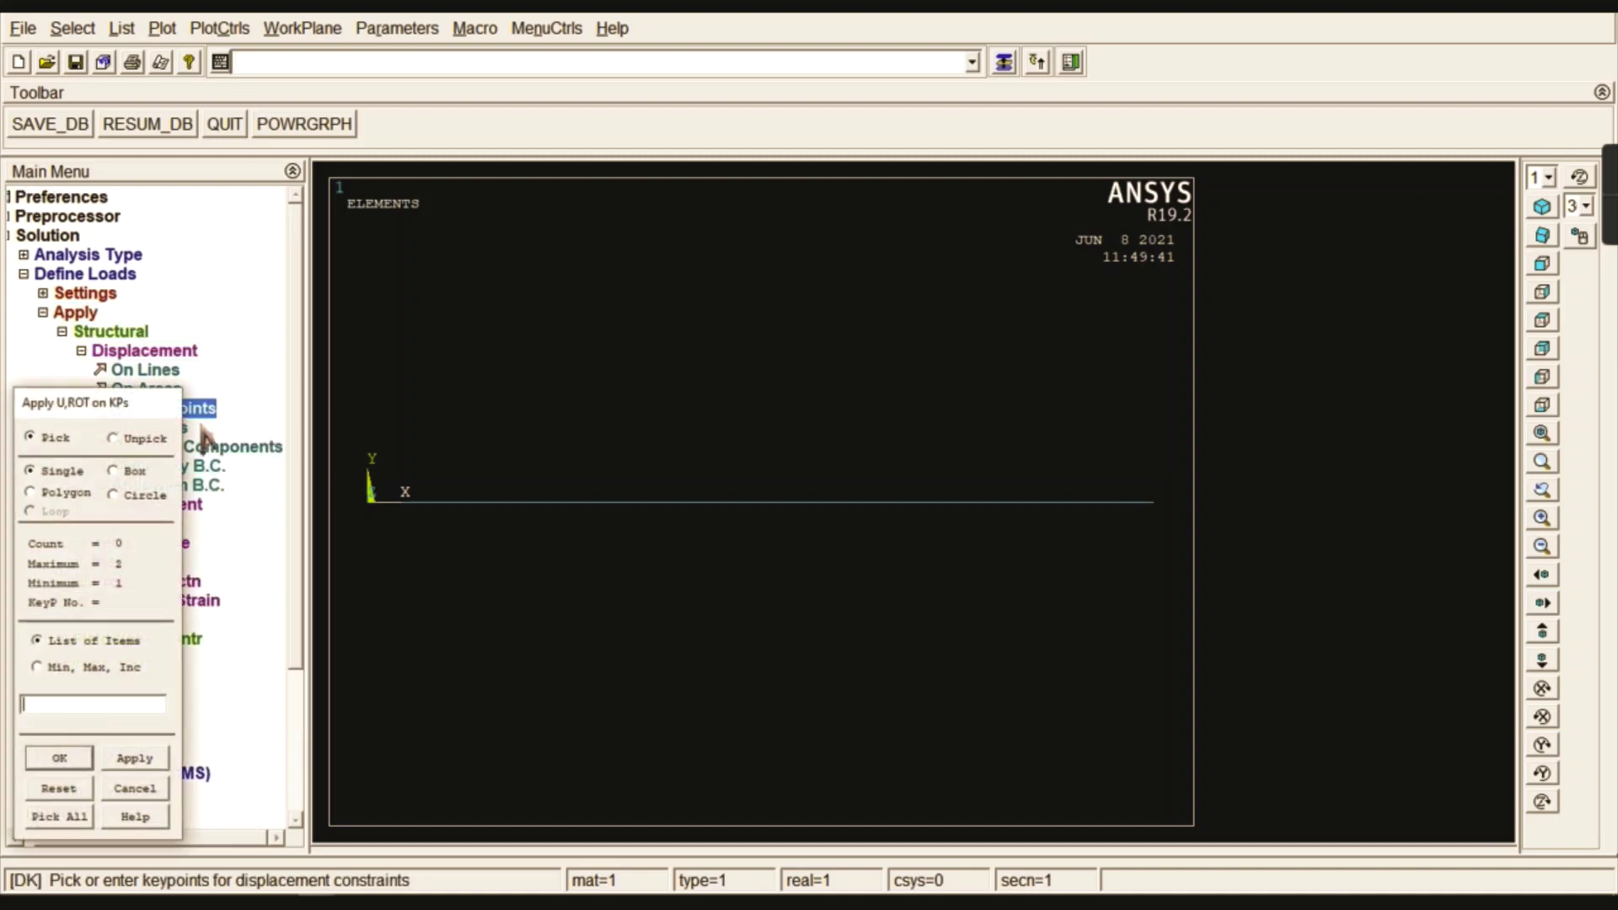
pyautogui.click(89, 758)
pyautogui.click(939, 339)
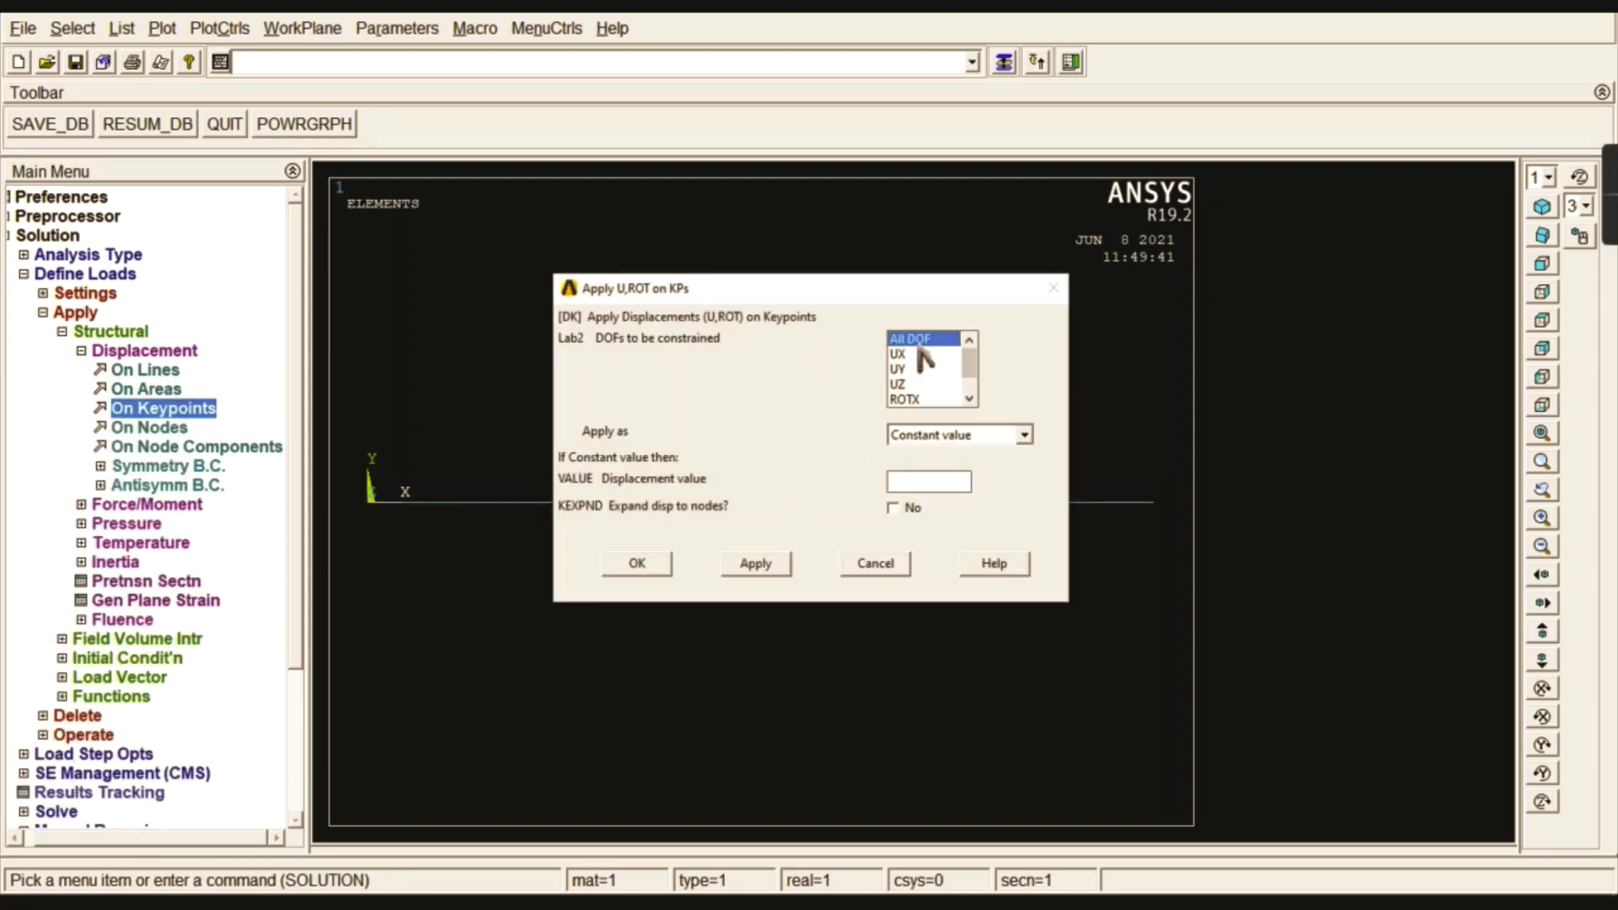
pyautogui.click(638, 565)
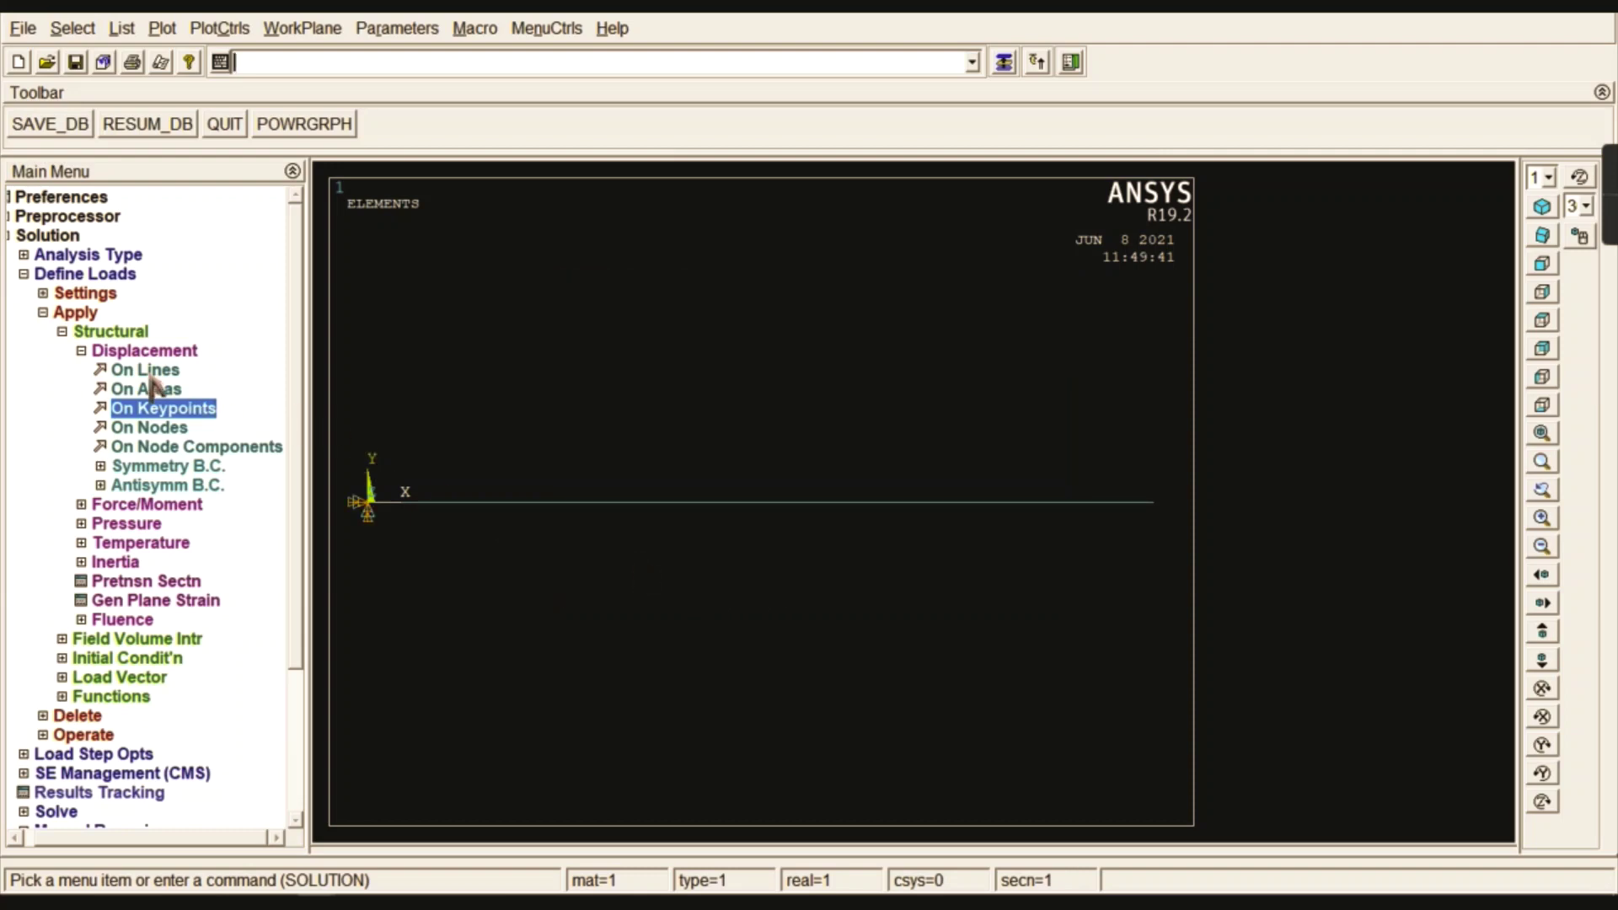
pyautogui.click(145, 349)
pyautogui.click(133, 331)
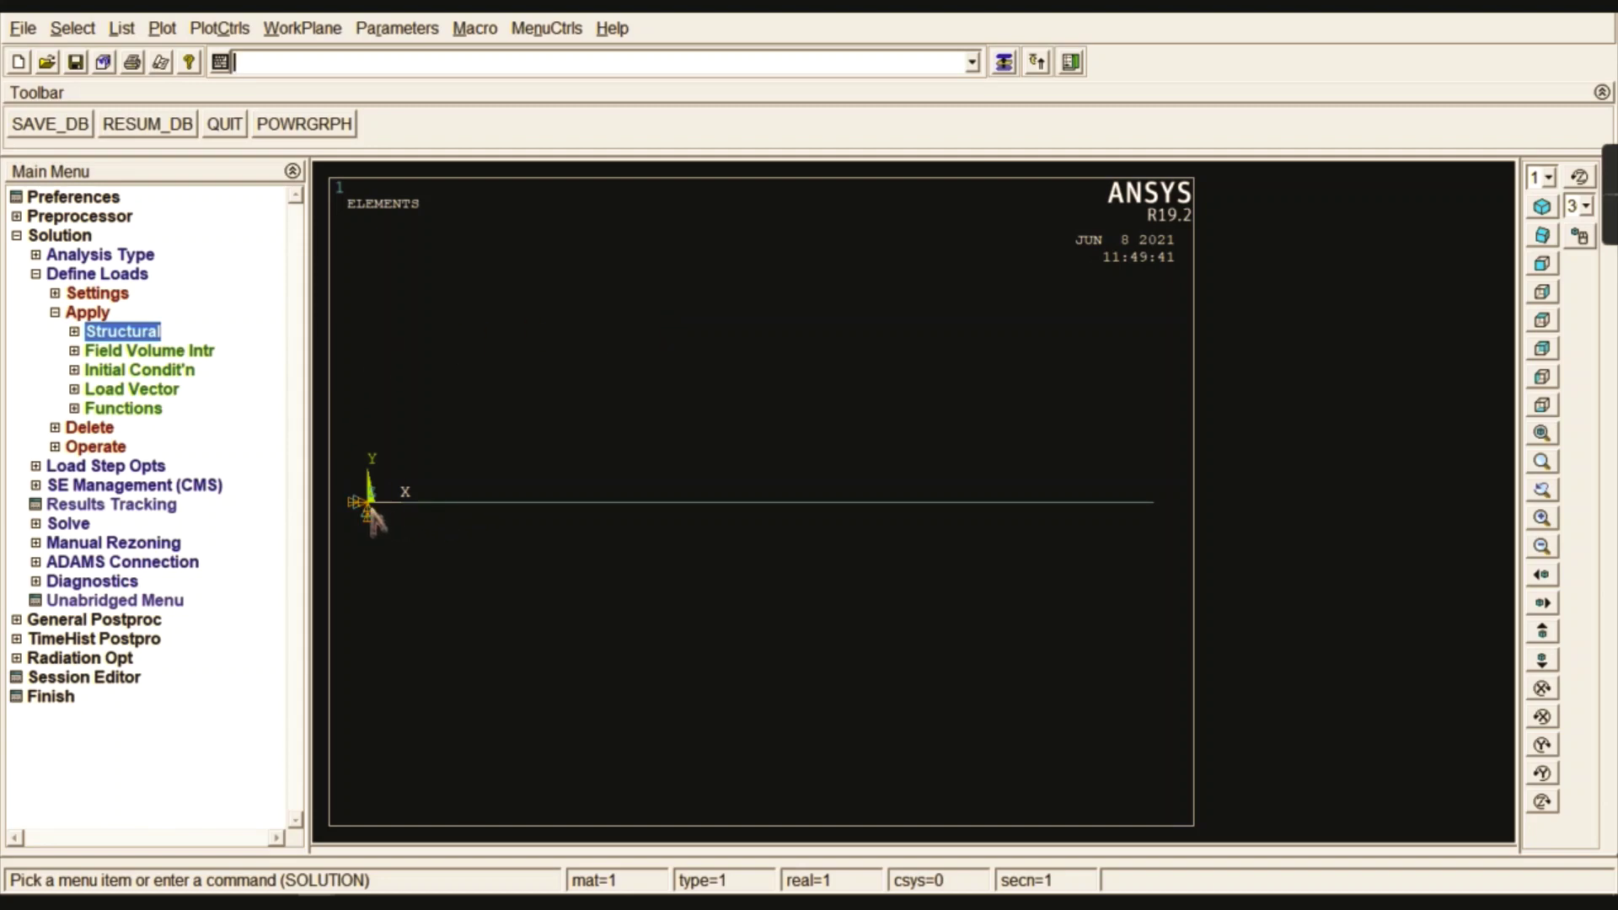
pyautogui.click(133, 334)
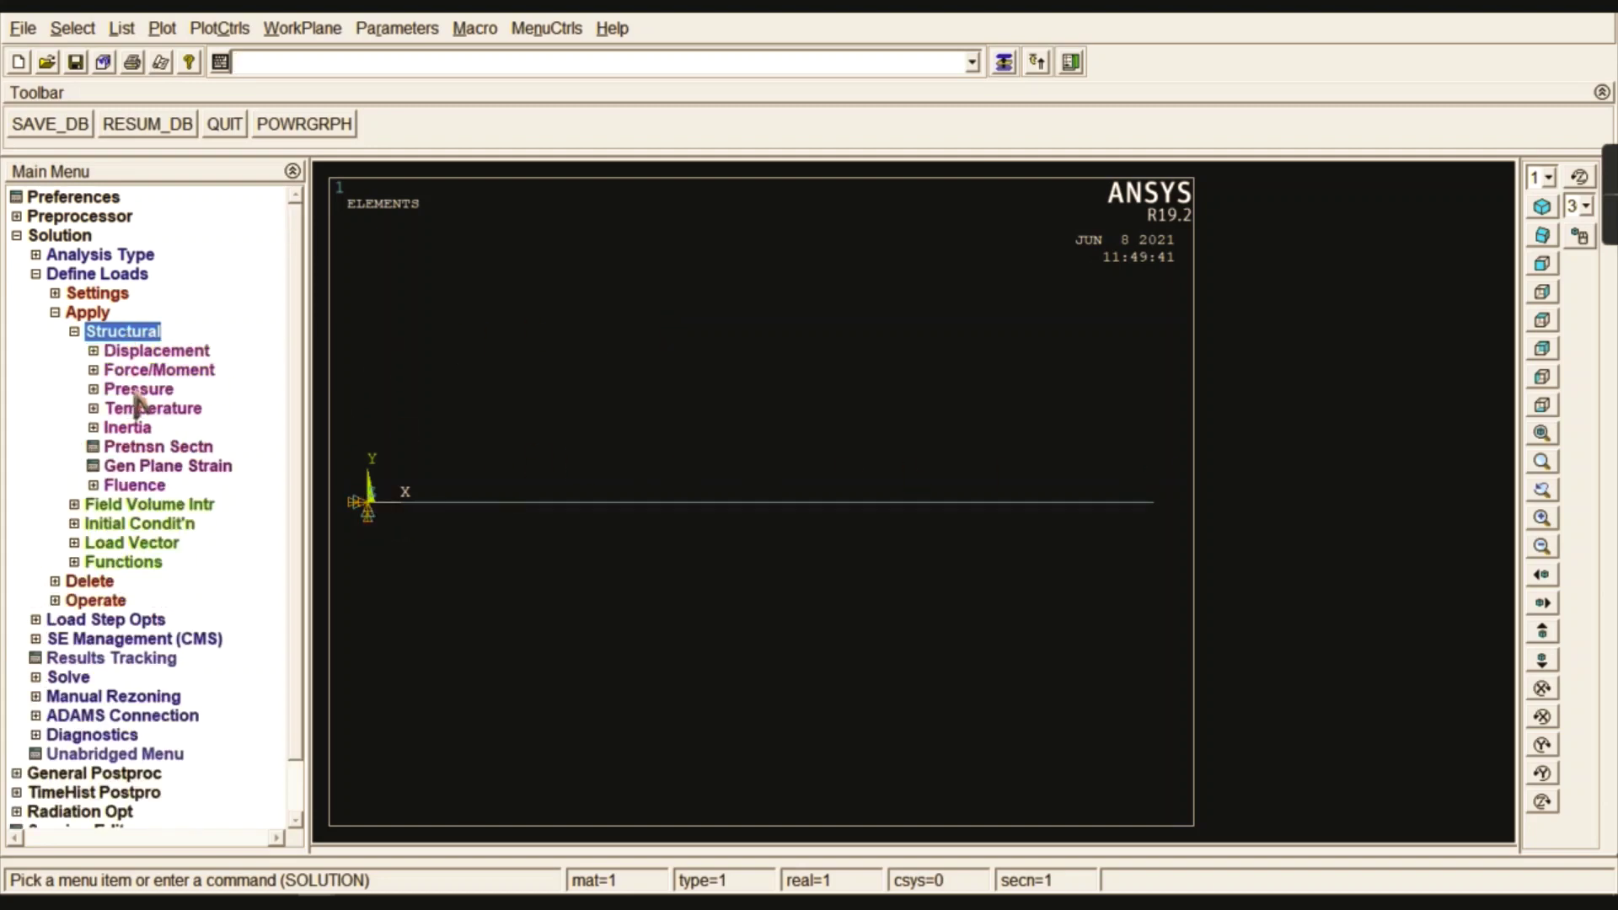
pyautogui.click(136, 391)
pyautogui.click(143, 548)
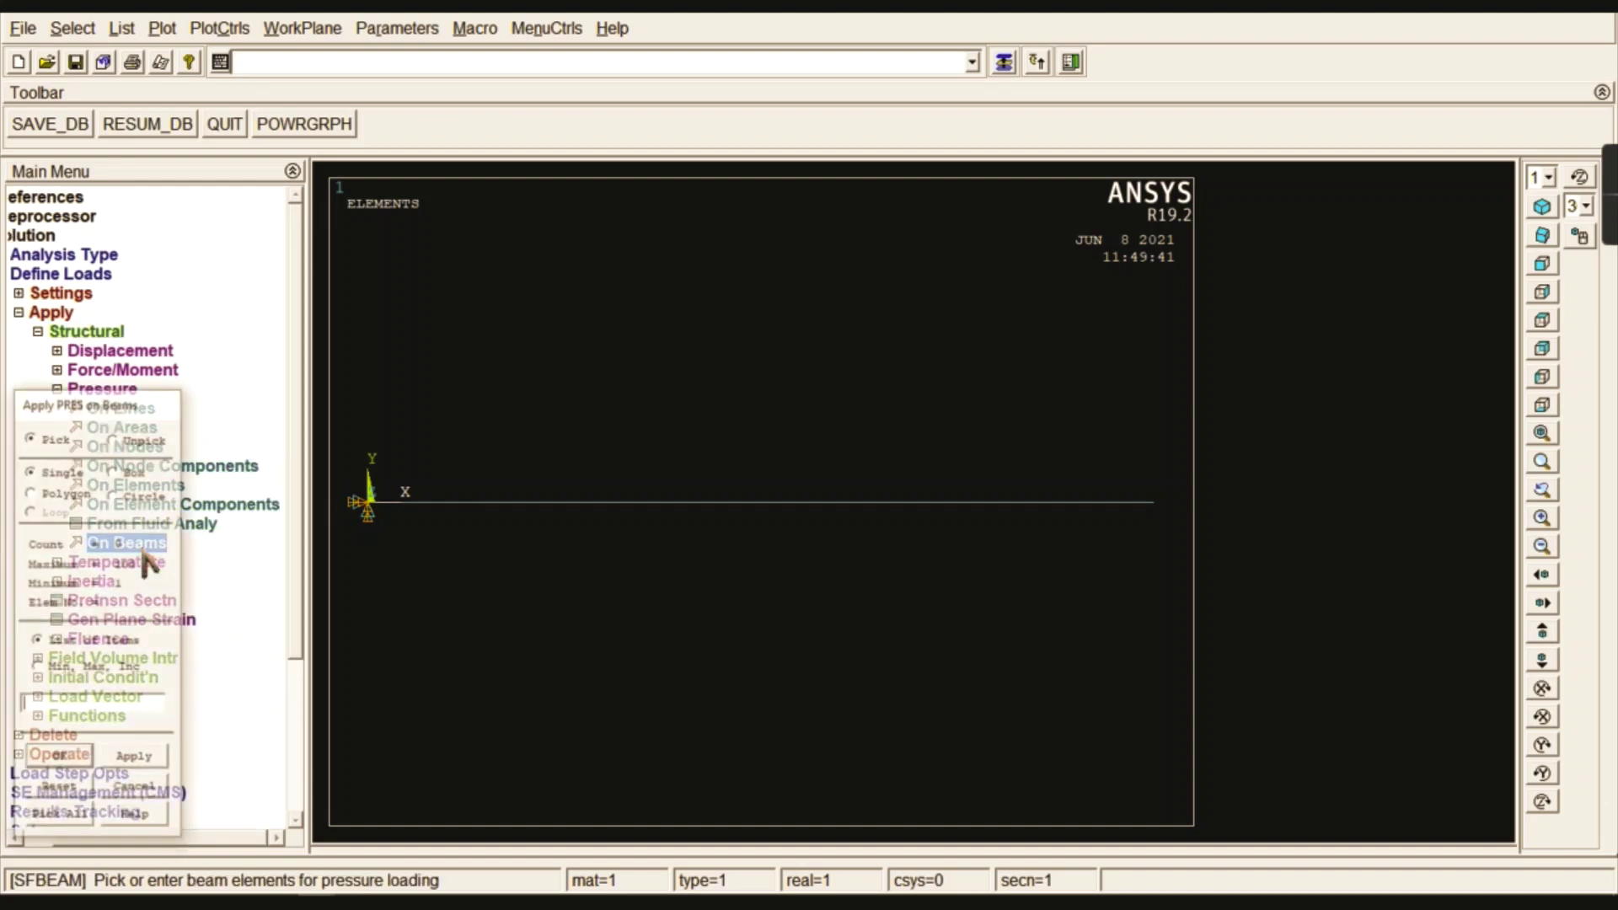
pyautogui.click(61, 819)
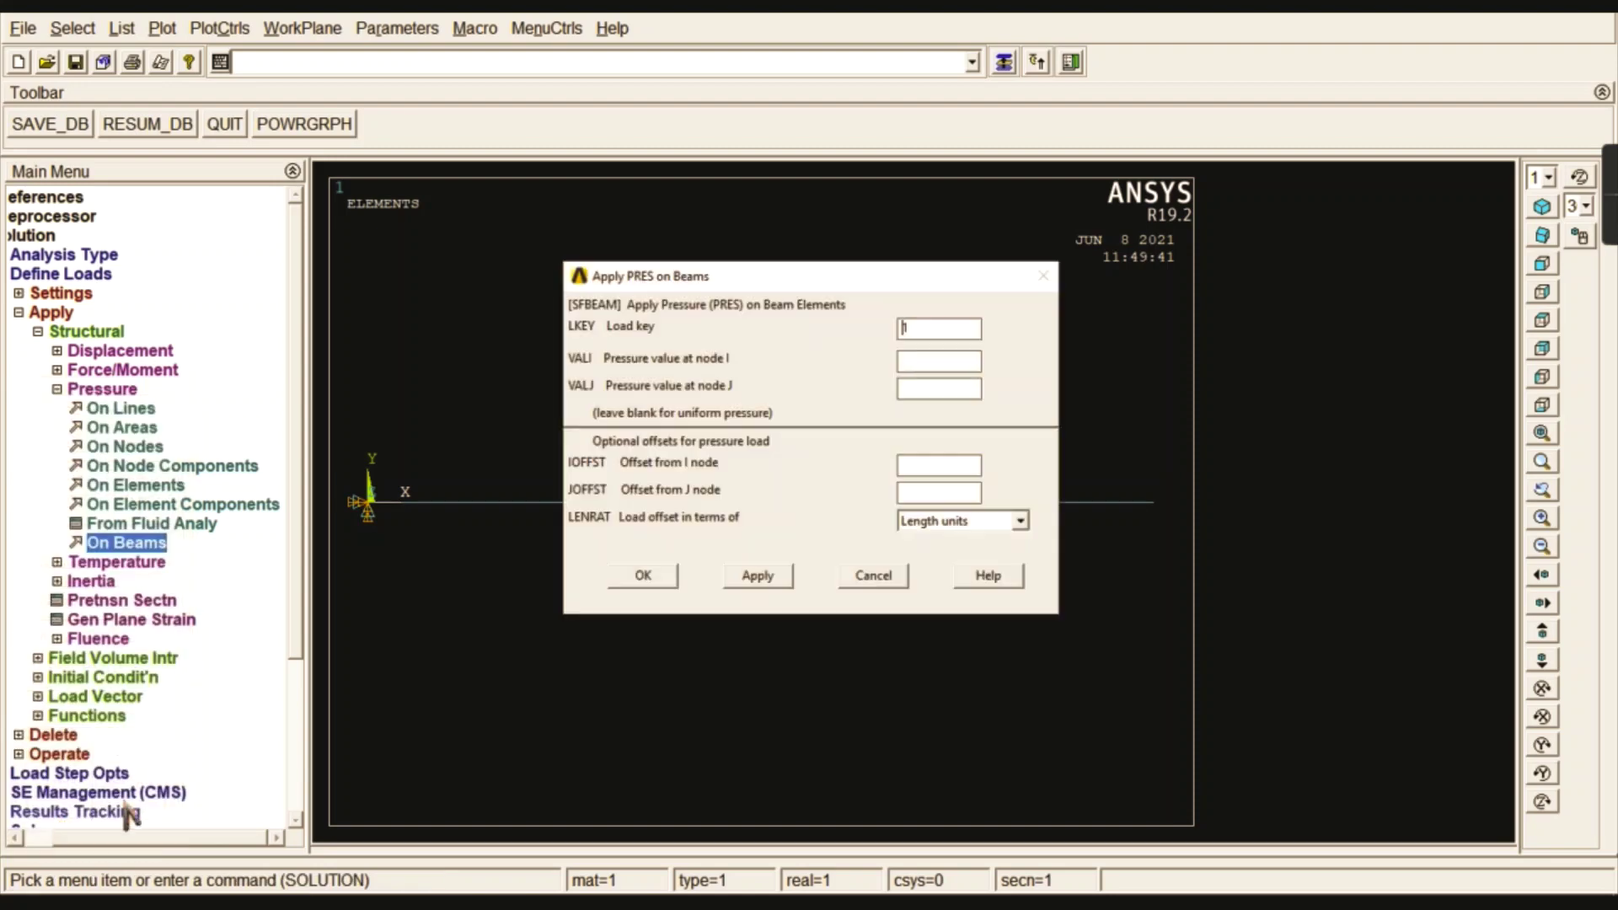
pyautogui.doubleClick(930, 329)
pyautogui.click(930, 362)
pyautogui.click(885, 577)
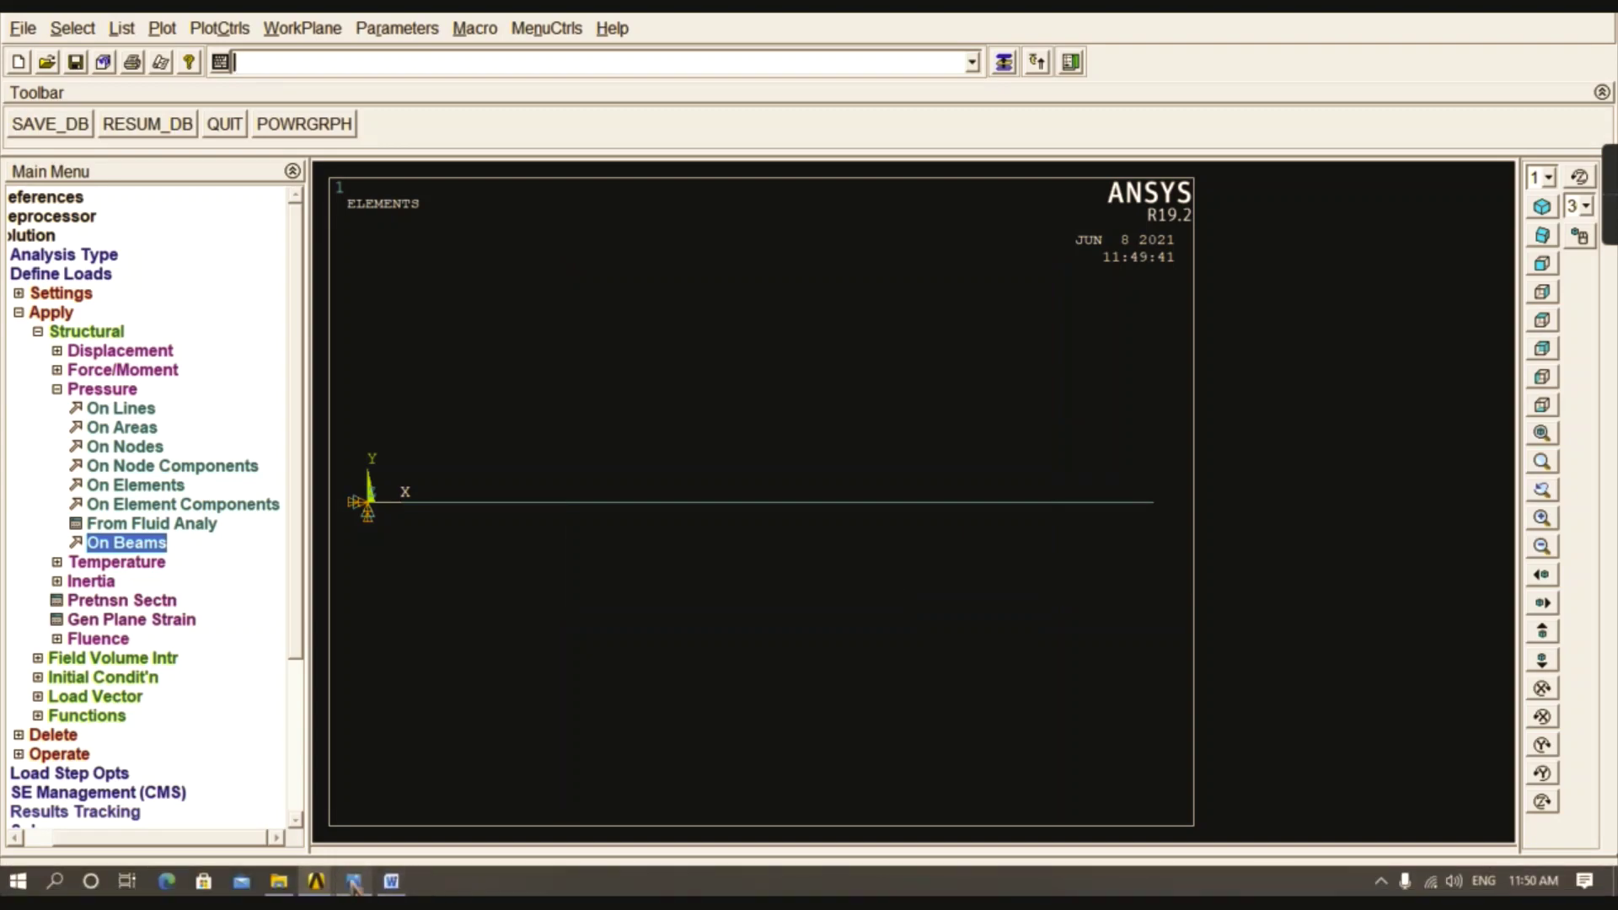
# Check the varying load on the problem slide and switch to the Word document with the "Load from Left Top to Right bottom" commands
pyautogui.click(354, 882)
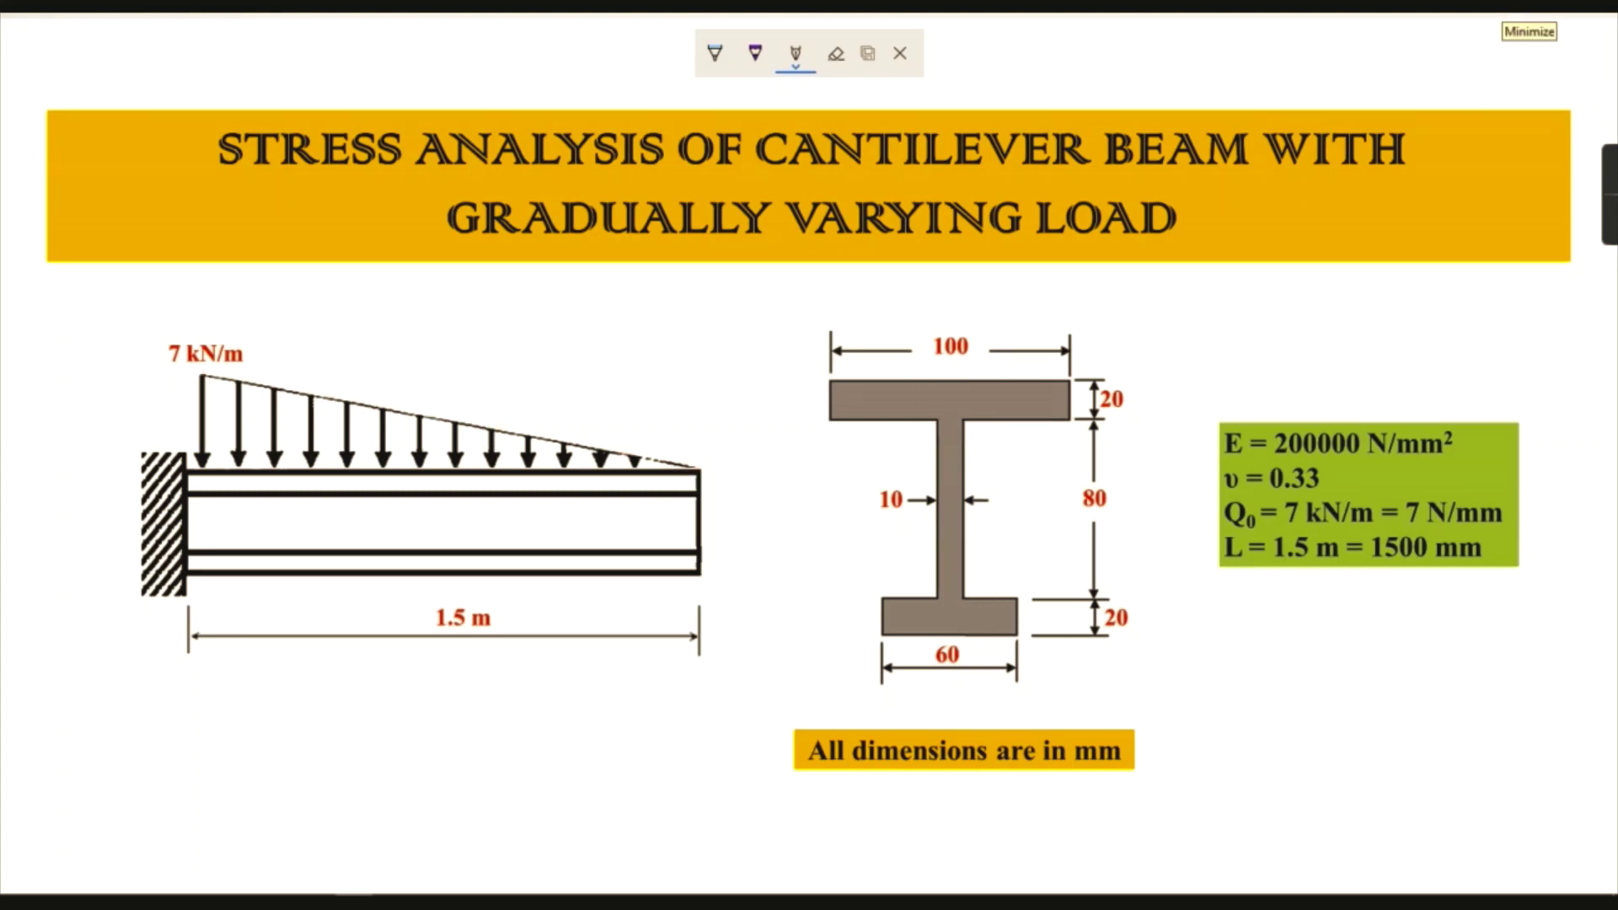
pyautogui.click(1521, 7)
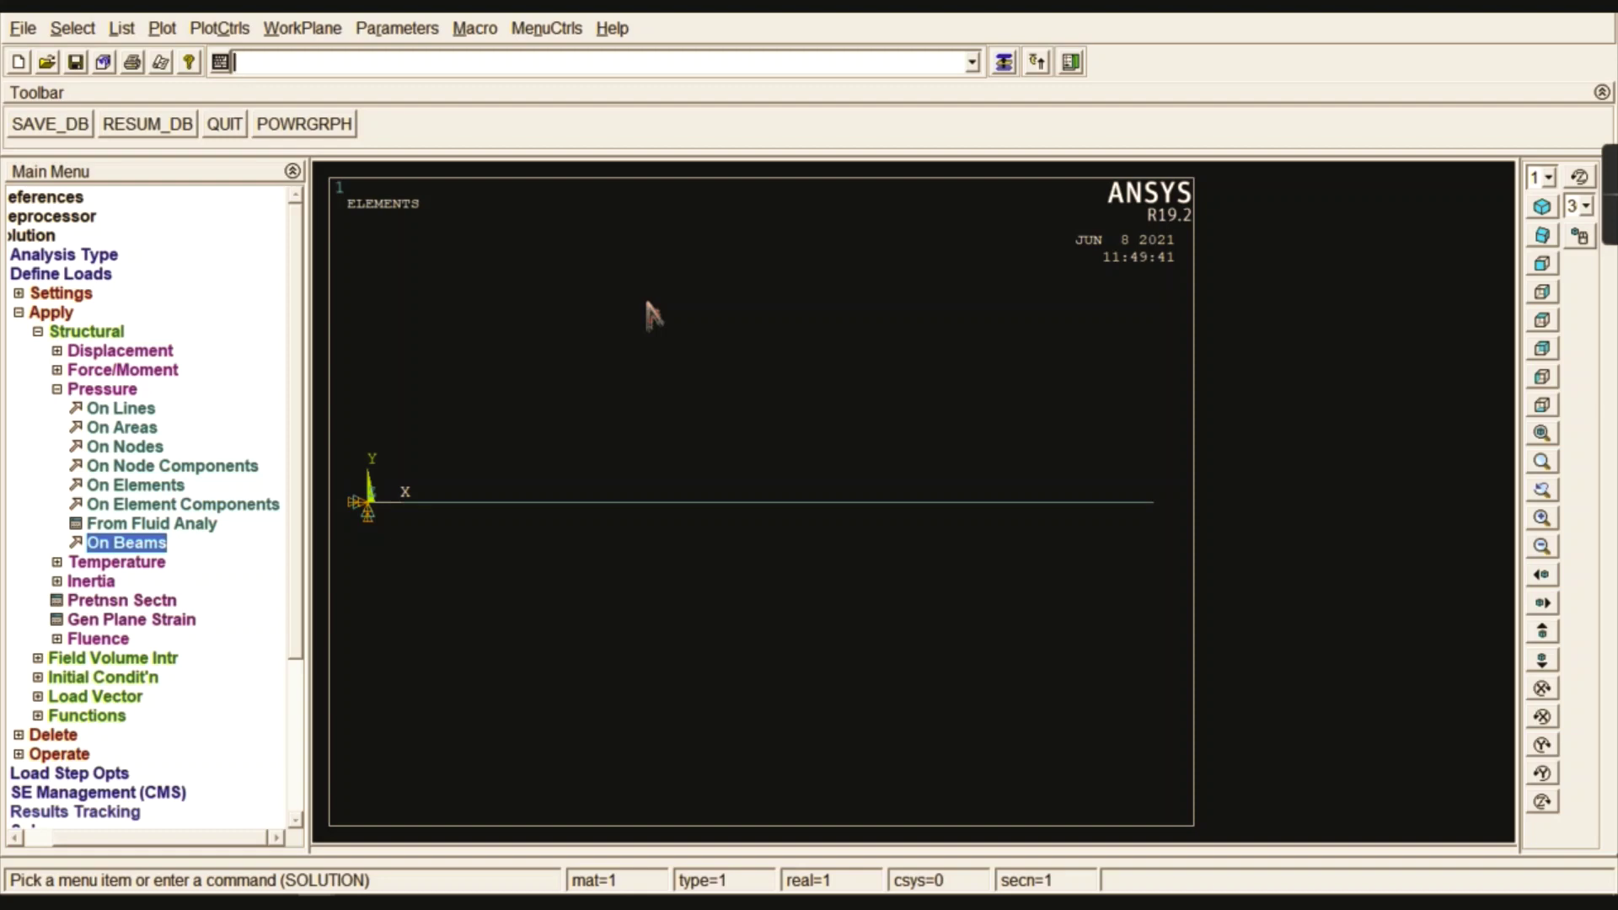
pyautogui.click(391, 881)
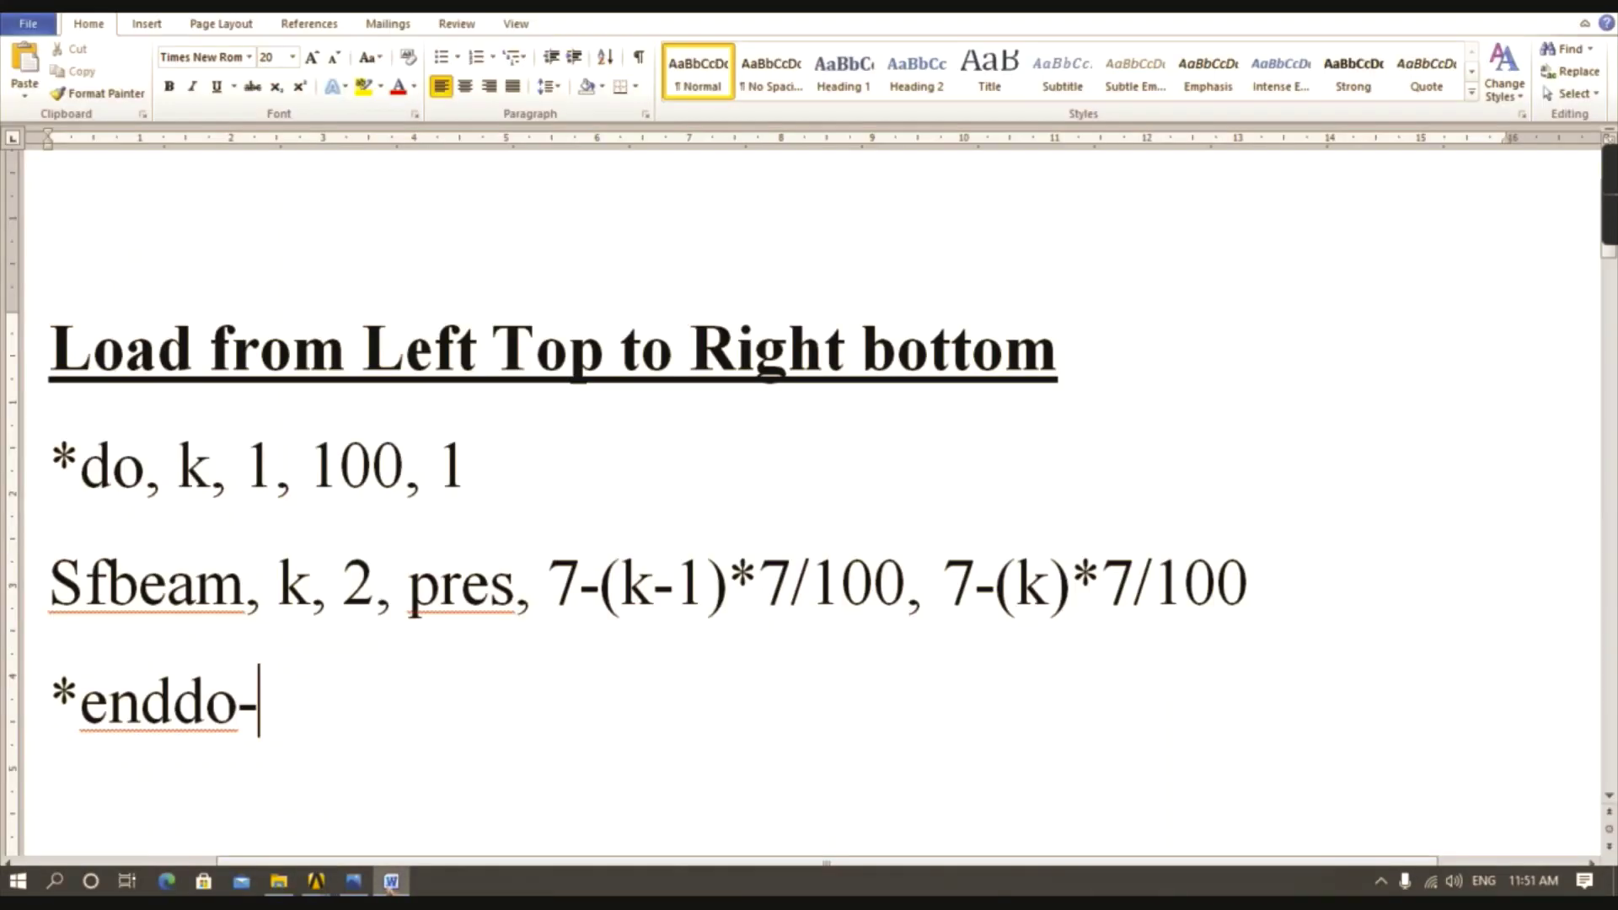
pyautogui.moveTo(567, 863); pyautogui.dragTo(455, 863)
pyautogui.scroll(-1, 579, 514)
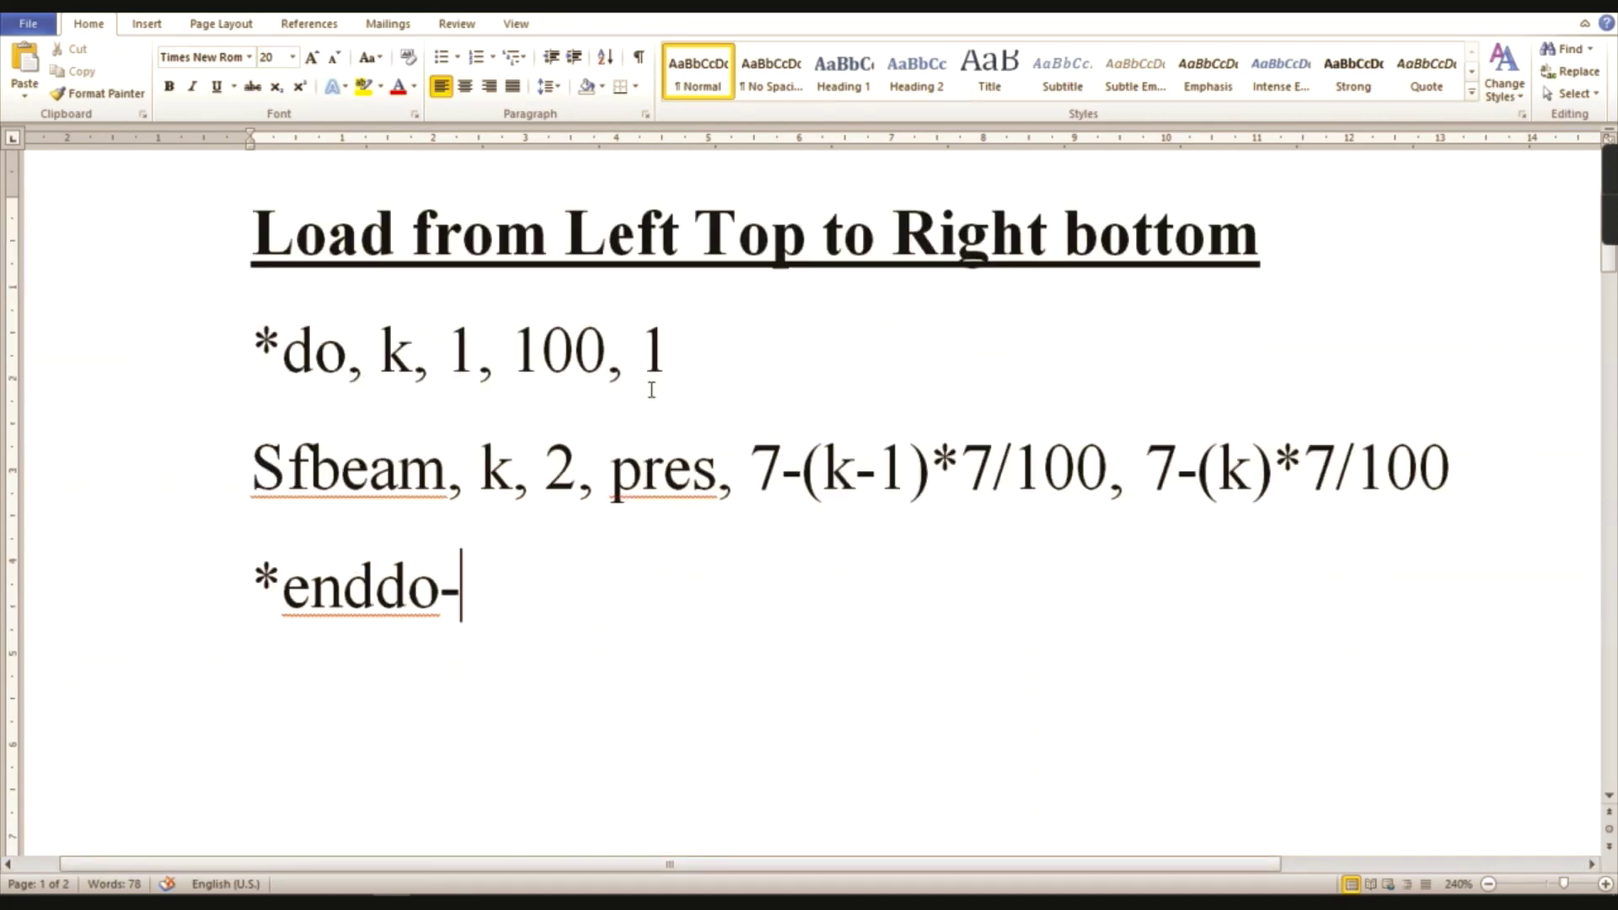
pyautogui.scroll(1, 652, 388)
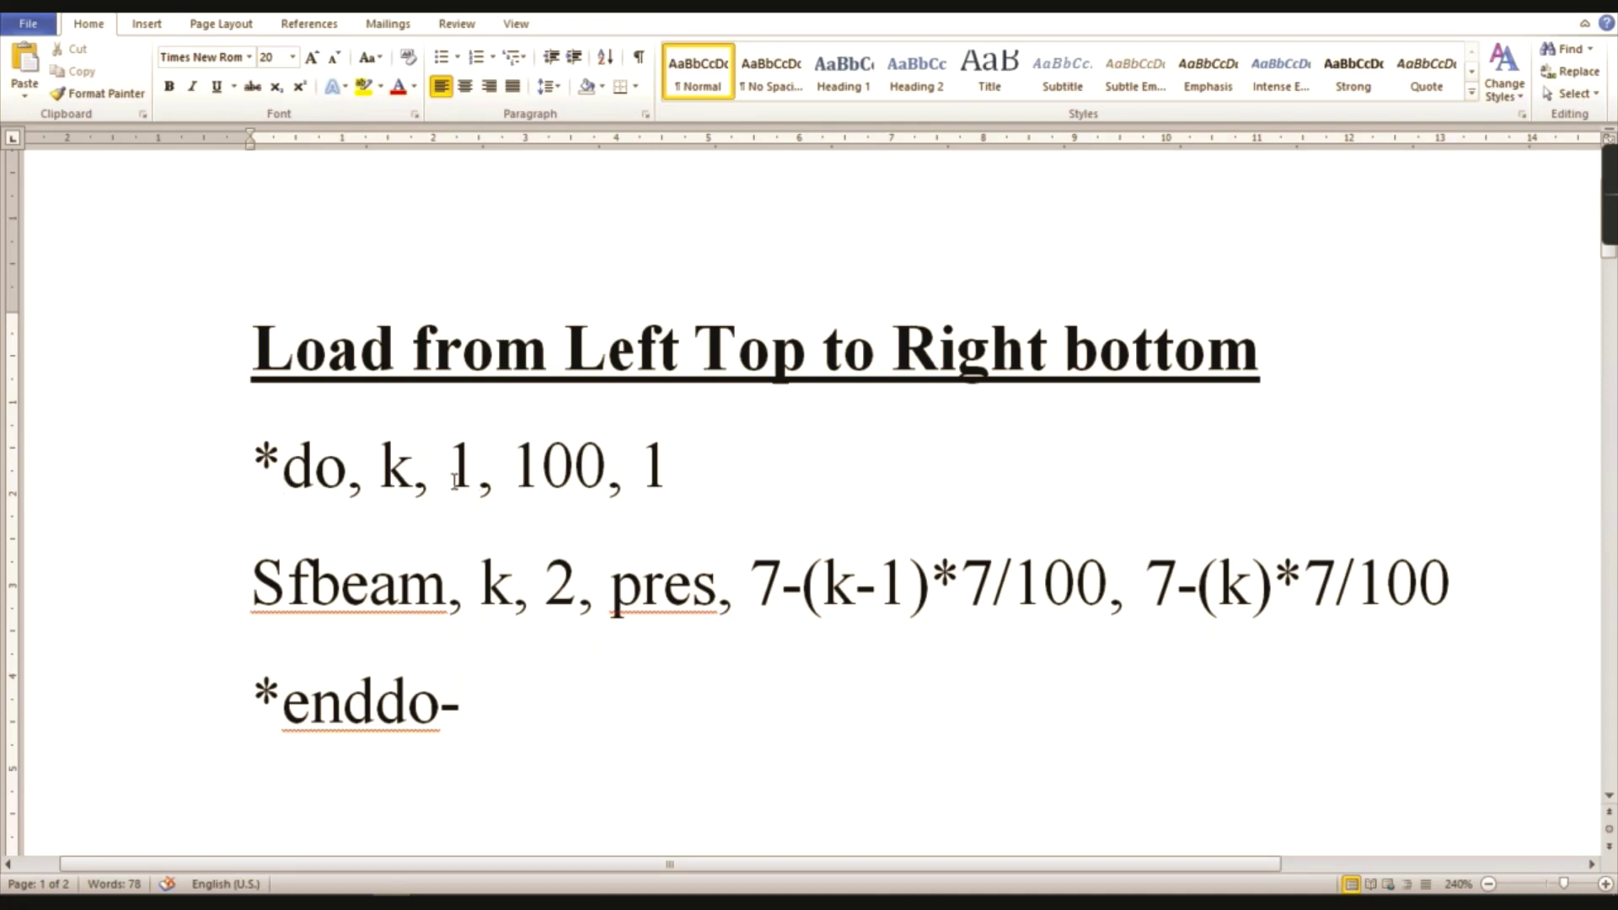
# Examine the loop variable, start value, end value and increment in the "*do, k, 1, 100, 1" line
pyautogui.click(382, 466)
pyautogui.moveTo(381, 466); pyautogui.dragTo(403, 472)
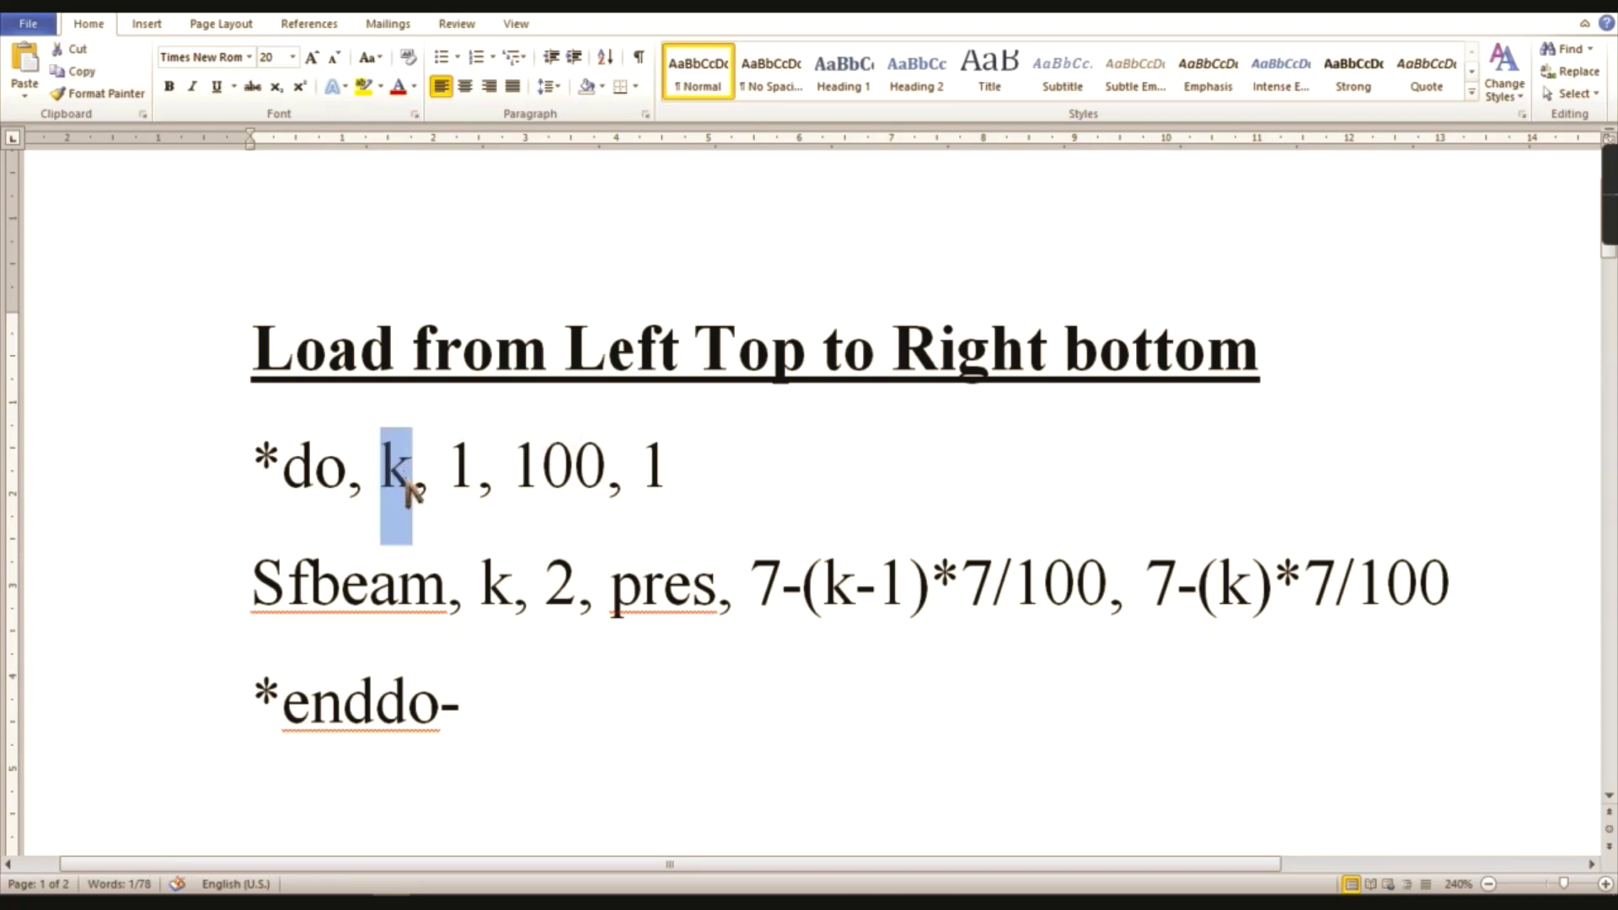
pyautogui.click(397, 496)
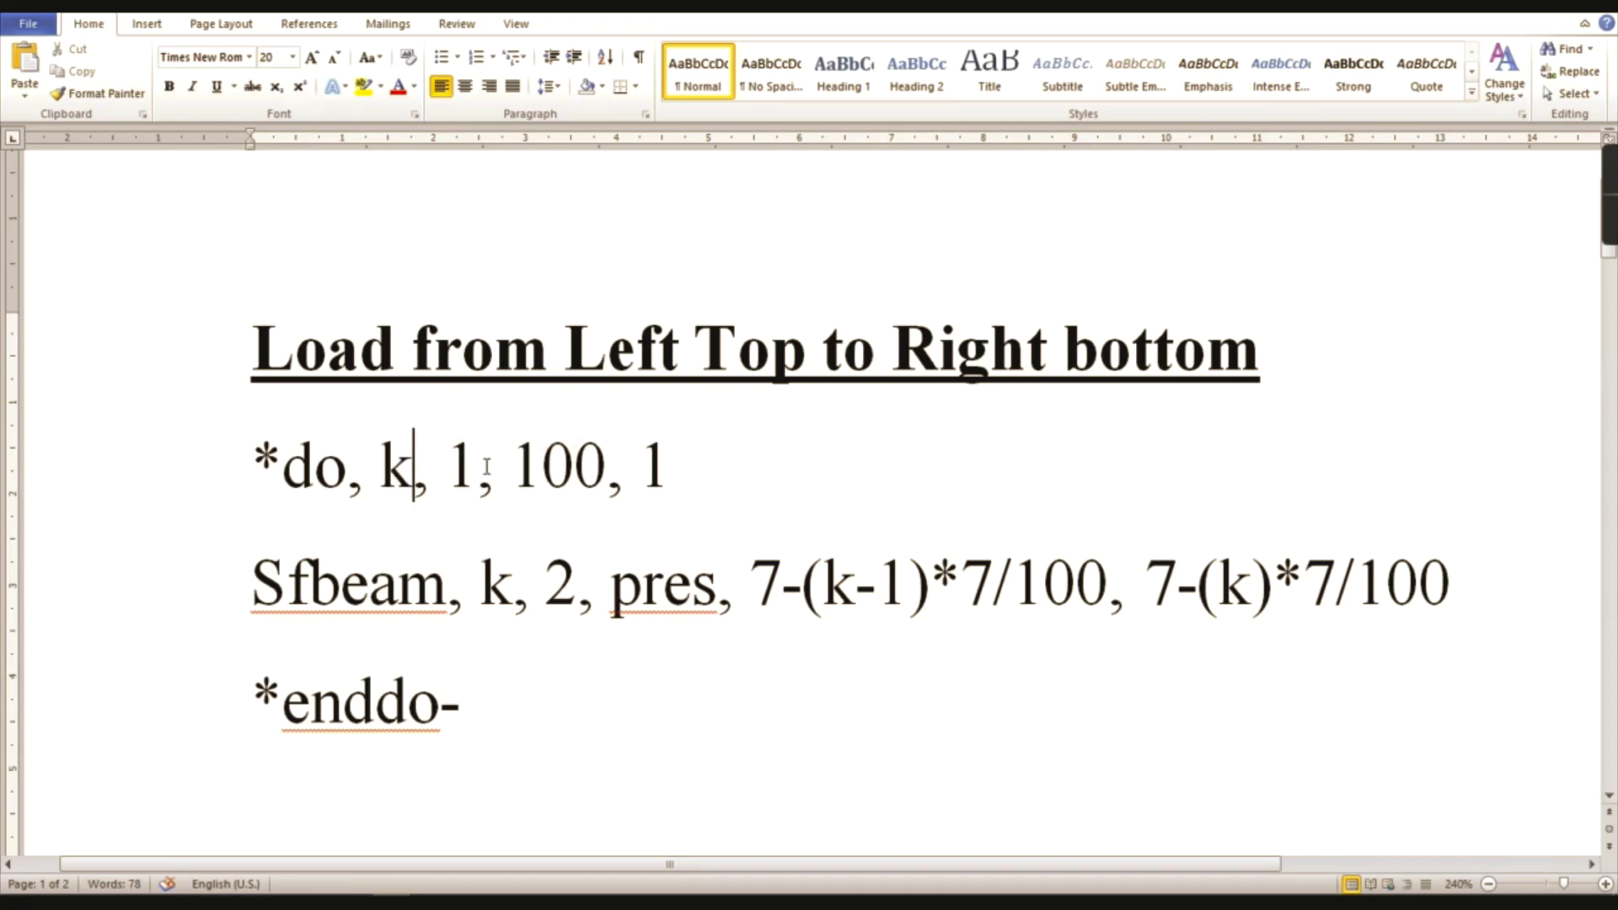
pyautogui.moveTo(447, 469); pyautogui.dragTo(574, 476)
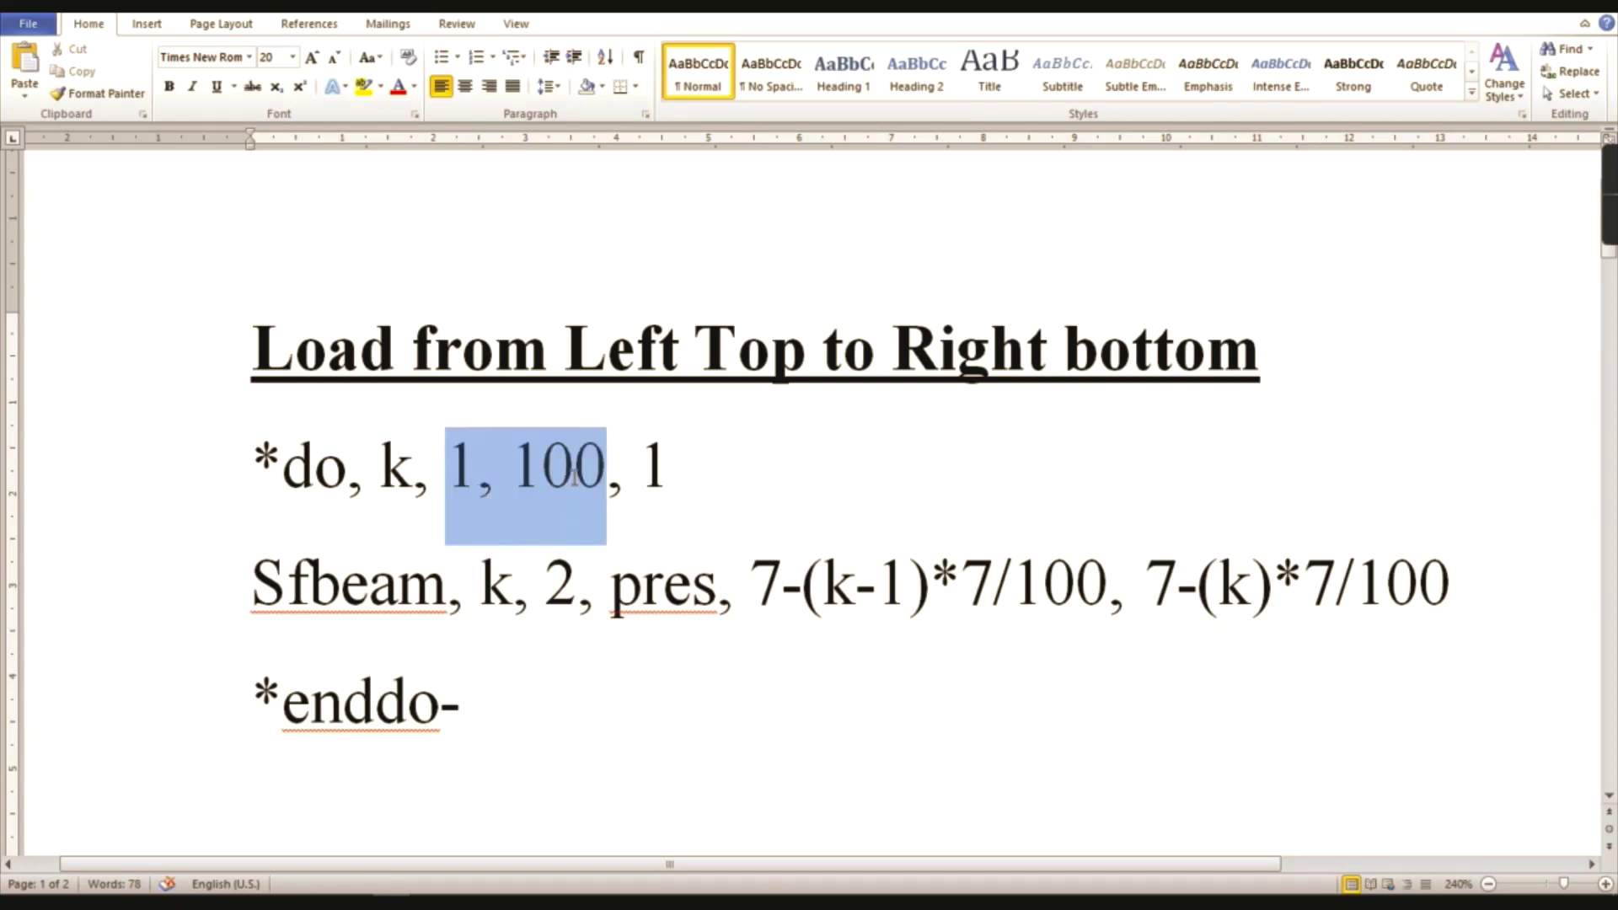
pyautogui.click(479, 495)
pyautogui.moveTo(510, 472); pyautogui.dragTo(600, 477)
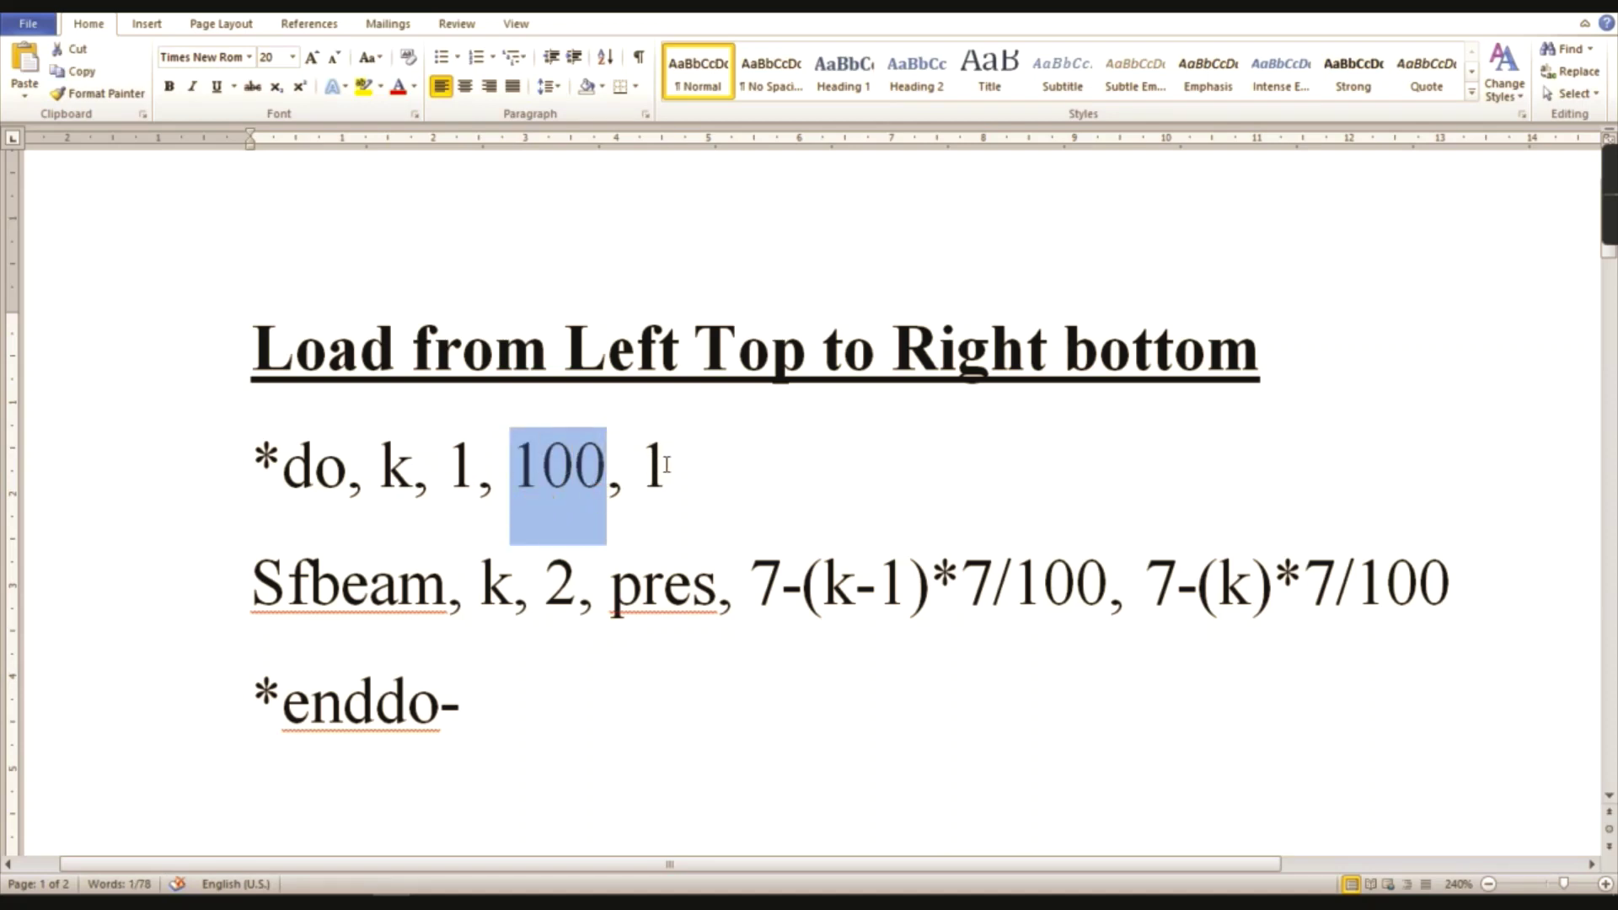
pyautogui.moveTo(671, 469); pyautogui.dragTo(655, 467)
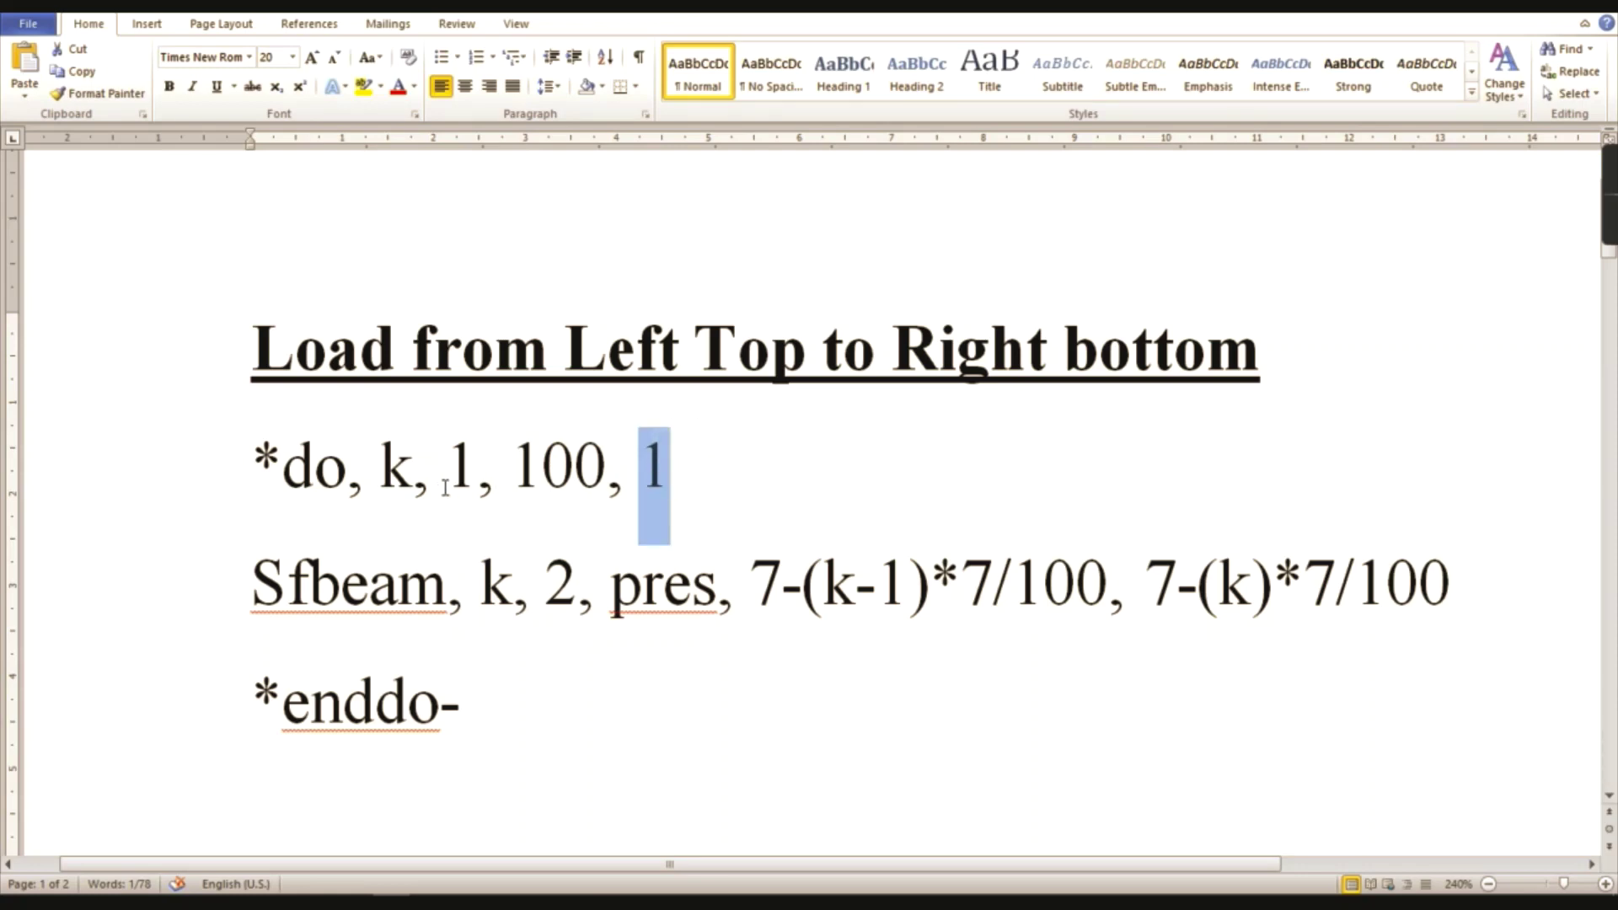
pyautogui.moveTo(447, 487); pyautogui.dragTo(663, 481)
pyautogui.click(670, 476)
pyautogui.doubleClick(655, 477)
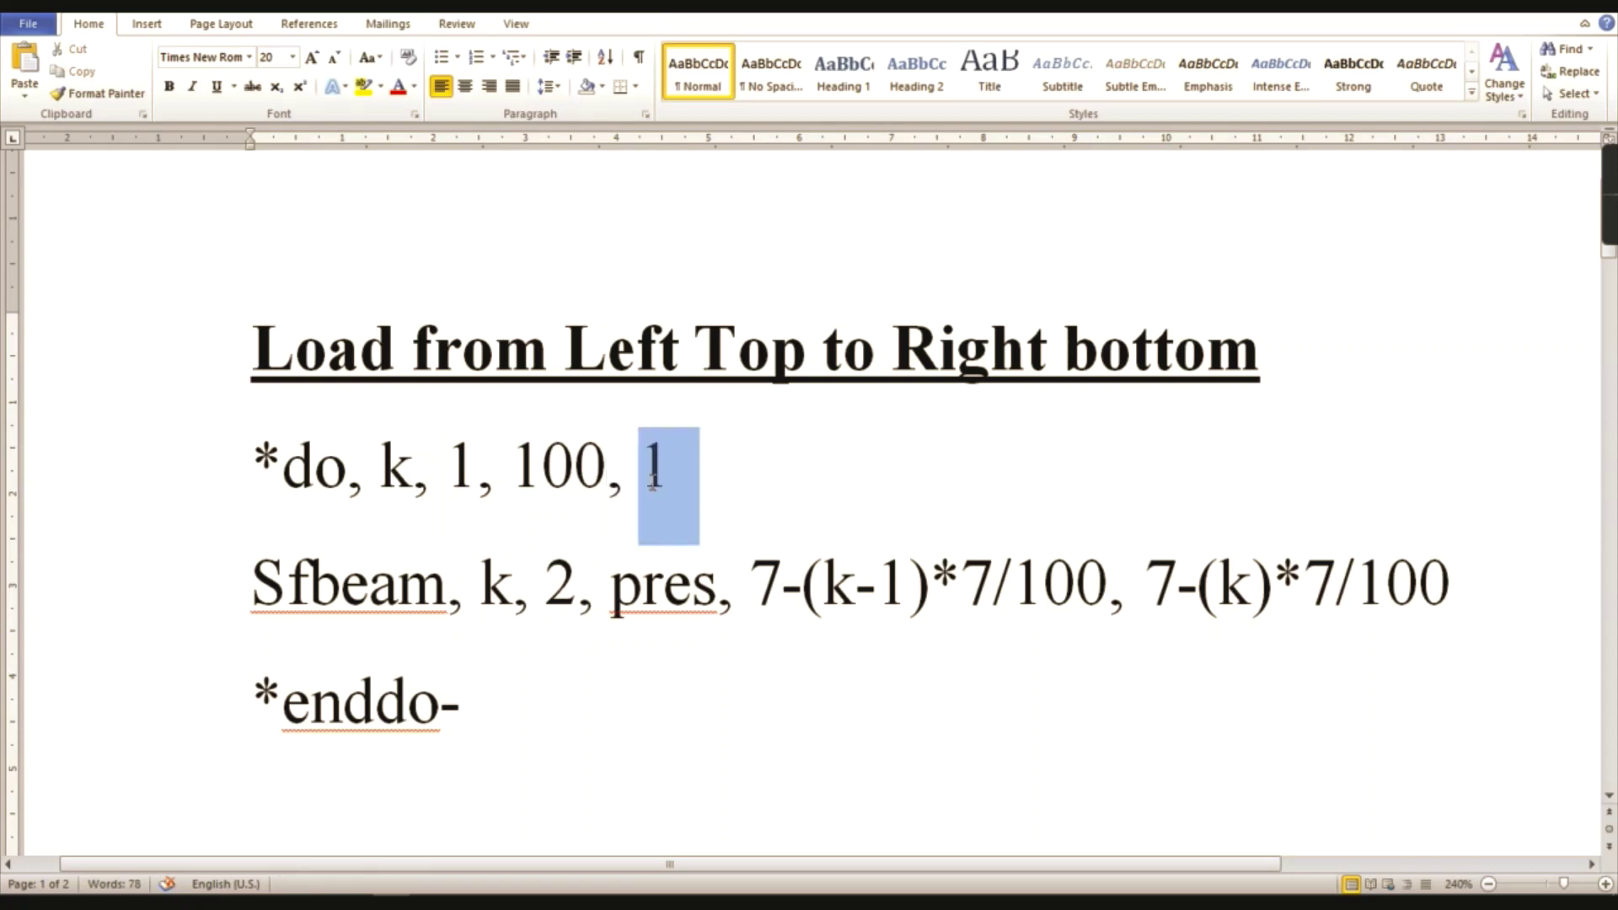
# Examine the Sfbeam command name, the variable k and the value 2 in the second line of the loop
pyautogui.moveTo(250, 587); pyautogui.dragTo(451, 602)
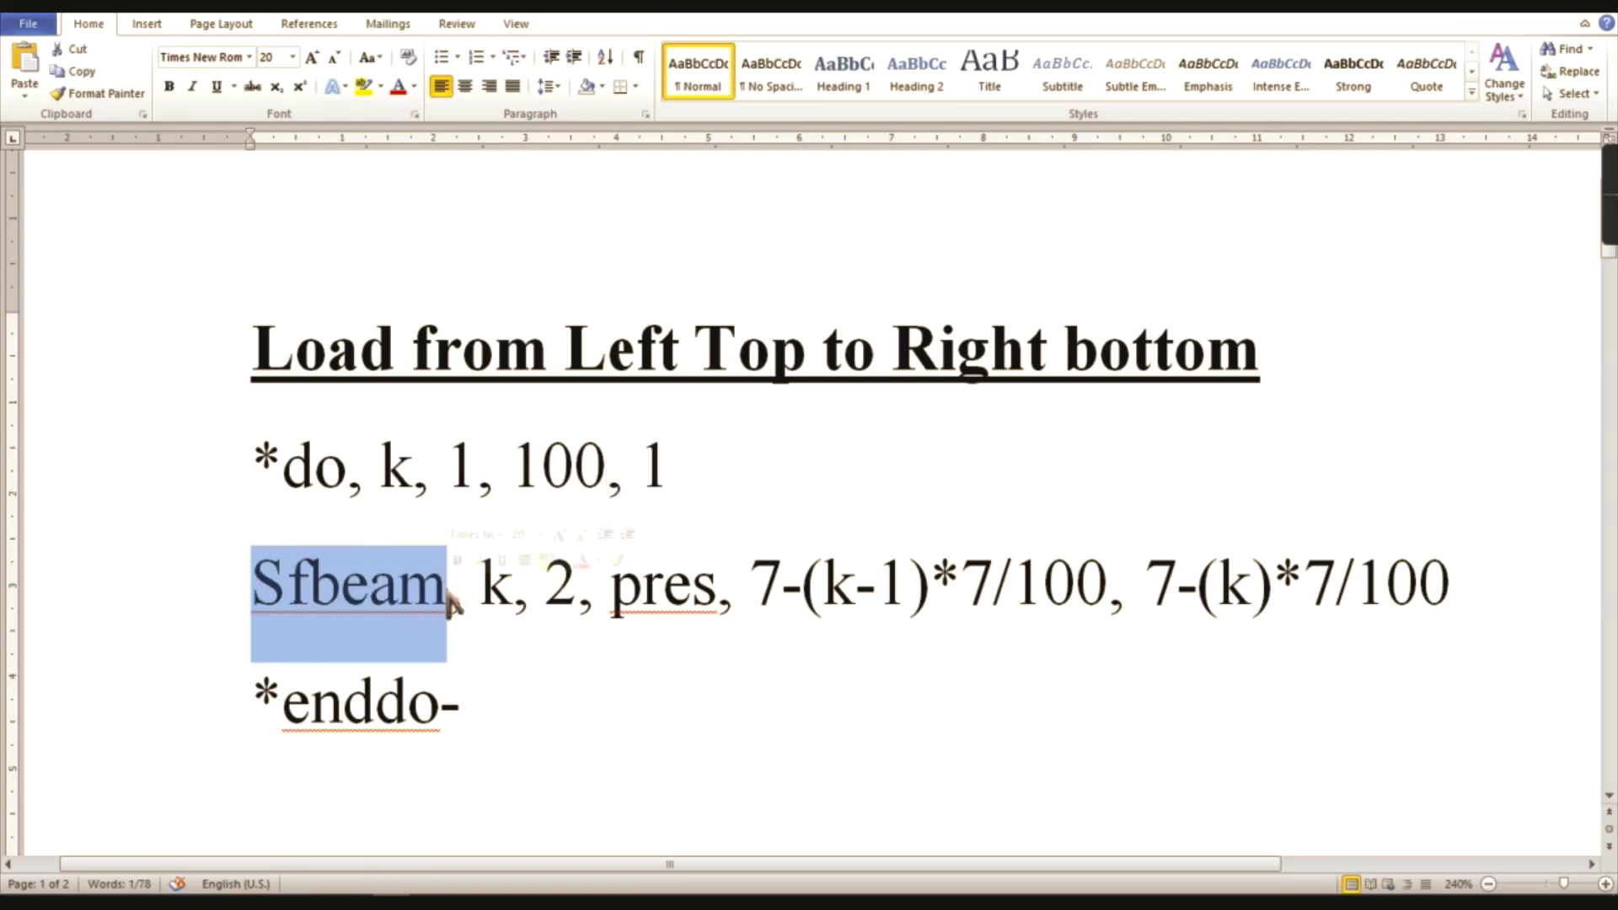
pyautogui.click(280, 615)
pyautogui.moveTo(308, 594); pyautogui.dragTo(404, 591)
pyautogui.click(371, 594)
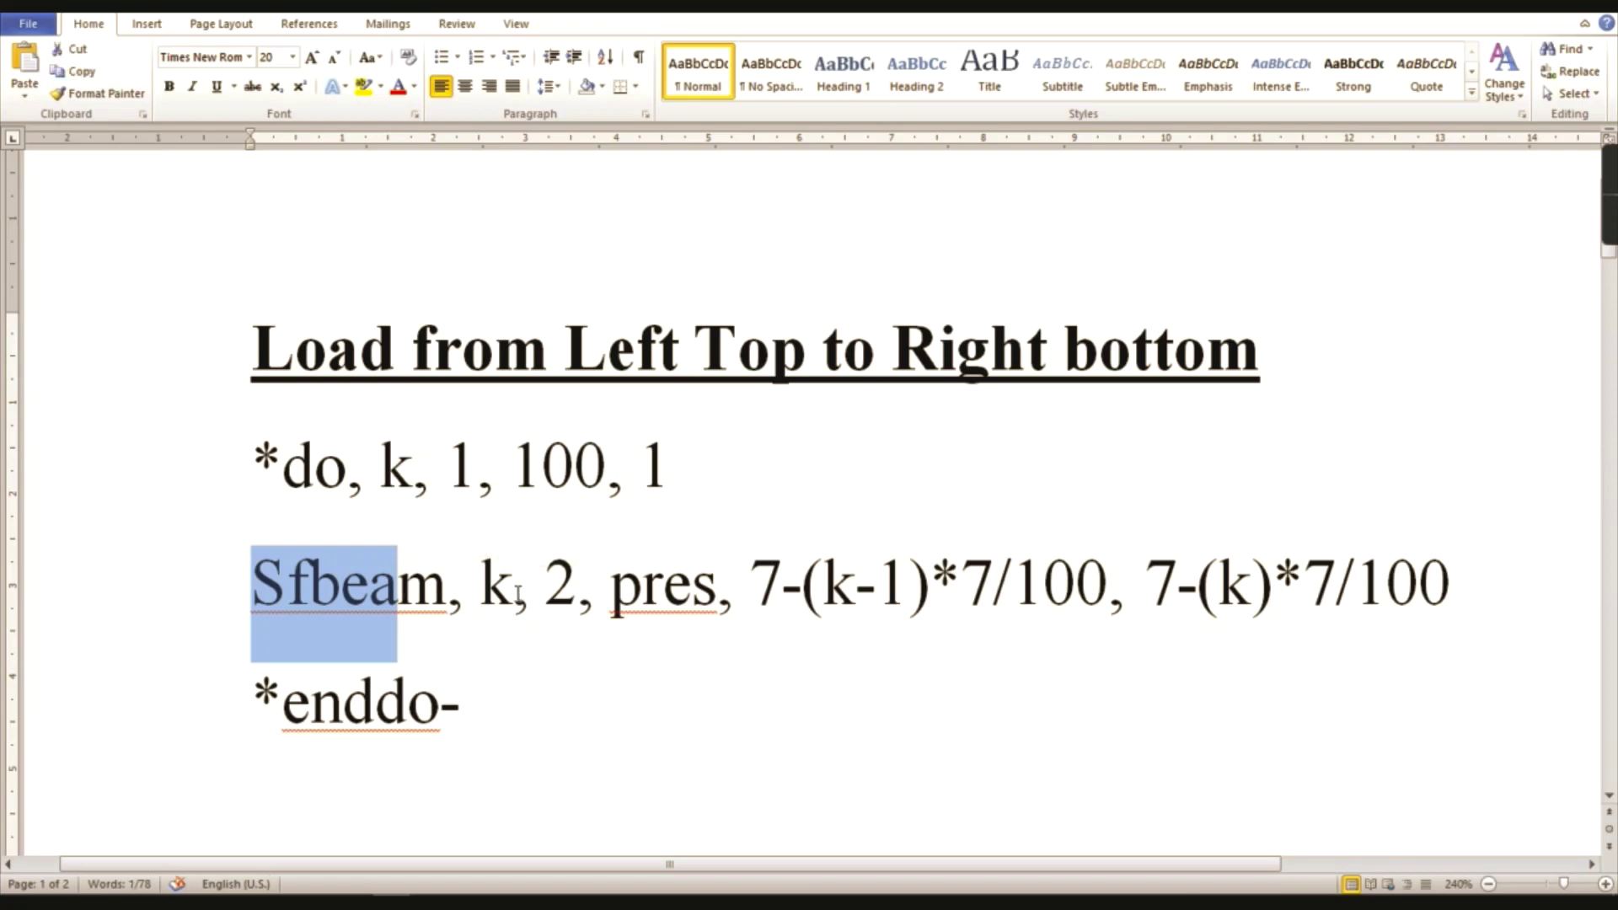
pyautogui.click(511, 594)
pyautogui.doubleClick(503, 590)
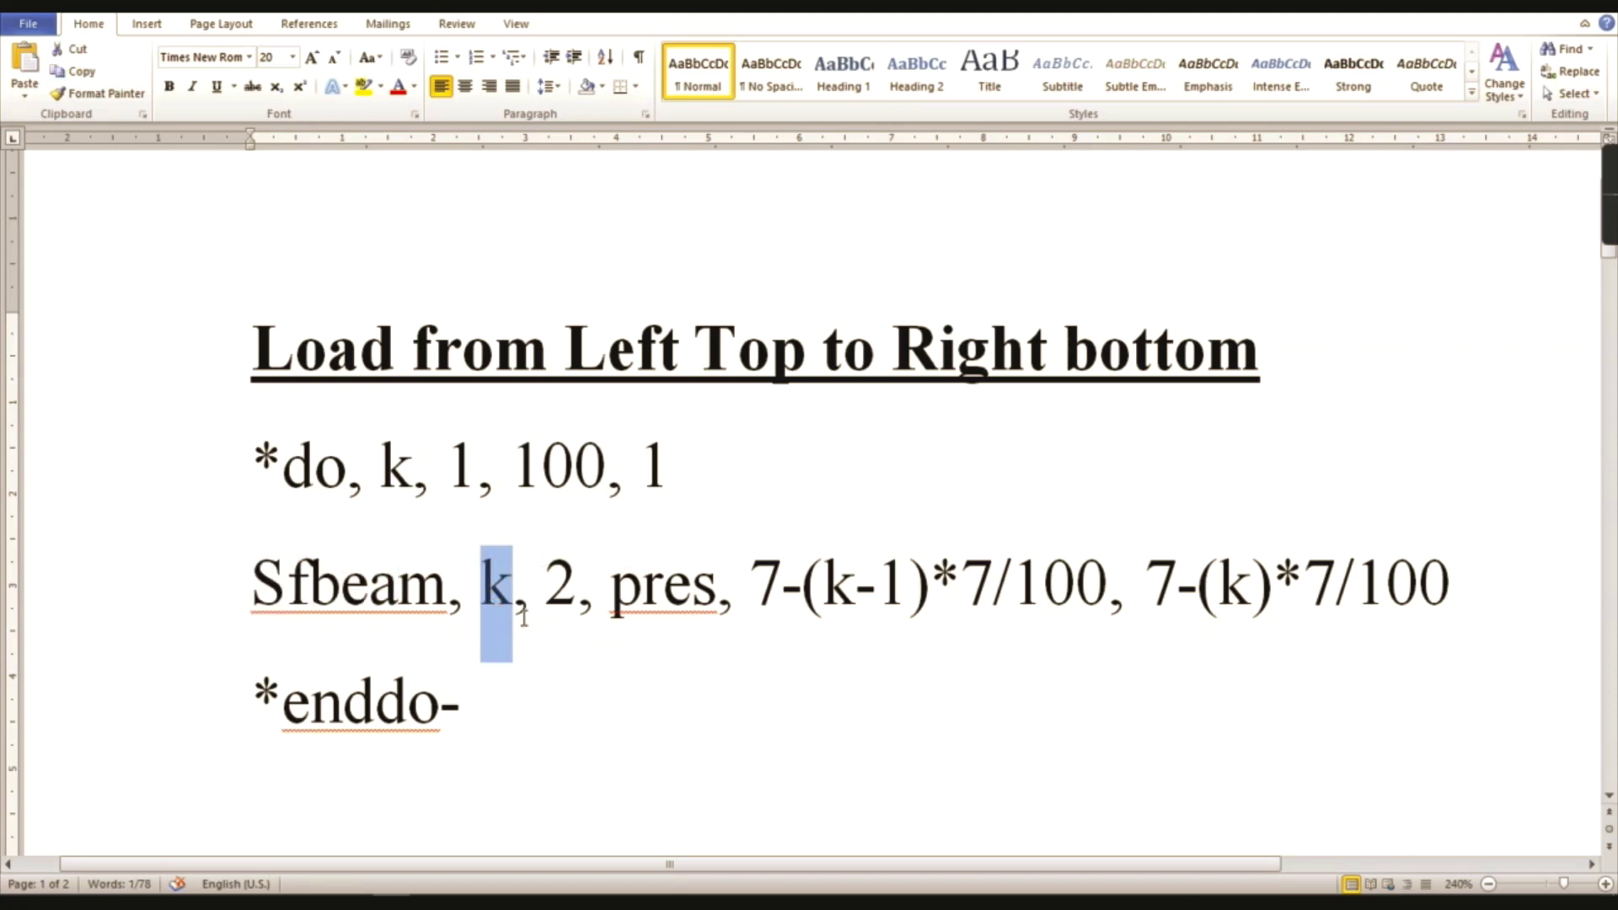
pyautogui.doubleClick(567, 590)
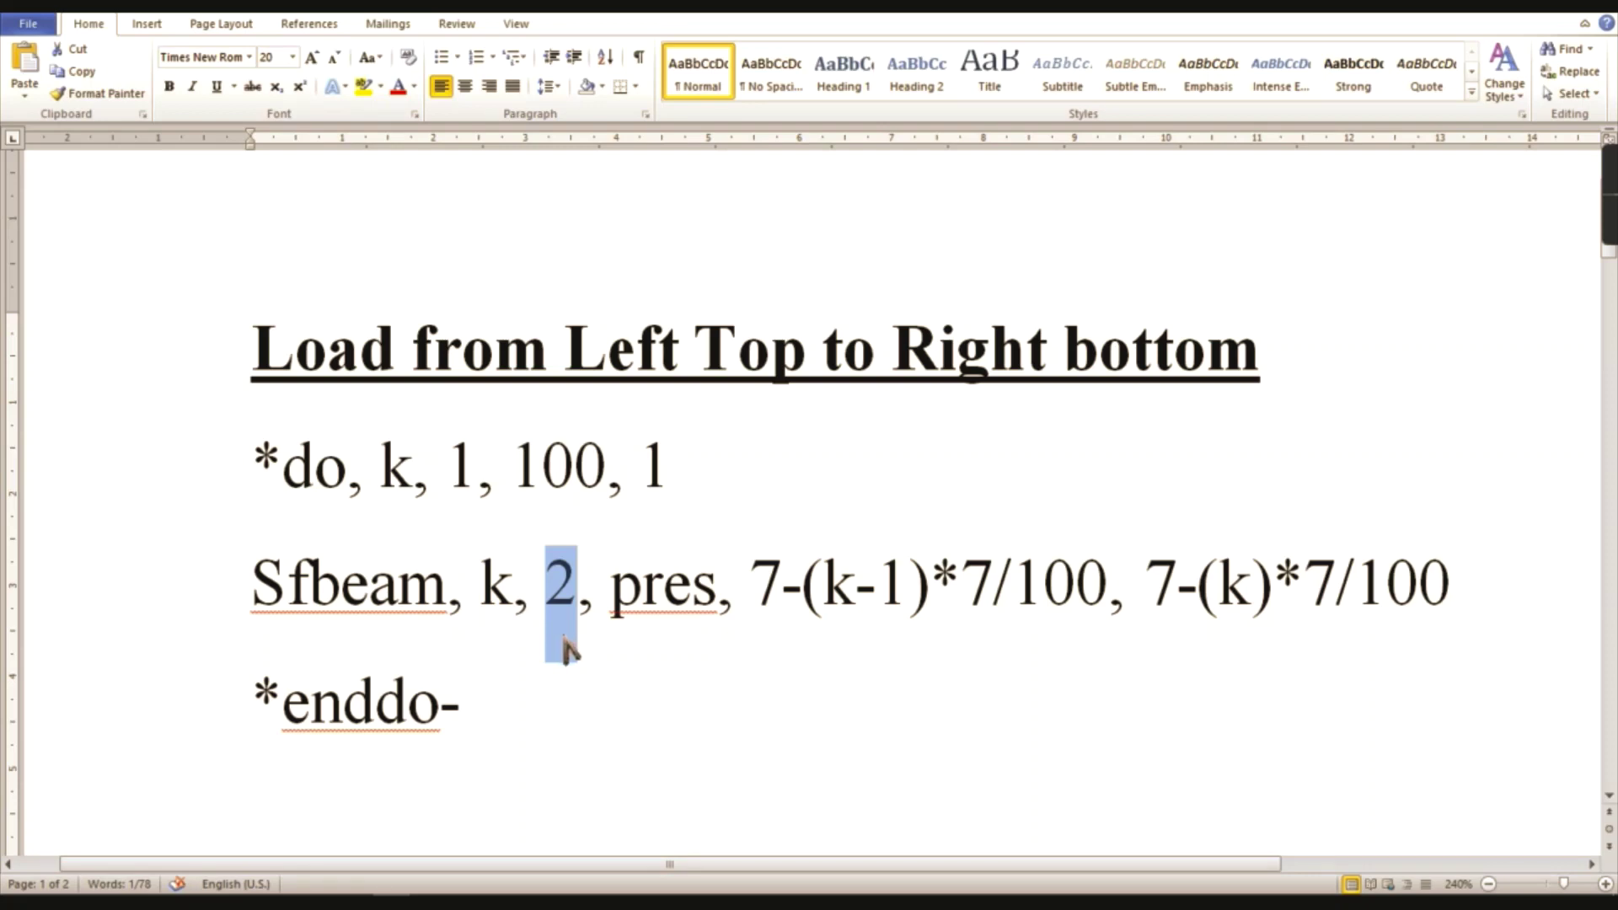
# Examine the pres label and starting value 7 in the Sfbeam line, checking the 7 N/mm load on the problem slide before returning to Word
pyautogui.moveTo(611, 590); pyautogui.dragTo(770, 596)
pyautogui.click(756, 590)
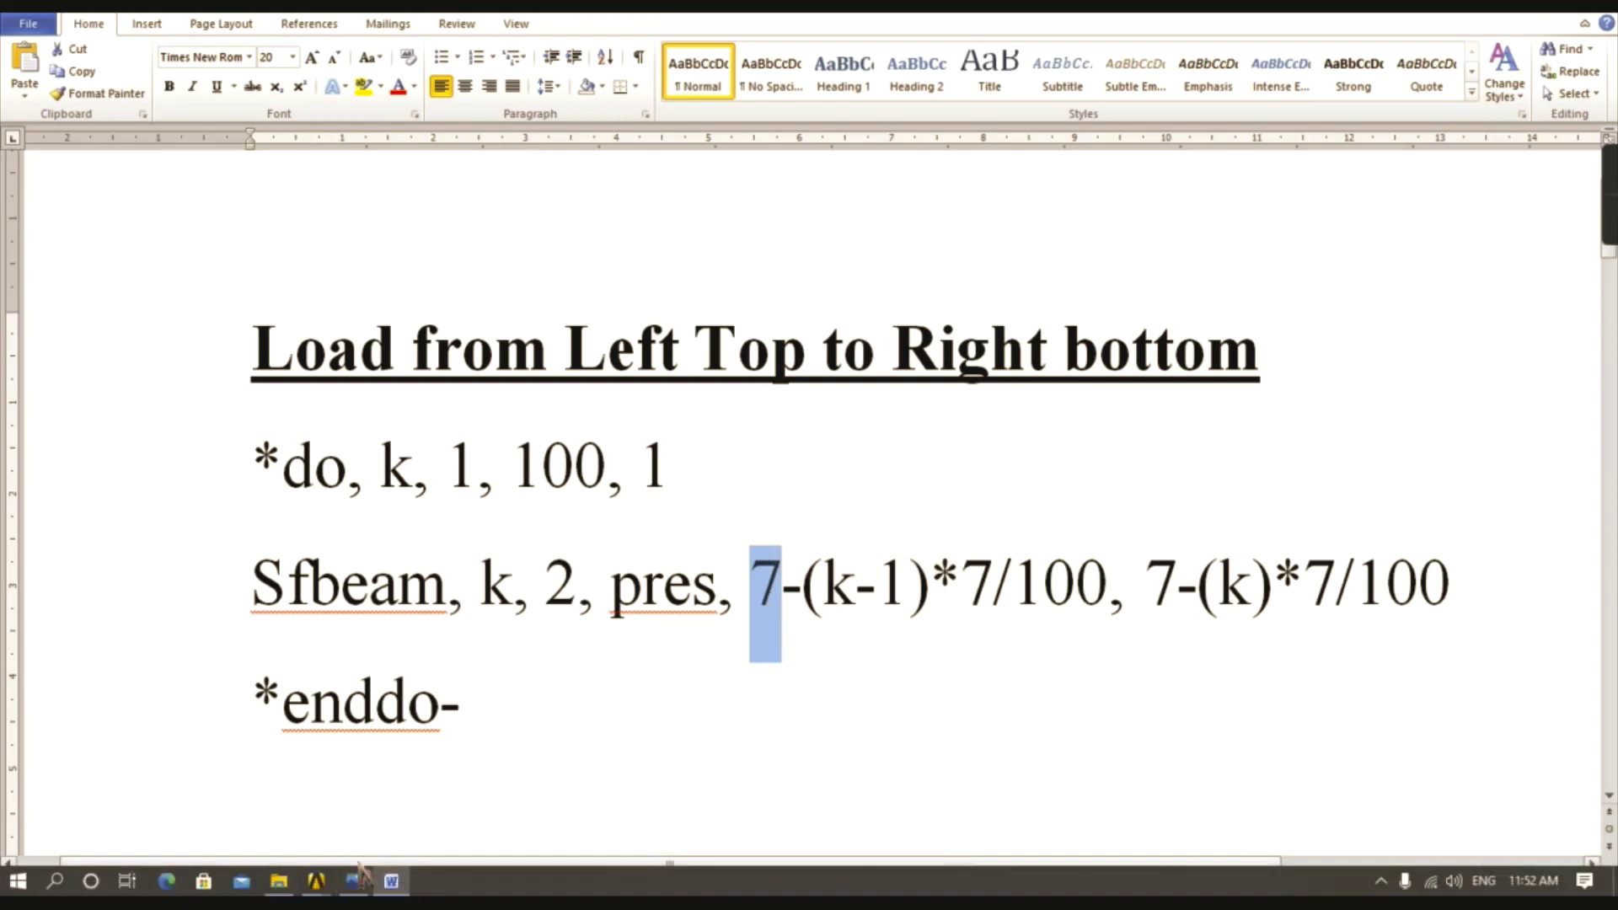
pyautogui.click(353, 881)
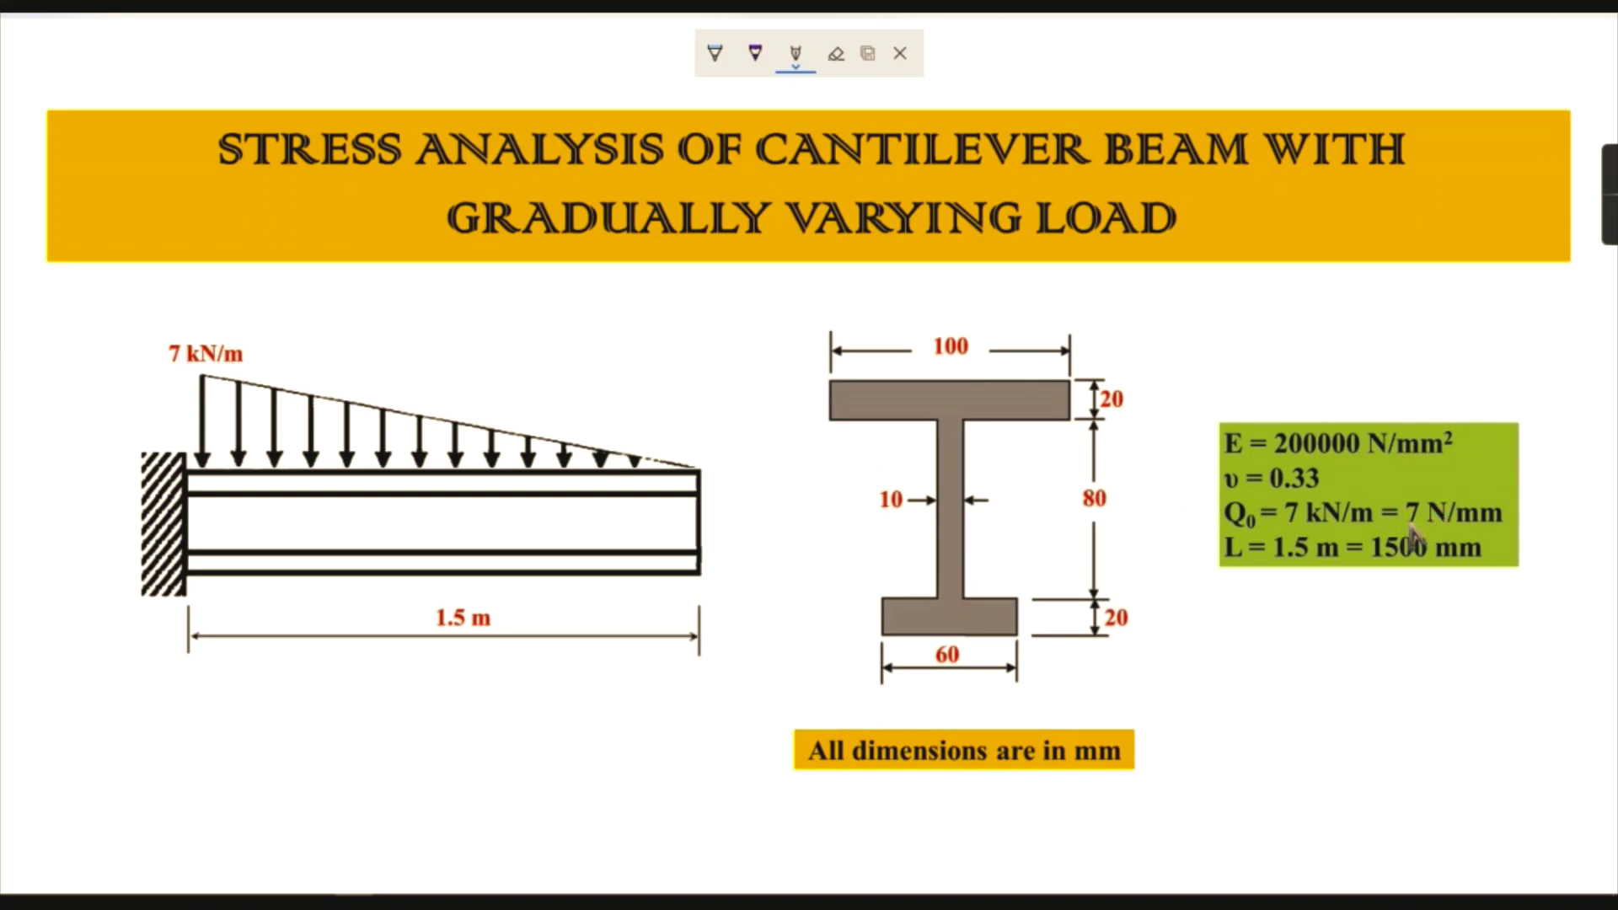
pyautogui.hotkey('alt', 'Tab')
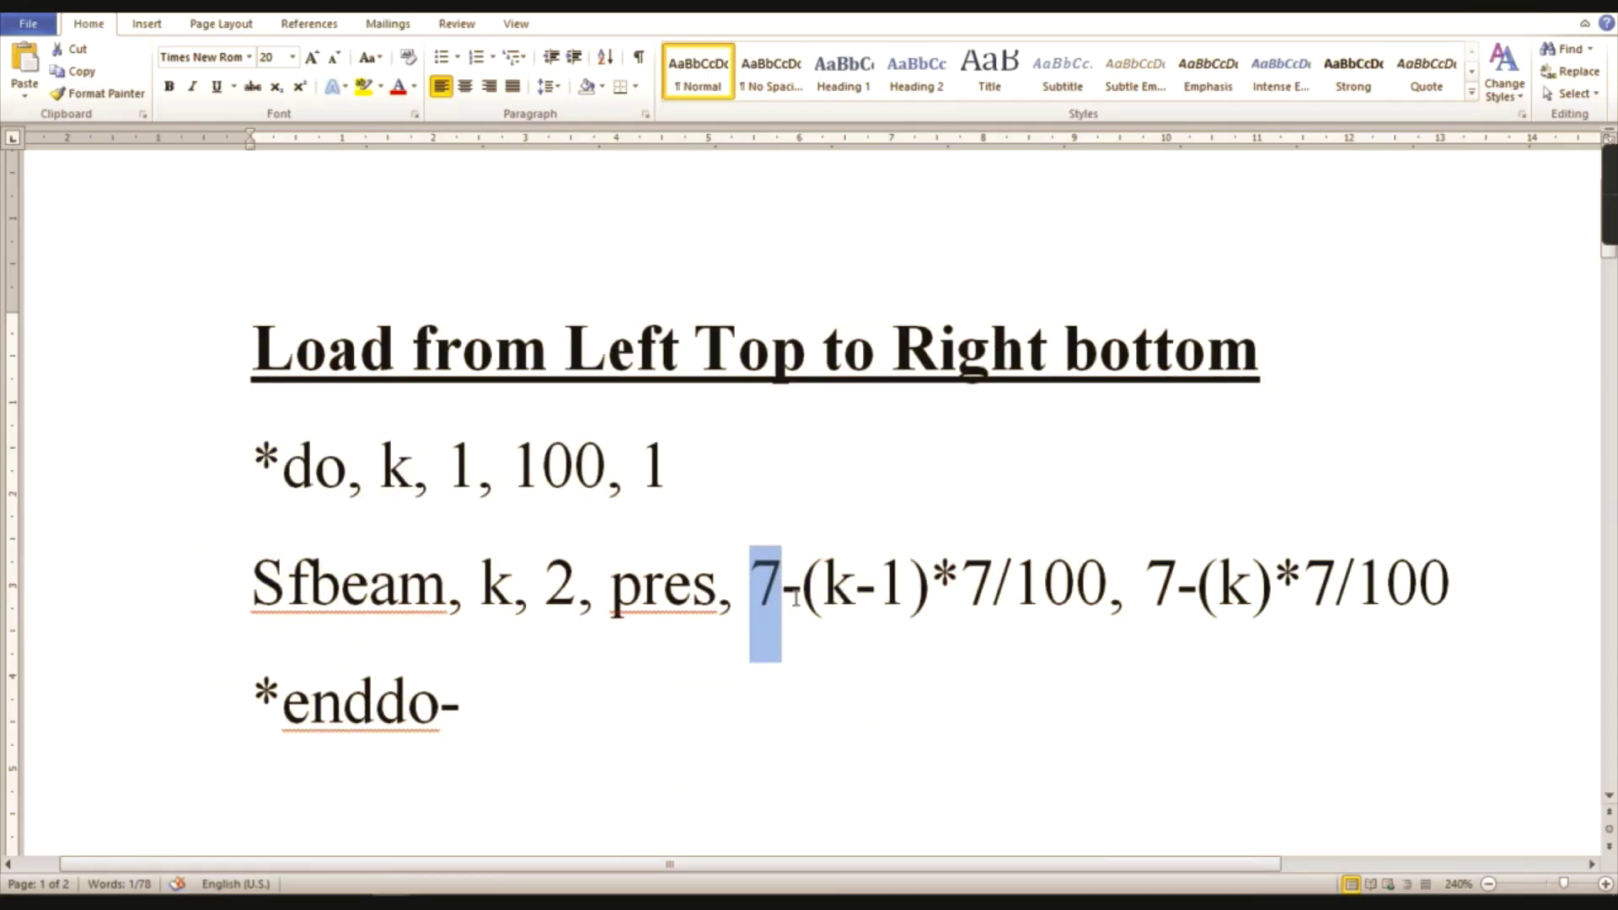
# Examine the terms of the first pressure expression "7-(k-1)*7/100", relating k to the 1 to 100 range of the *do line
pyautogui.moveTo(782, 594); pyautogui.dragTo(799, 603)
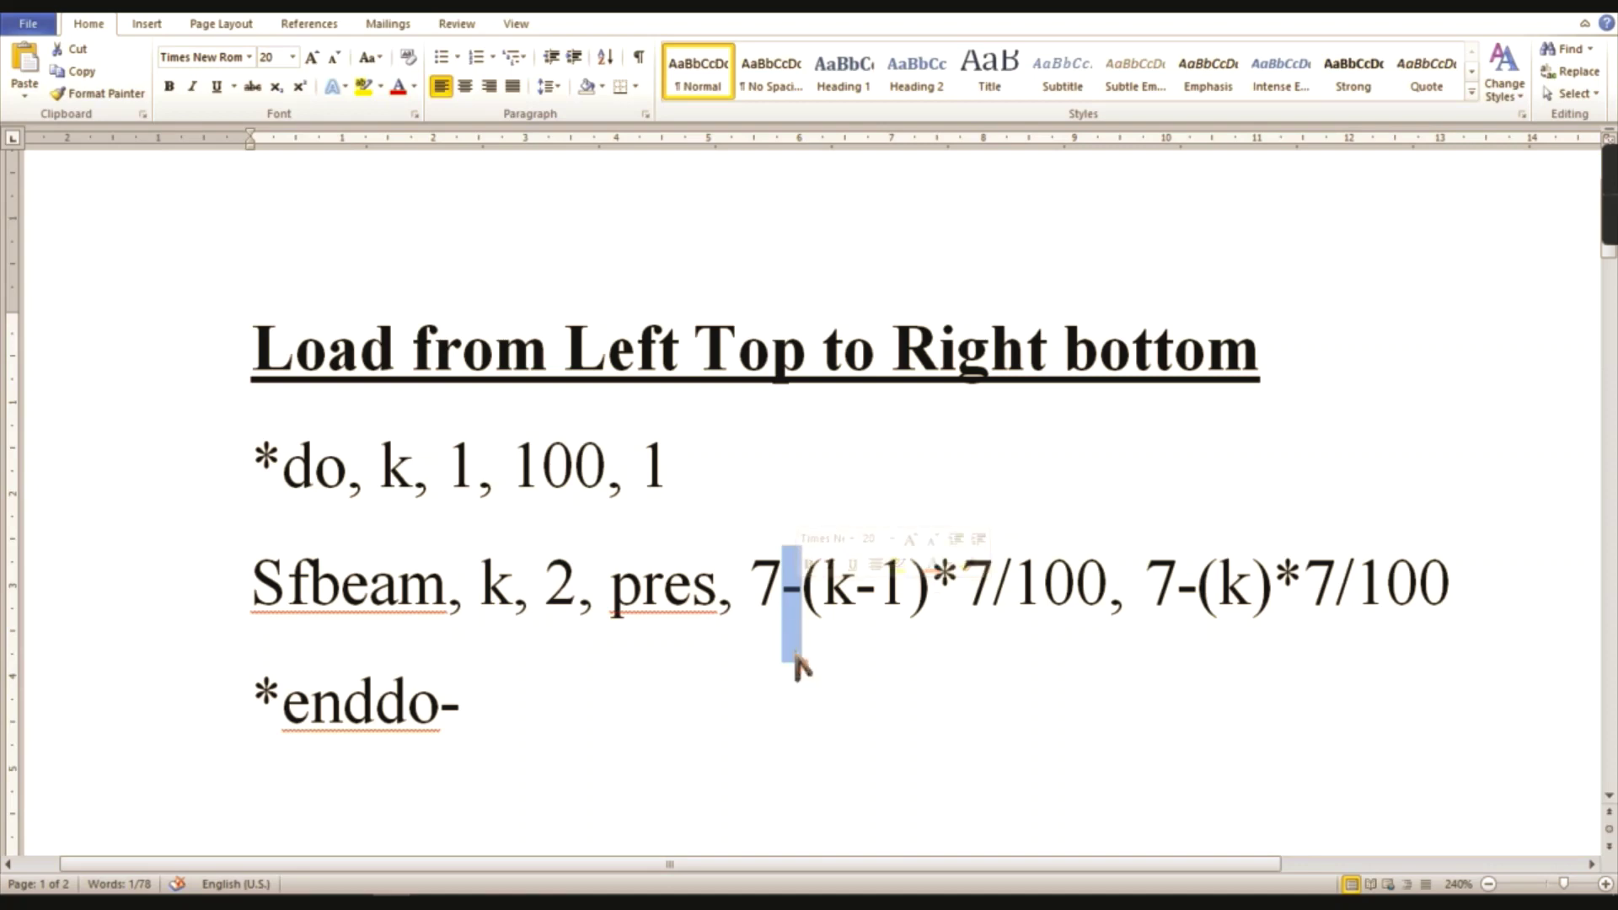
pyautogui.click(907, 586)
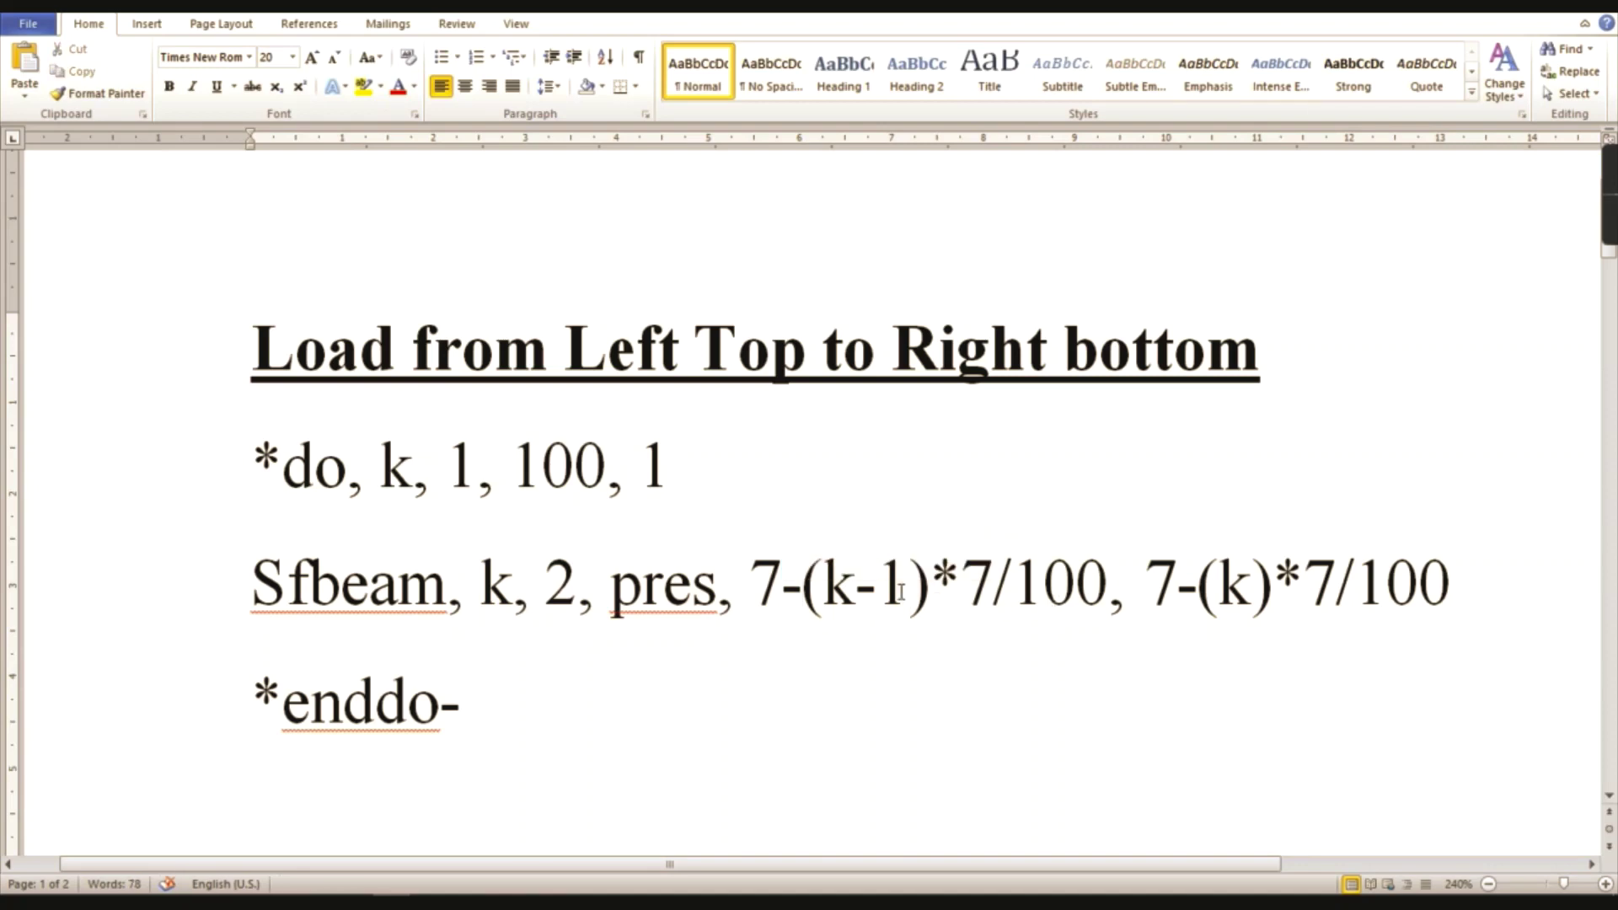
pyautogui.moveTo(907, 586); pyautogui.dragTo(824, 600)
pyautogui.click(829, 590)
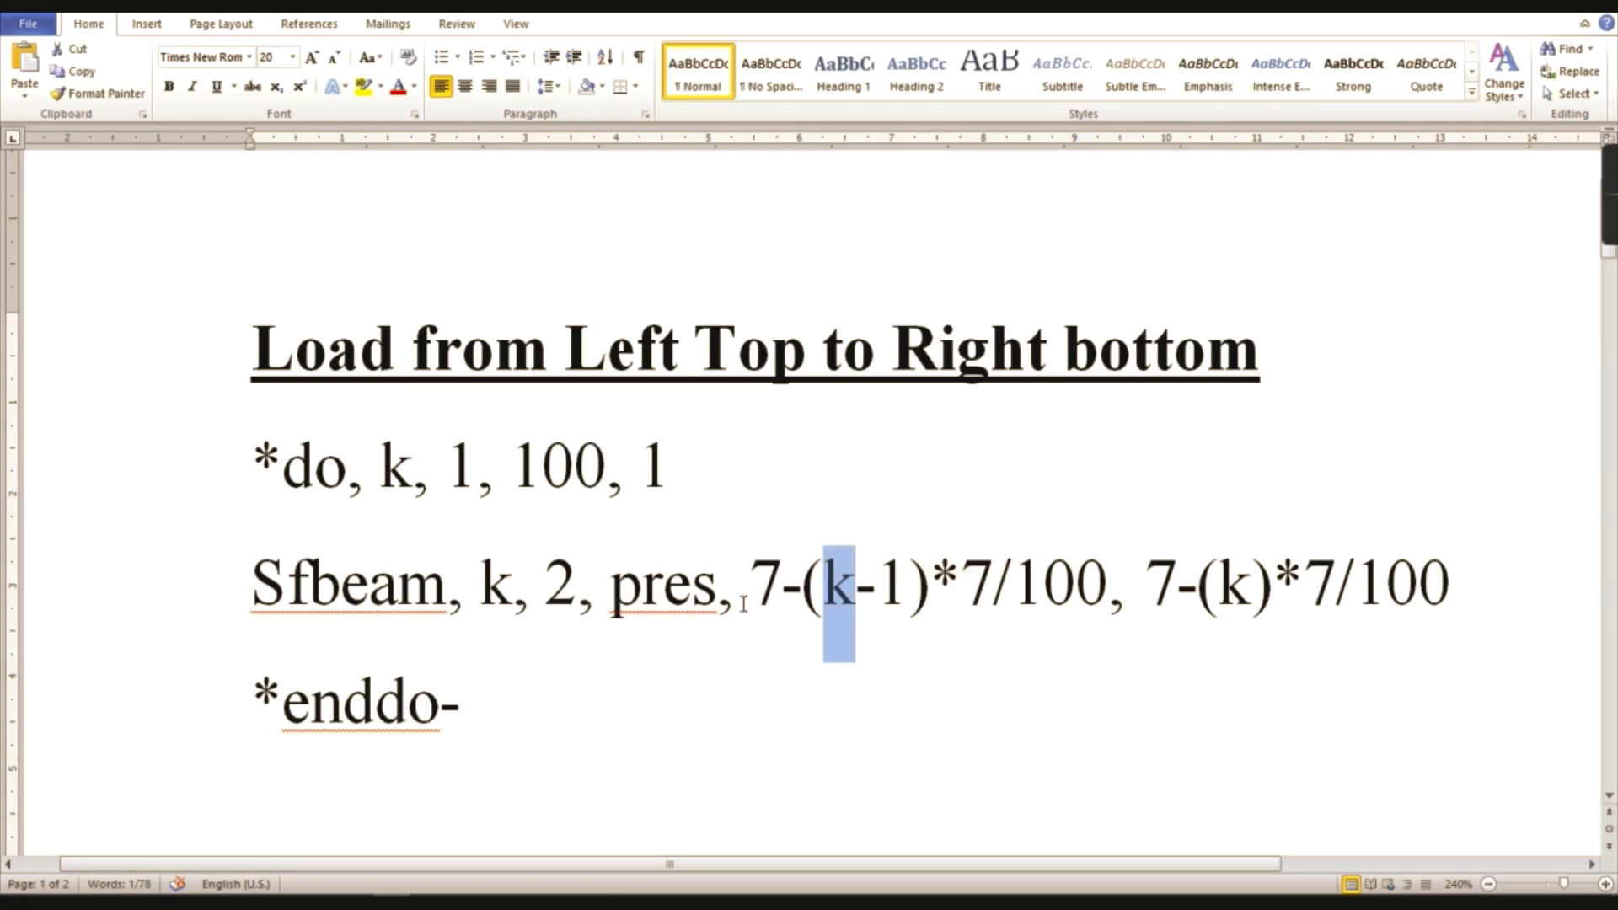
pyautogui.click(828, 590)
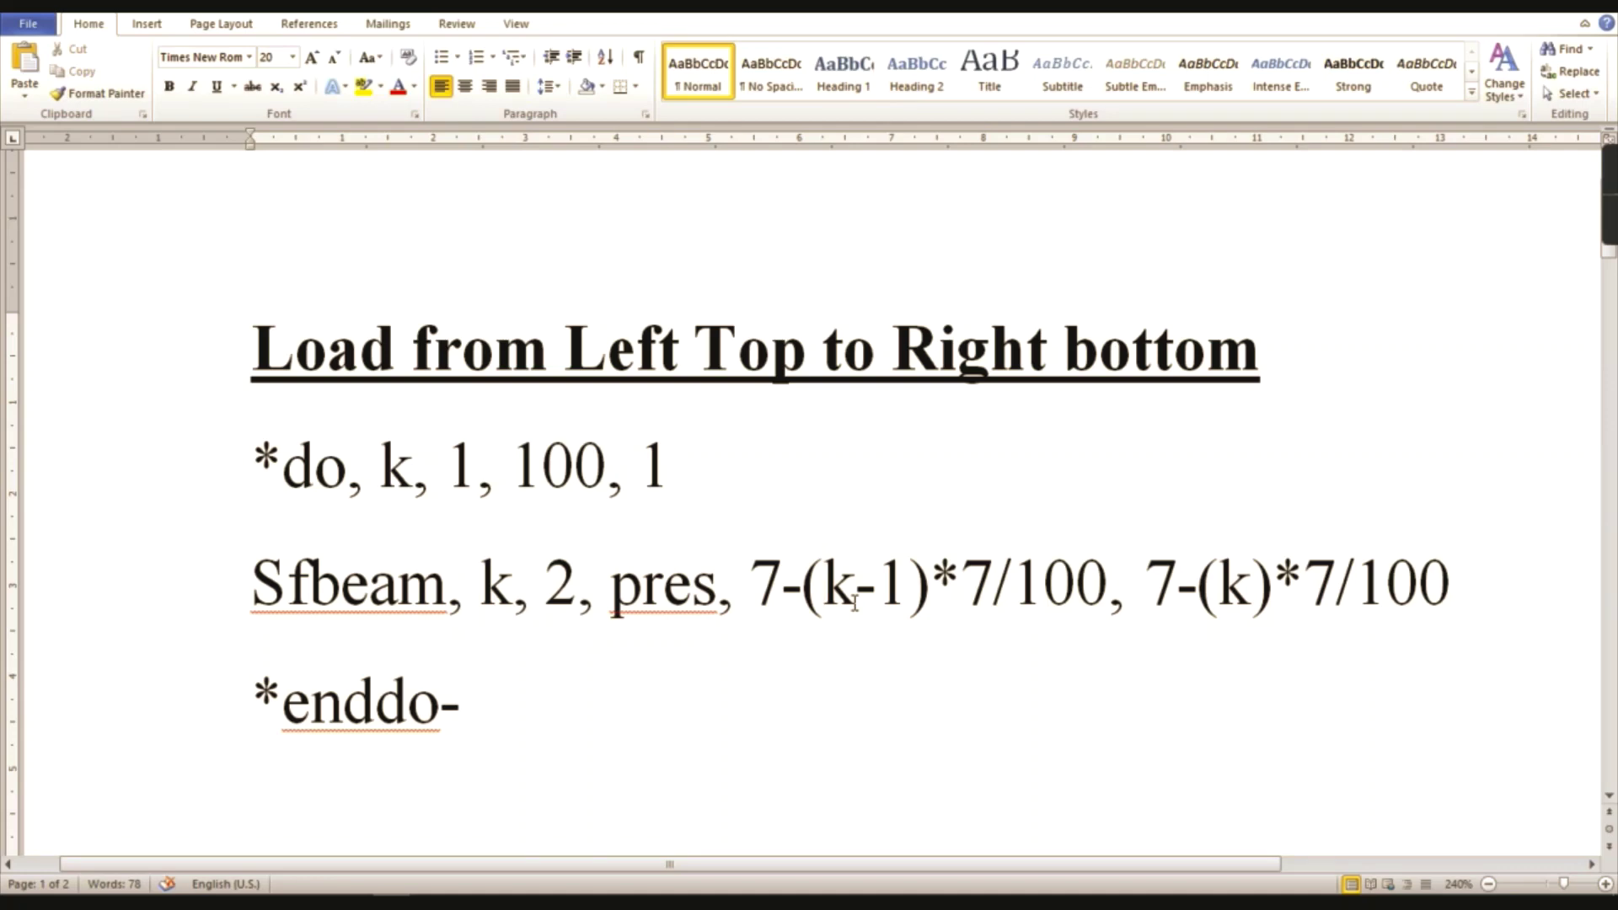
pyautogui.moveTo(859, 601); pyautogui.dragTo(824, 600)
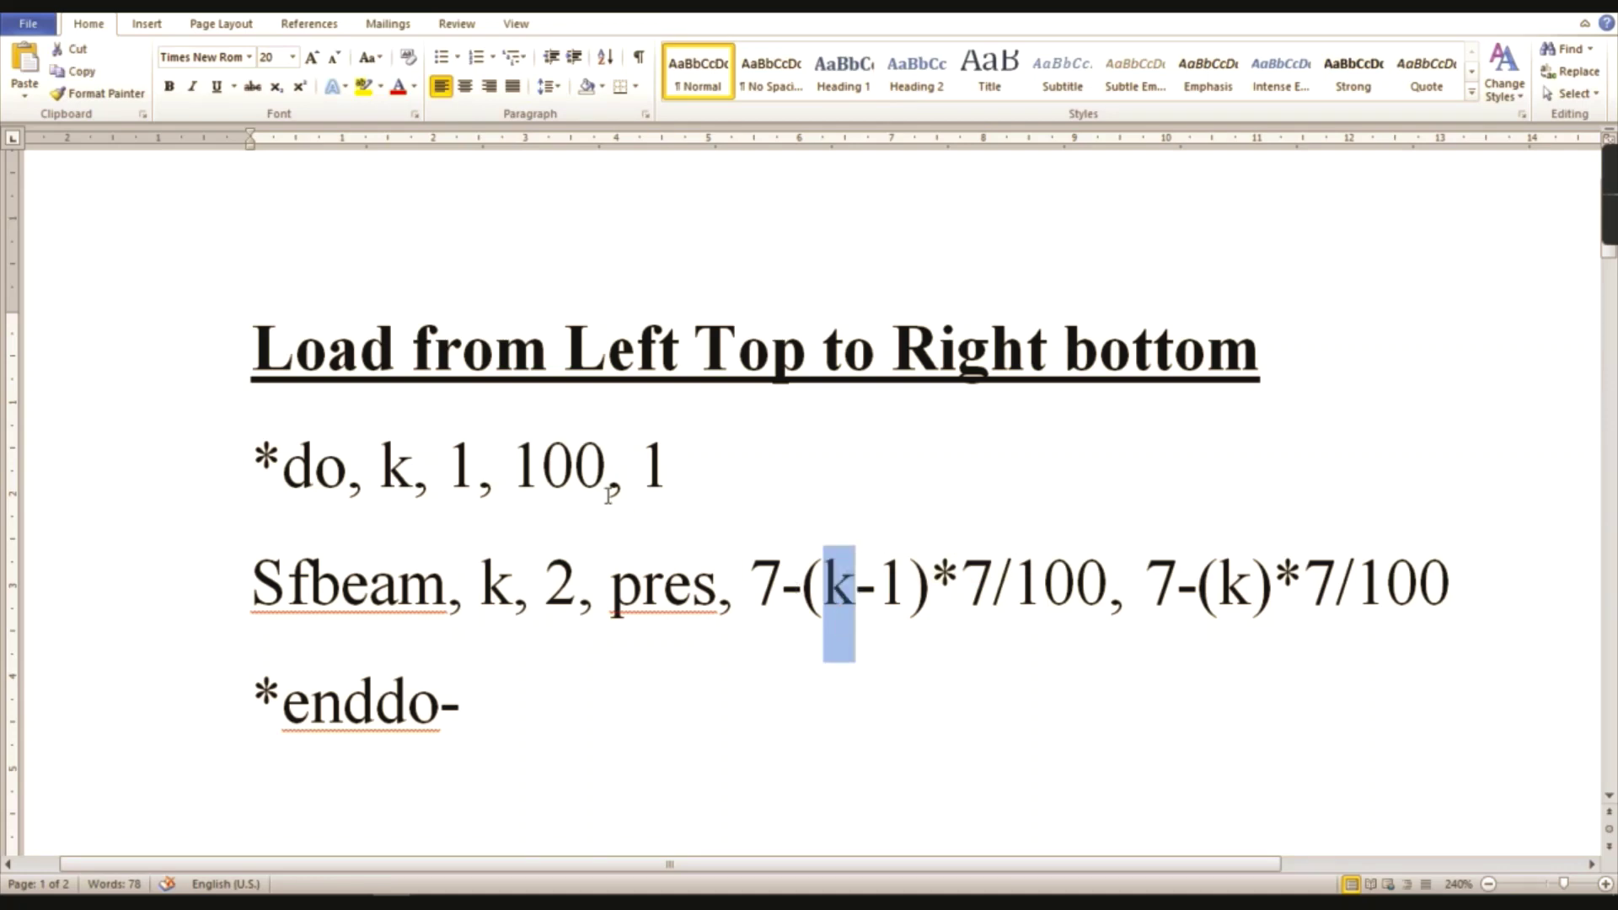
pyautogui.doubleClick(463, 462)
pyautogui.moveTo(500, 465); pyautogui.dragTo(572, 480)
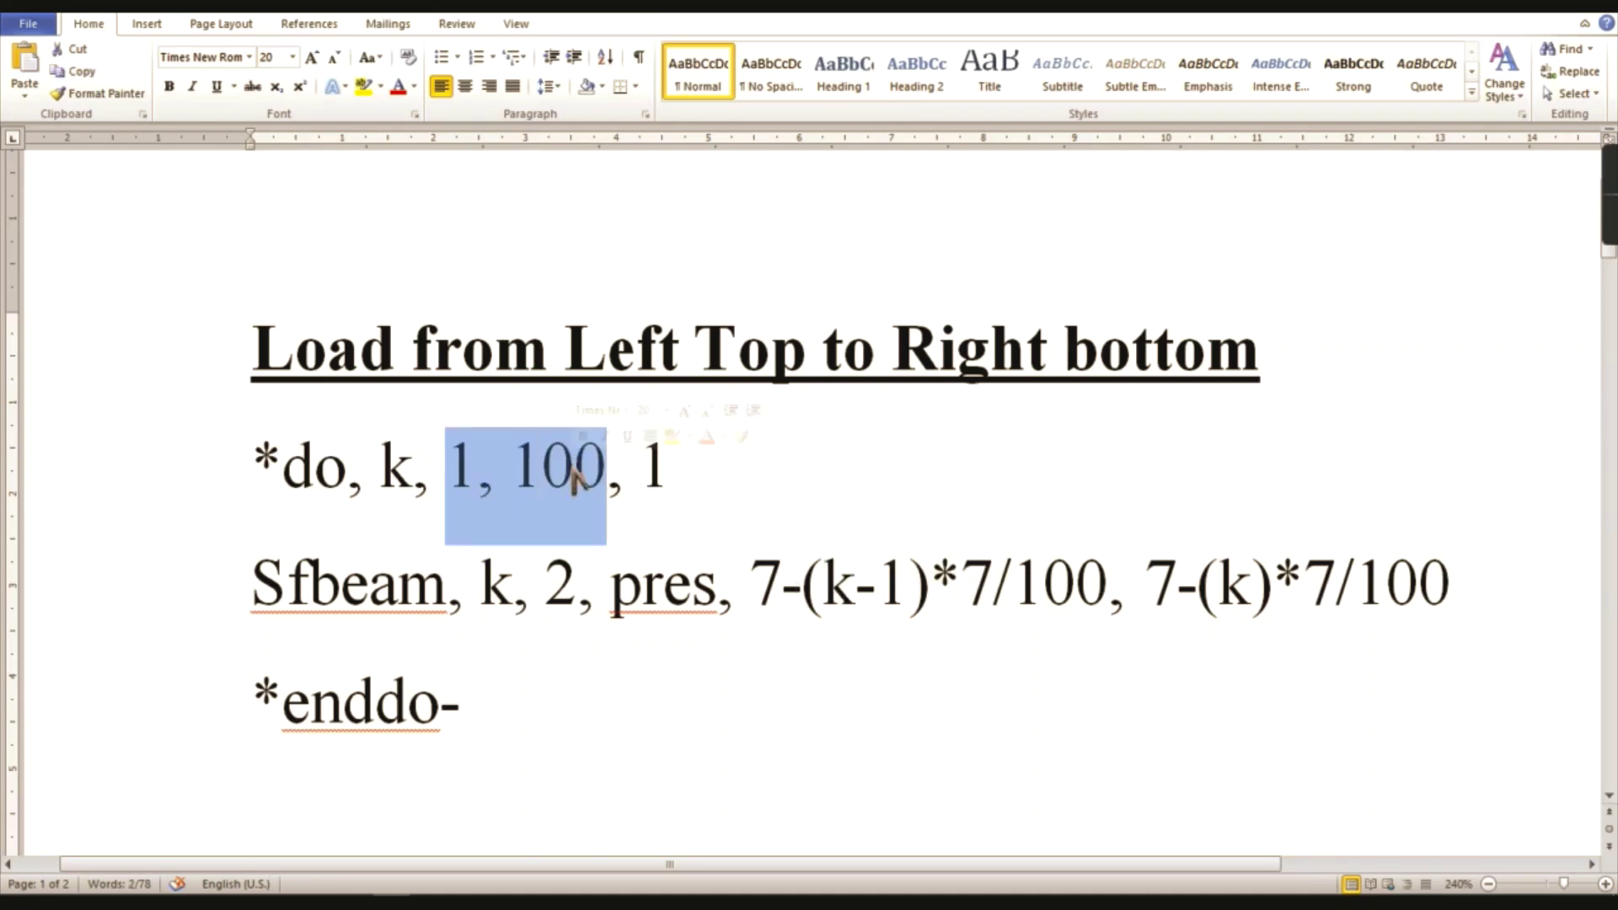
pyautogui.click(994, 581)
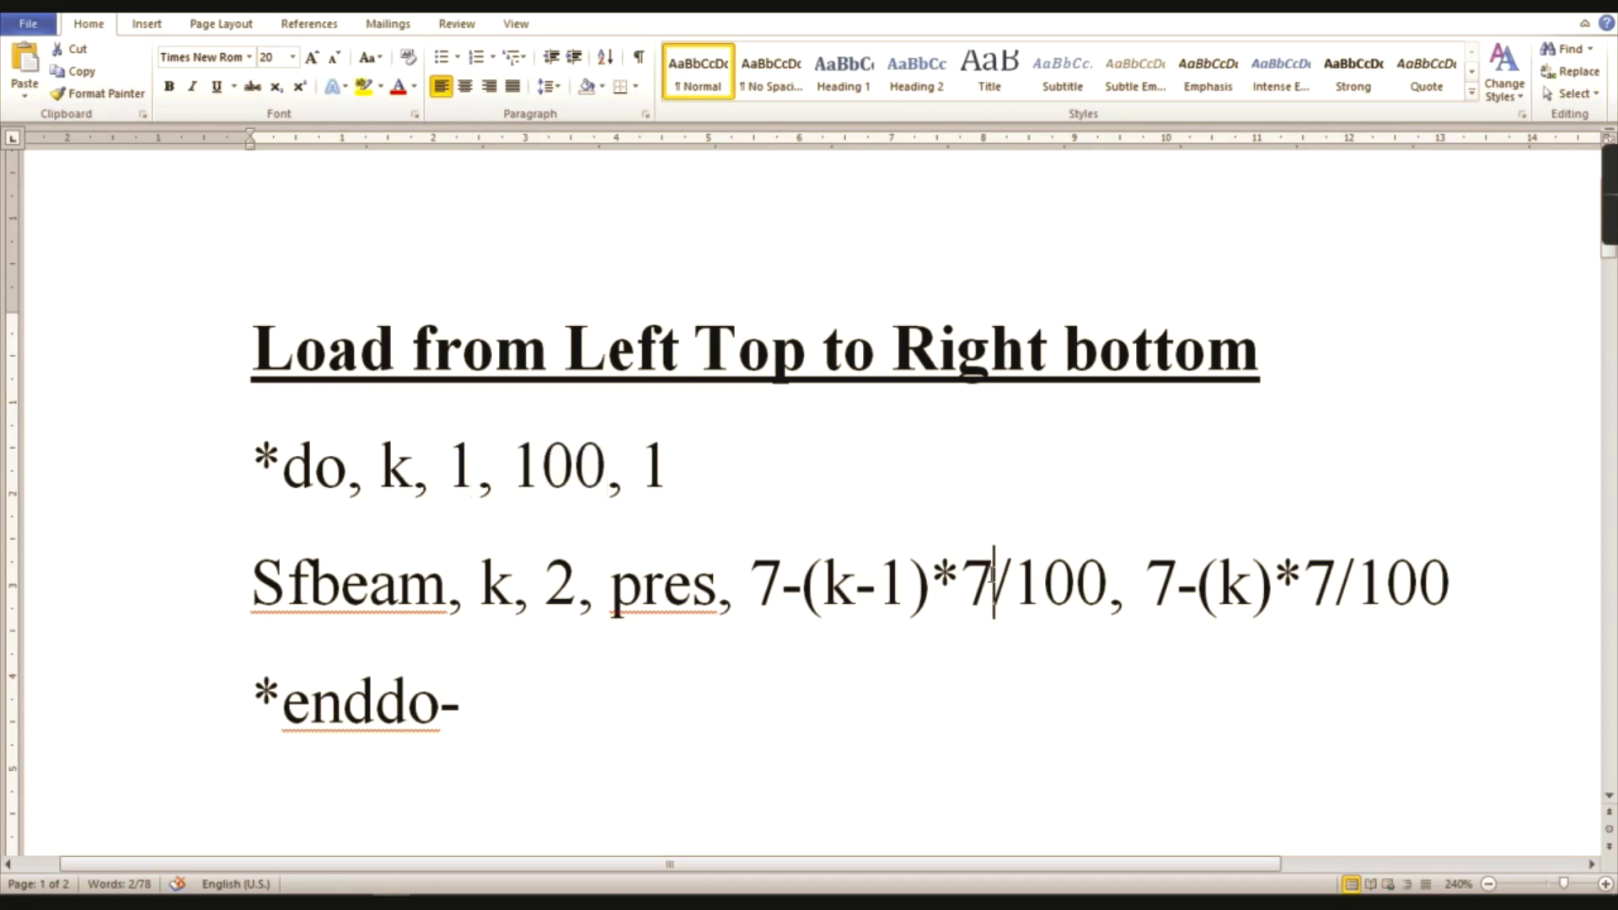
pyautogui.moveTo(994, 582); pyautogui.dragTo(1100, 594)
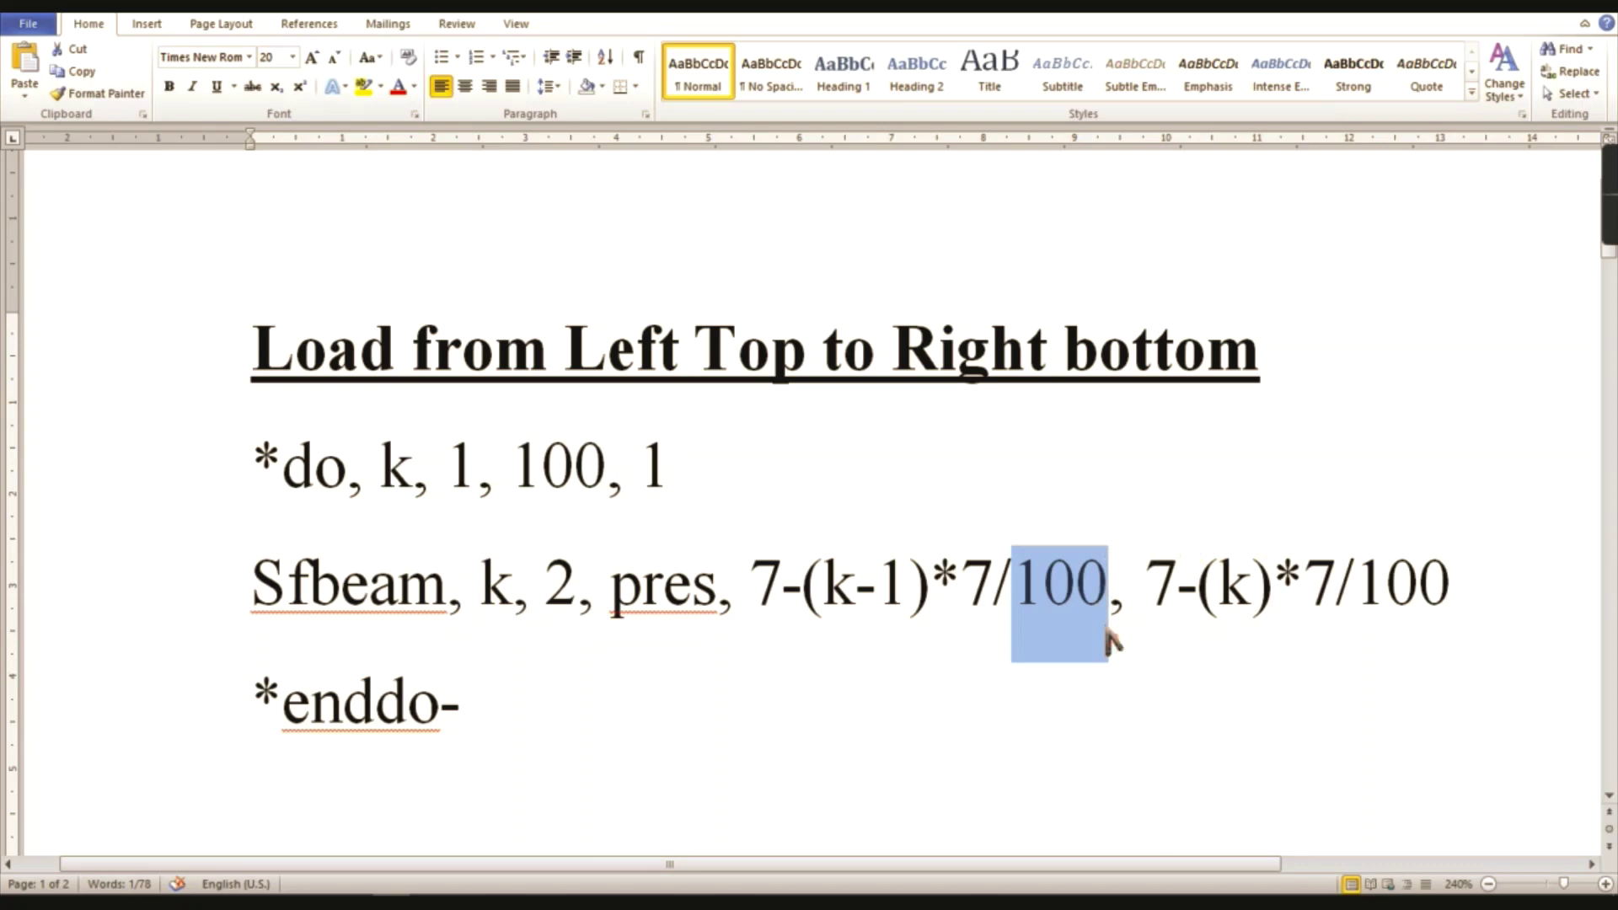
# Examine the 7, k and 100 terms of the second pressure expression "7-(k)*7/100"
pyautogui.moveTo(1151, 583); pyautogui.dragTo(1173, 590)
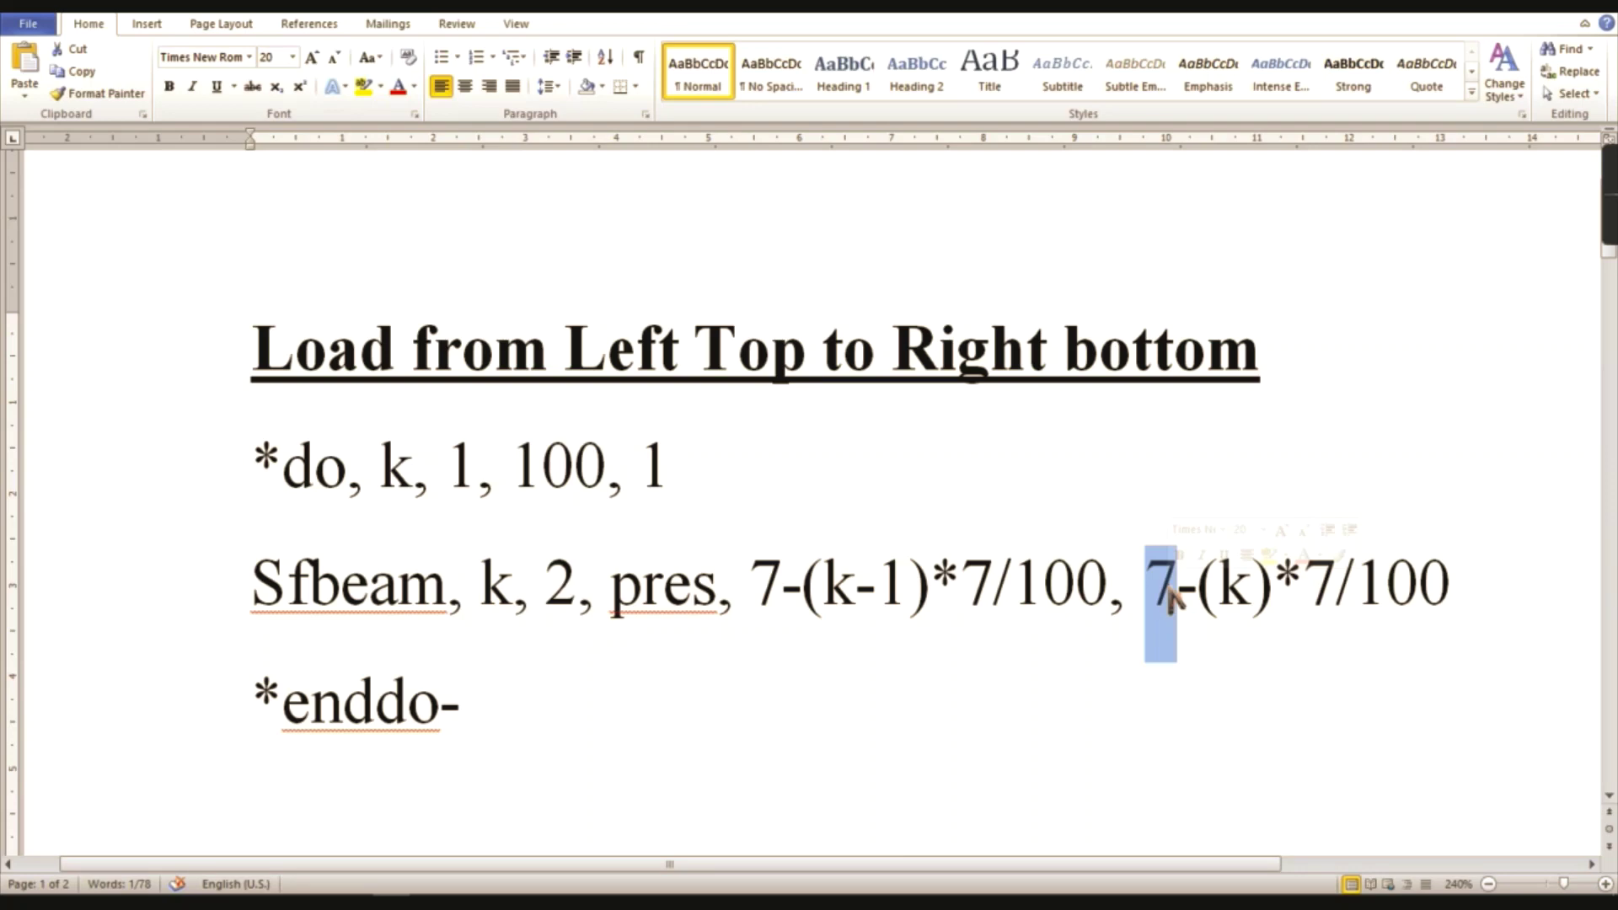
pyautogui.moveTo(1216, 594); pyautogui.dragTo(1247, 602)
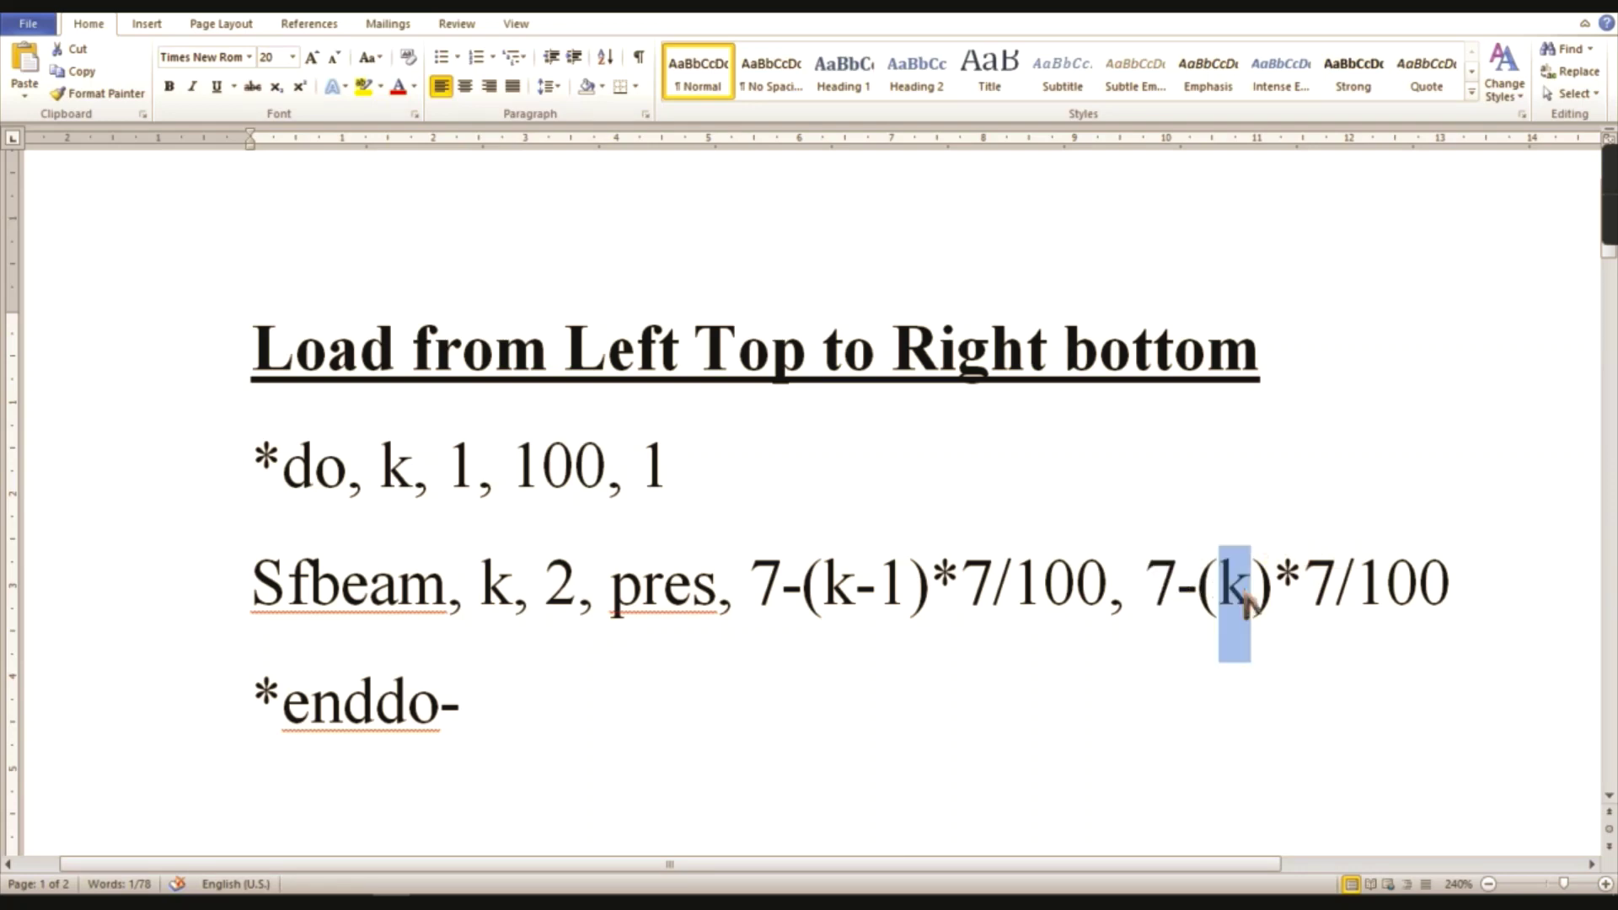
pyautogui.click(1306, 581)
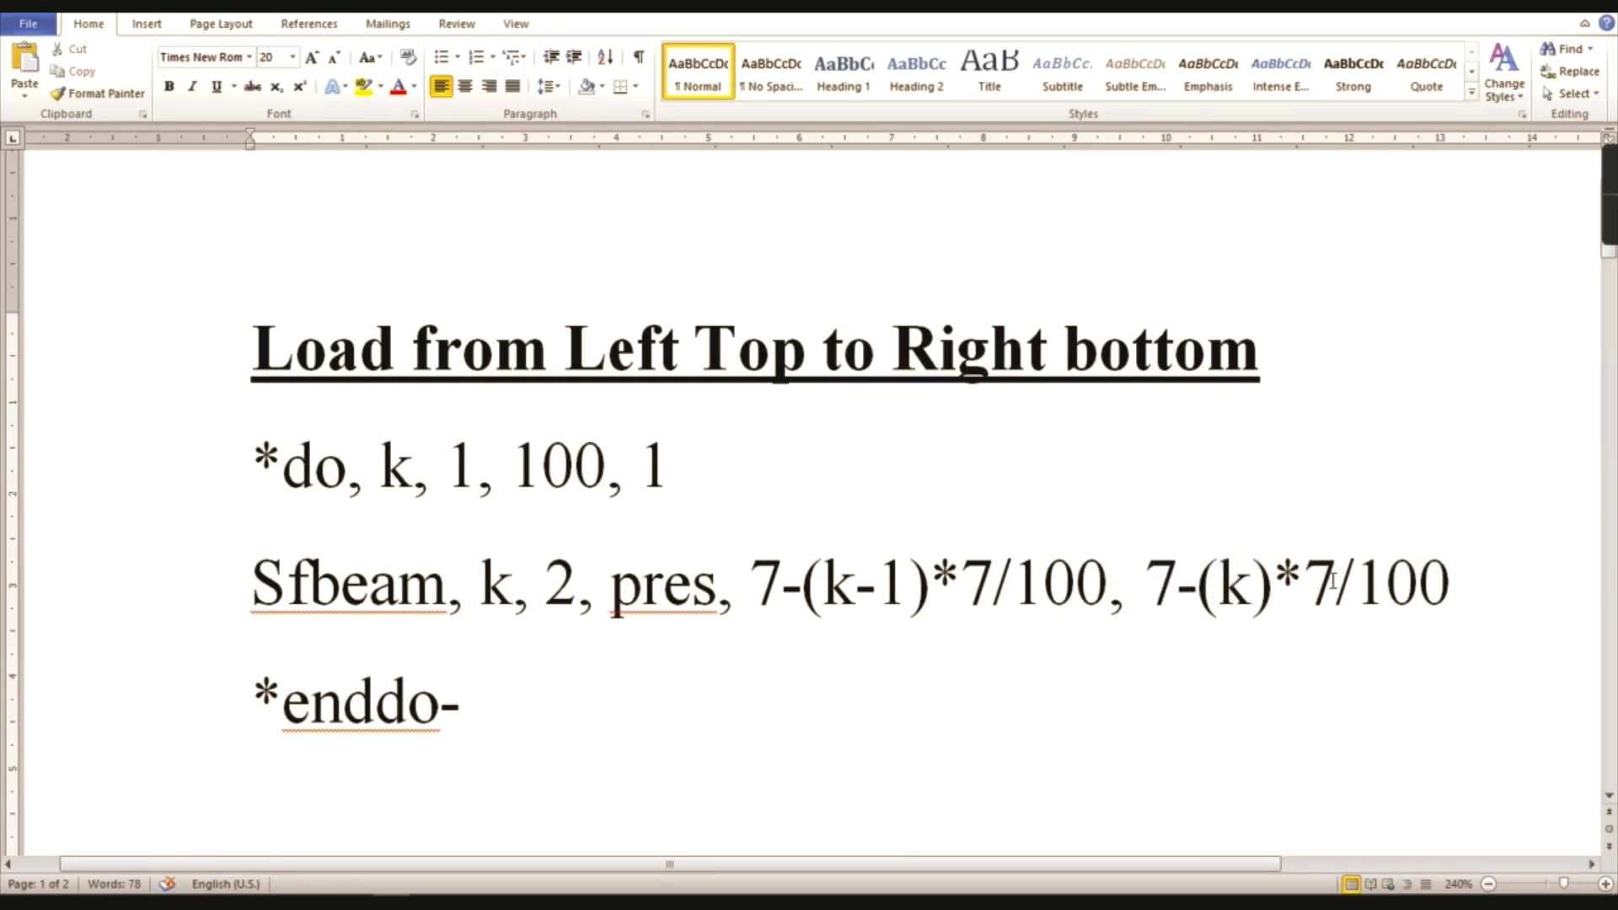
pyautogui.doubleClick(1330, 582)
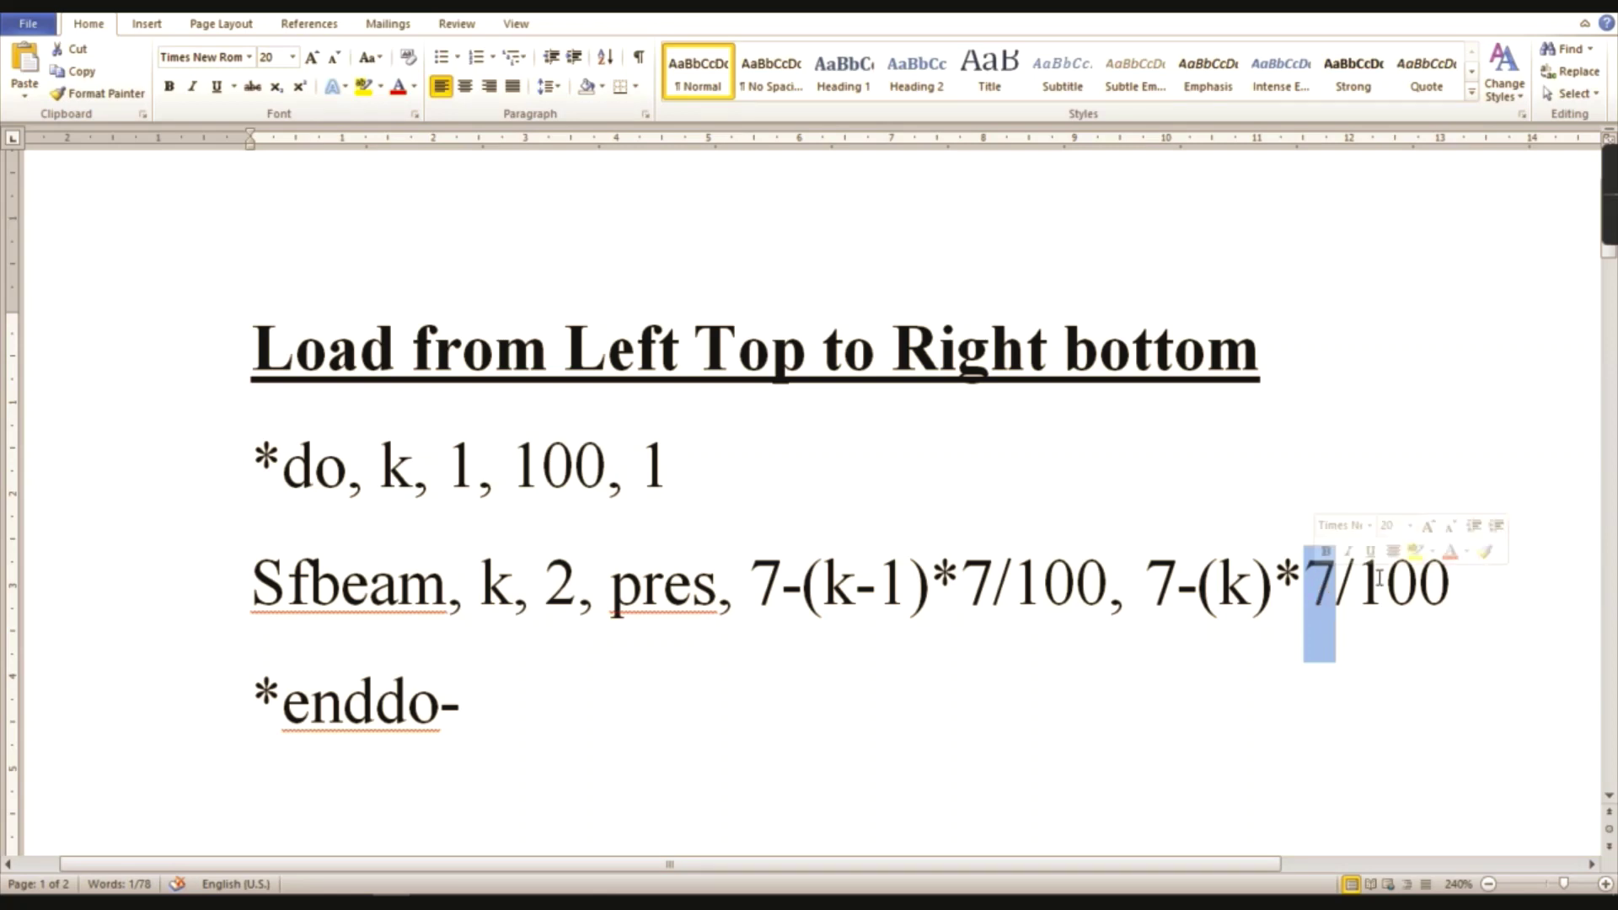
pyautogui.moveTo(1355, 589); pyautogui.dragTo(1447, 587)
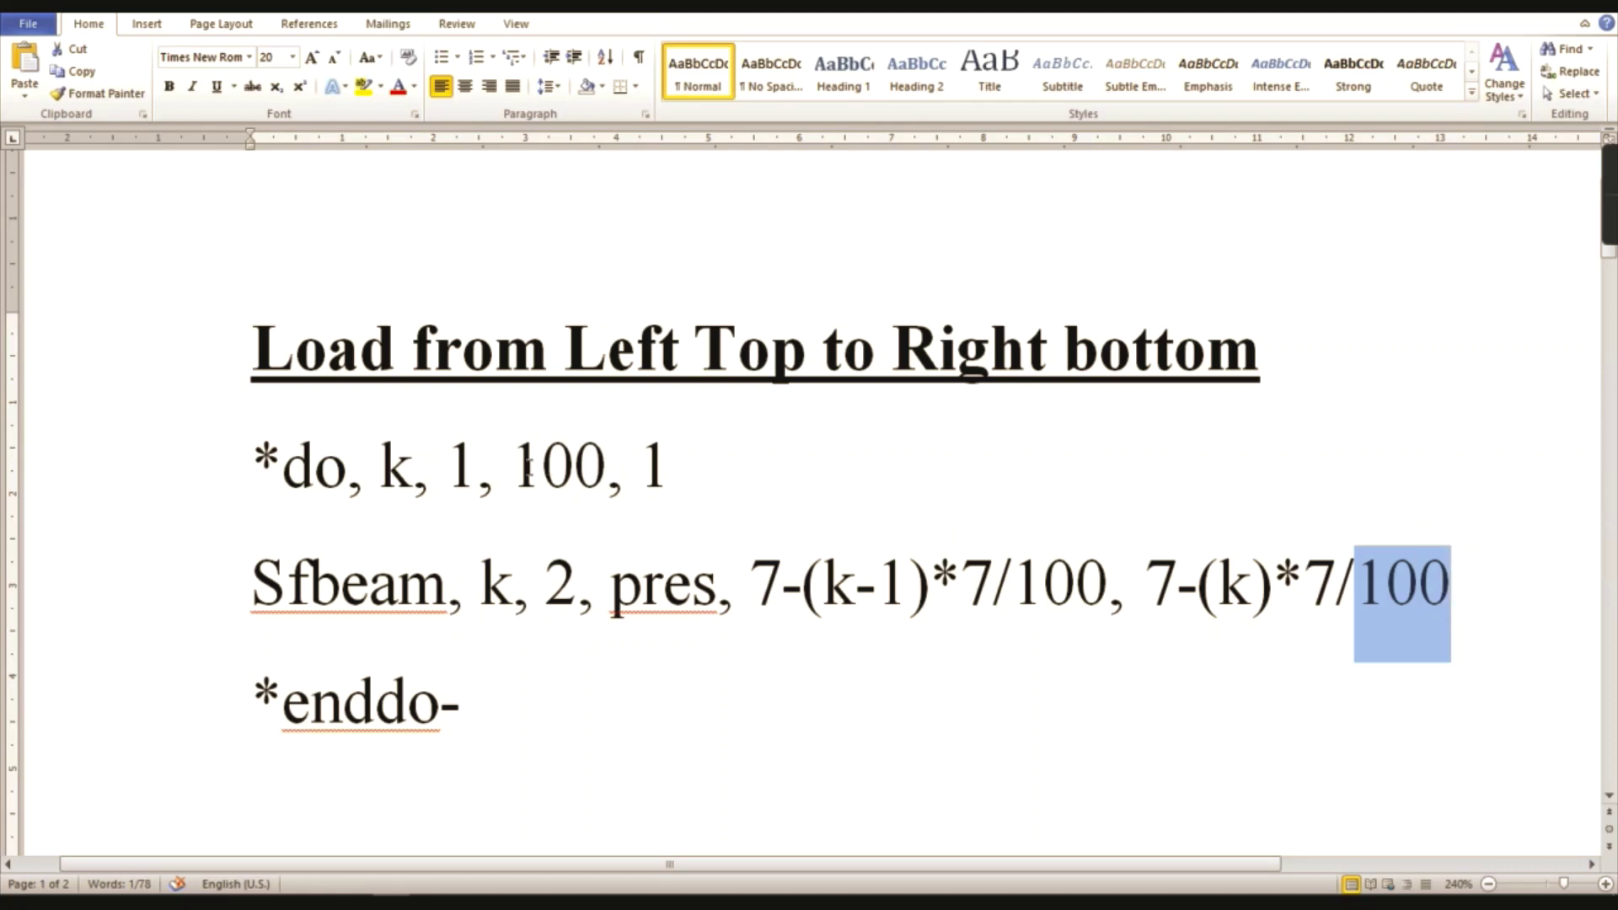
# Compare the end value 100 in the *do line with the divisor 100 in both pressure expressions
pyautogui.moveTo(459, 462); pyautogui.dragTo(563, 465)
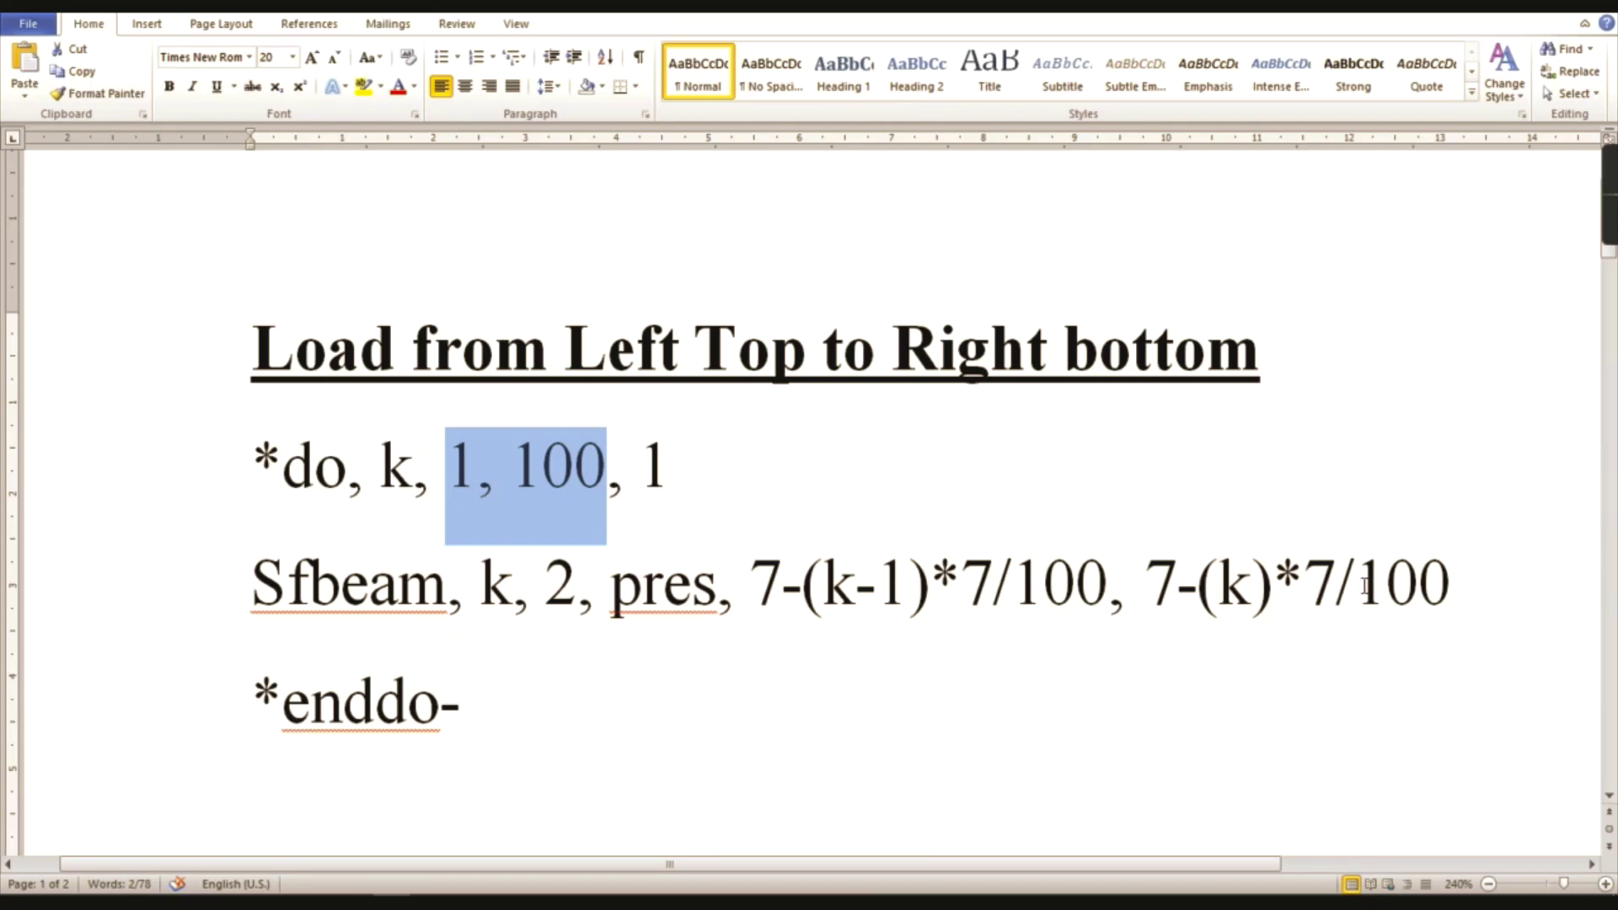
pyautogui.moveTo(1358, 581); pyautogui.dragTo(1451, 580)
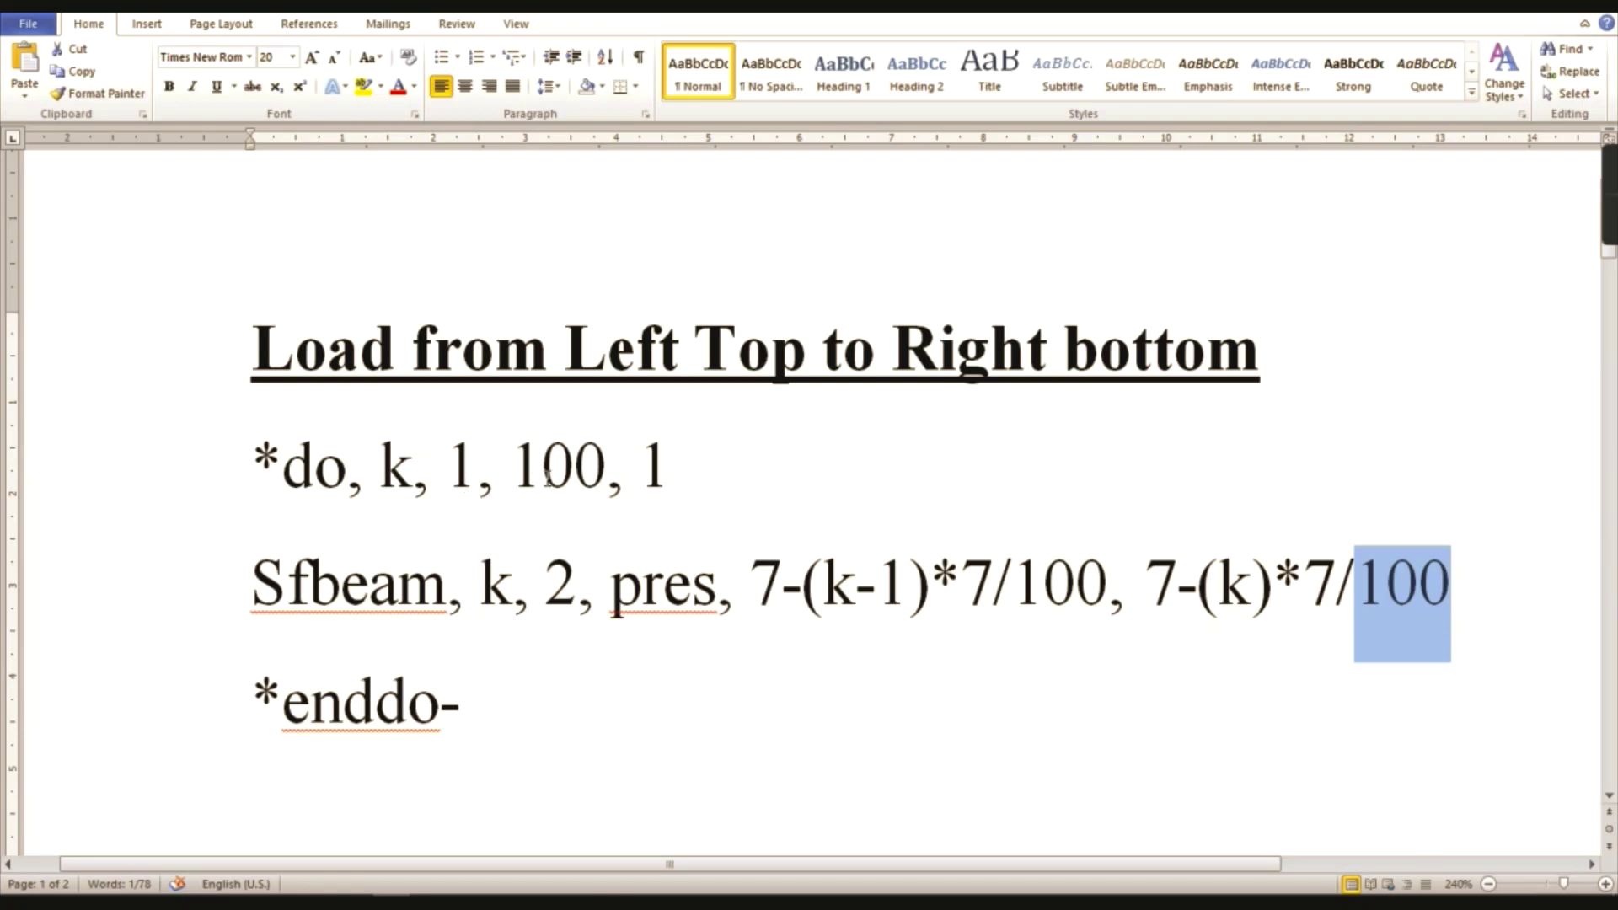
pyautogui.click(1422, 583)
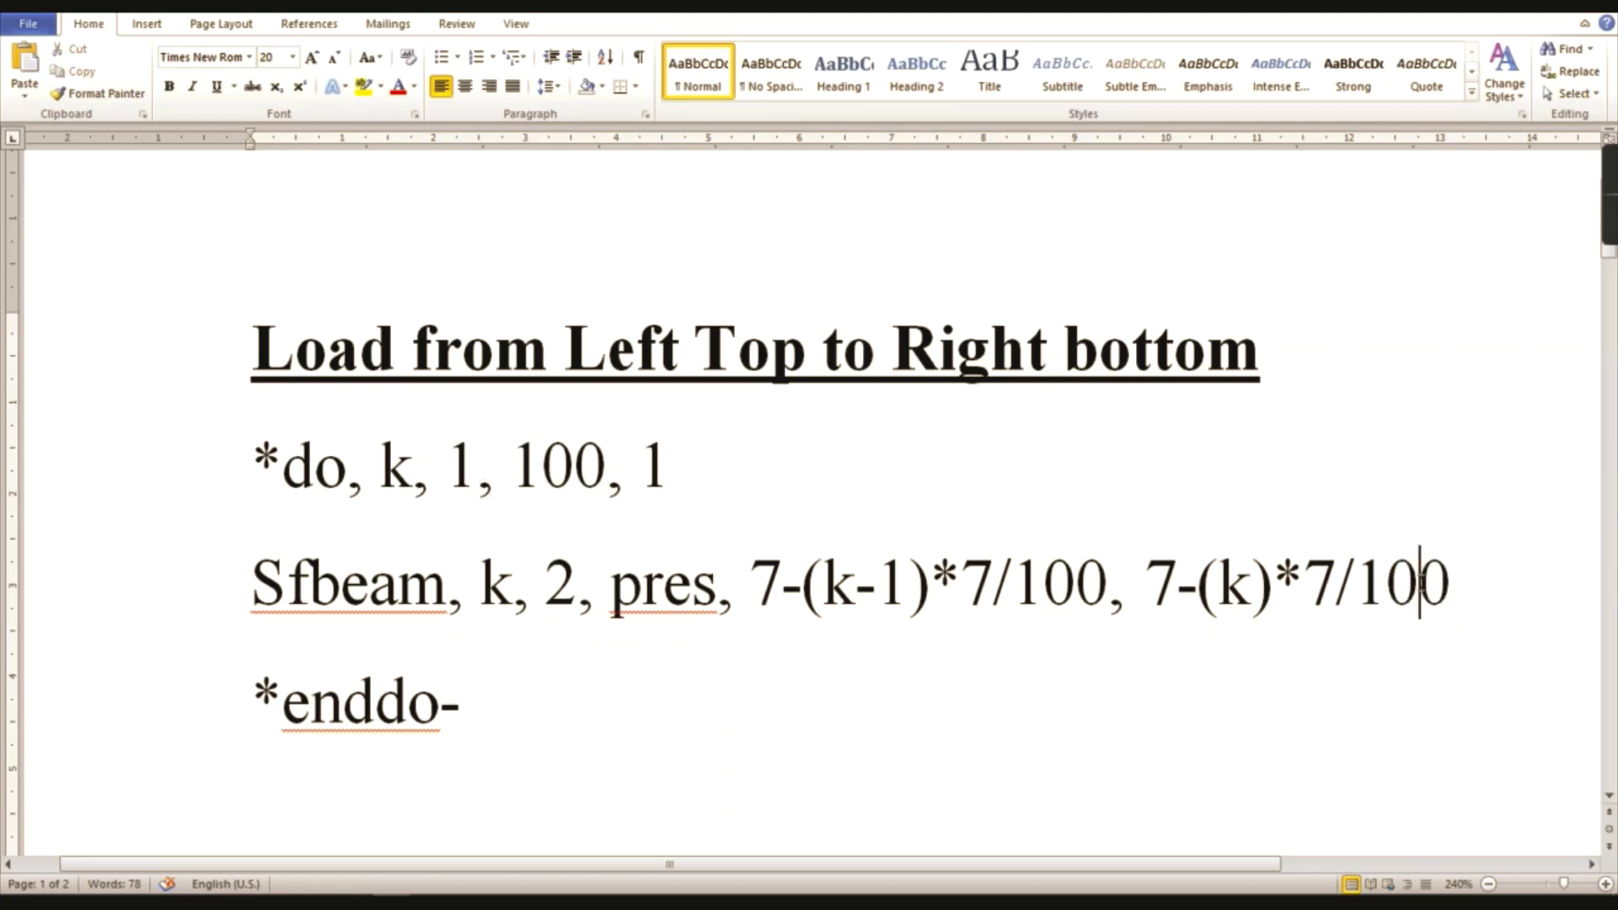
pyautogui.moveTo(575, 466); pyautogui.dragTo(595, 466)
pyautogui.moveTo(1075, 587); pyautogui.dragTo(1107, 588)
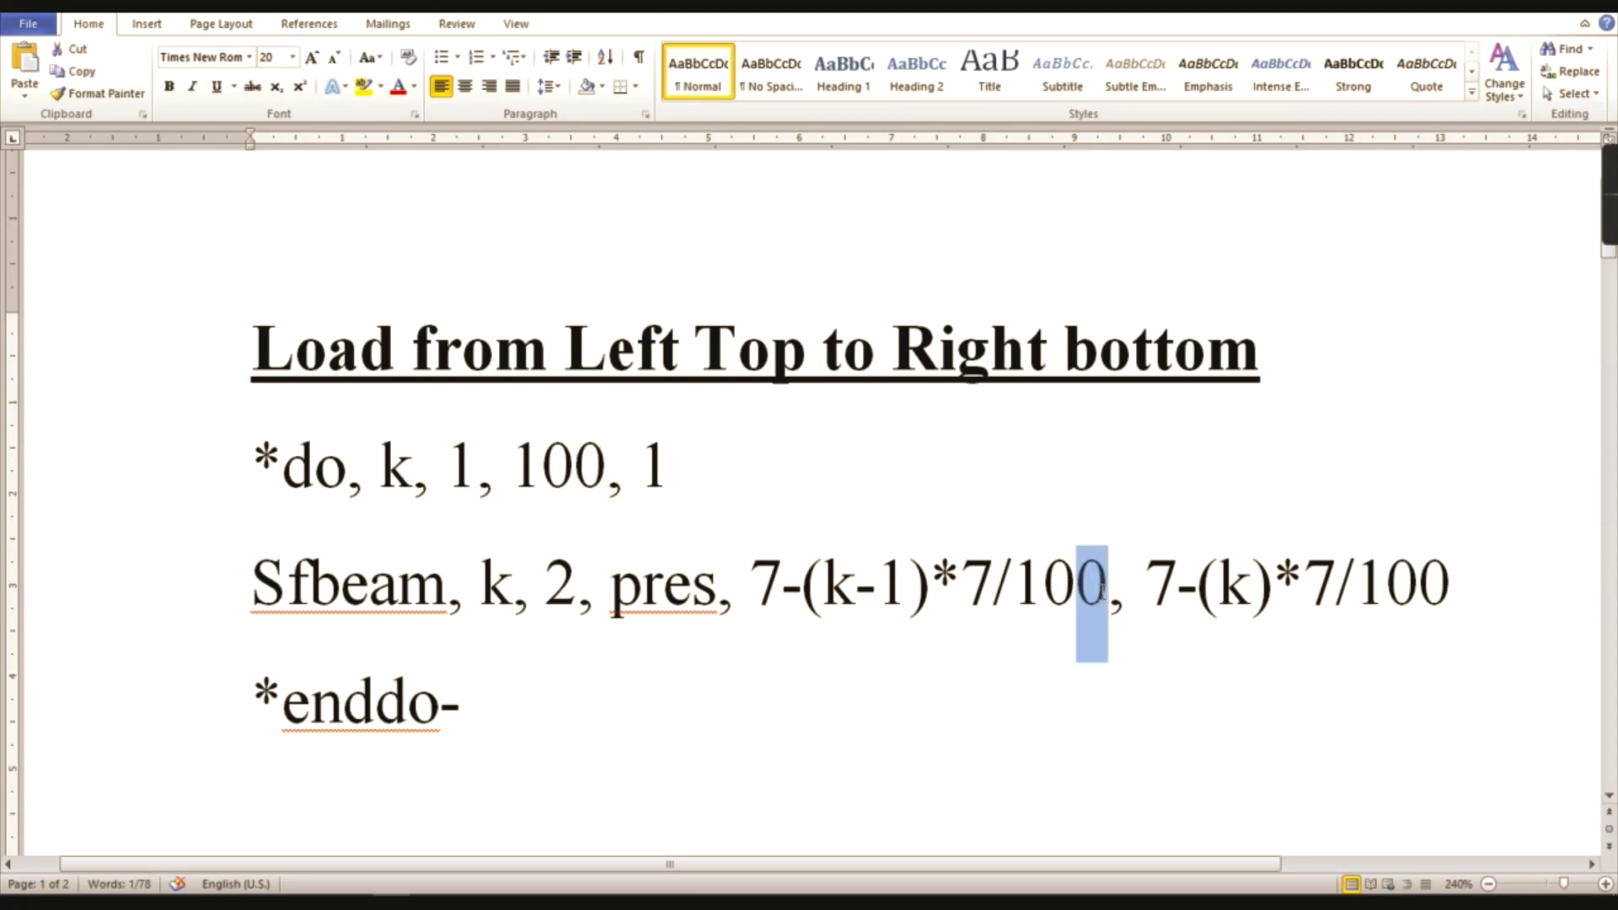
pyautogui.moveTo(1429, 590); pyautogui.dragTo(1449, 594)
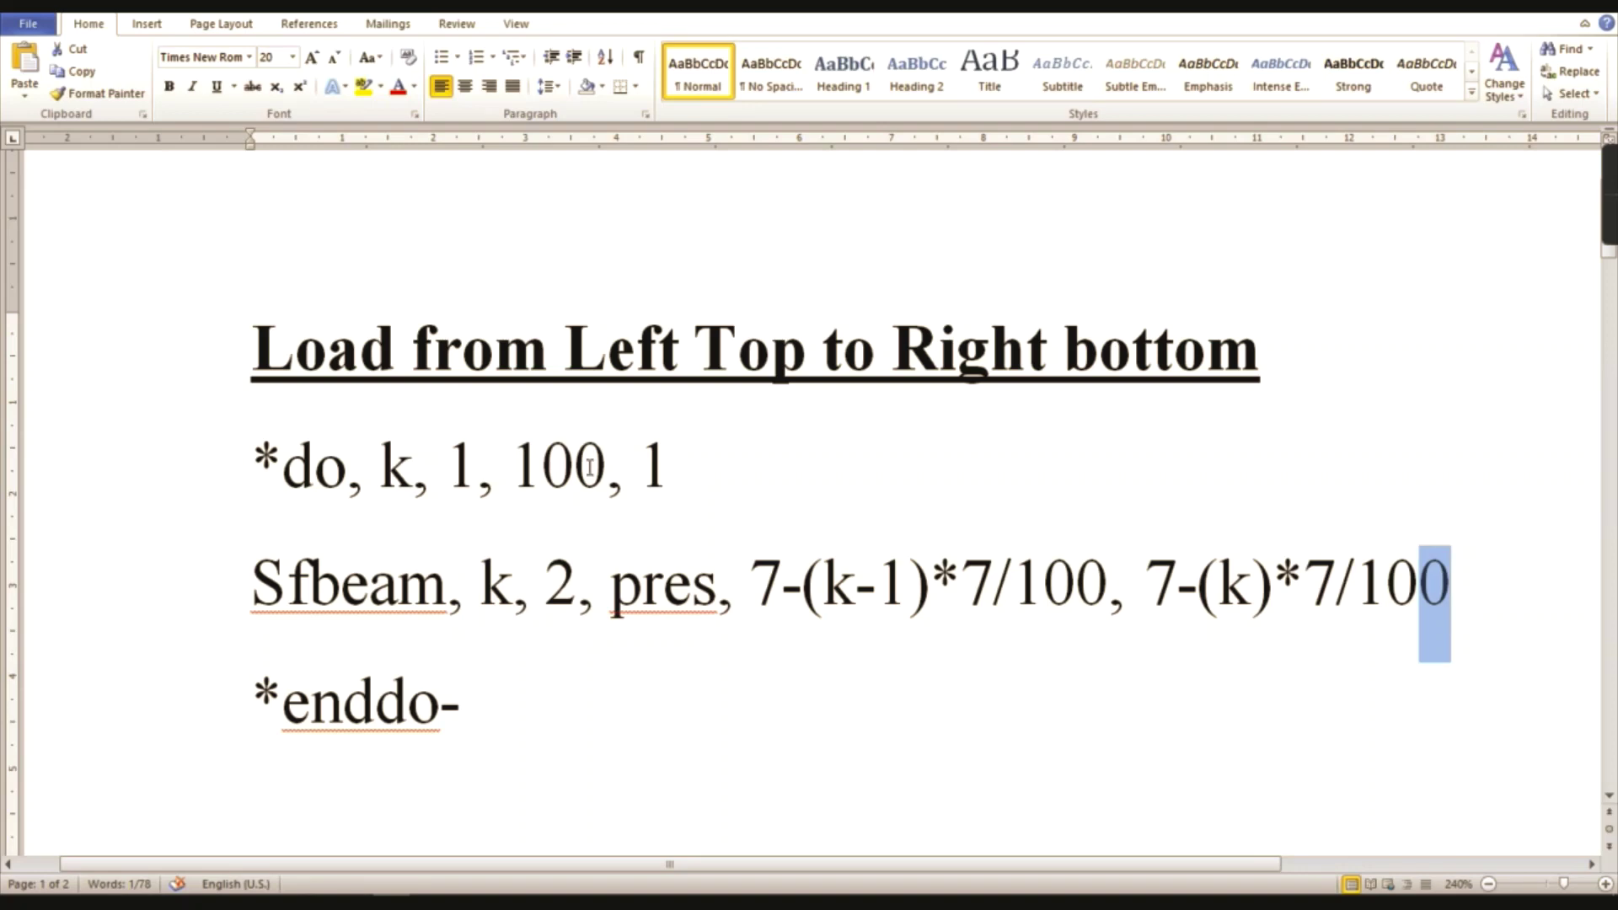
pyautogui.moveTo(603, 466); pyautogui.dragTo(515, 472)
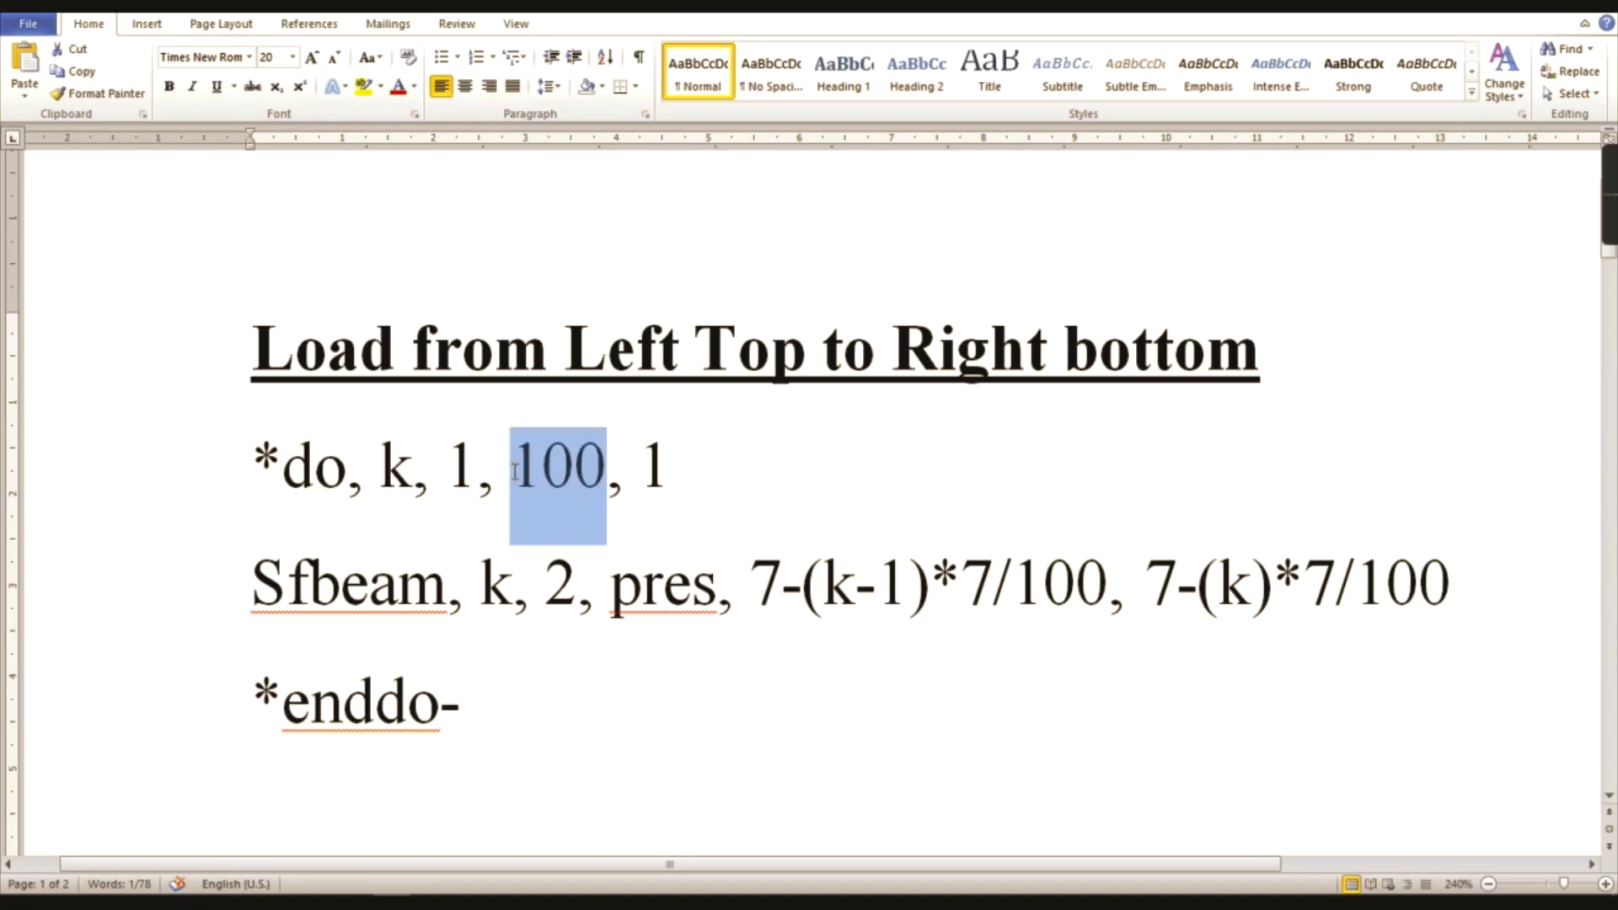
pyautogui.moveTo(1104, 589); pyautogui.dragTo(1024, 592)
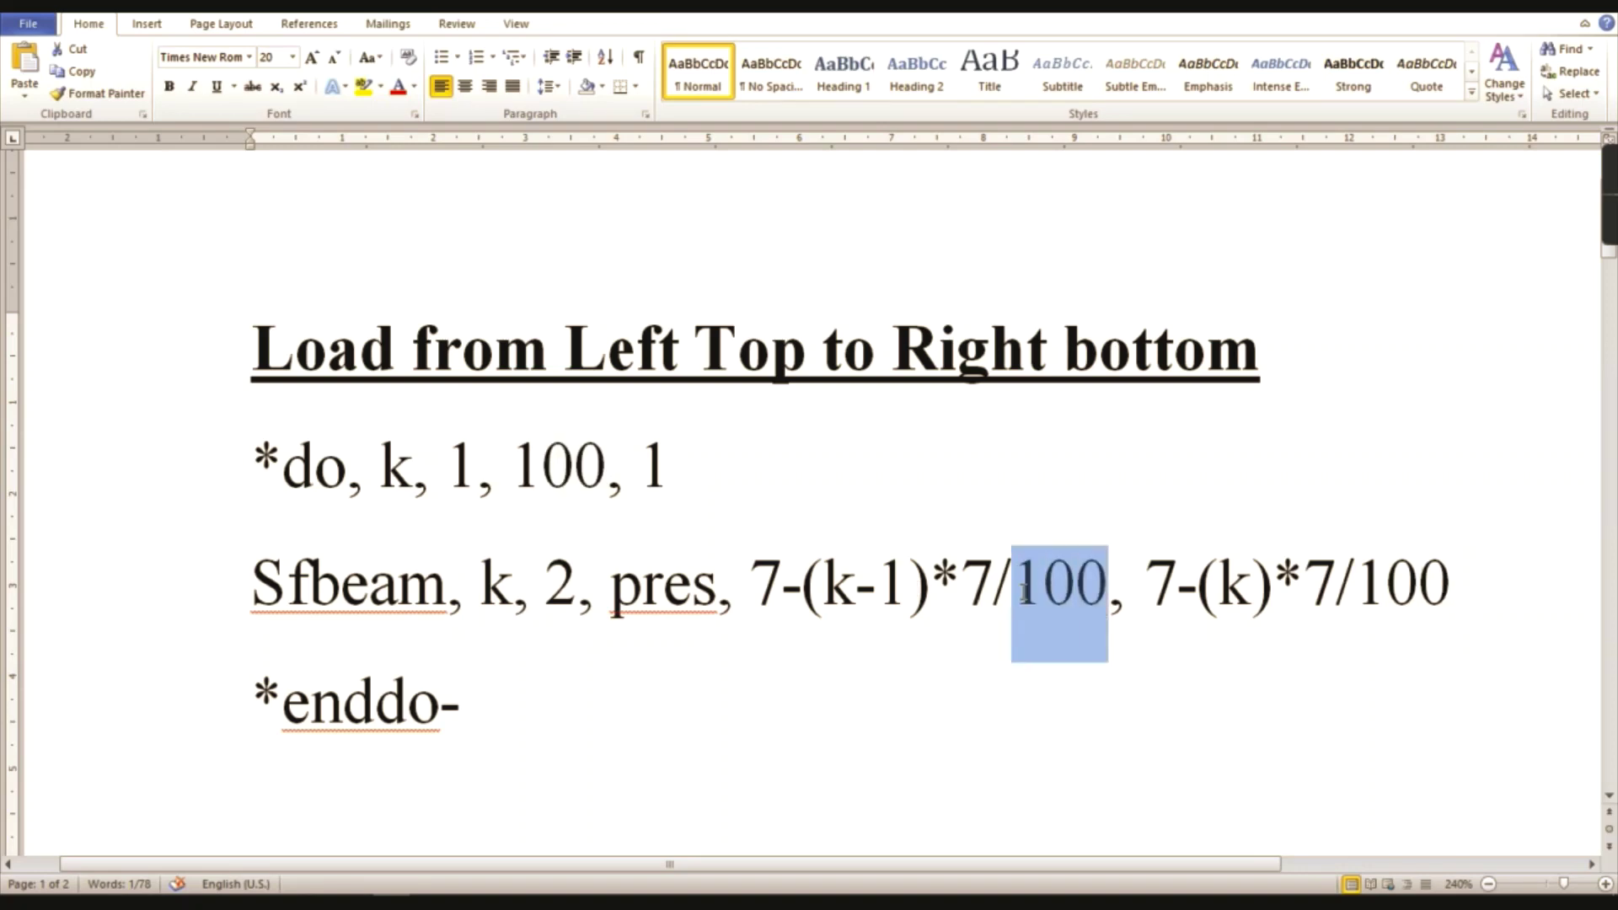
pyautogui.moveTo(1469, 584); pyautogui.dragTo(1352, 594)
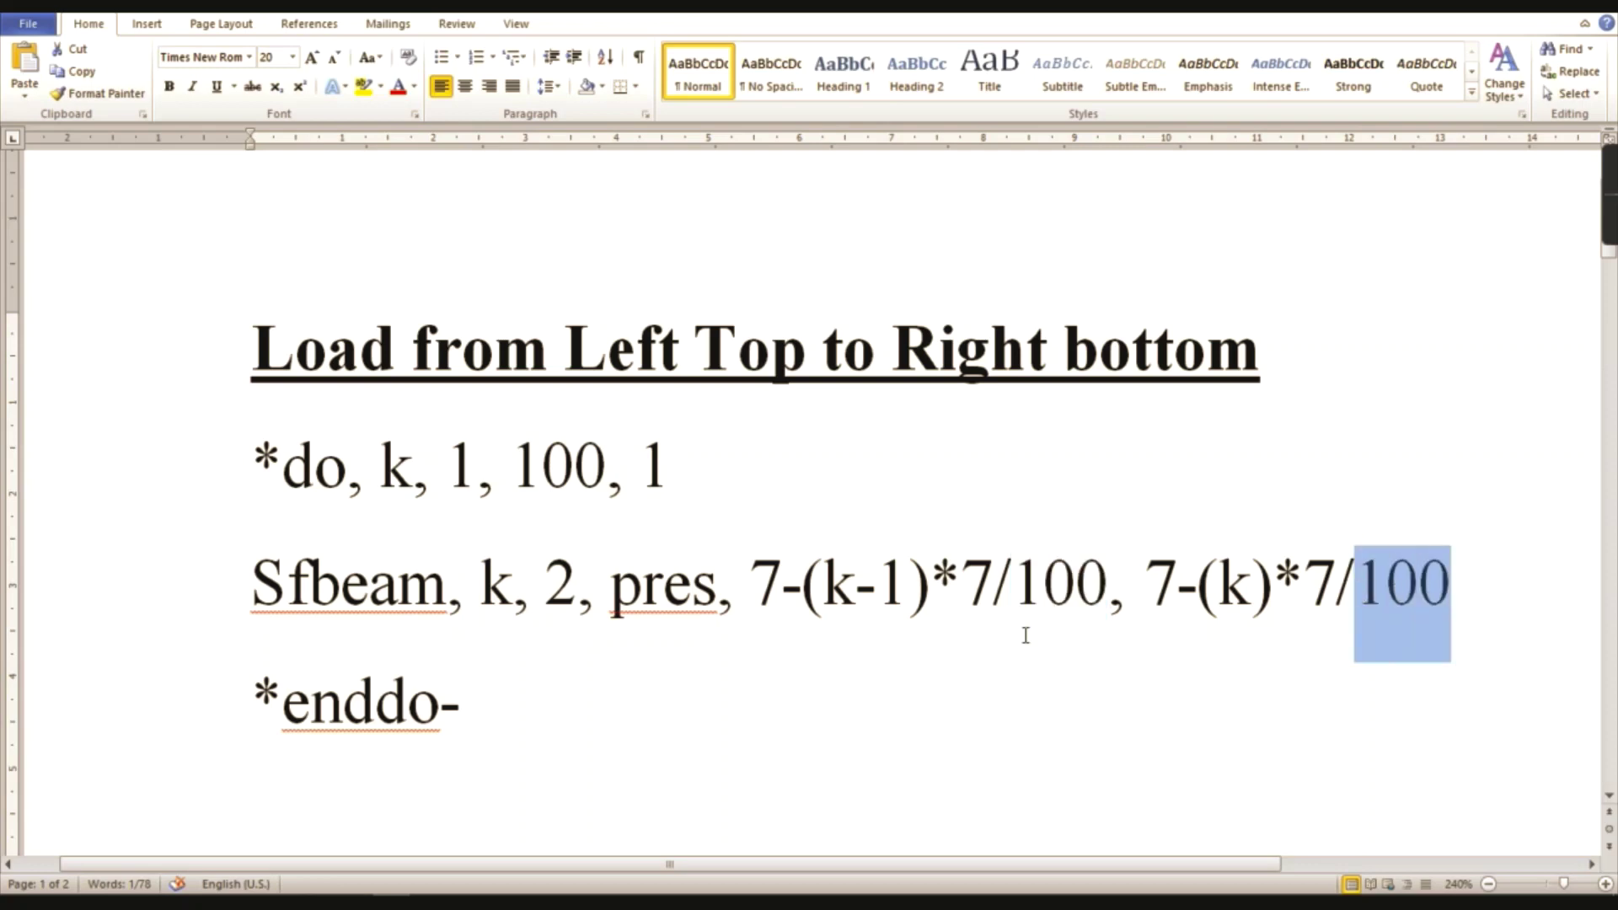
# Delete the trailing hyphen after "*enddo" in the loop's last line and check the corrected ending
pyautogui.click(466, 712)
pyautogui.press('BackSpace')
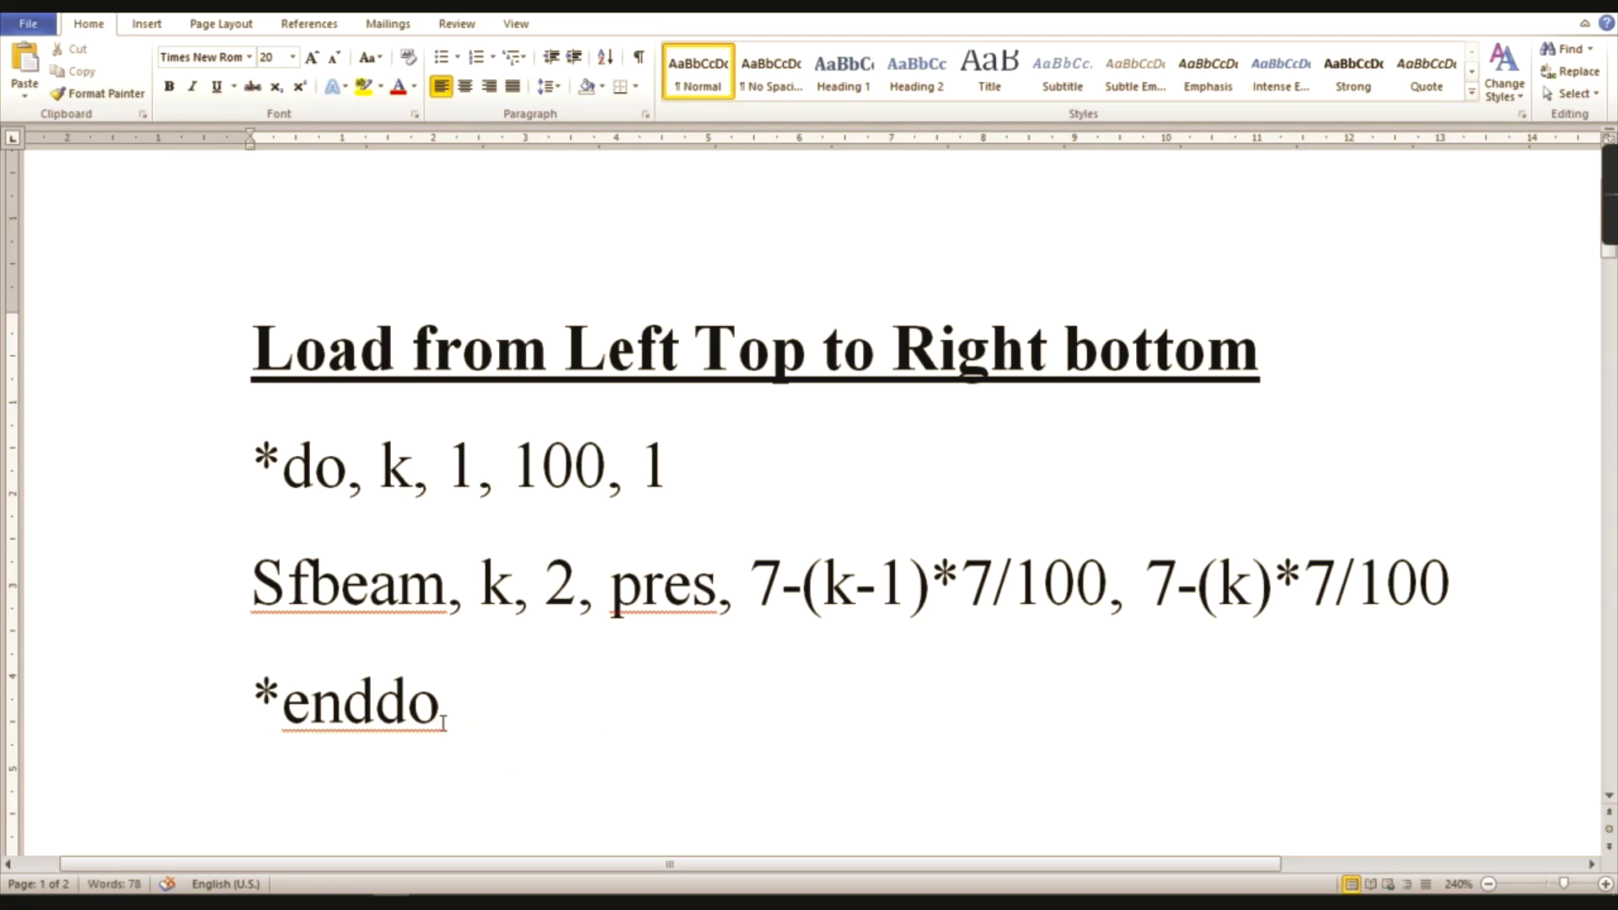
pyautogui.moveTo(442, 712); pyautogui.dragTo(381, 710)
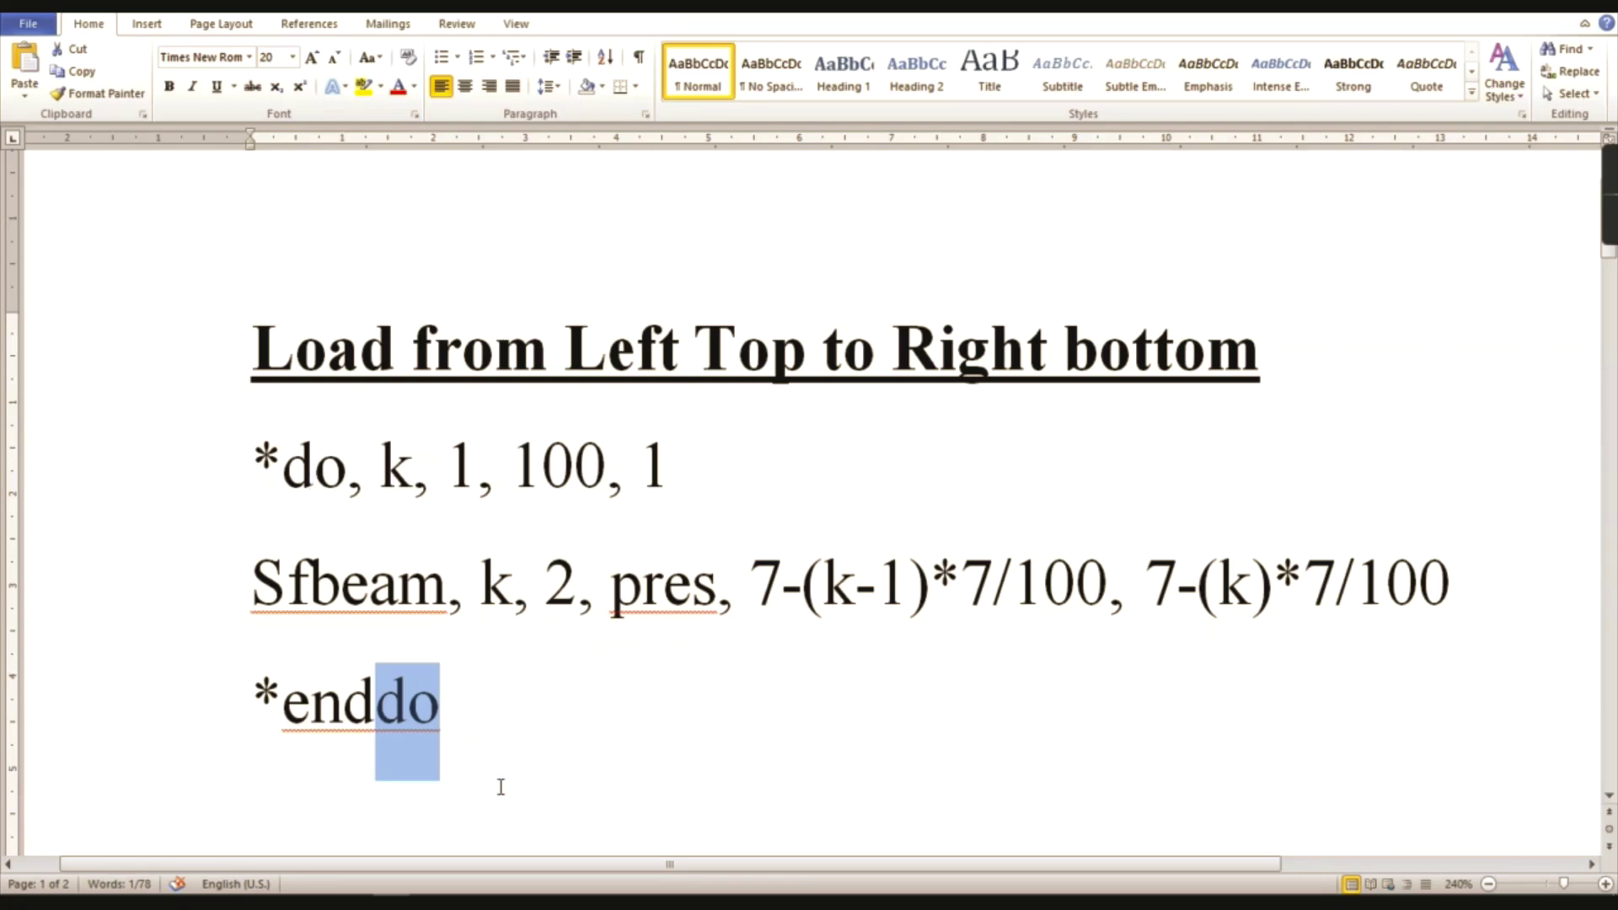
# Copy the three-line loop from *do to *enddo into ANSYS as a command and run it to apply the varying beam pressure
pyautogui.click(500, 787)
pyautogui.moveTo(472, 792); pyautogui.dragTo(245, 479)
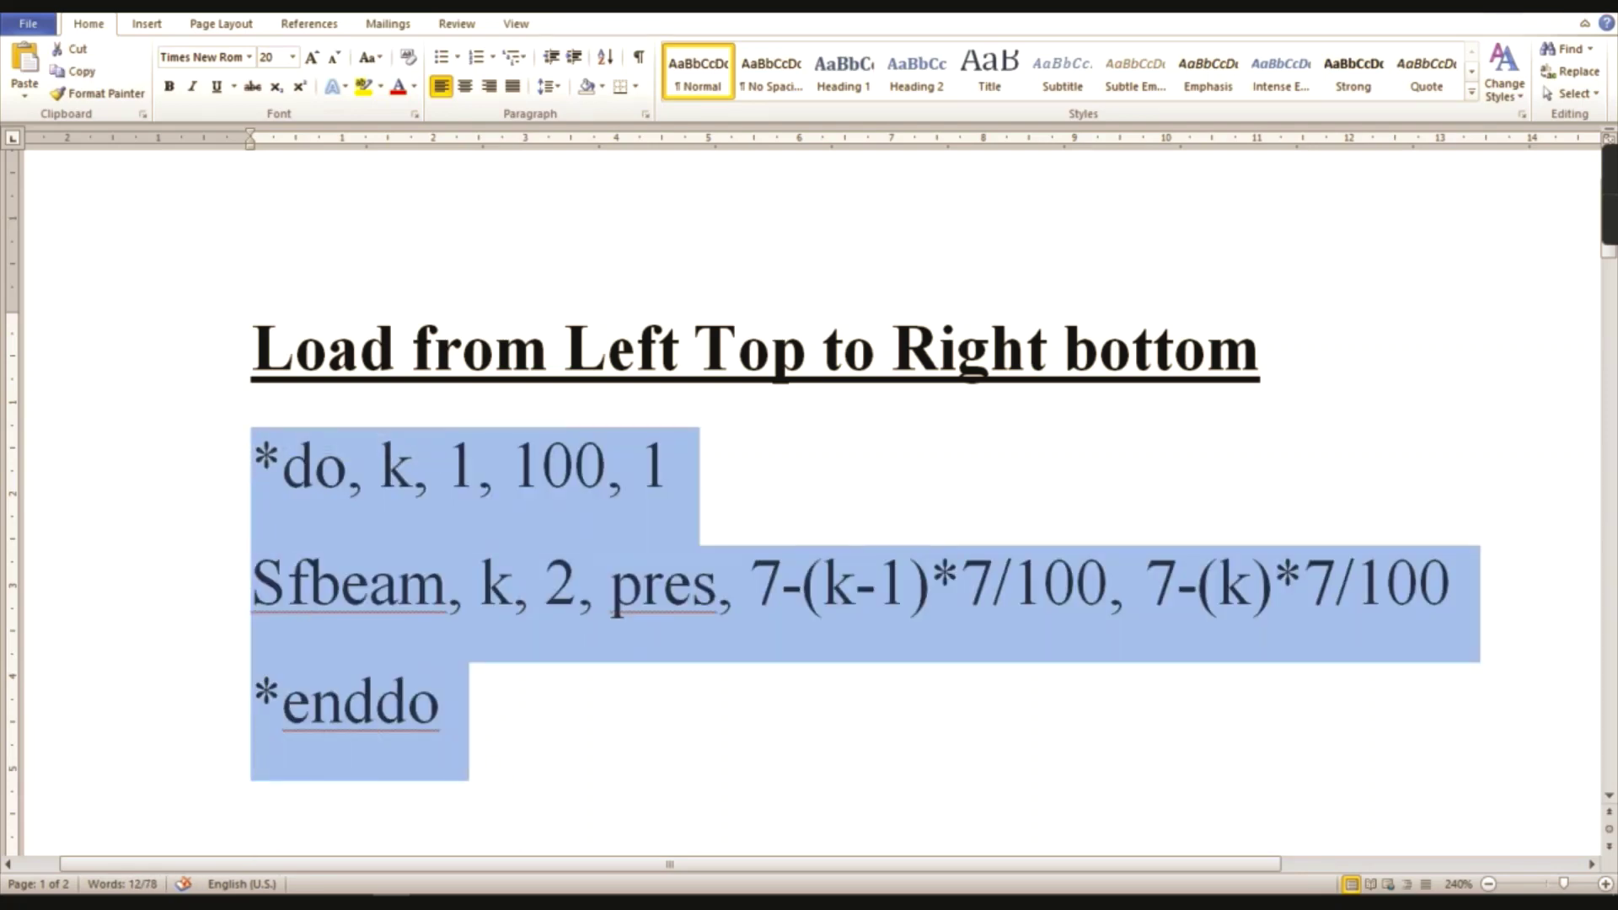
pyautogui.hotkey('alt', 'Tab')
pyautogui.click(417, 63)
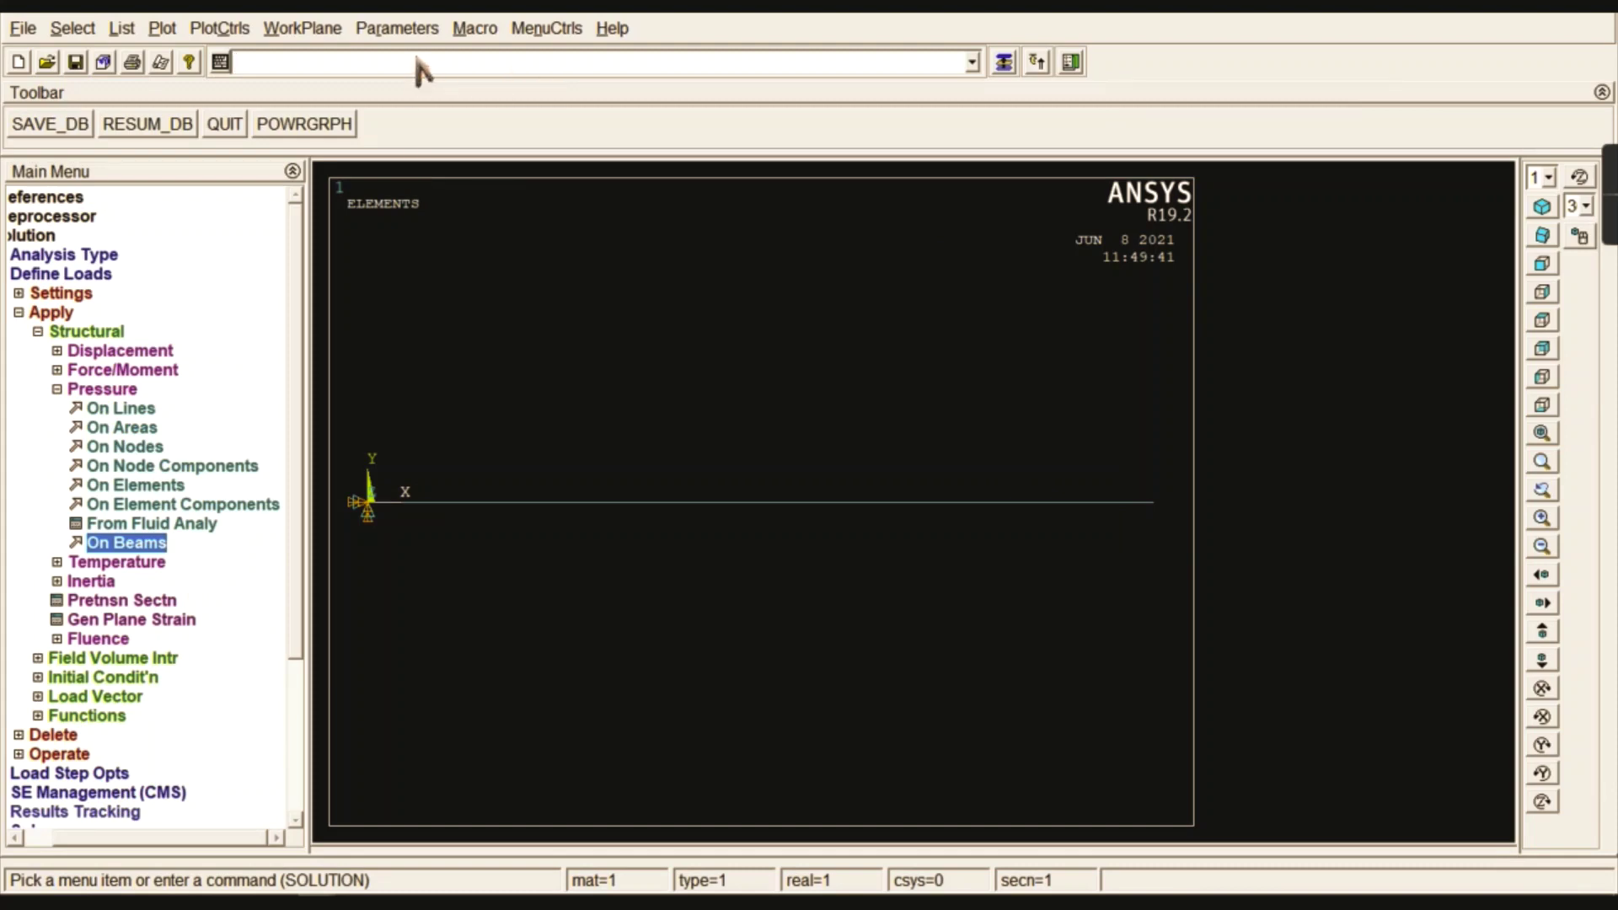
pyautogui.write('*do, k, 1, 100, 1Sfbeam, k, 2, pres, 7-(k-1)*7/100, 7-(k)*7/100*enddo')
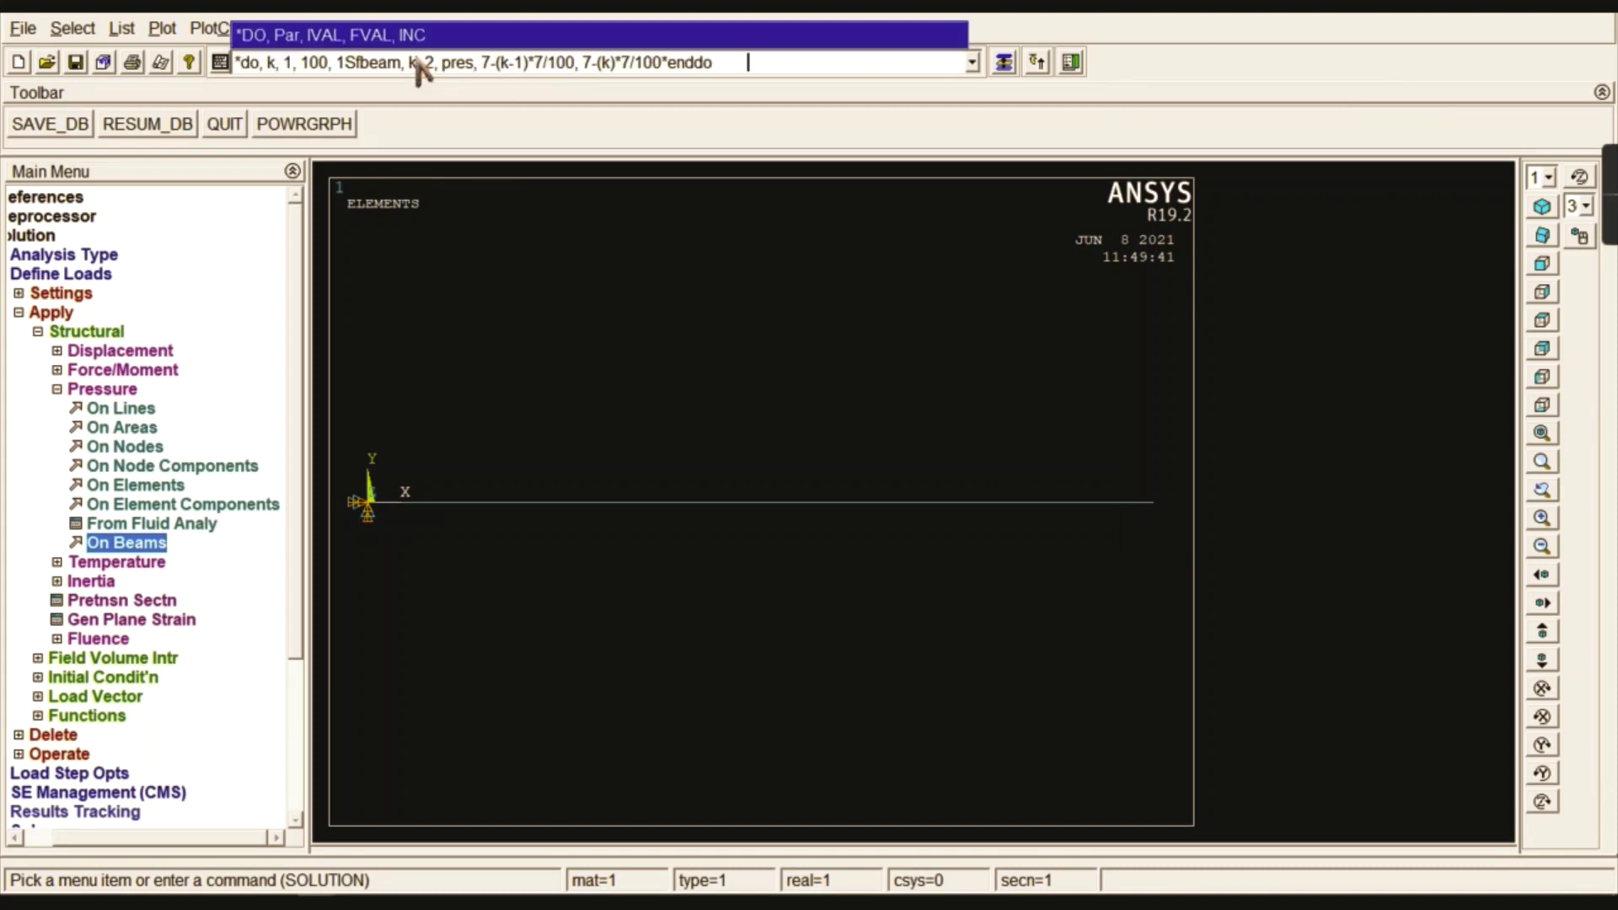
pyautogui.press('Return')
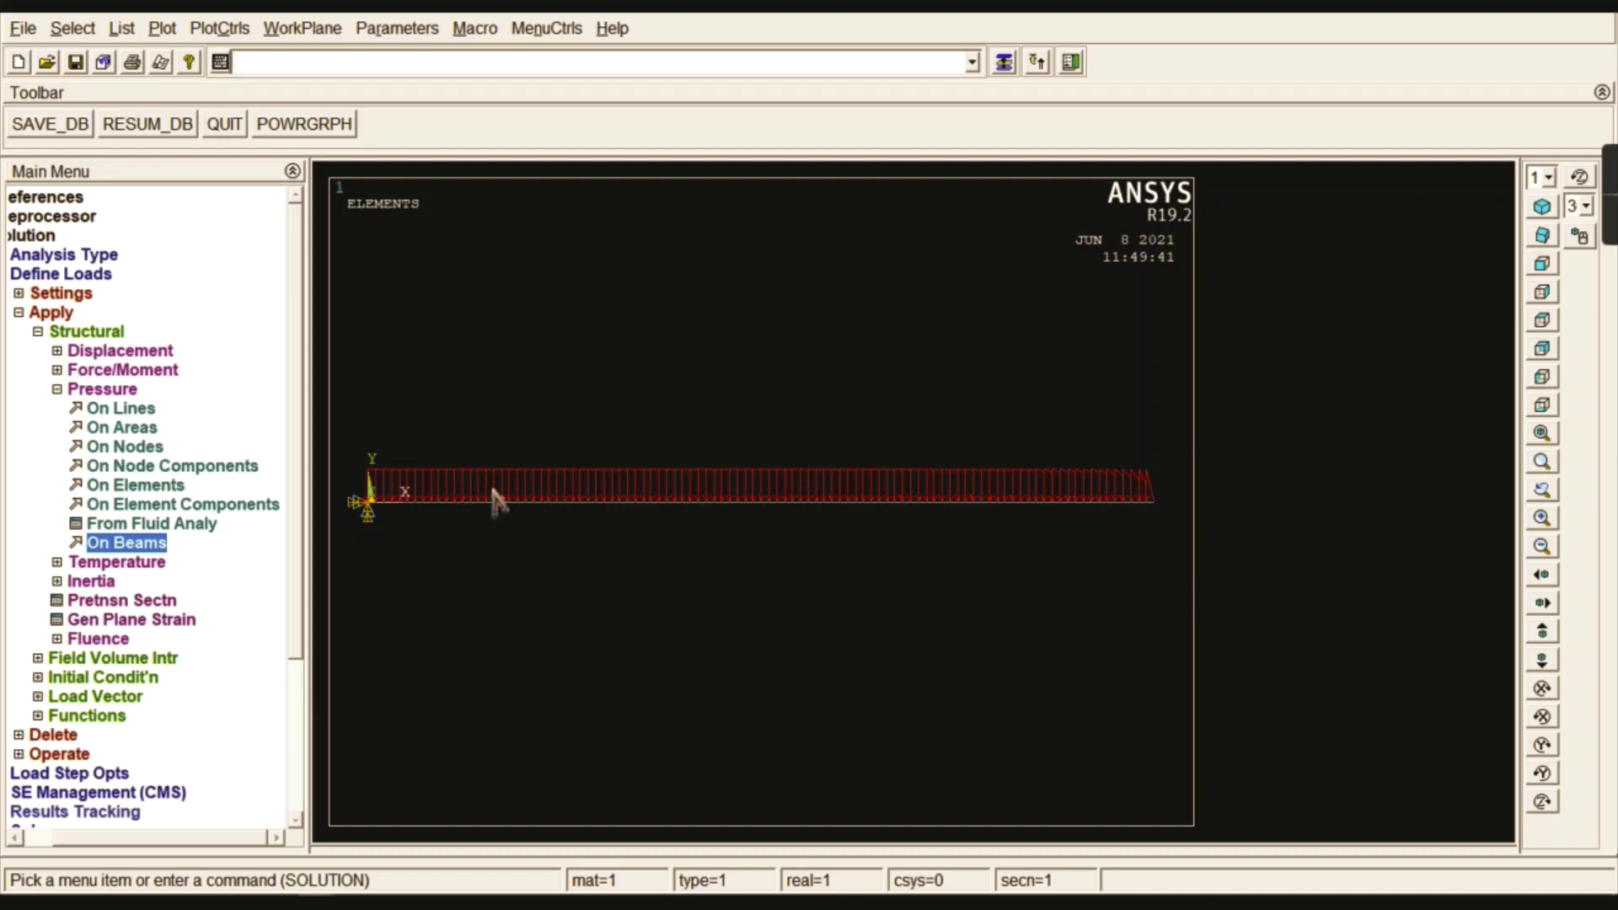
# Show a multi-plot of the beam to check the varying pressure distribution along its length
pyautogui.click(173, 32)
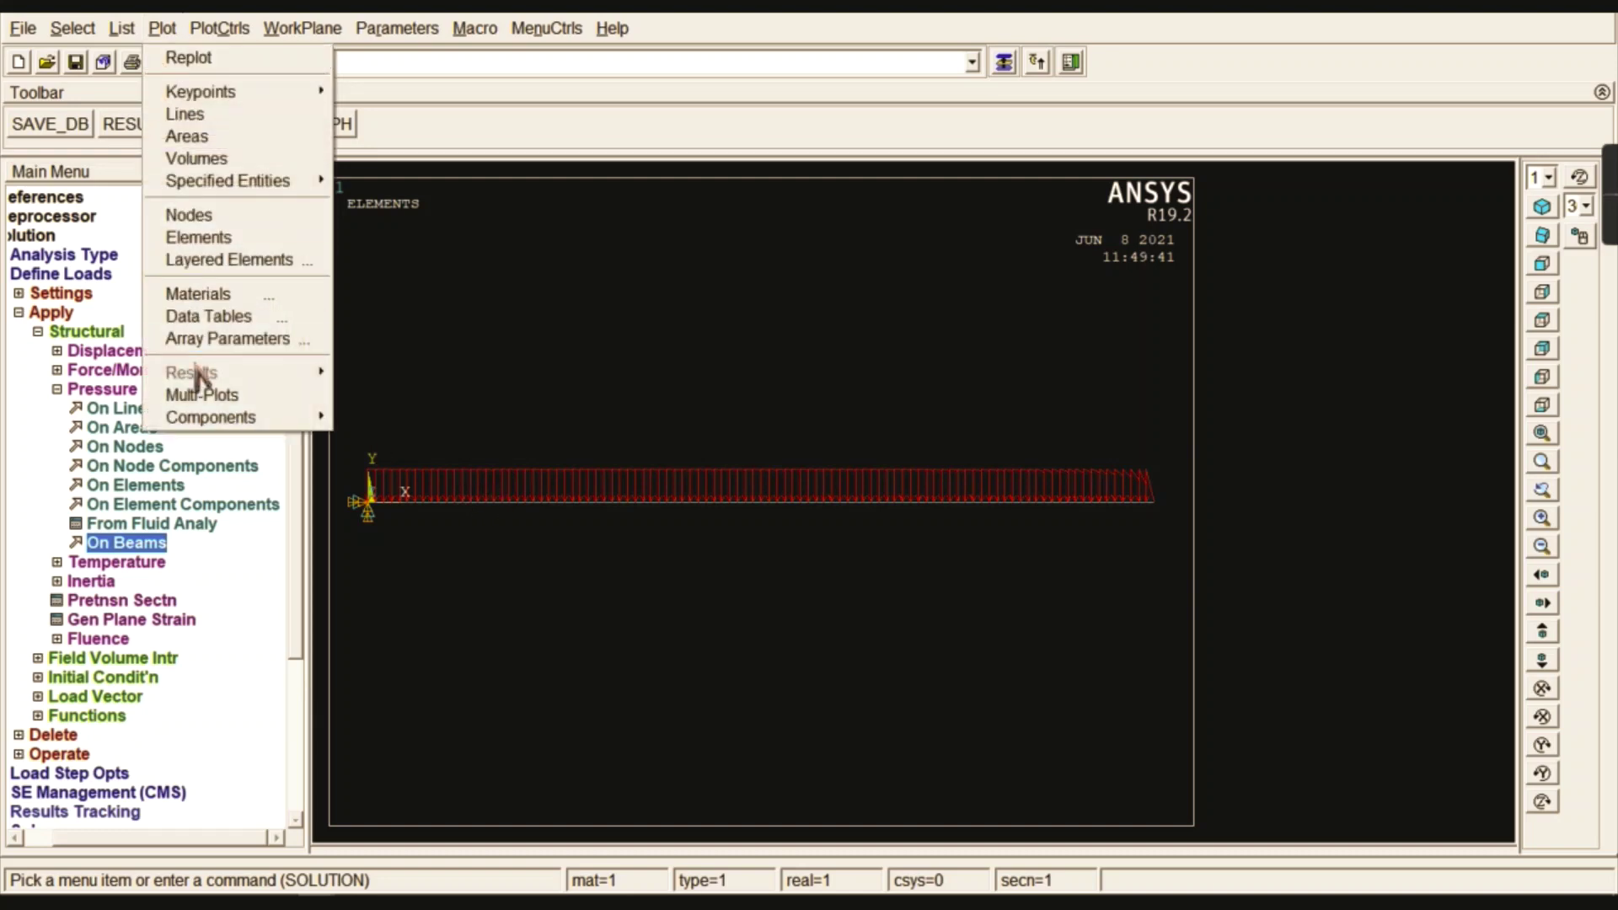
pyautogui.click(226, 402)
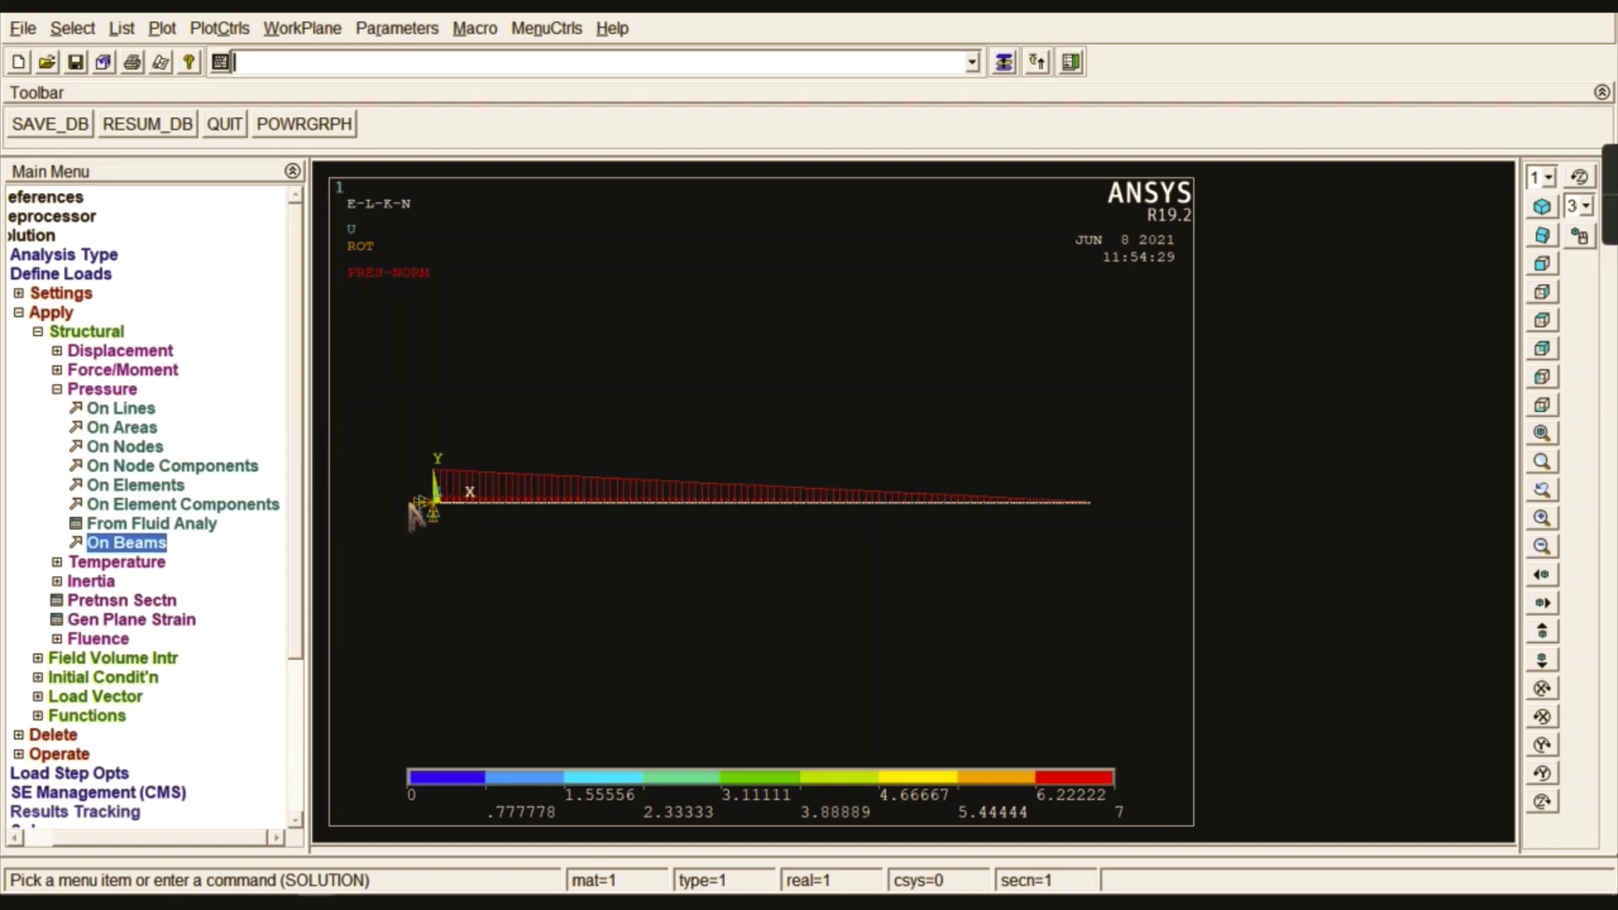
pyautogui.scroll(2, 426, 519)
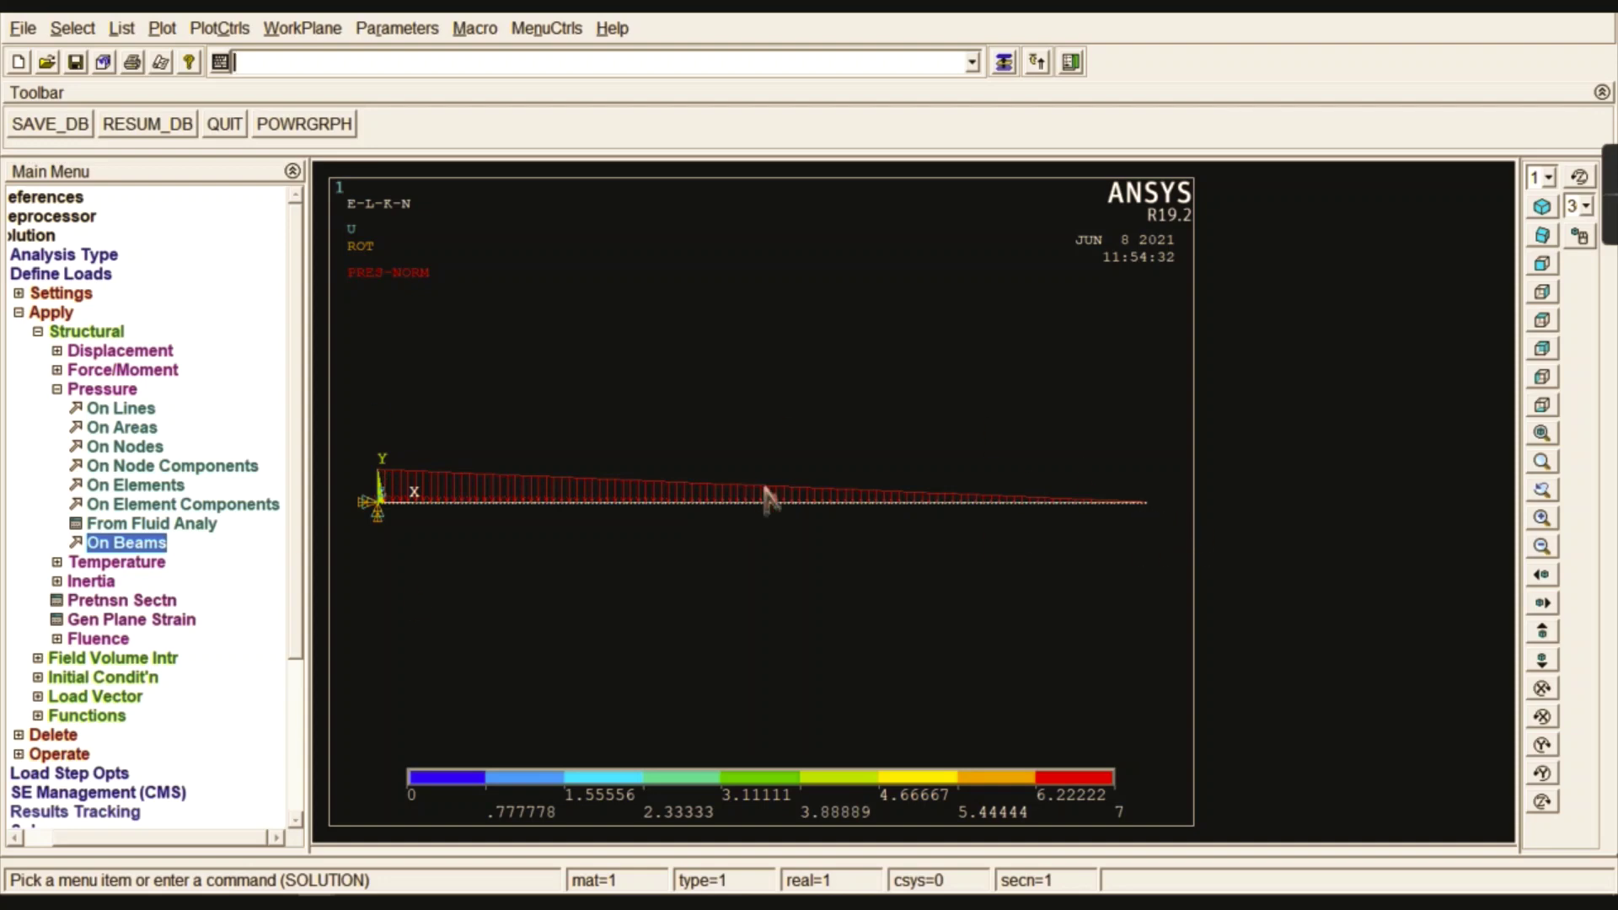
pyautogui.scroll(-1, 809, 567)
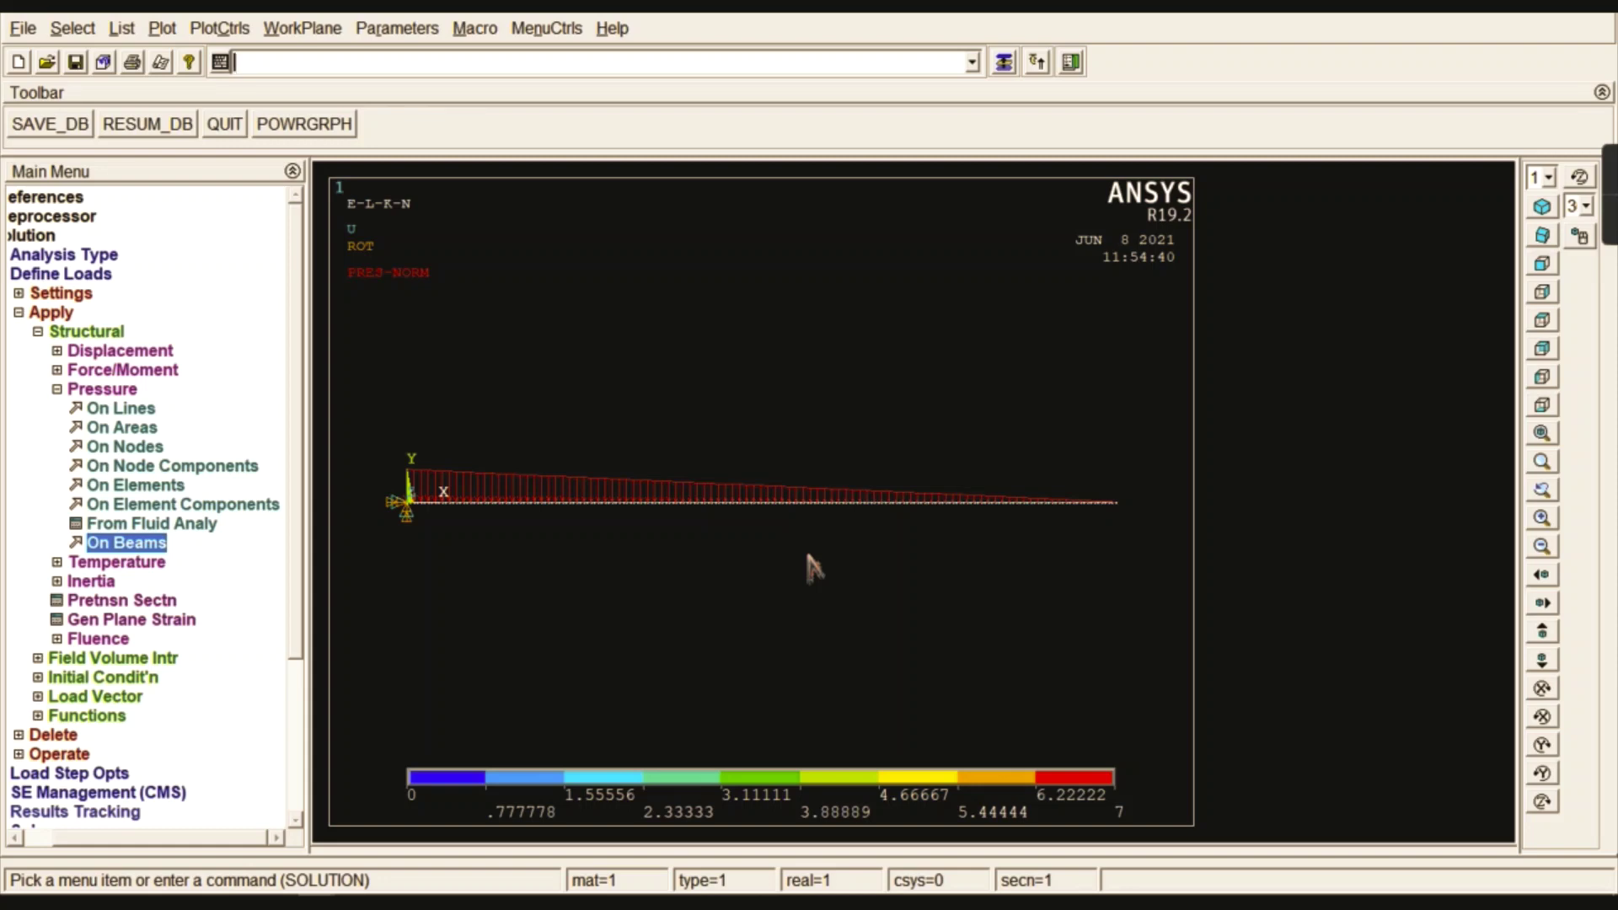
# Solve the current load step and close the completion note and the solution status window
pyautogui.click(114, 390)
pyautogui.click(105, 332)
pyautogui.click(99, 315)
pyautogui.click(99, 316)
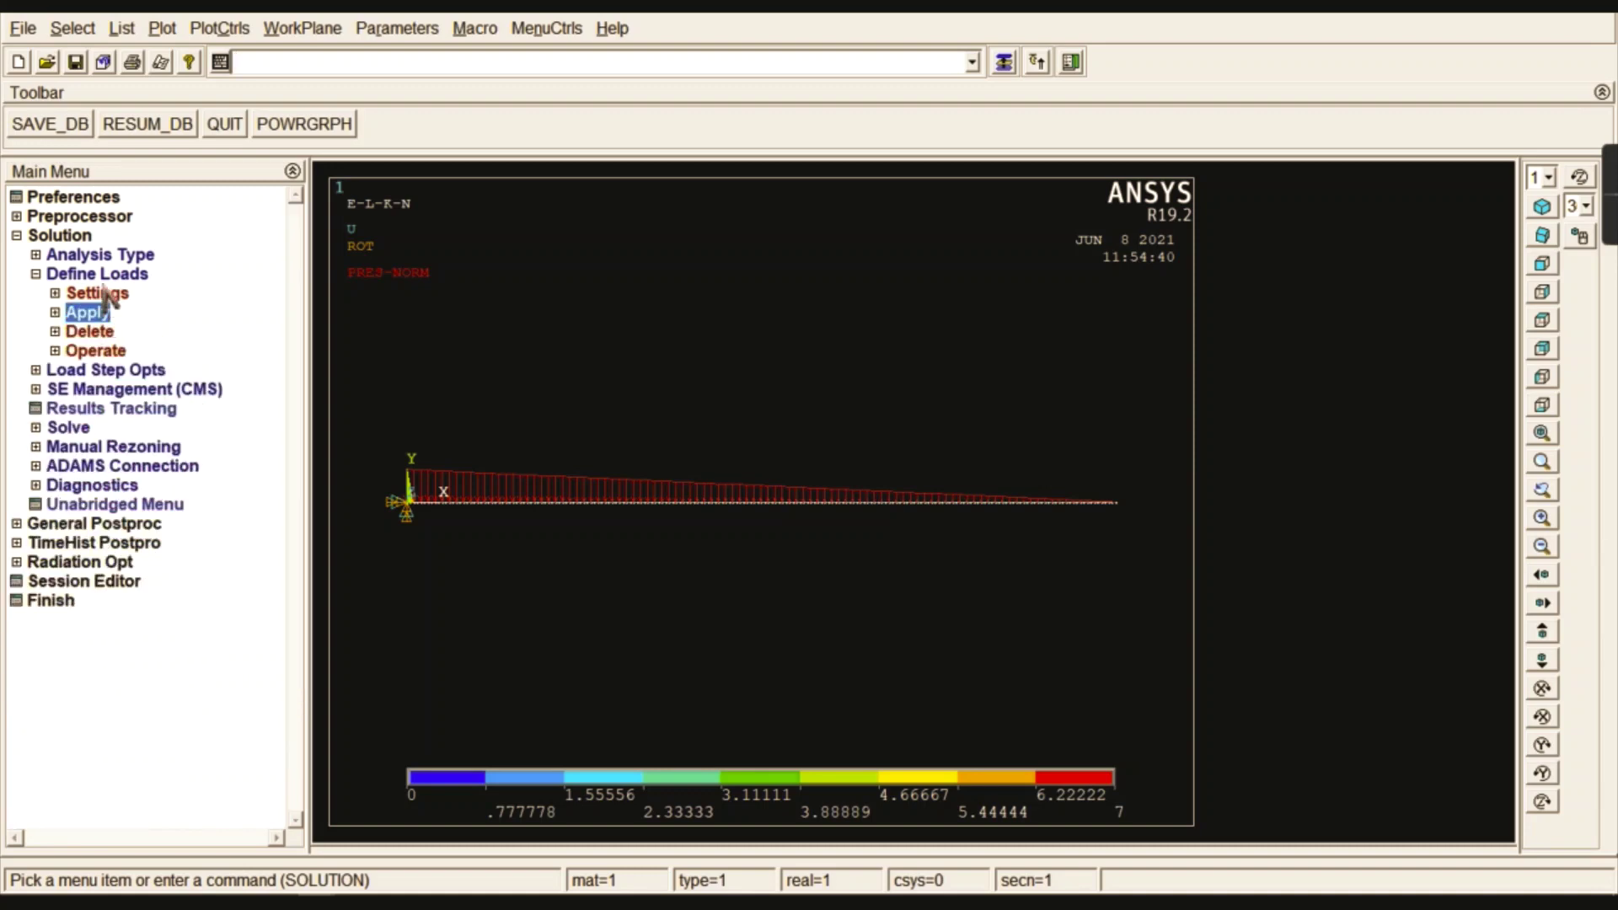
pyautogui.click(106, 275)
pyautogui.click(81, 352)
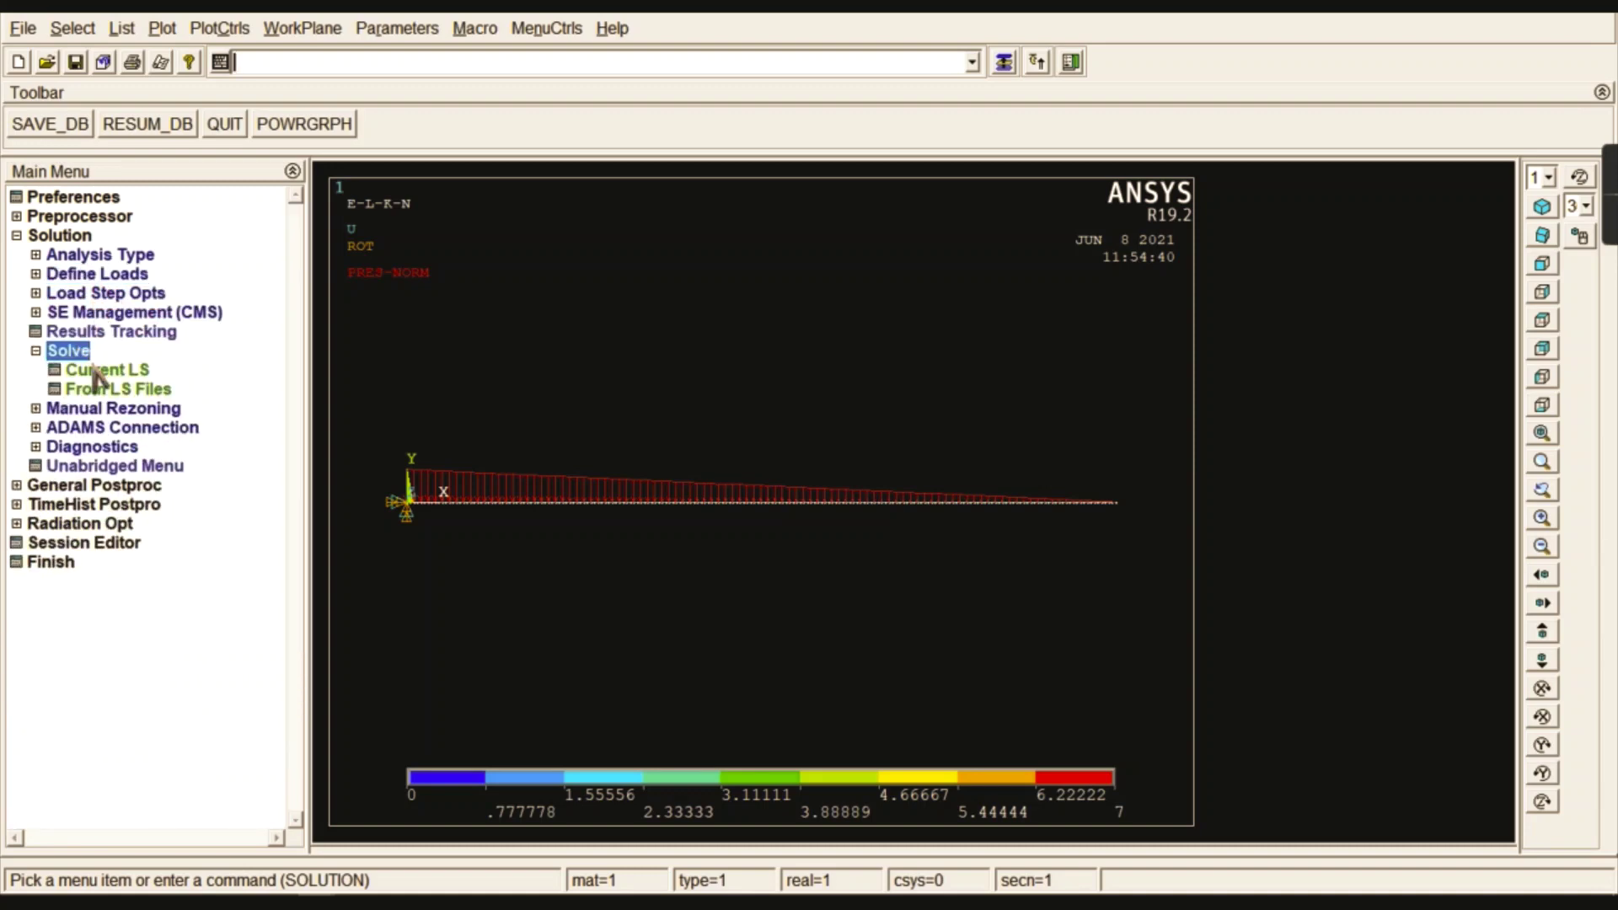
pyautogui.click(93, 370)
pyautogui.click(797, 547)
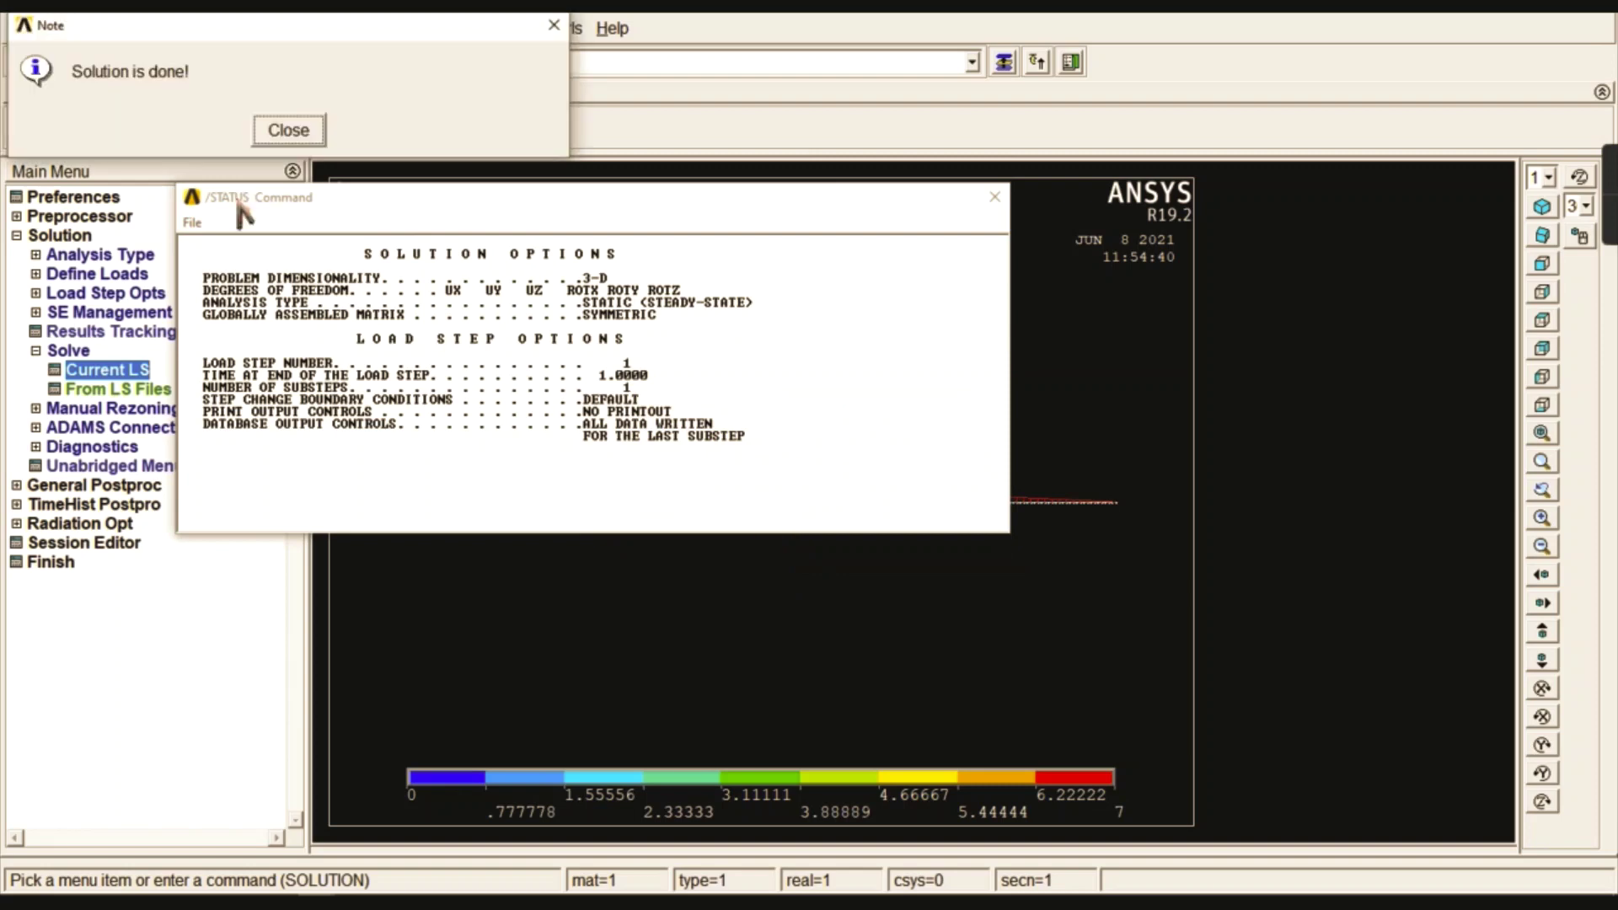
pyautogui.click(287, 133)
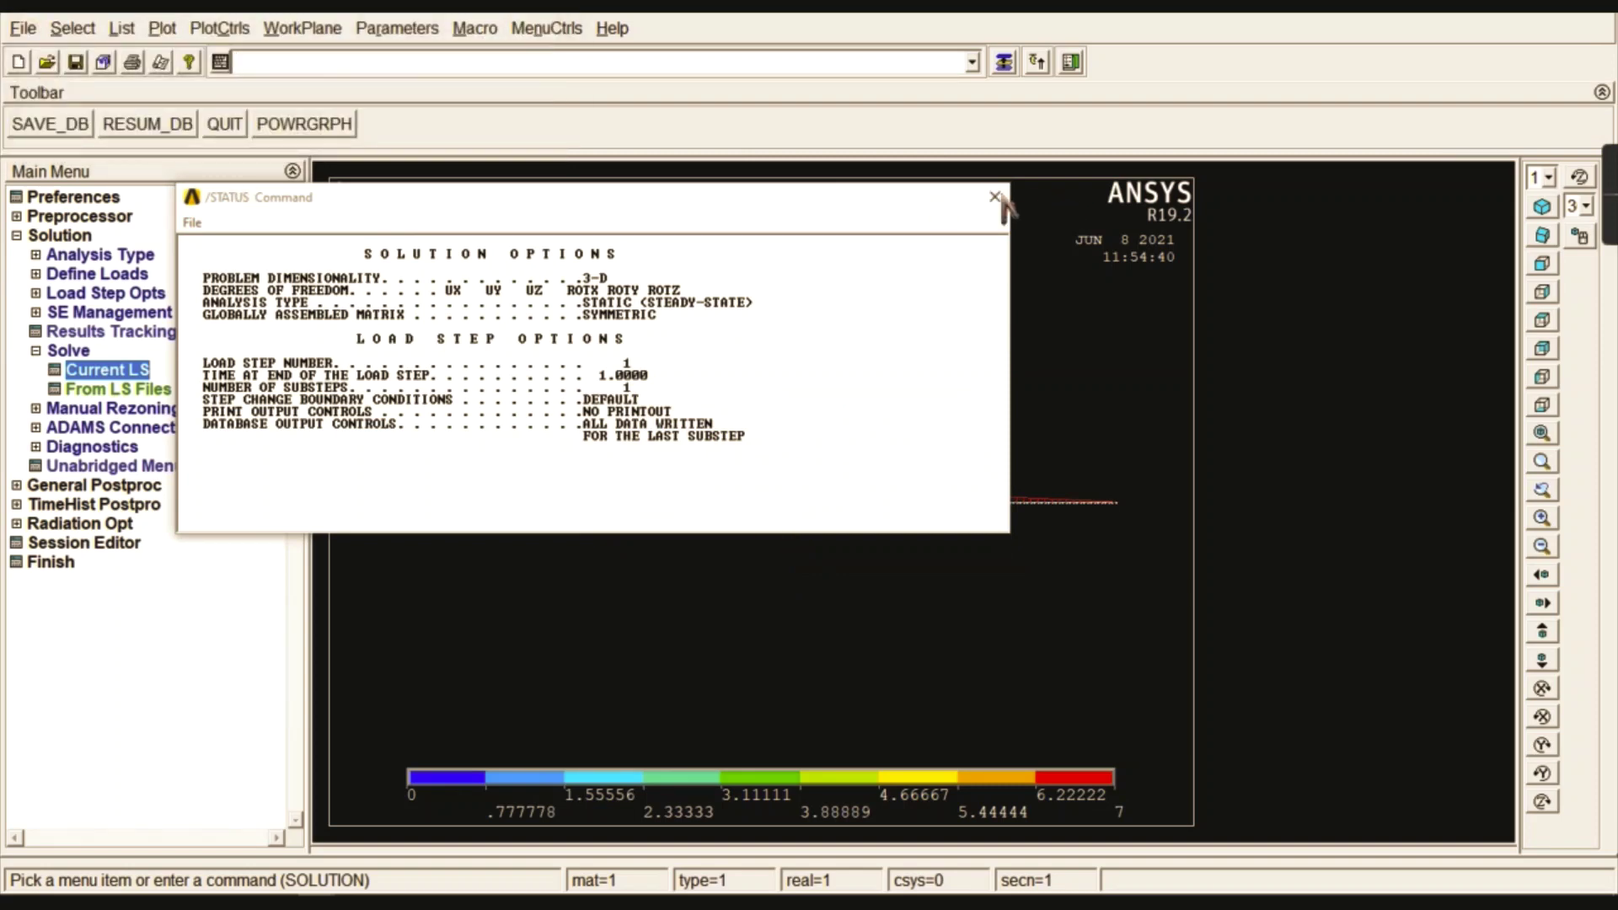
pyautogui.click(994, 198)
# Plot the beam's deformed shape together with the undeformed shape
pyautogui.click(63, 236)
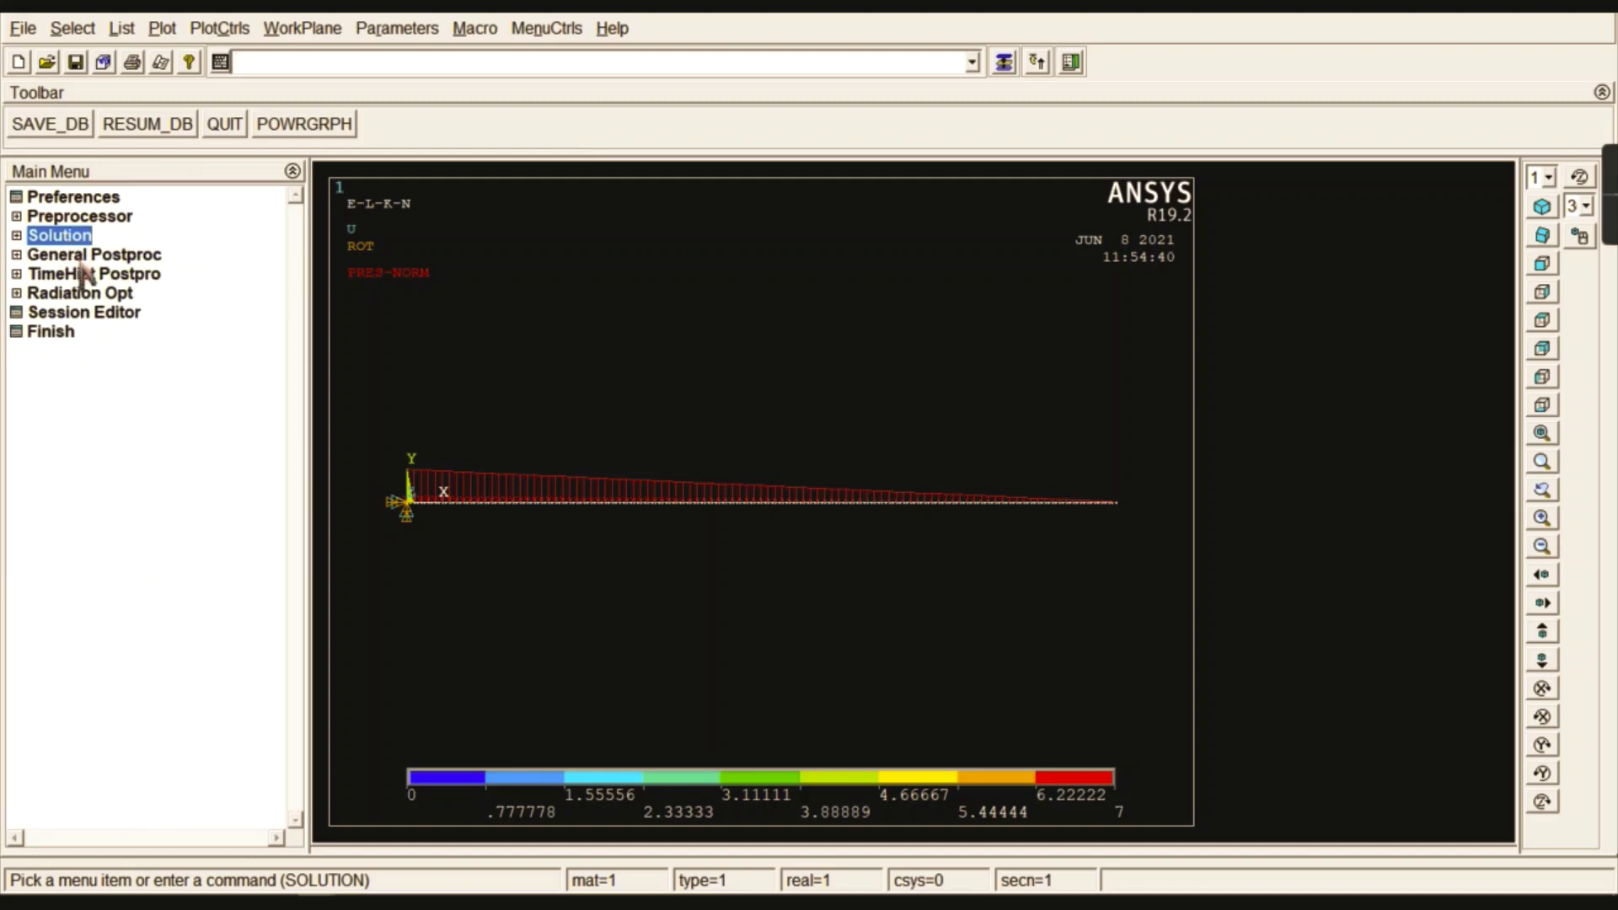
pyautogui.click(84, 255)
pyautogui.click(88, 351)
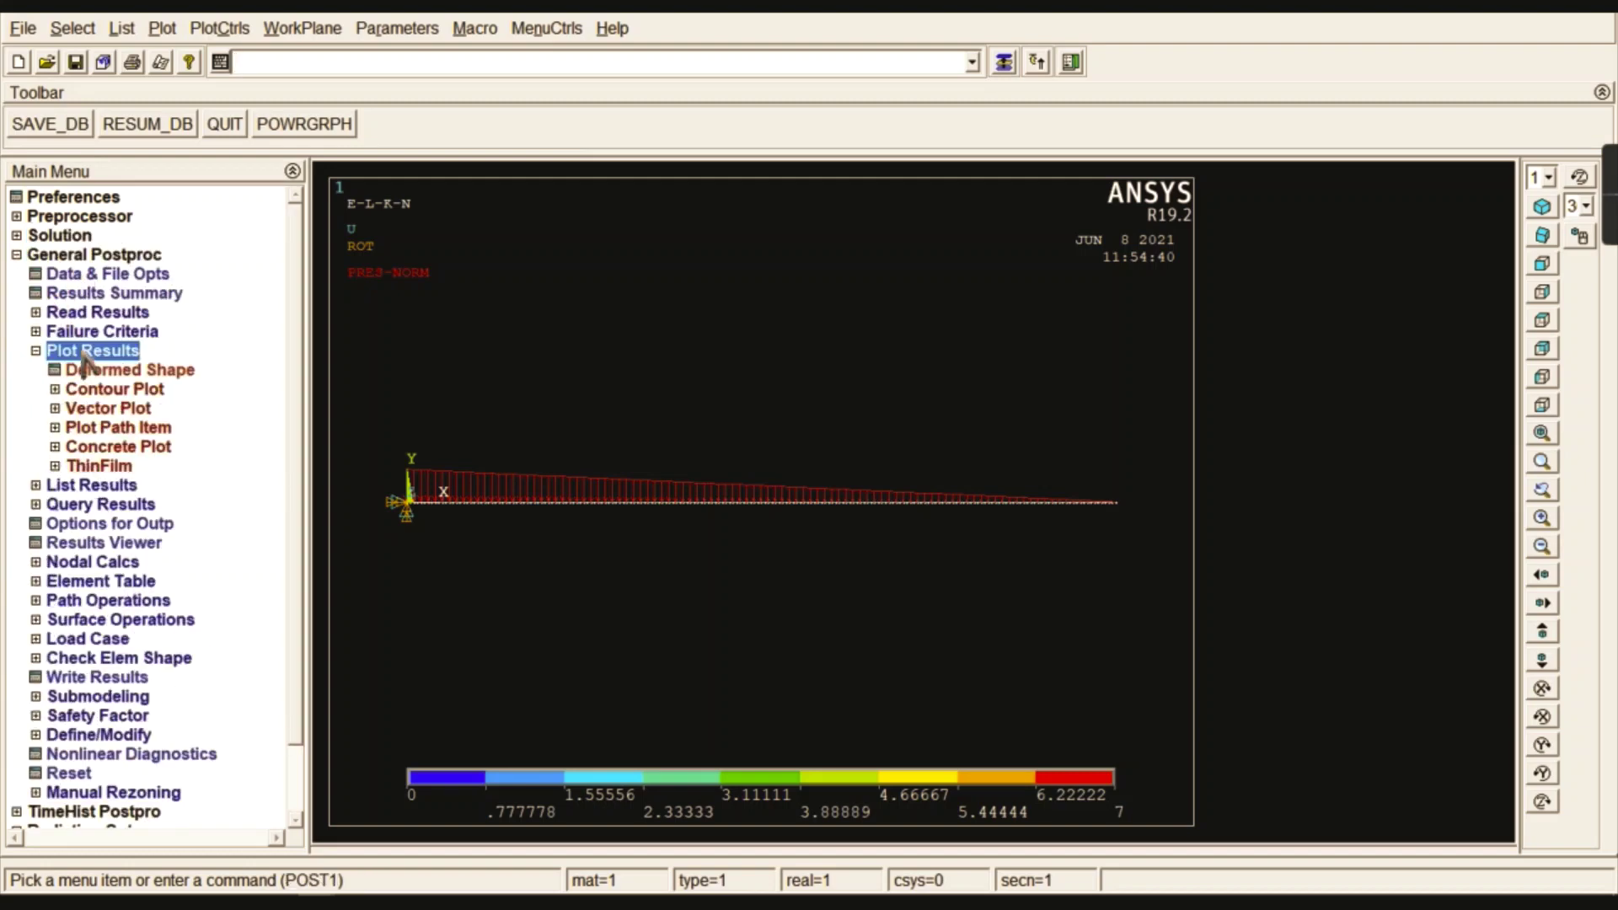
pyautogui.click(105, 370)
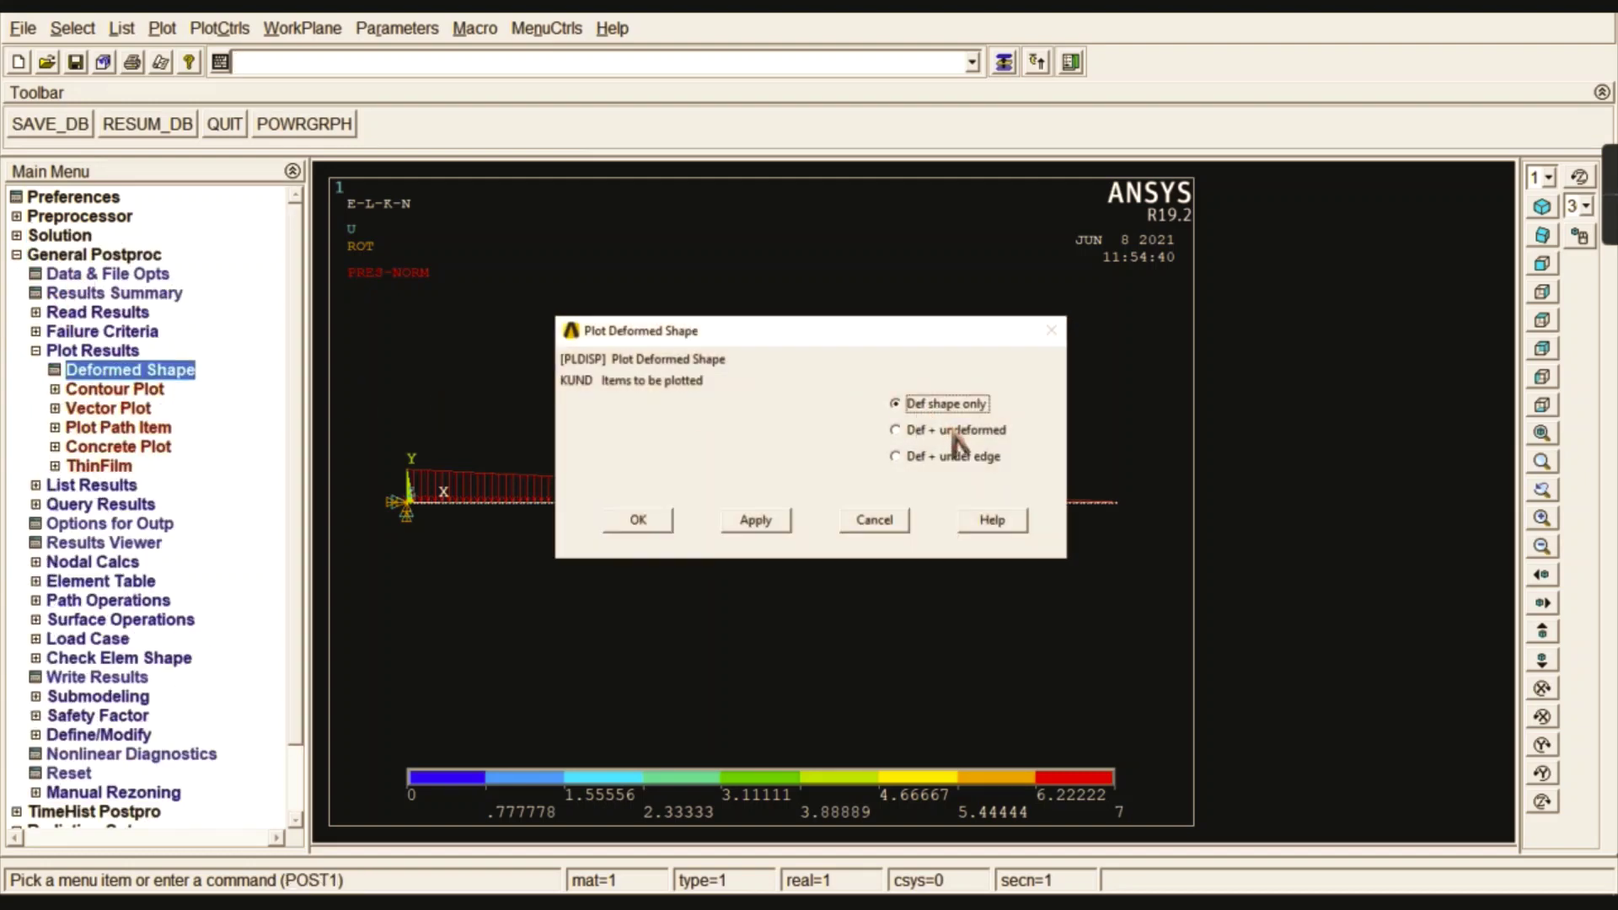
pyautogui.click(895, 429)
pyautogui.click(644, 520)
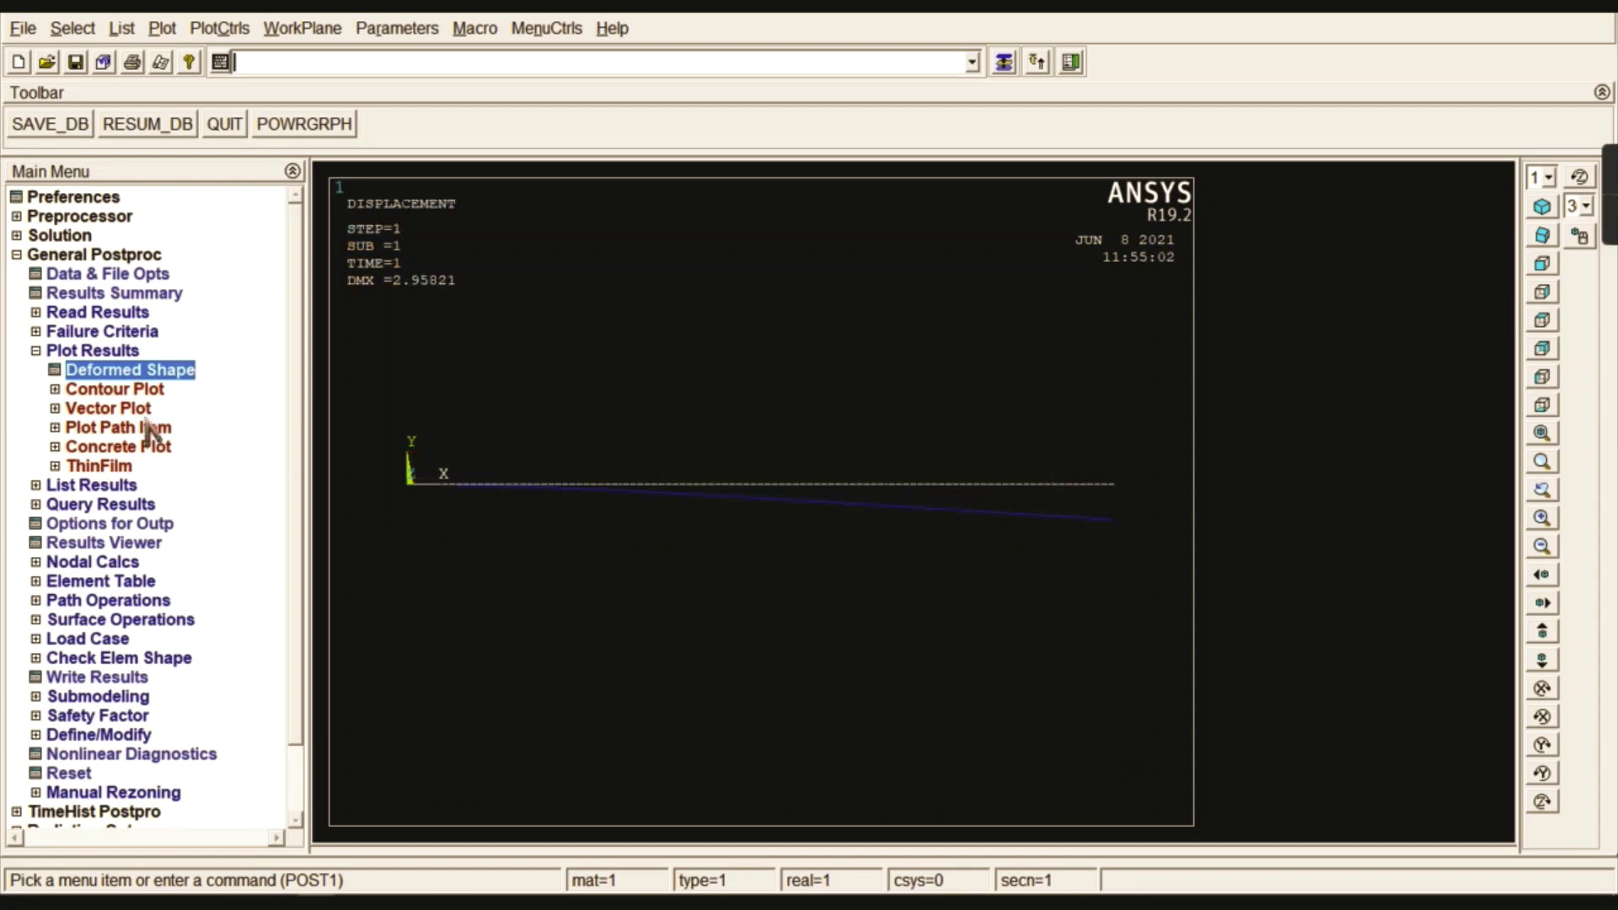
# Plot the nodal solution contour of the displacement vector sum with the deformed shape only
pyautogui.click(122, 390)
pyautogui.click(128, 410)
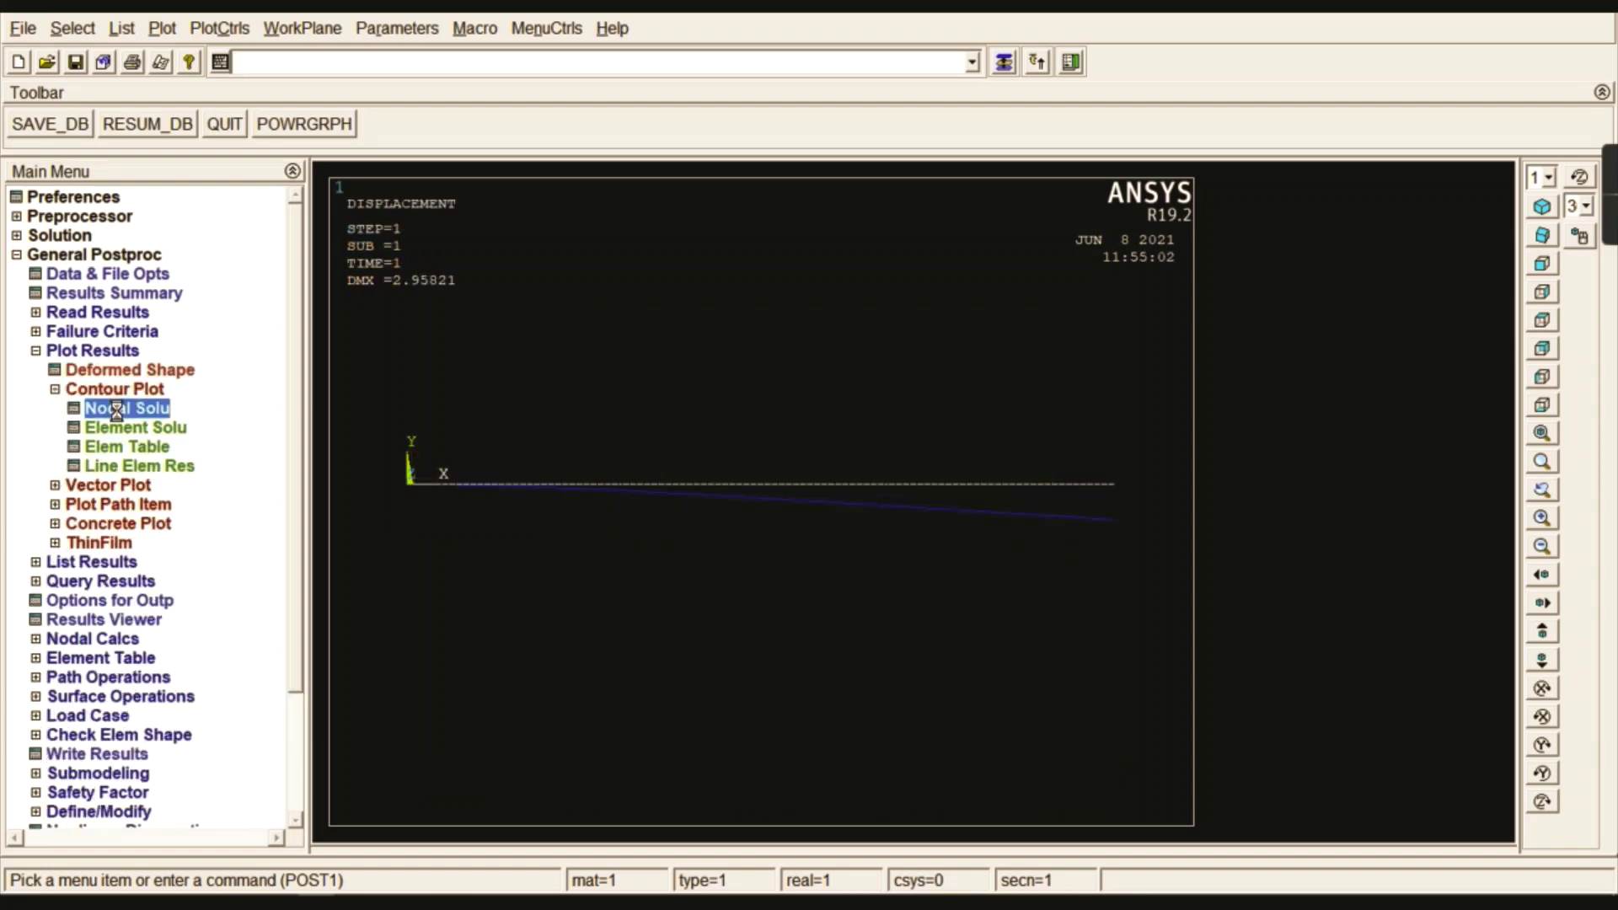
pyautogui.doubleClick(623, 235)
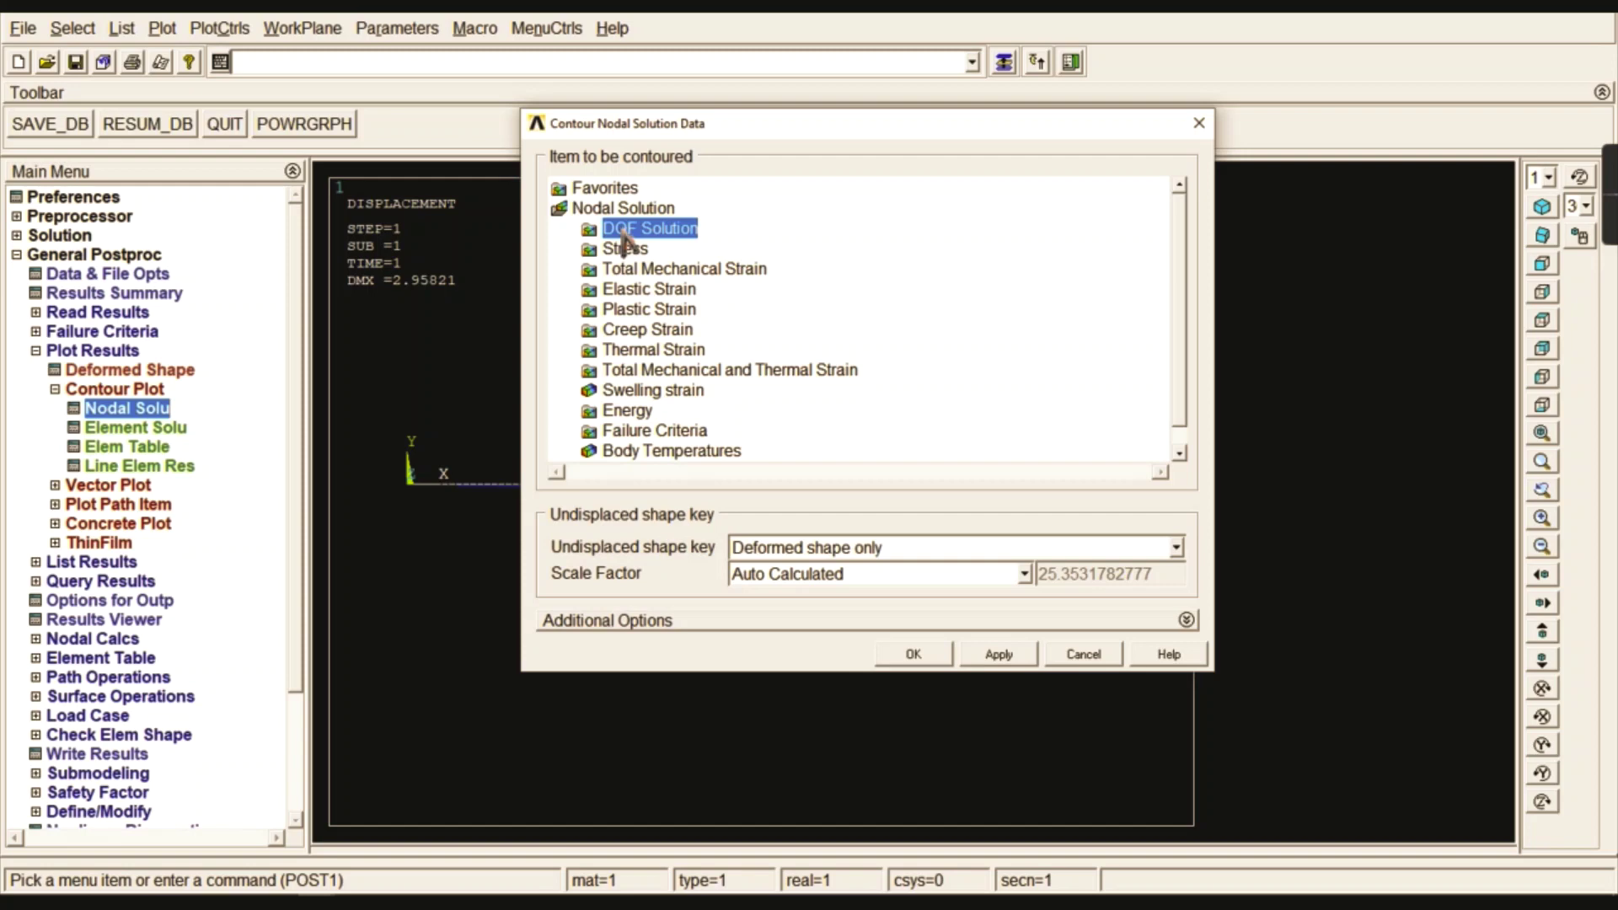
pyautogui.click(678, 317)
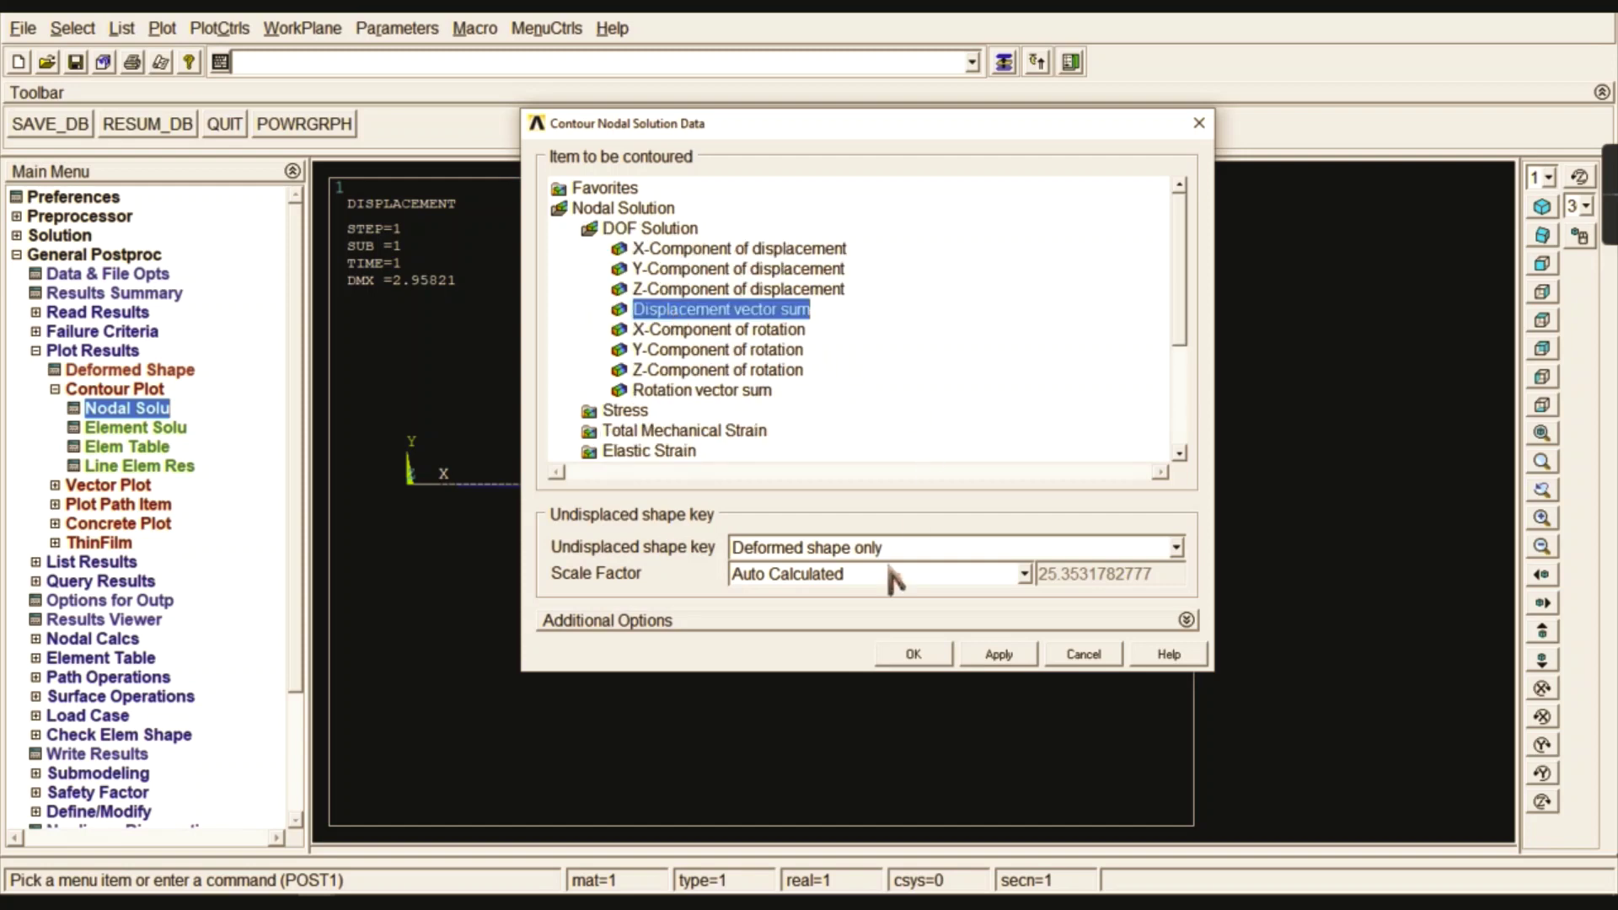
pyautogui.click(913, 654)
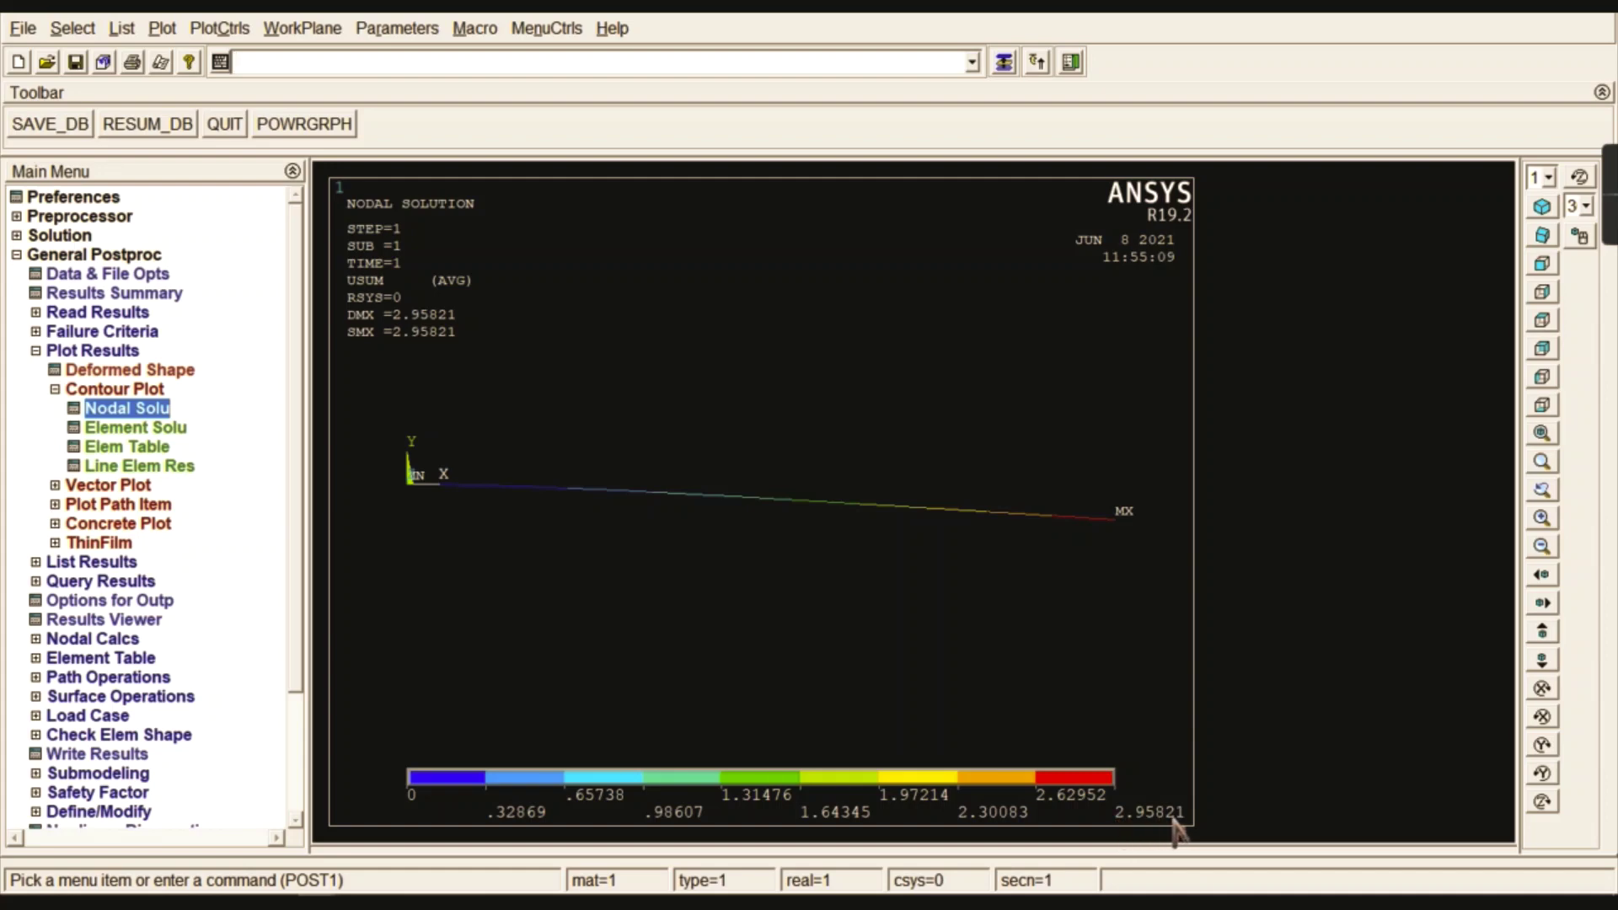
# Turn on the display of element shapes for the displacement contour and show the I-section beam in isometric view
pyautogui.click(1543, 235)
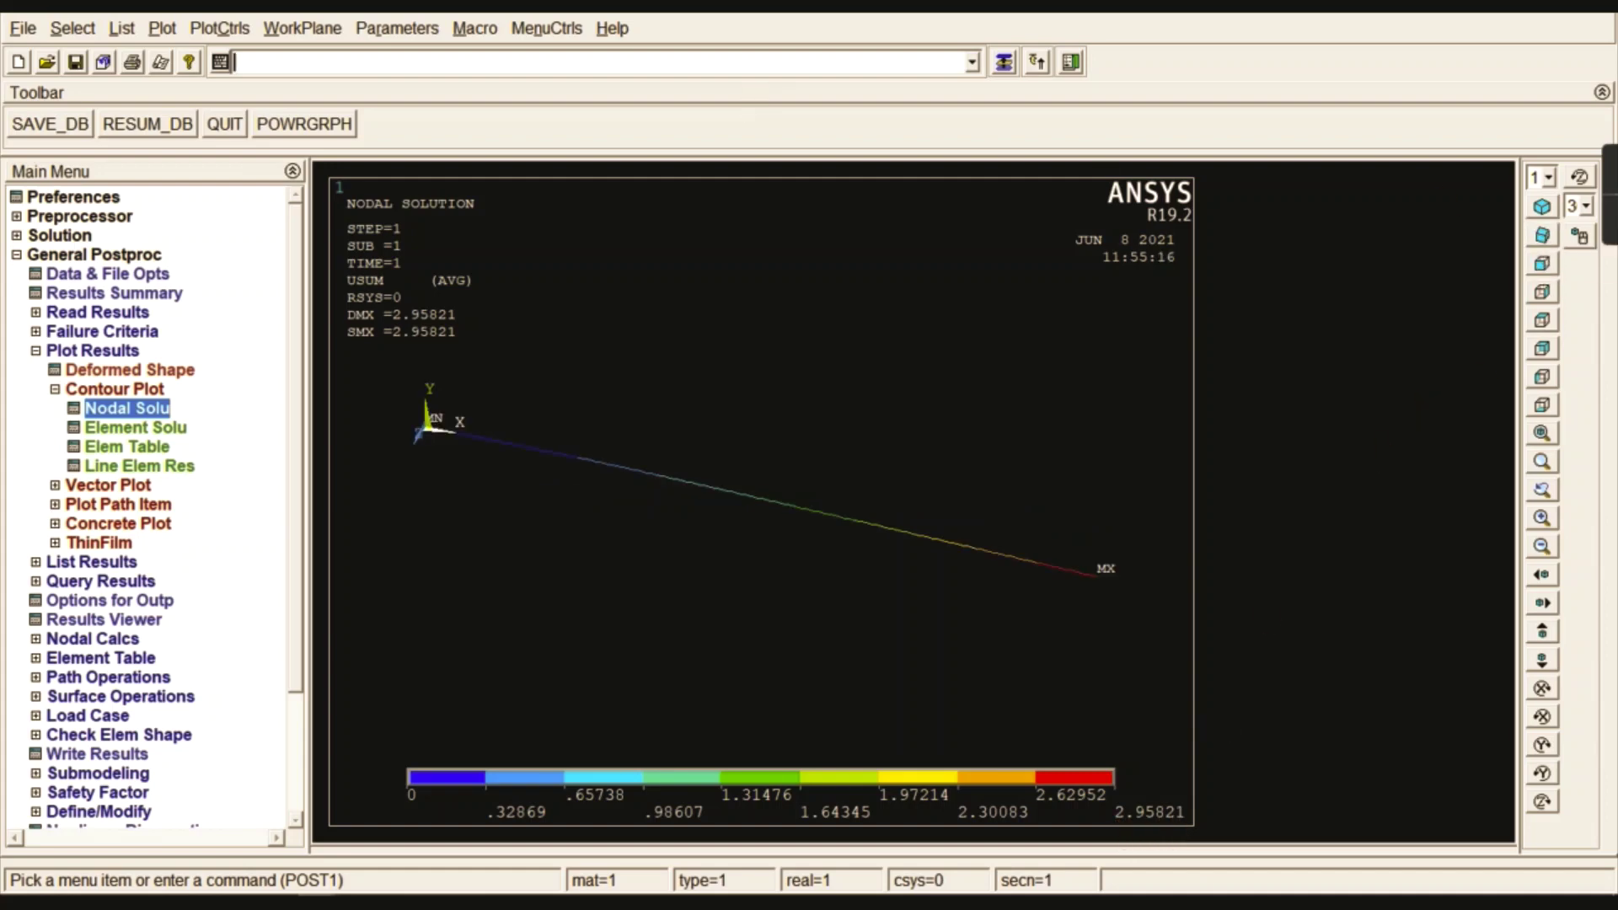
pyautogui.click(221, 28)
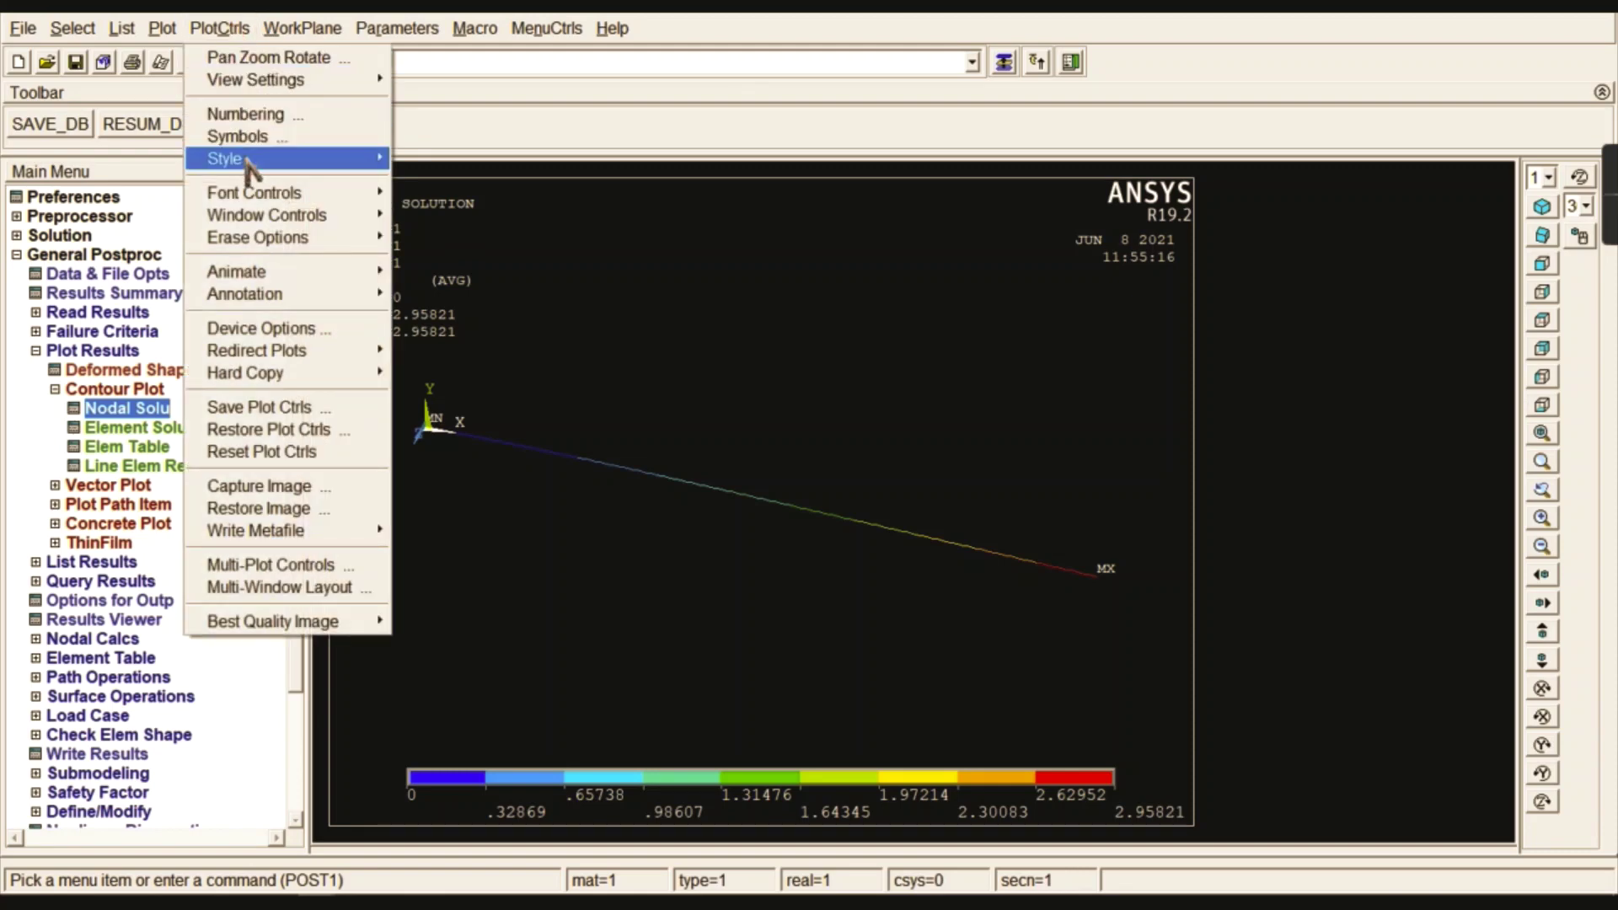
pyautogui.moveTo(258, 169)
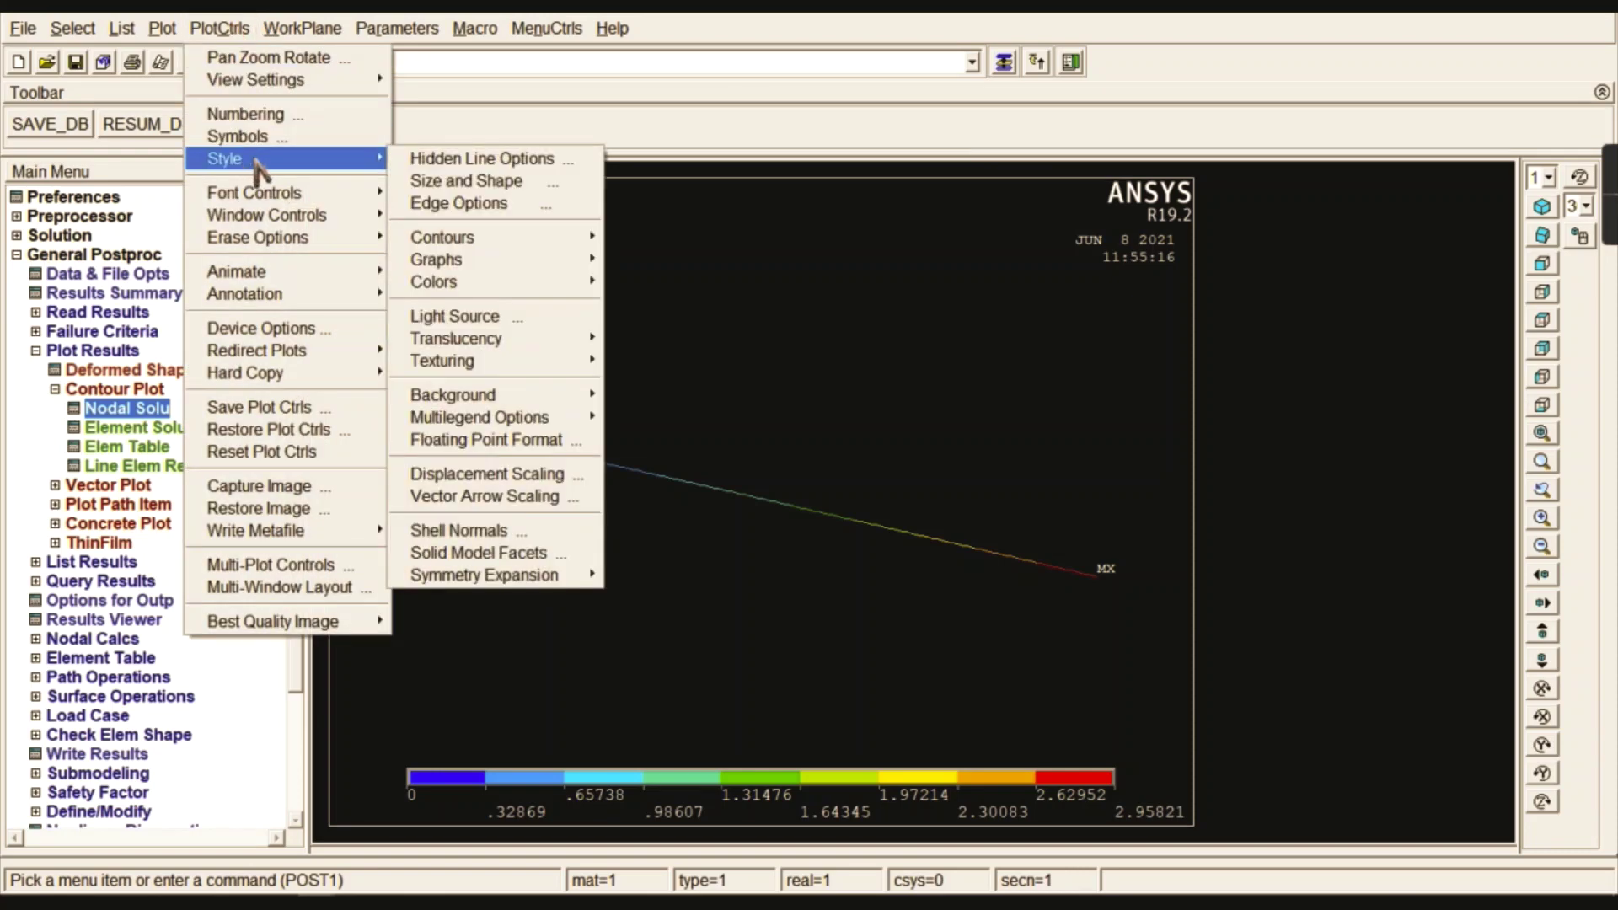
pyautogui.click(500, 193)
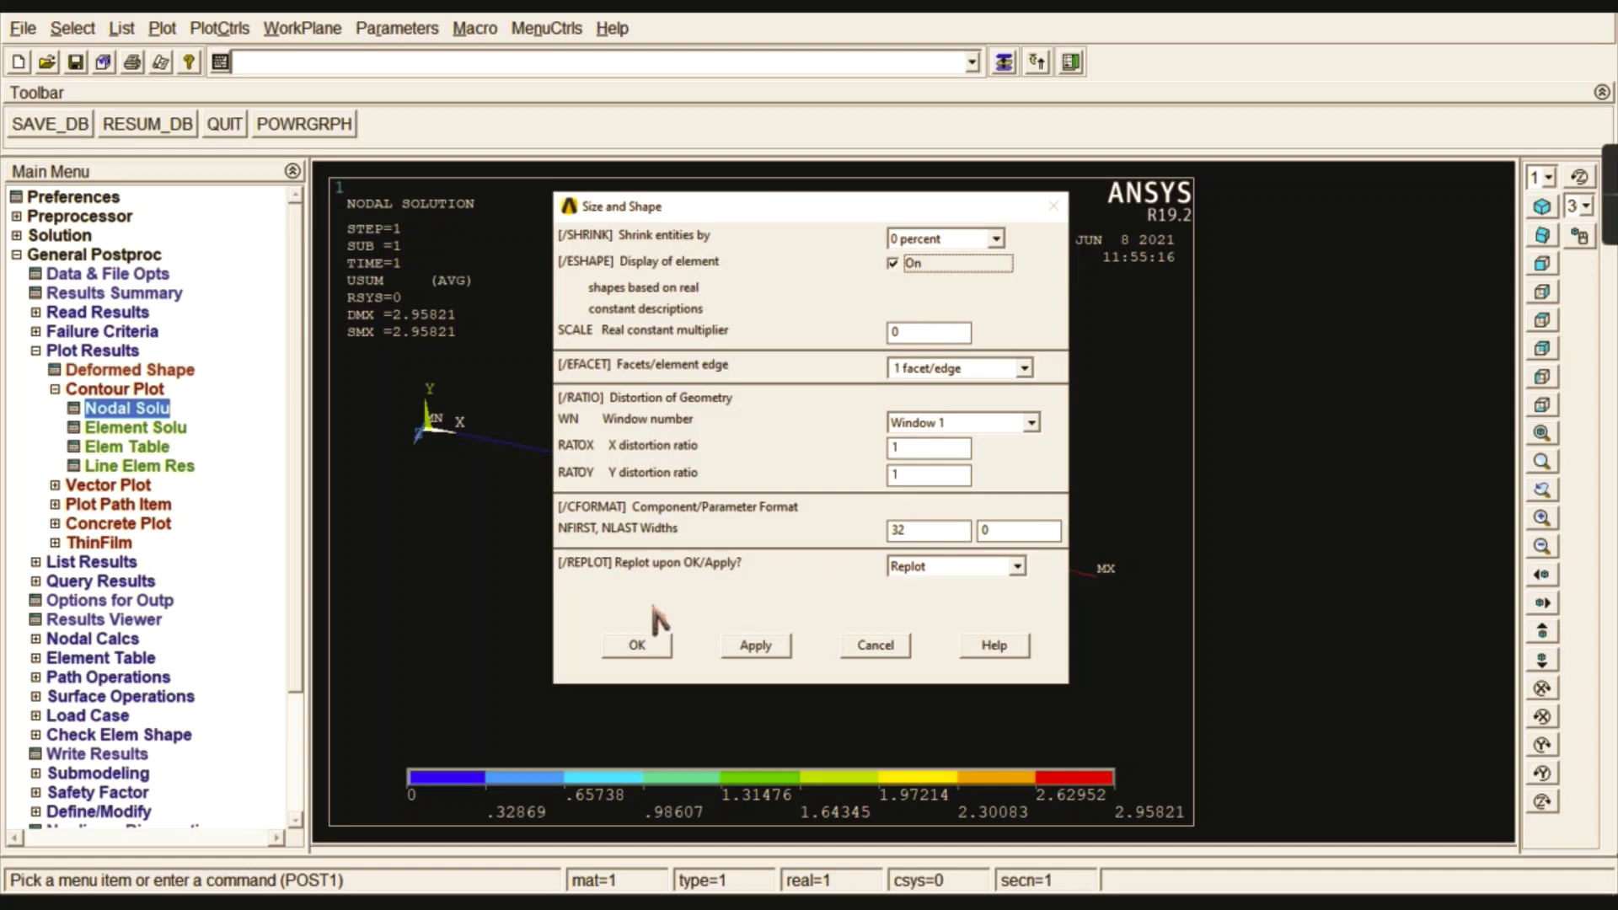
pyautogui.click(637, 644)
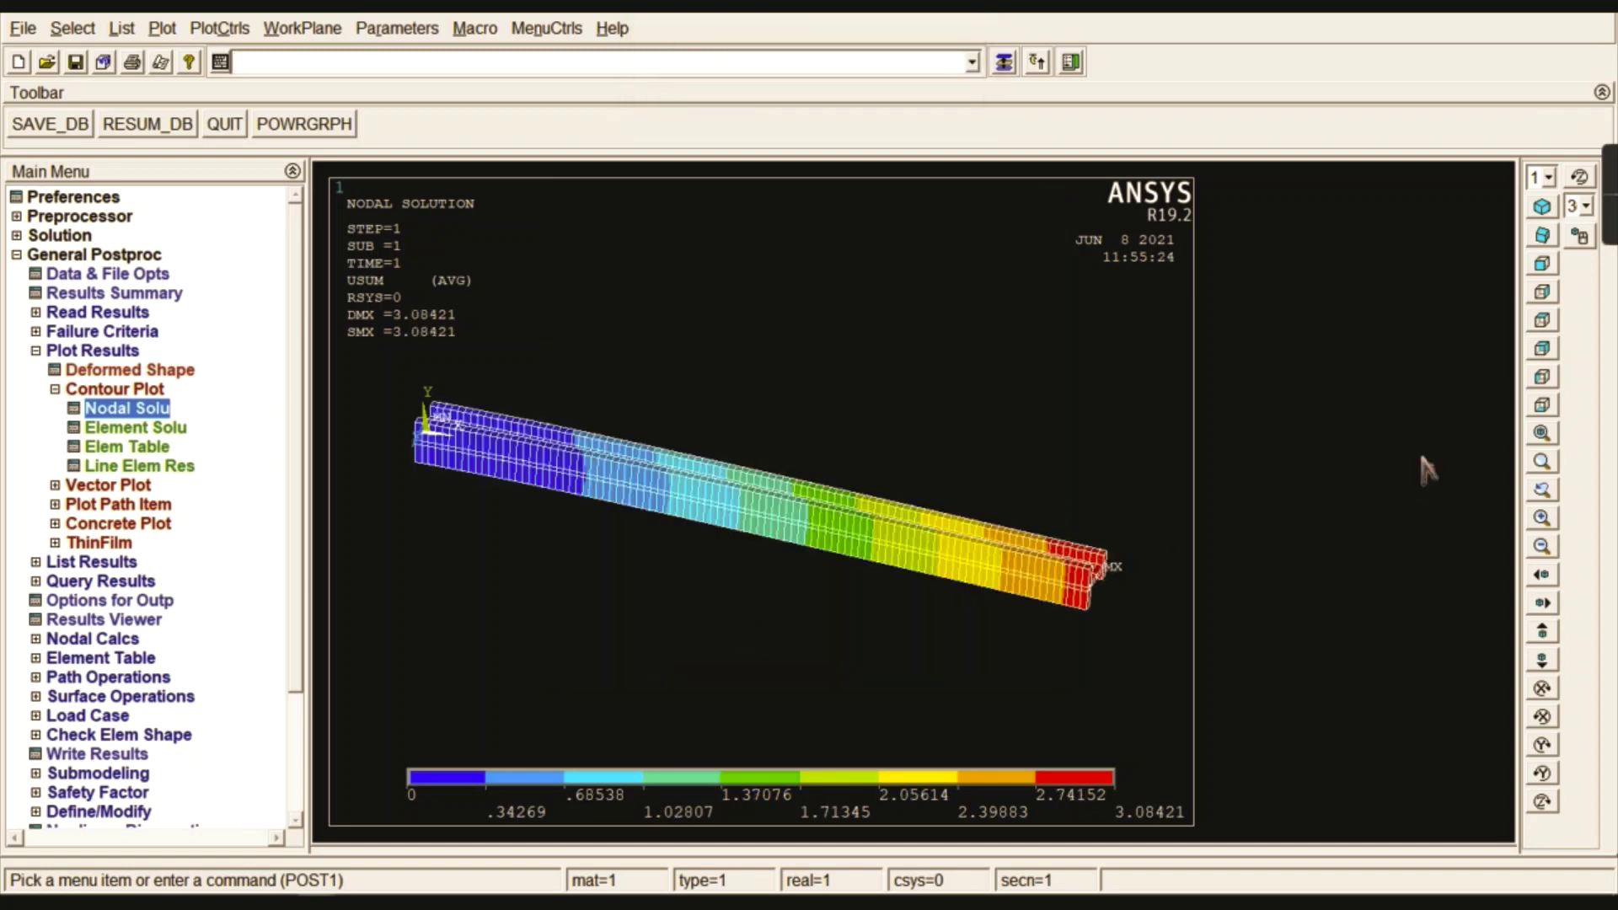
pyautogui.click(1542, 208)
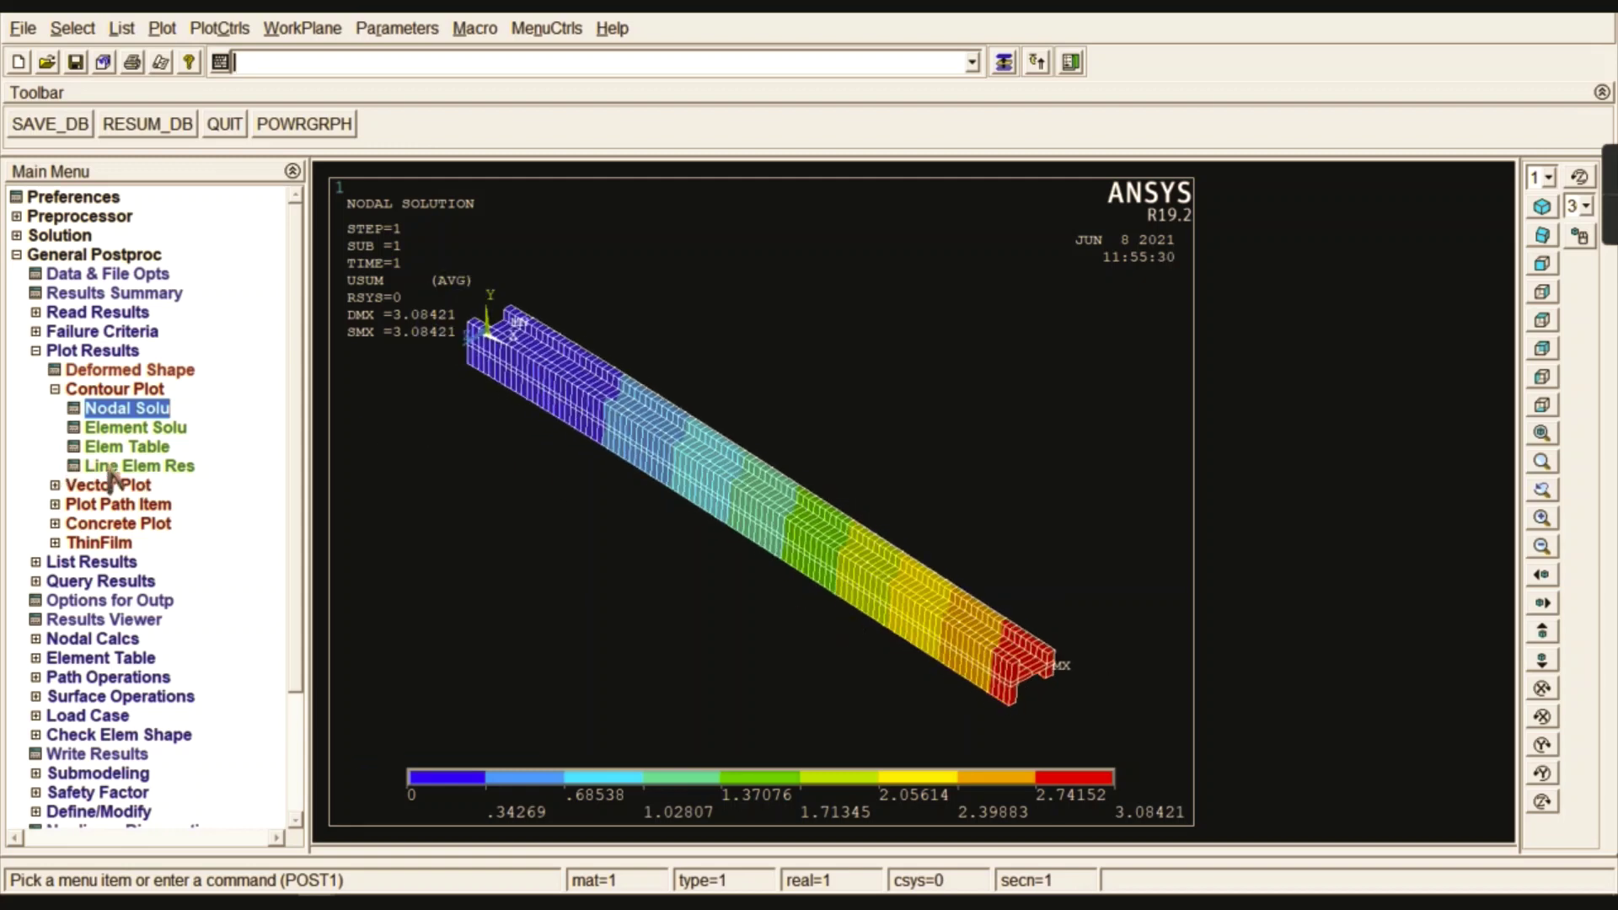
# Define the first element table item by sequence number as SMISC, 3
pyautogui.click(110, 389)
pyautogui.click(109, 353)
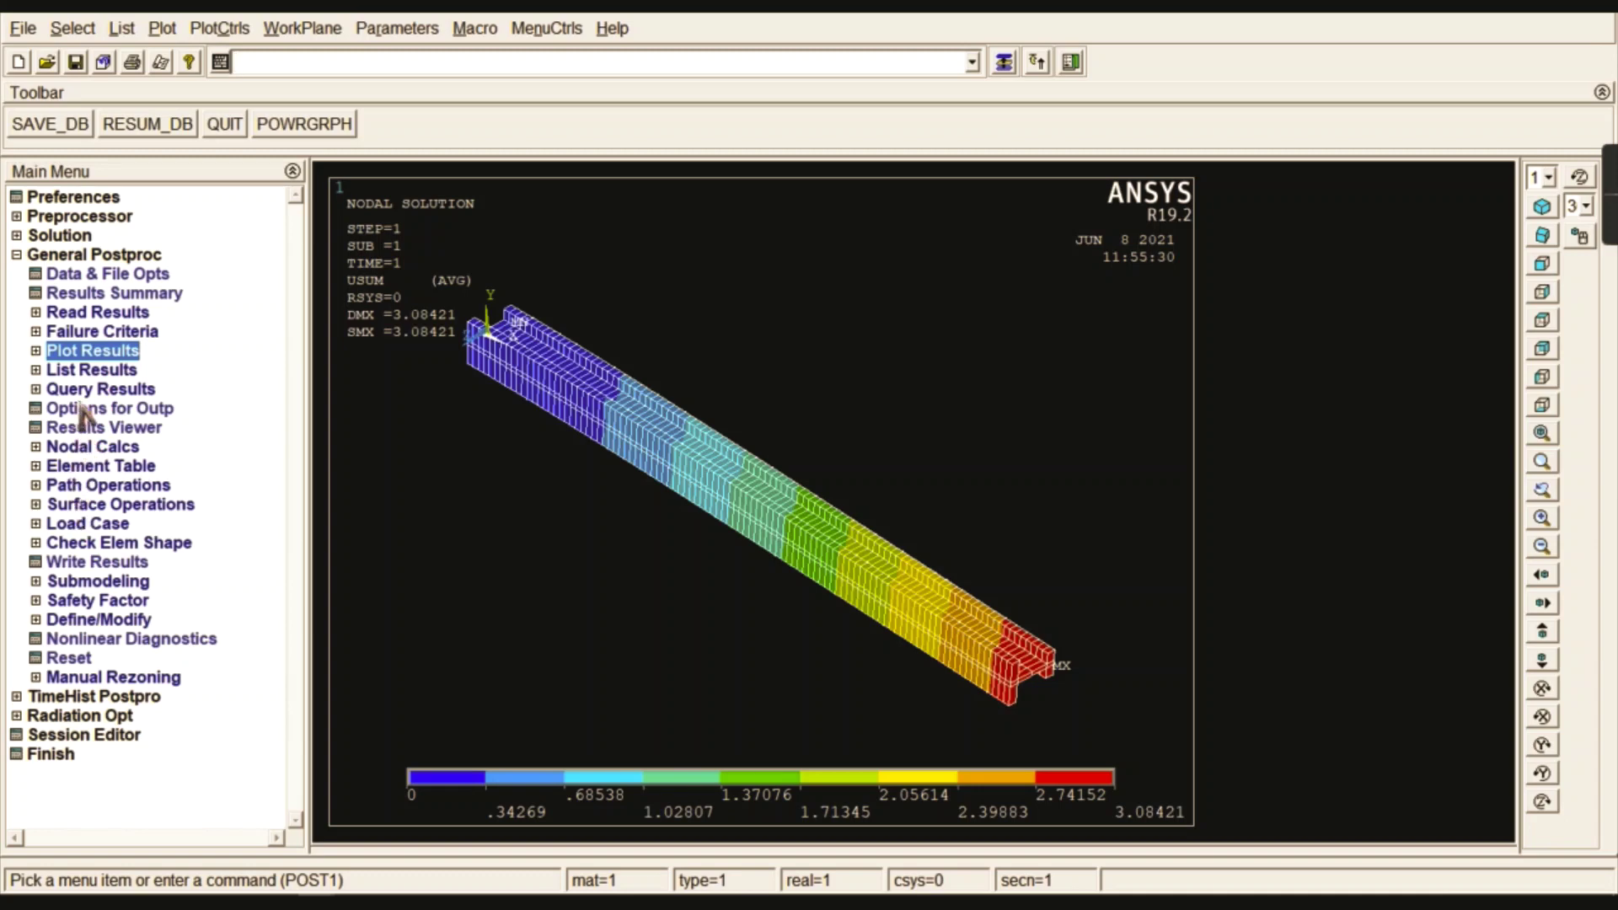
pyautogui.click(93, 467)
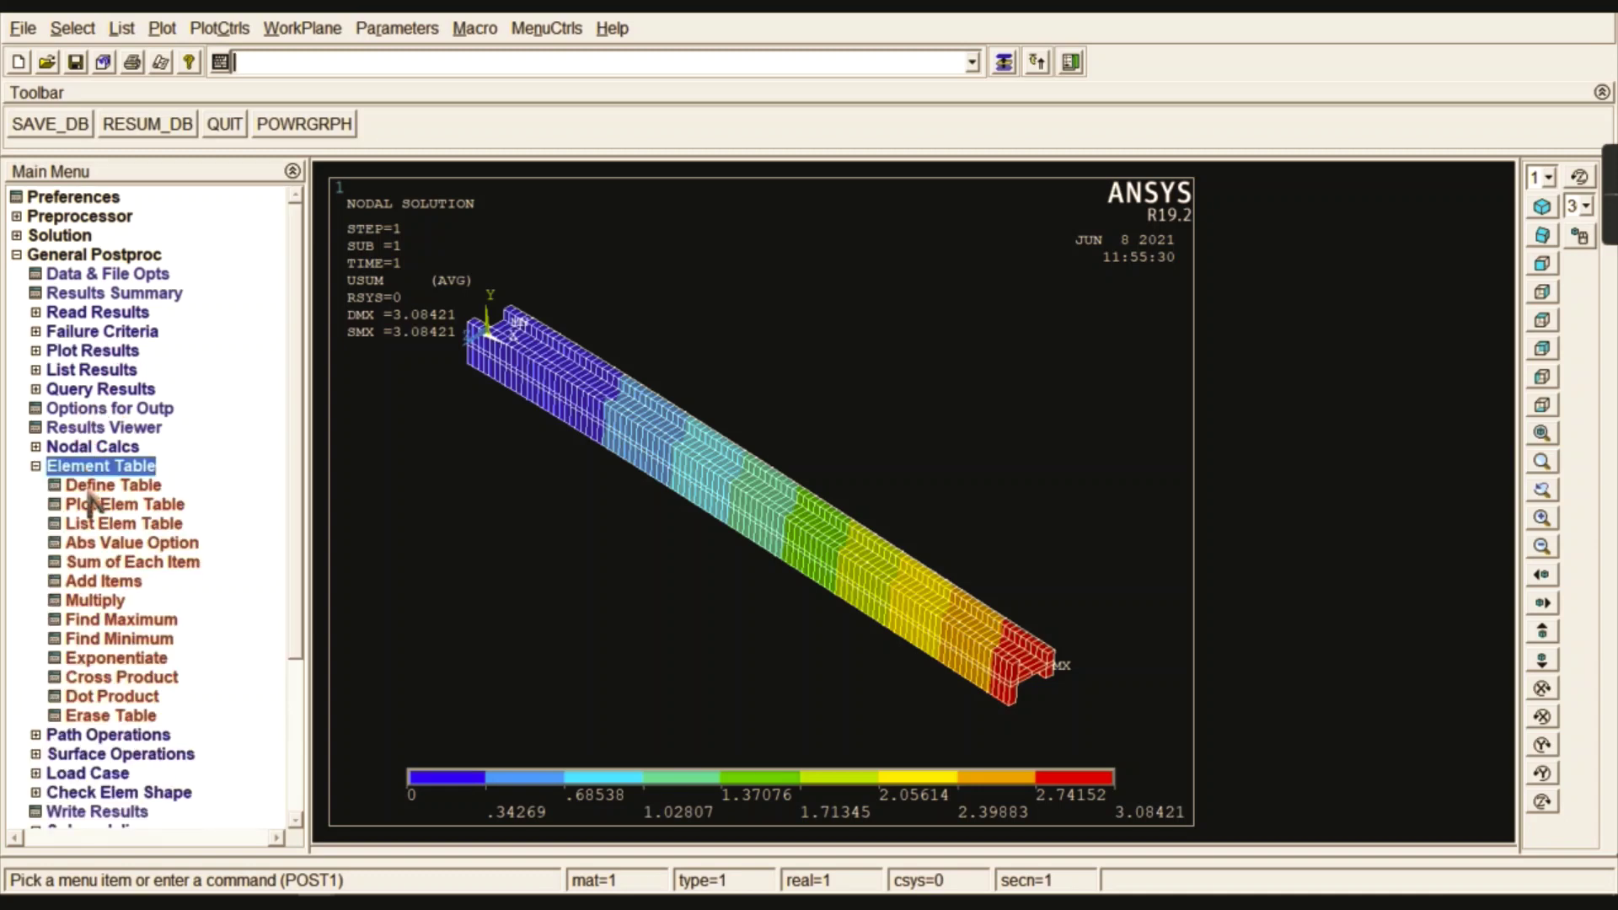
pyautogui.click(93, 487)
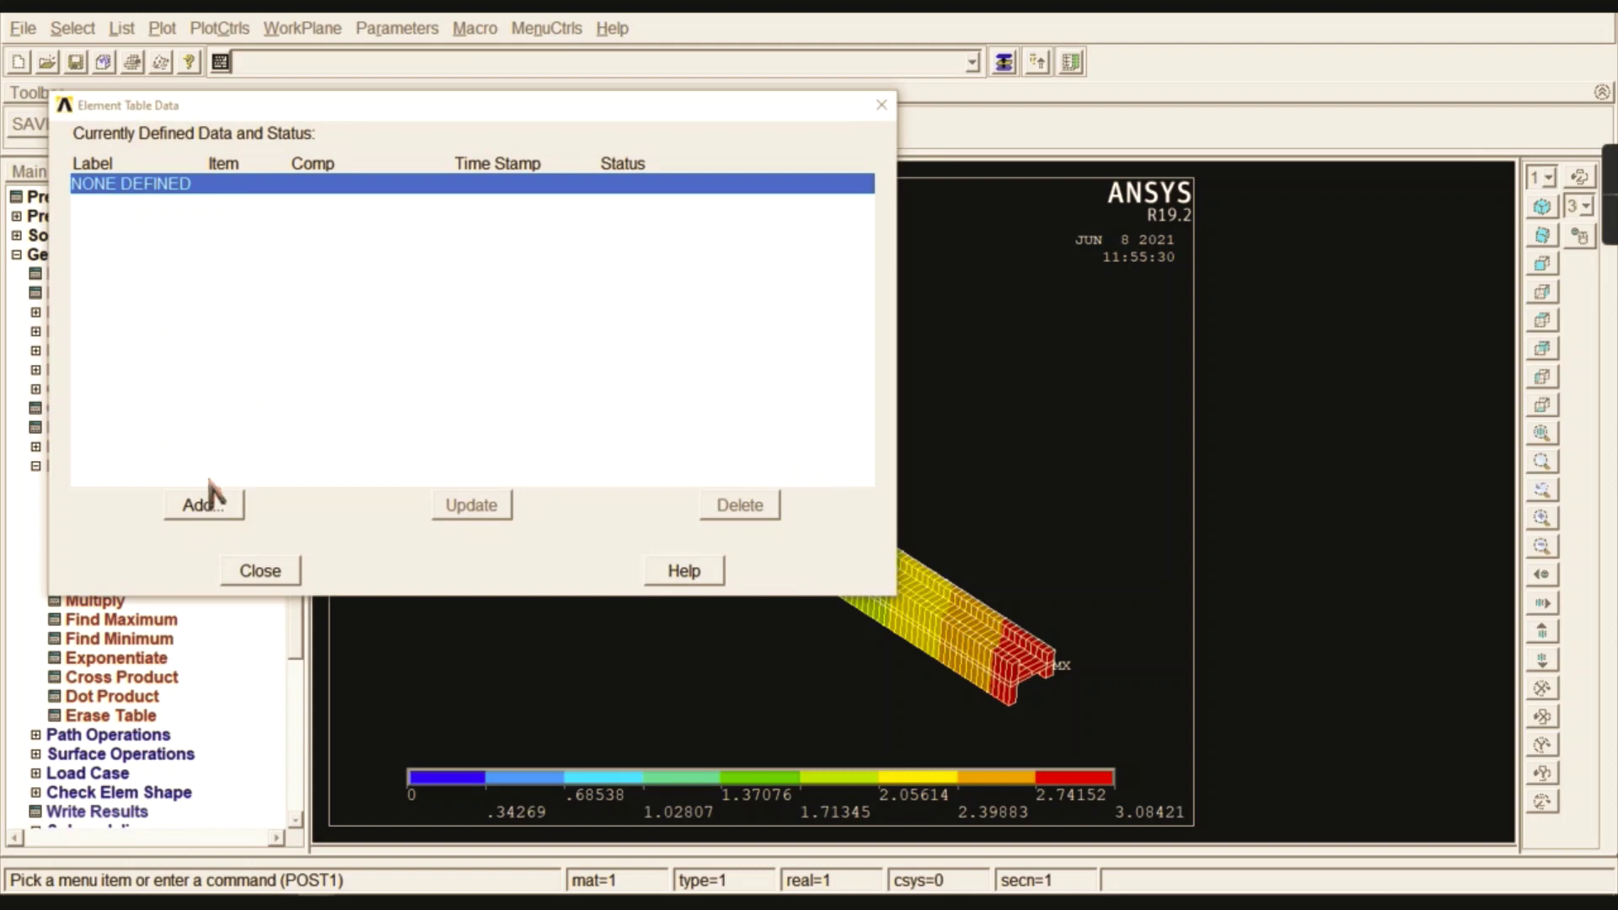
pyautogui.click(204, 505)
pyautogui.scroll(-2, 885, 455)
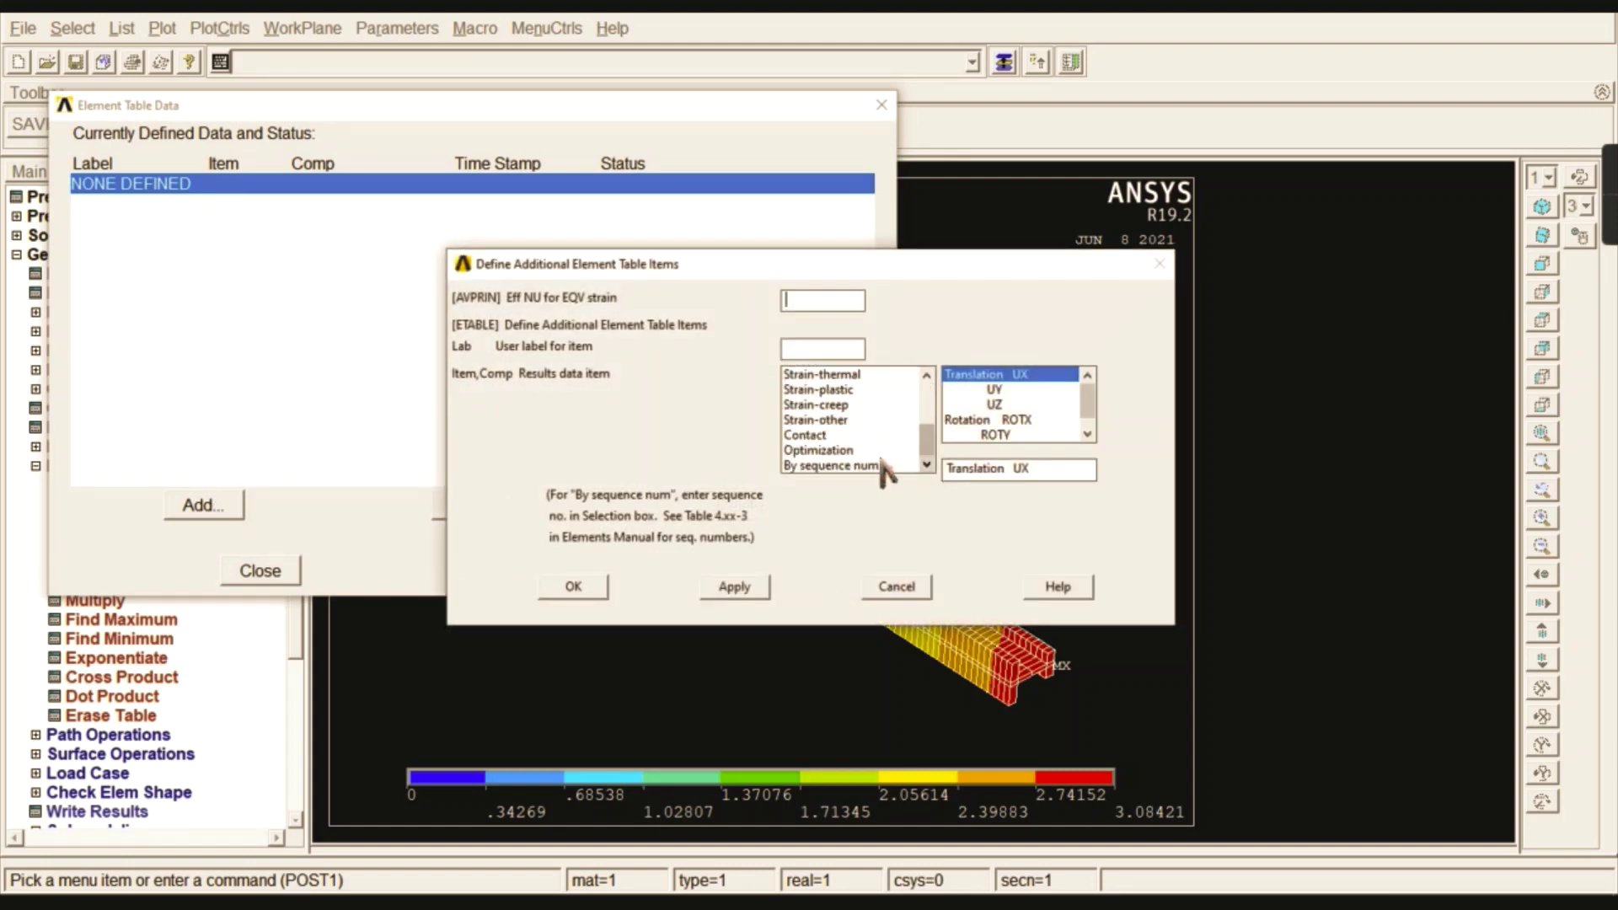
pyautogui.click(876, 465)
pyautogui.click(1000, 470)
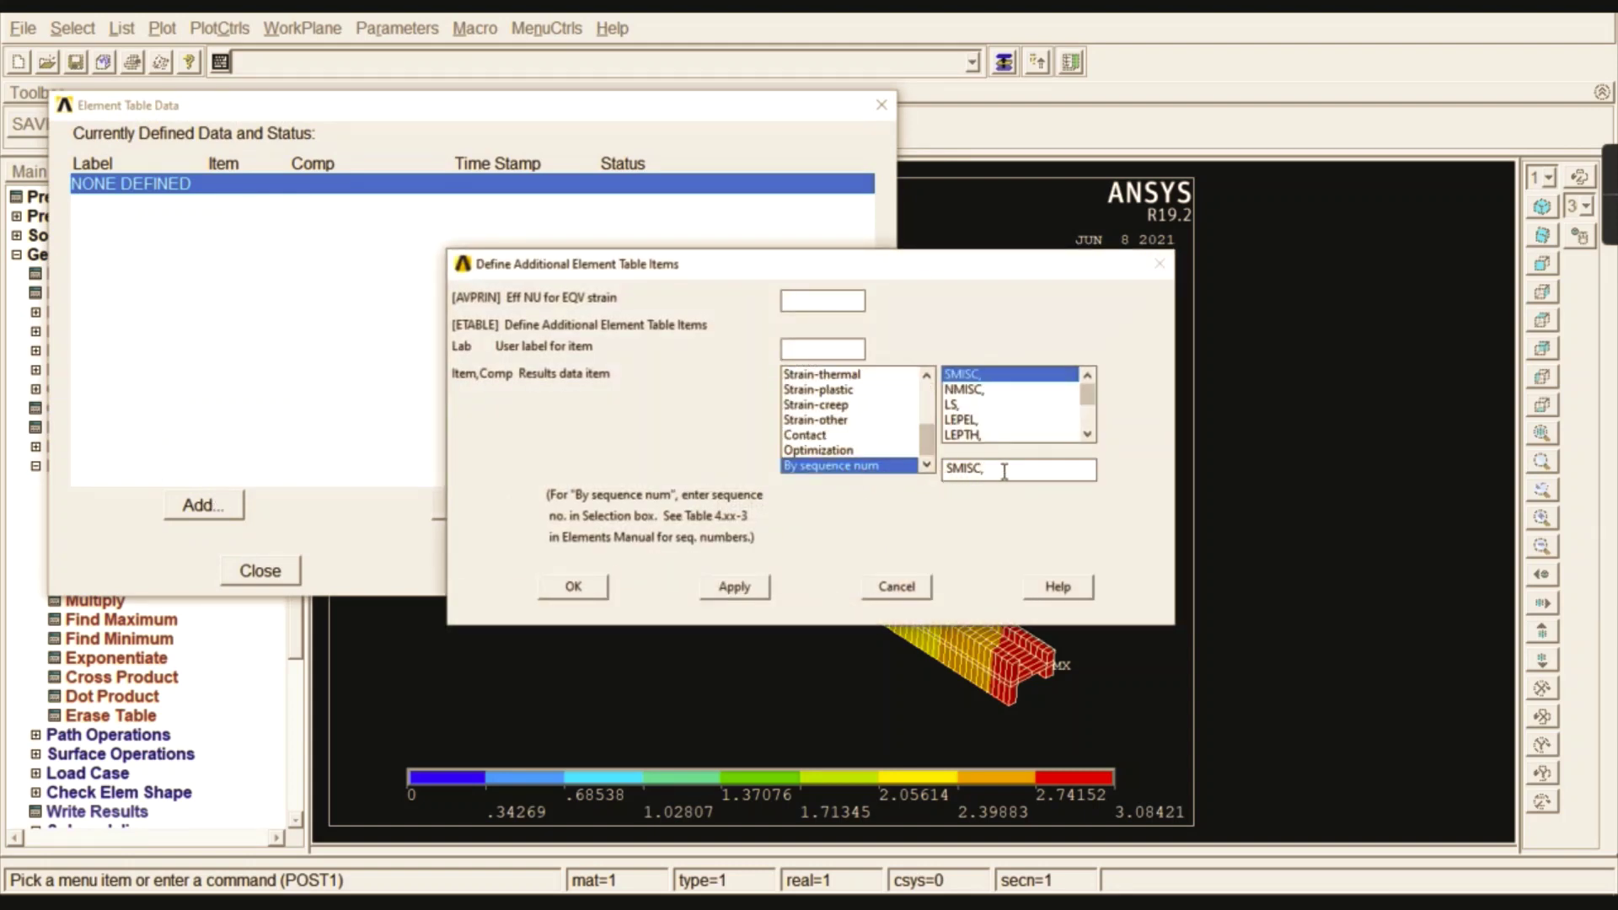
pyautogui.write('3')
pyautogui.click(734, 587)
# Add the element table item SMISC, 6 by sequence number
pyautogui.scroll(-3, 914, 464)
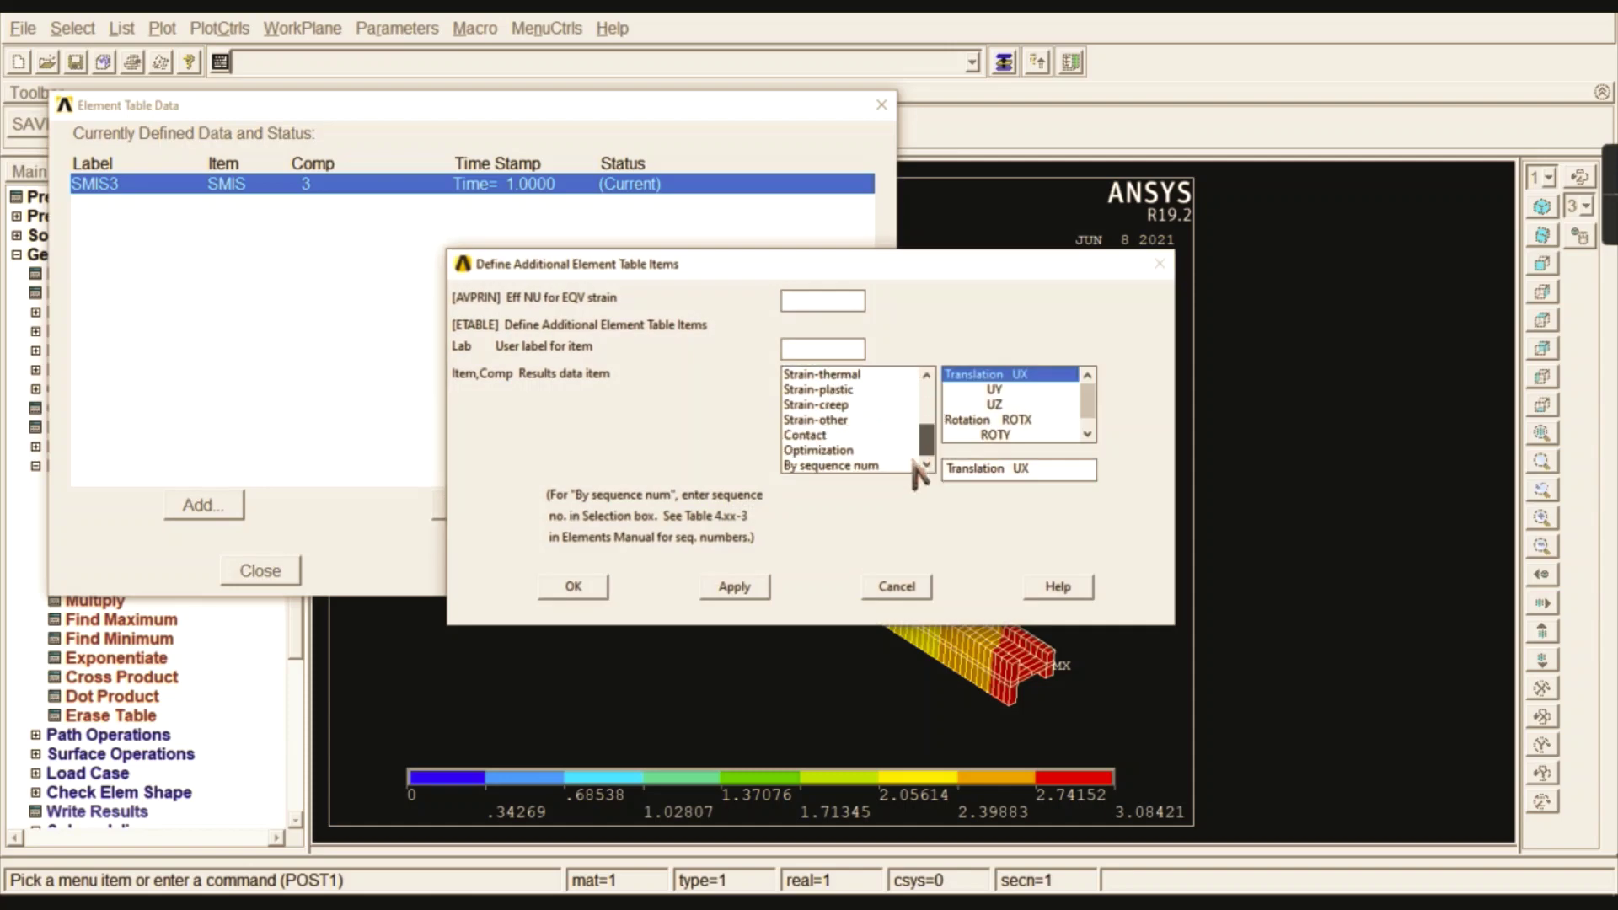
pyautogui.click(902, 465)
pyautogui.click(1013, 471)
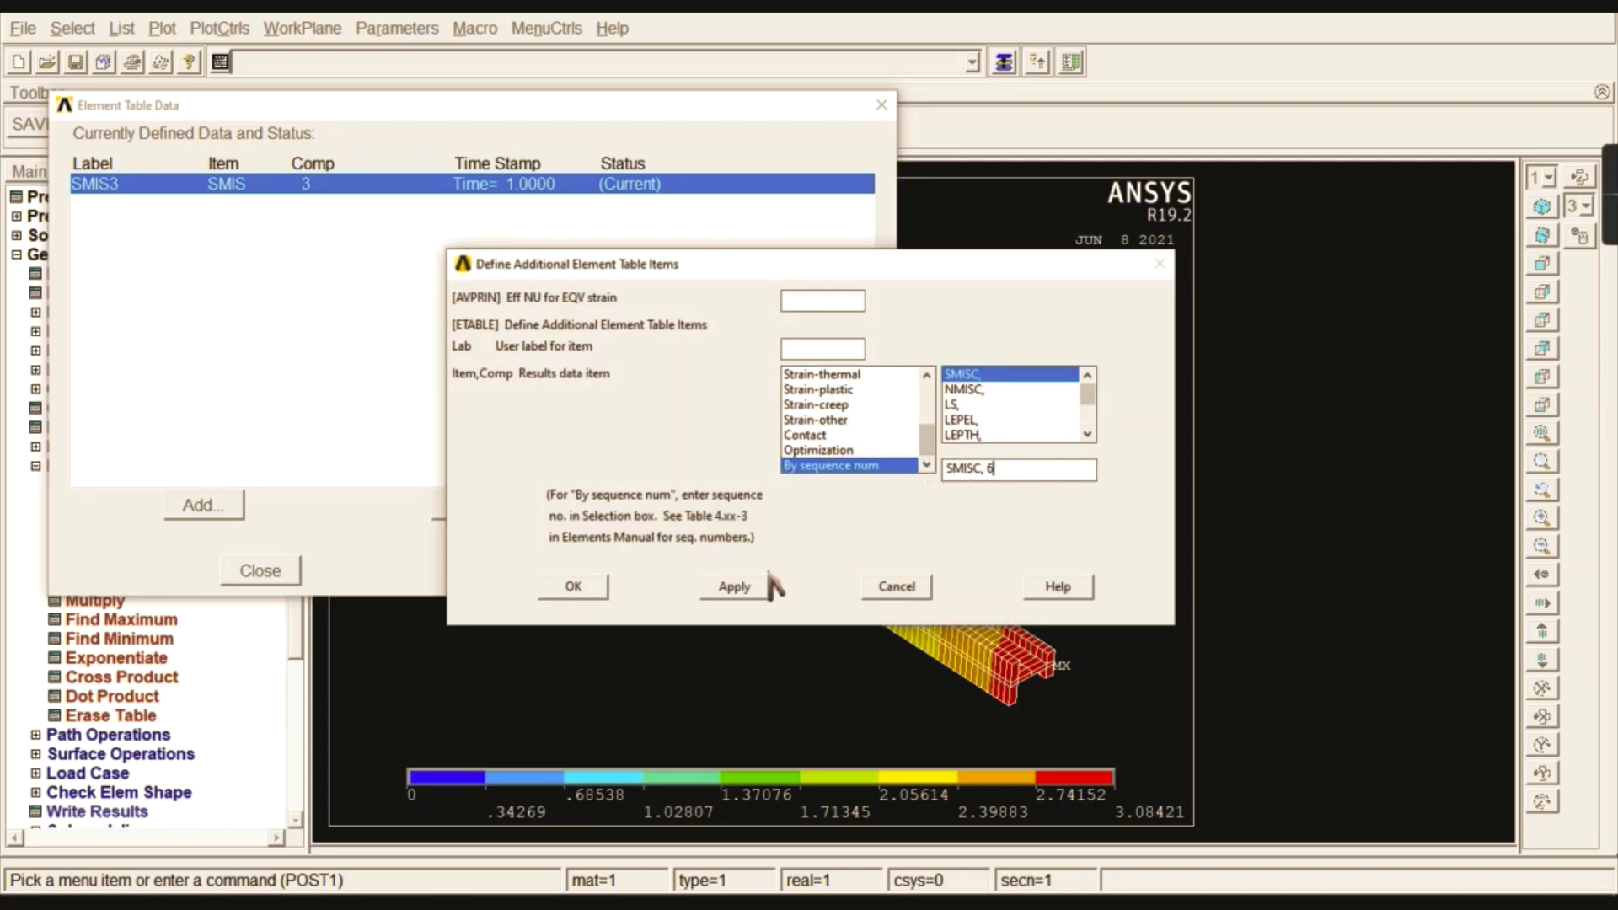
pyautogui.write('6')
pyautogui.click(740, 585)
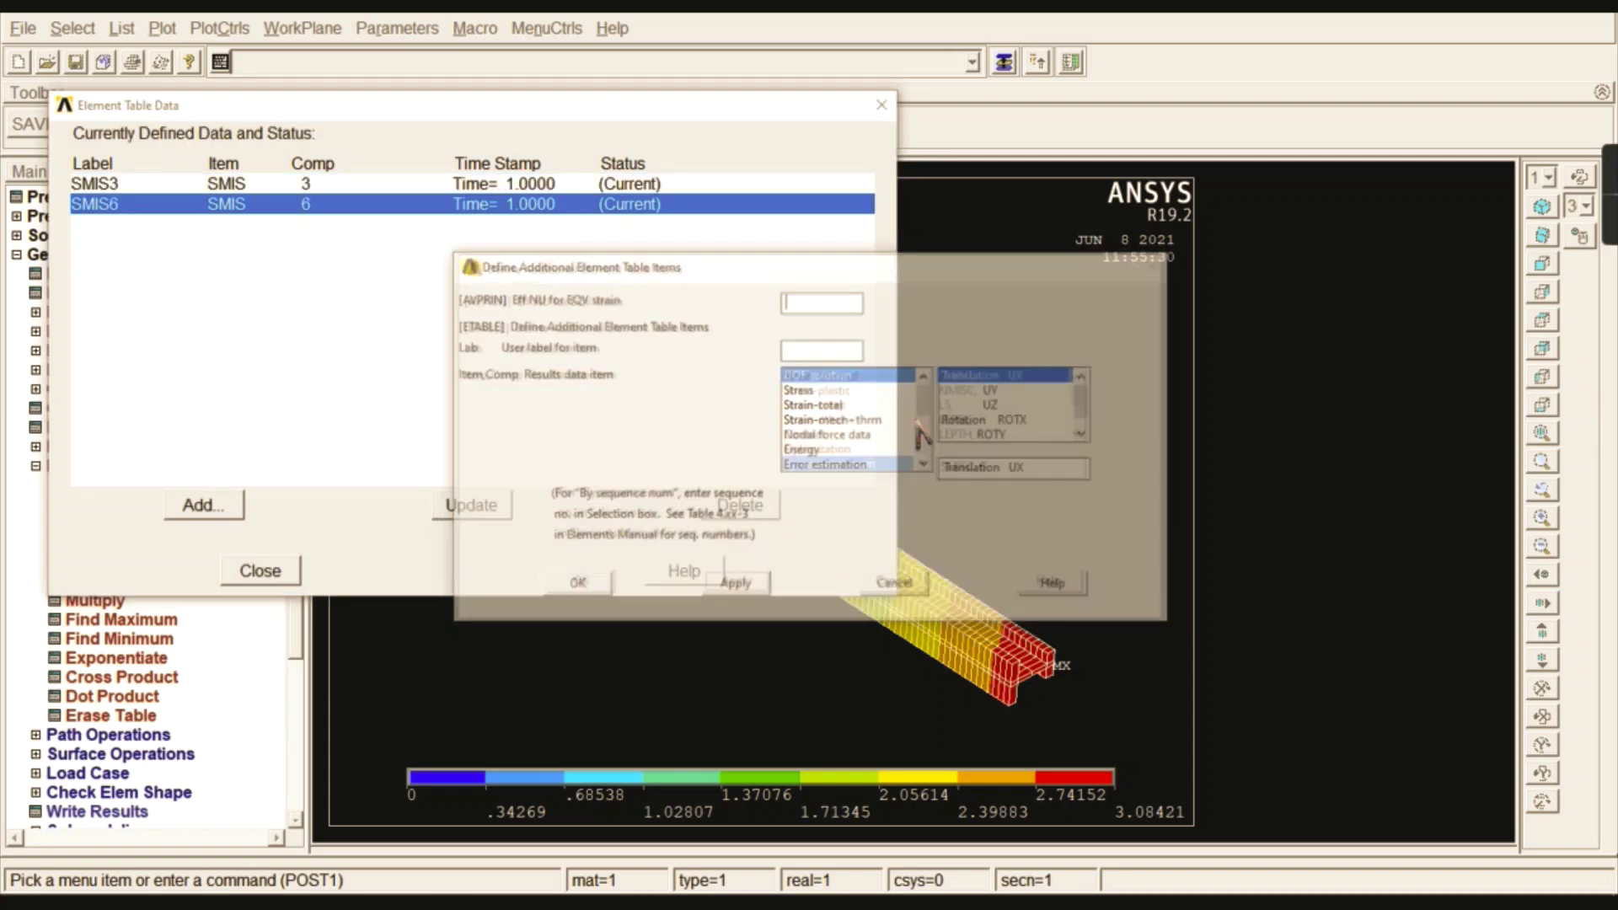
# Add the element table item SMISC, 1 by sequence number
pyautogui.scroll(-5, 921, 434)
pyautogui.click(868, 465)
pyautogui.click(1033, 468)
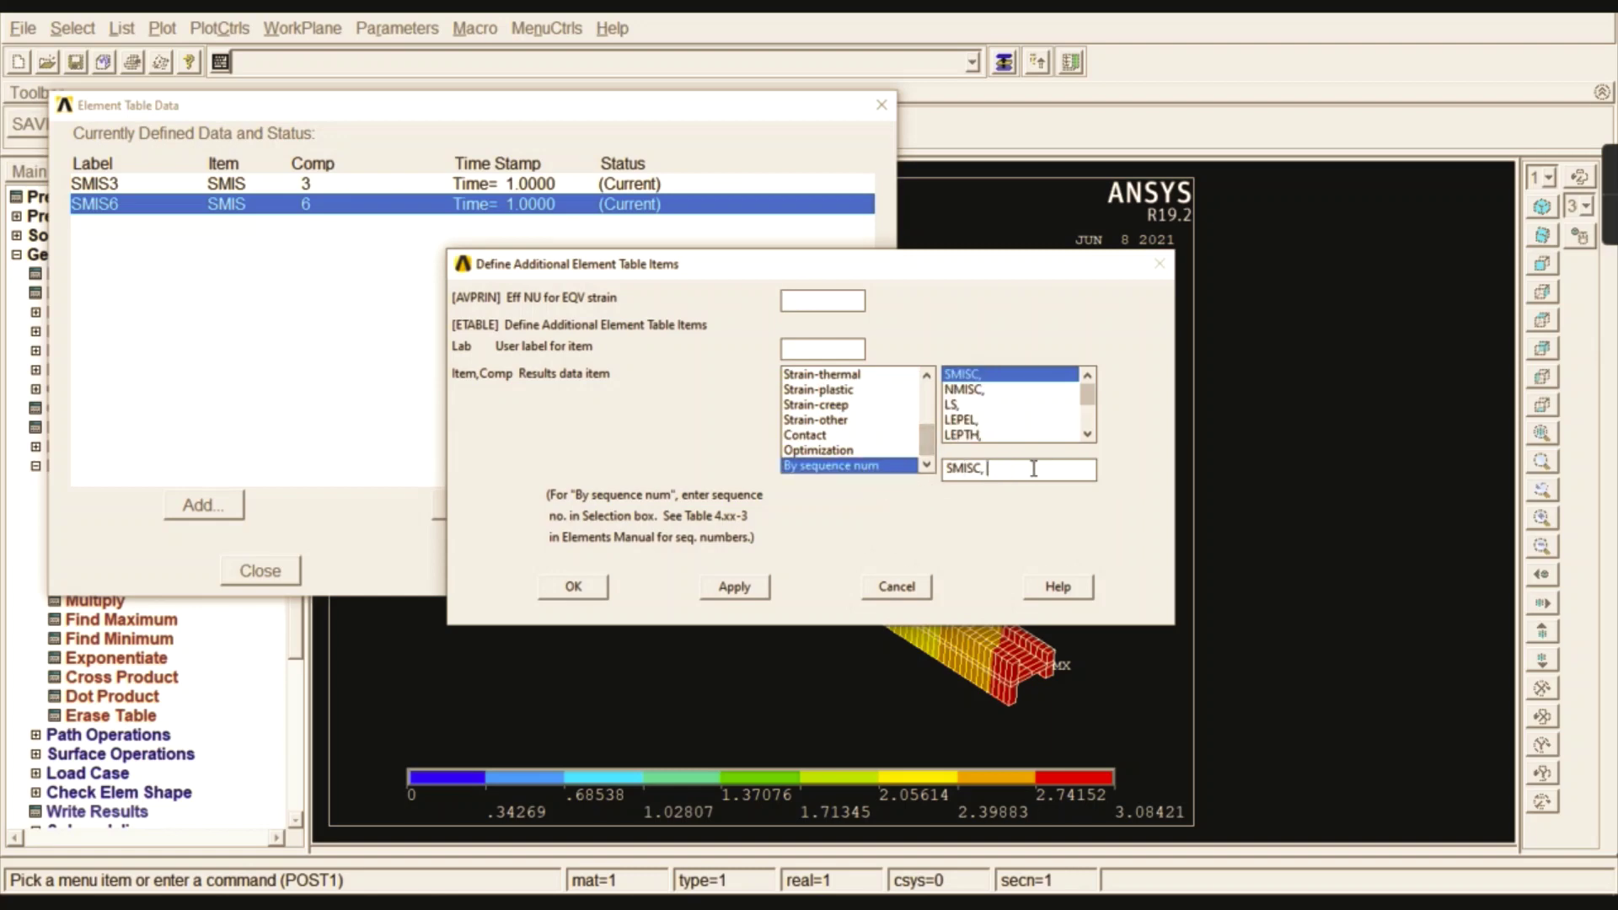
pyautogui.click(730, 587)
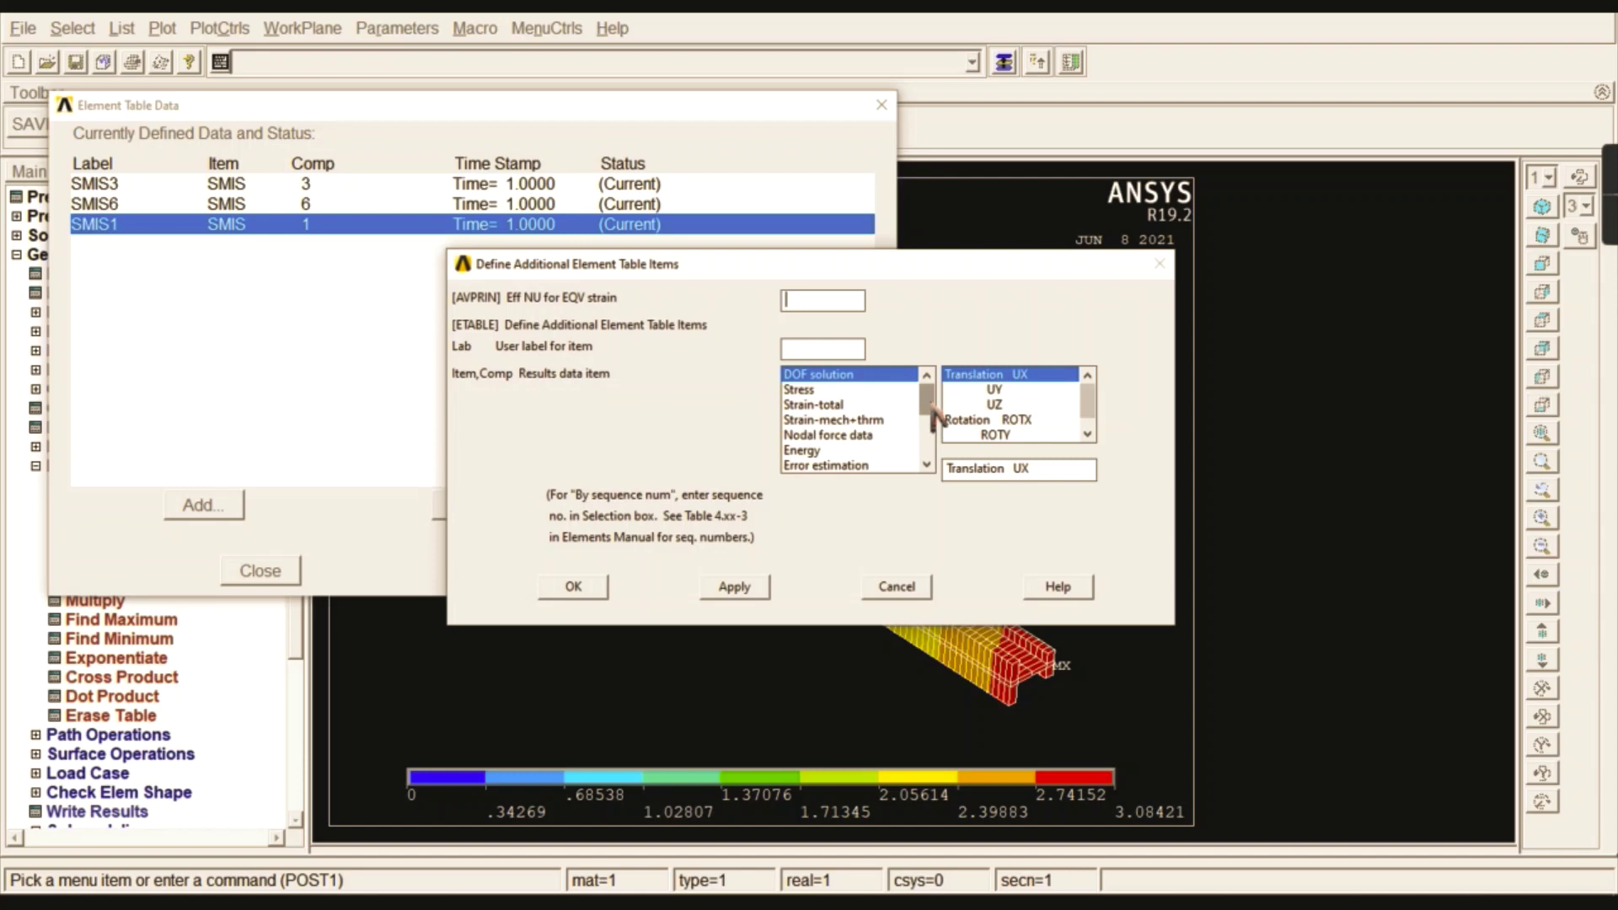
# Add the element table items SMISC, 16 and SMISC, 19 by sequence number and finish adding items
pyautogui.moveTo(932, 406); pyautogui.dragTo(927, 447)
pyautogui.click(842, 465)
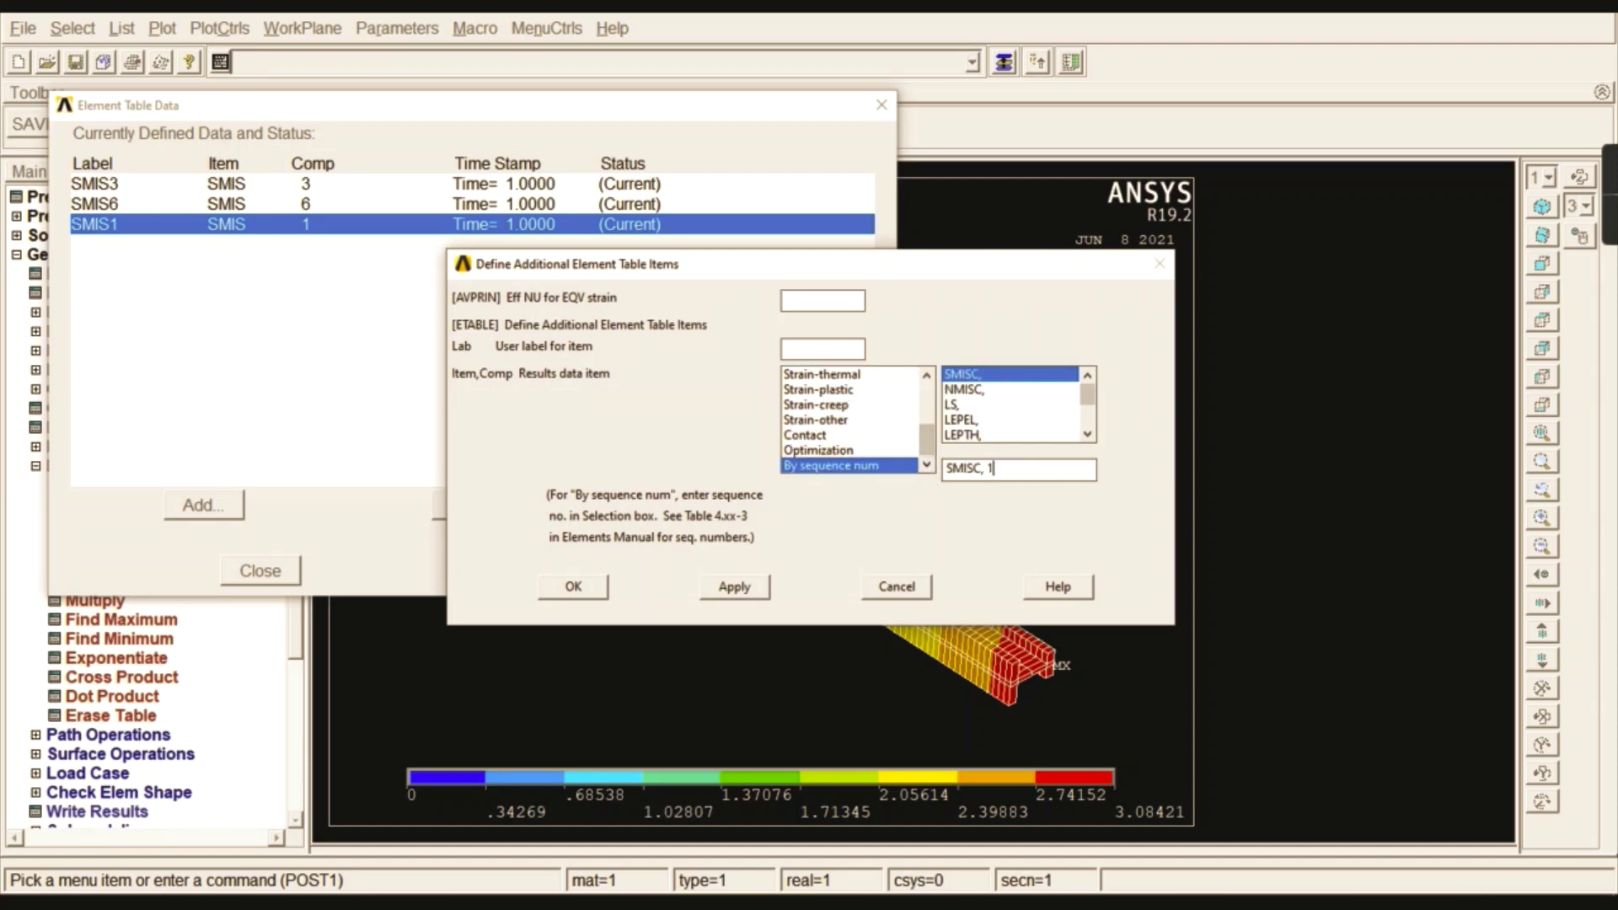
pyautogui.click(733, 586)
pyautogui.moveTo(927, 383); pyautogui.dragTo(932, 497)
pyautogui.click(876, 467)
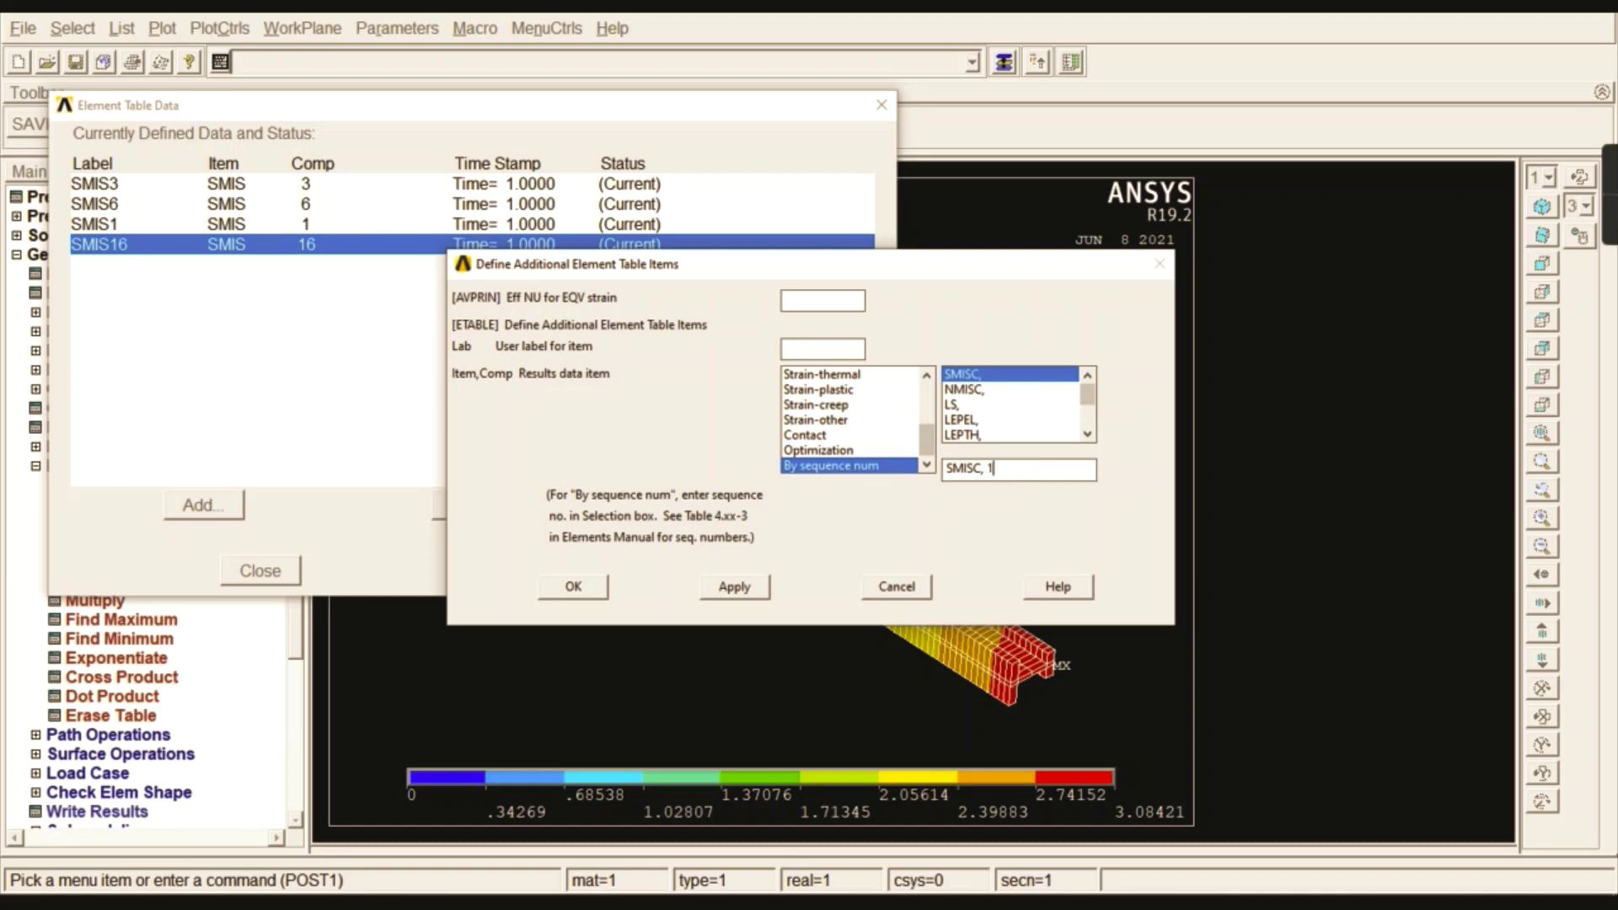
pyautogui.click(573, 587)
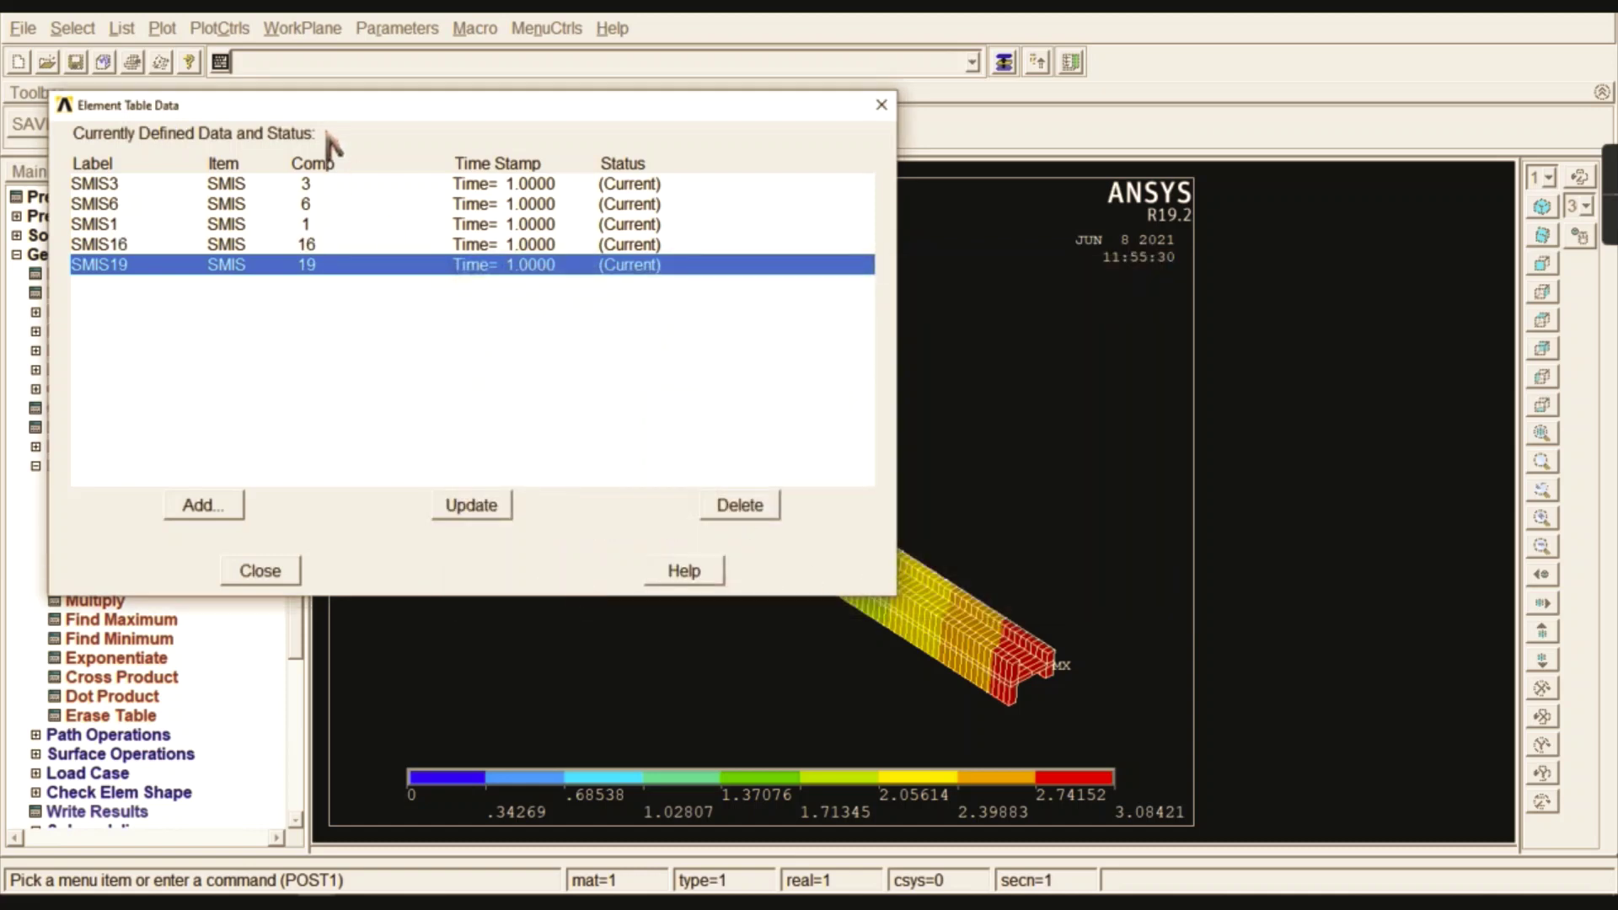
# Delete the SMISC 1 item from the element table and finish reviewing the remaining items
pyautogui.click(232, 226)
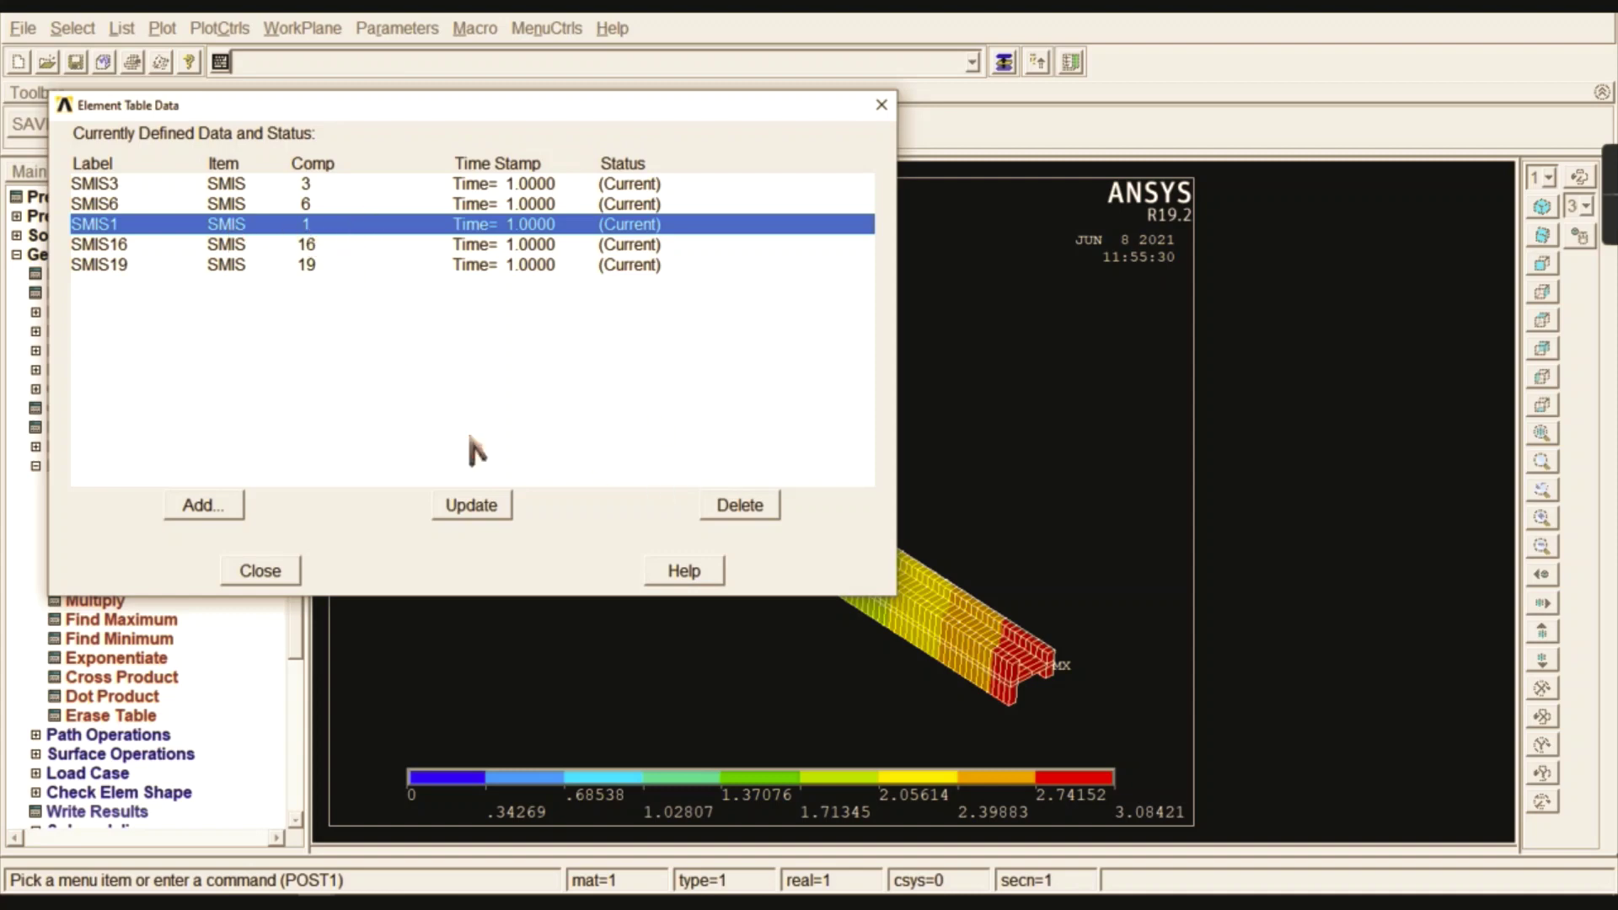
pyautogui.click(740, 505)
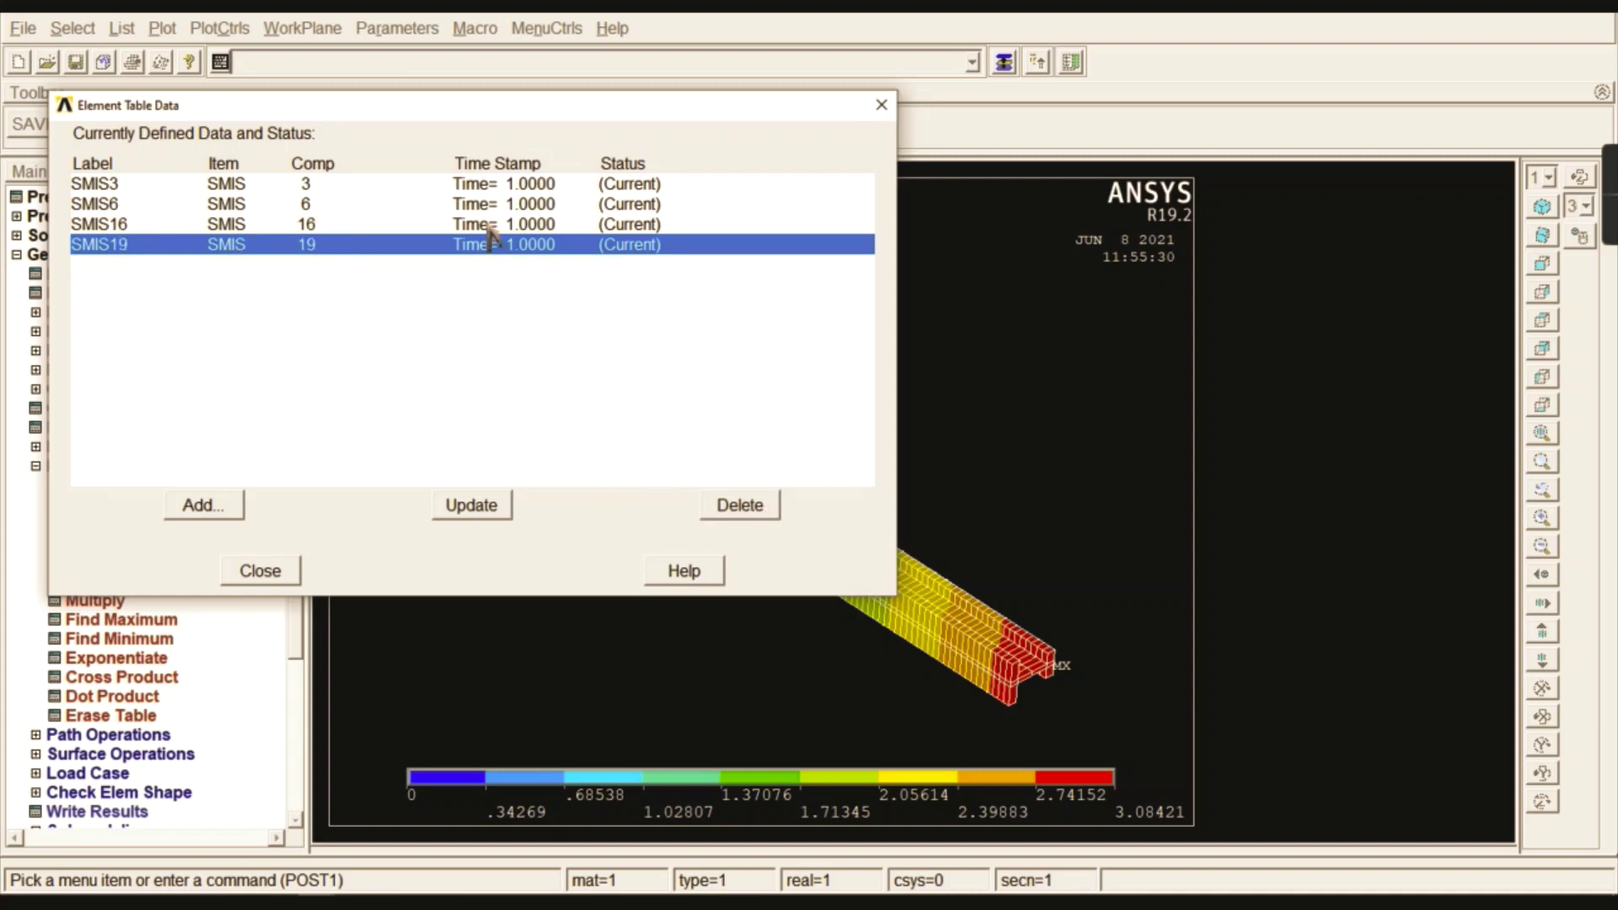
pyautogui.click(324, 185)
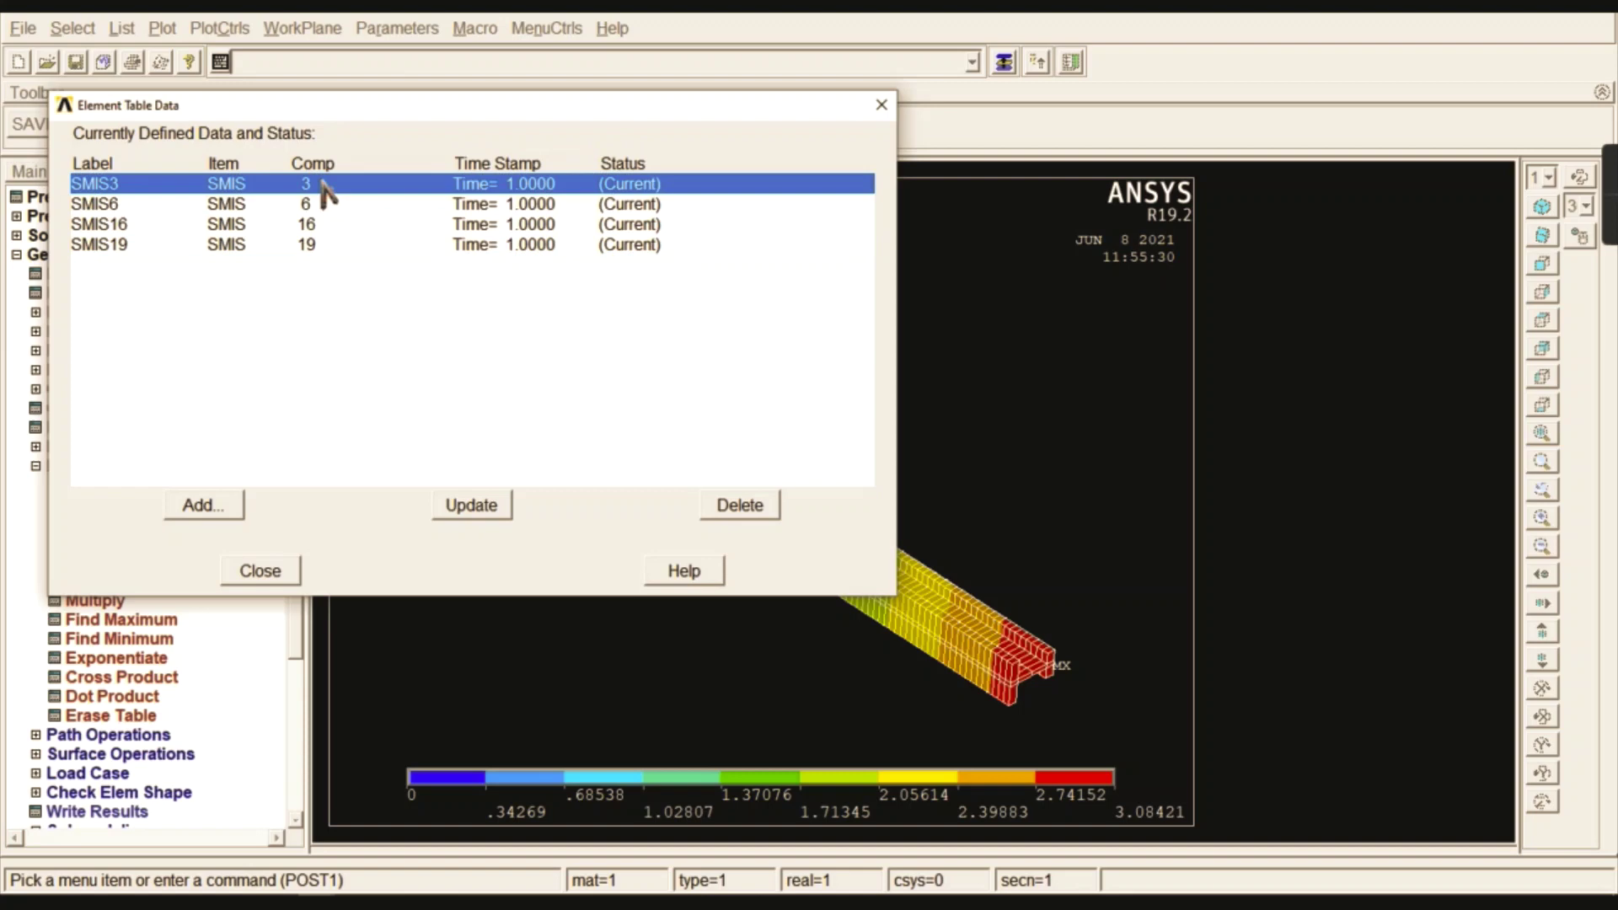
pyautogui.click(318, 223)
pyautogui.click(321, 204)
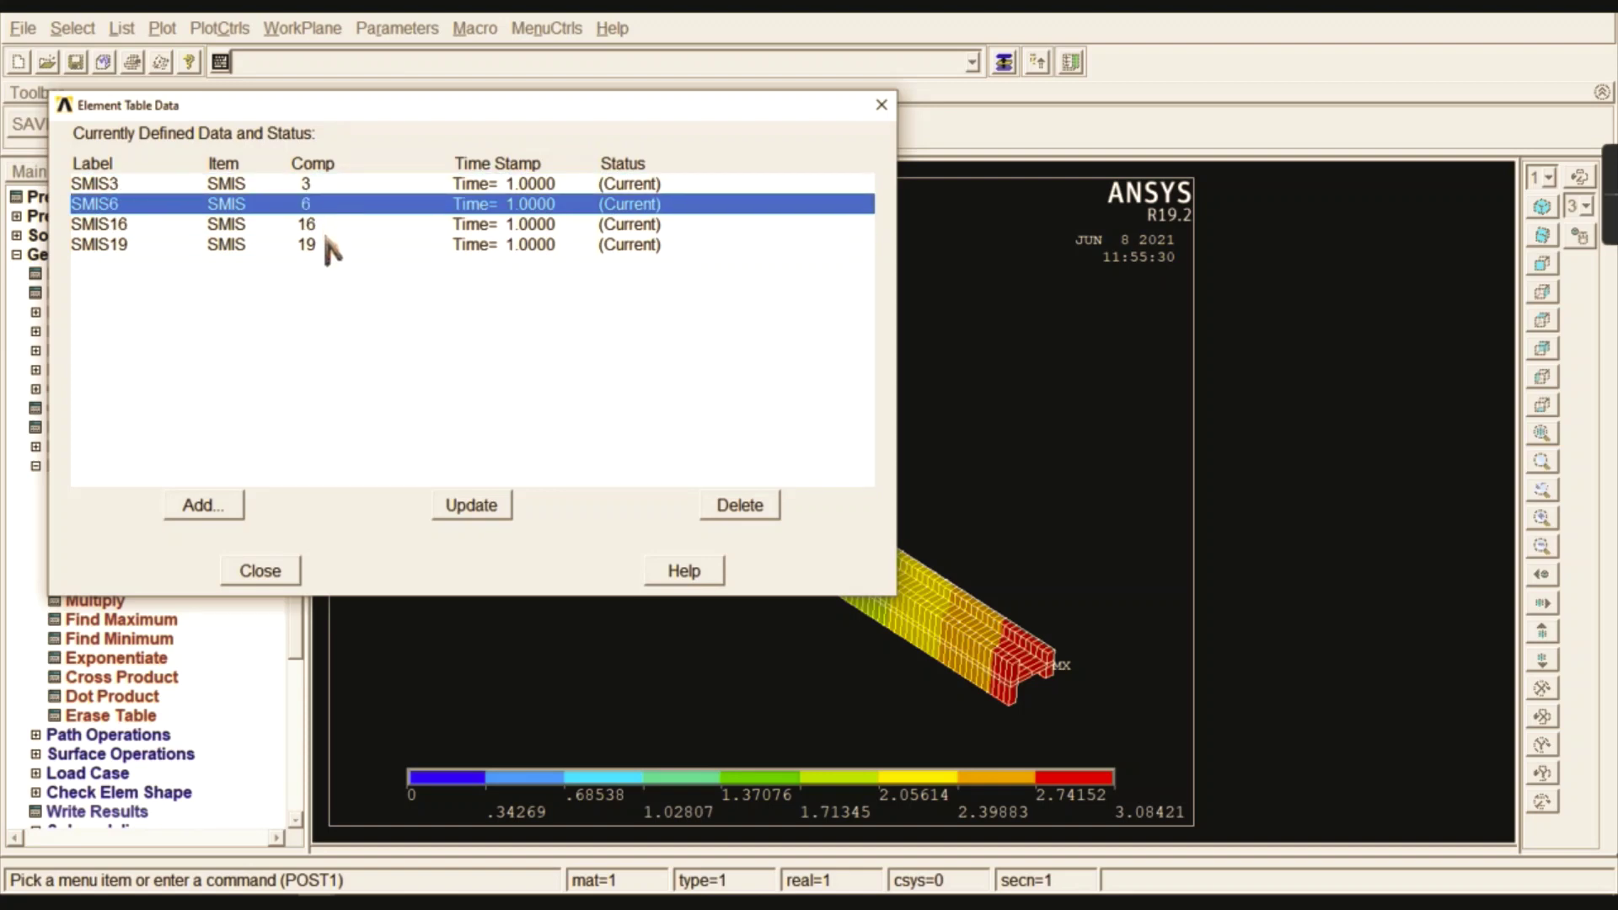
pyautogui.click(322, 245)
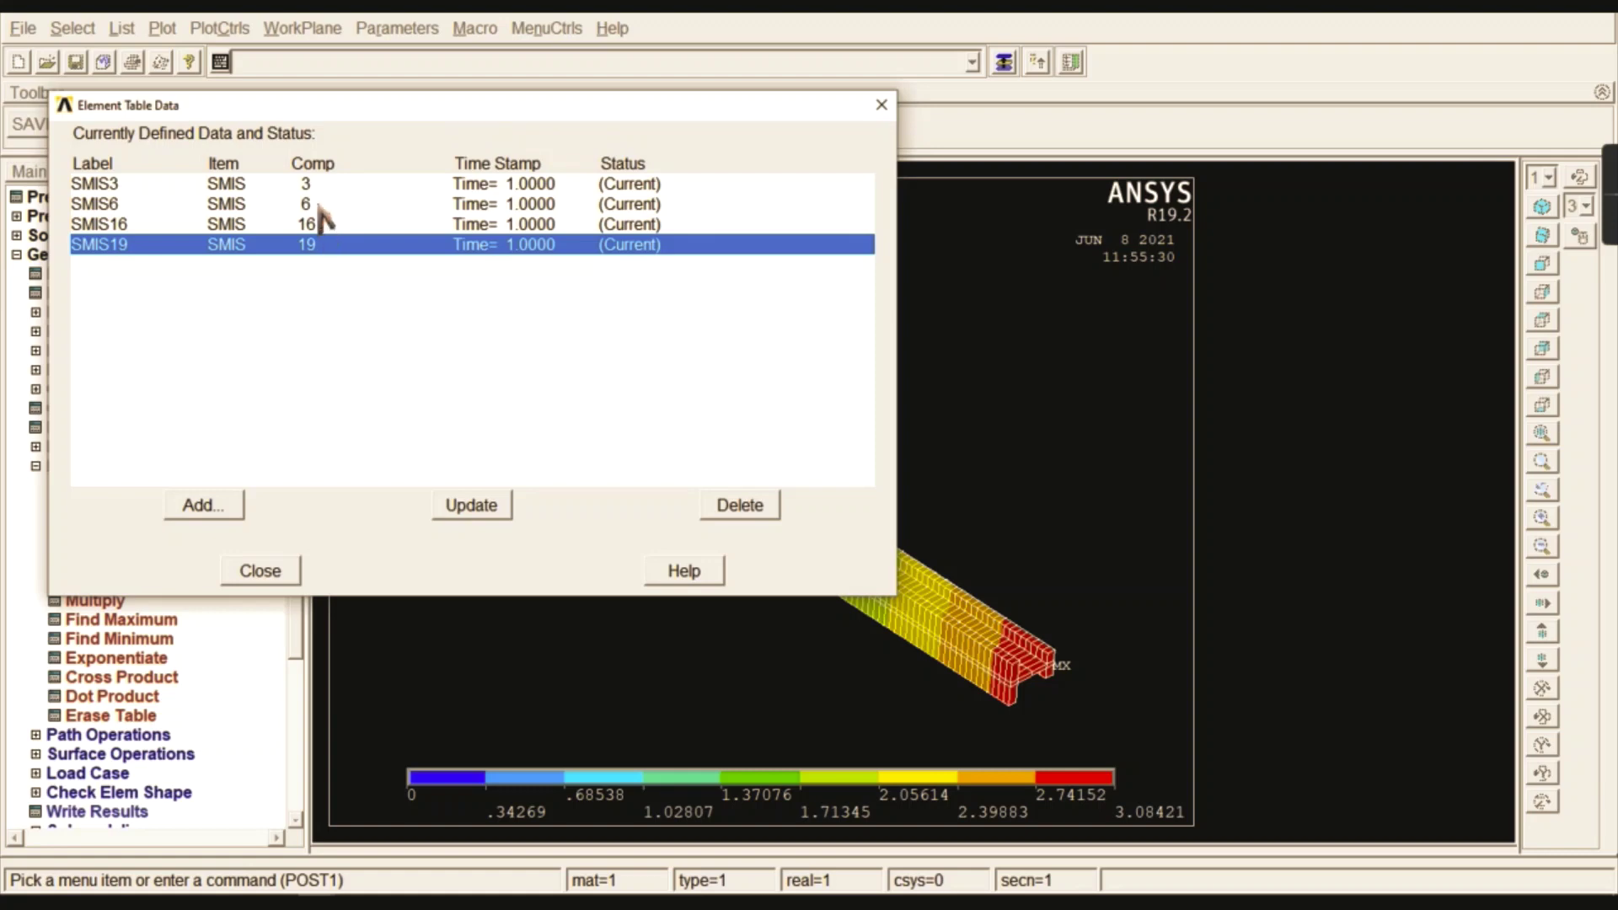
pyautogui.click(319, 207)
pyautogui.click(322, 243)
pyautogui.click(264, 579)
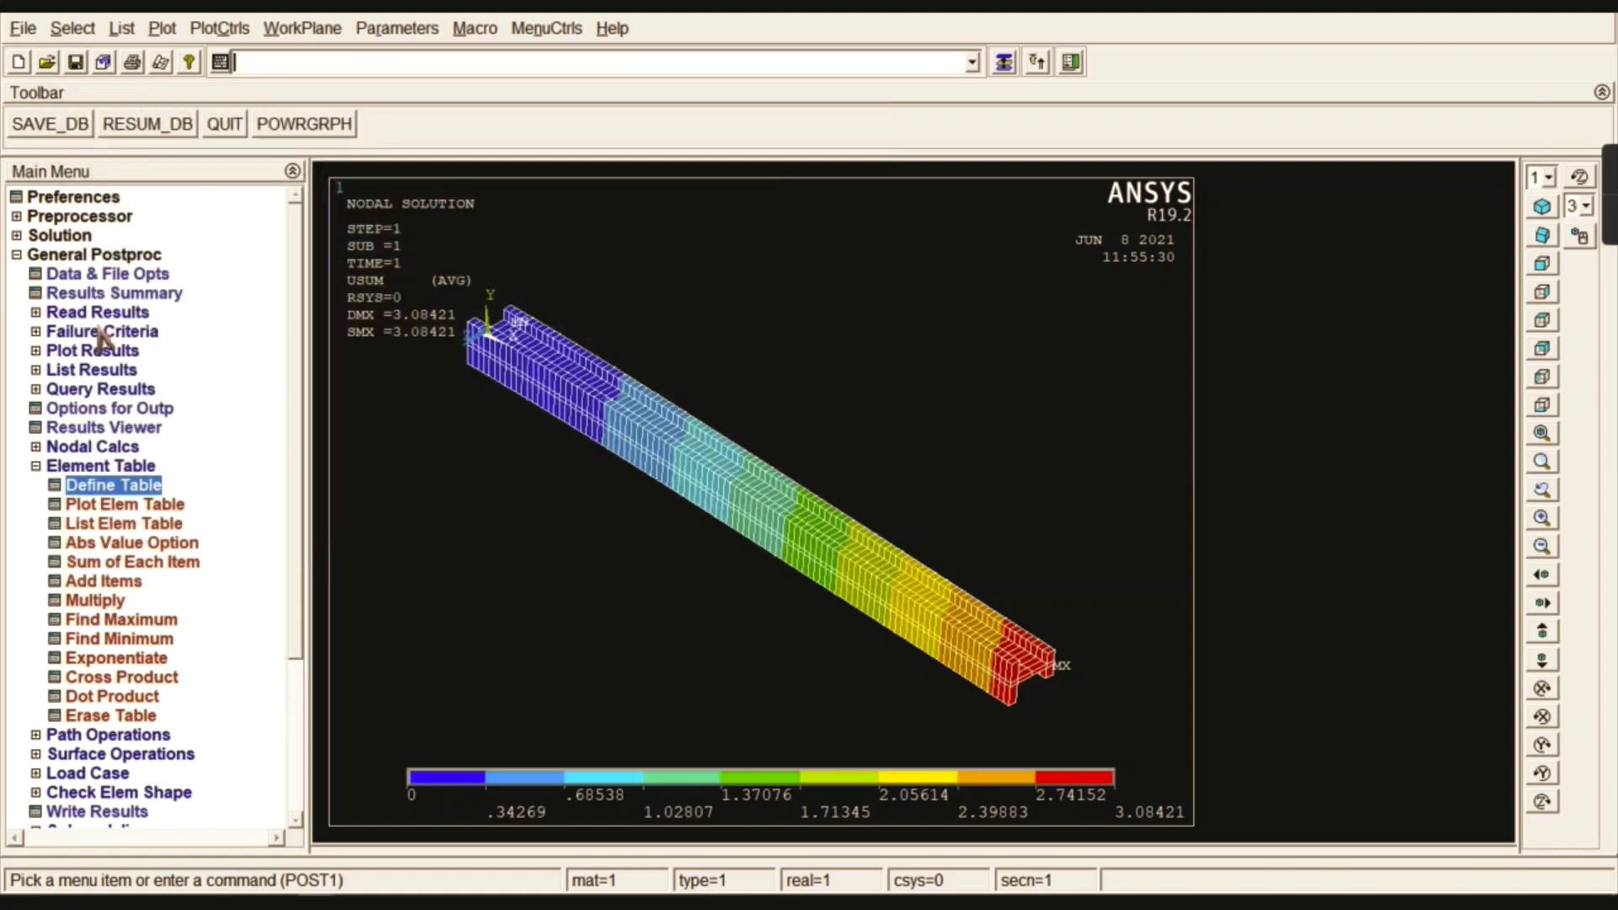
# Plot the line-element results as a contour with SMIS3 at node I and SMIS16 at node J
pyautogui.click(100, 466)
pyautogui.click(108, 351)
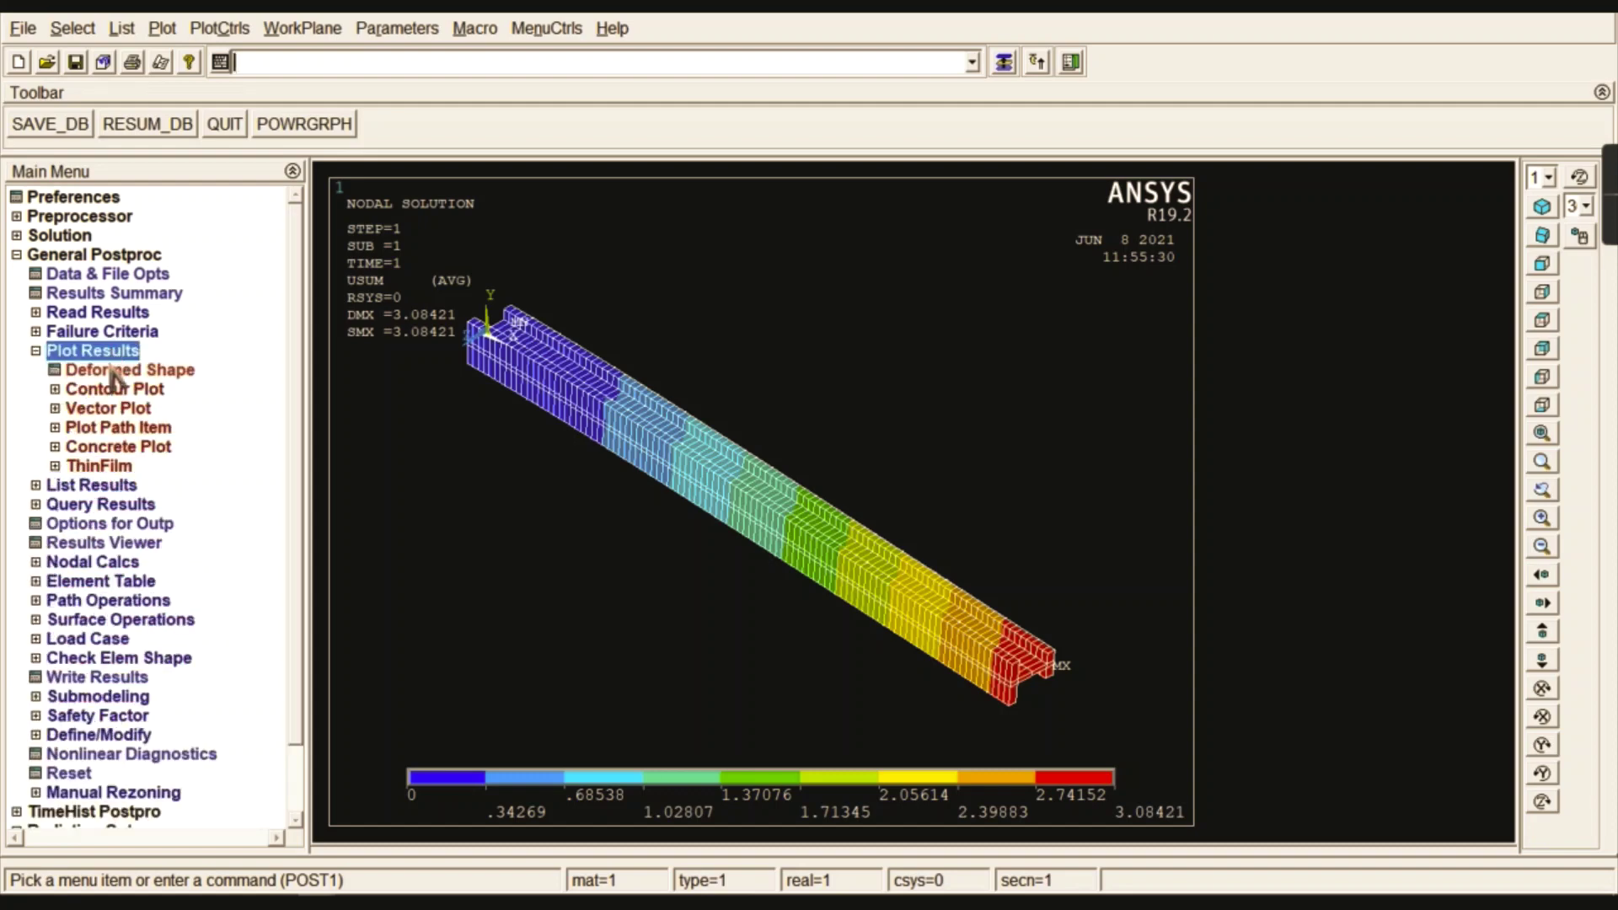
pyautogui.click(116, 390)
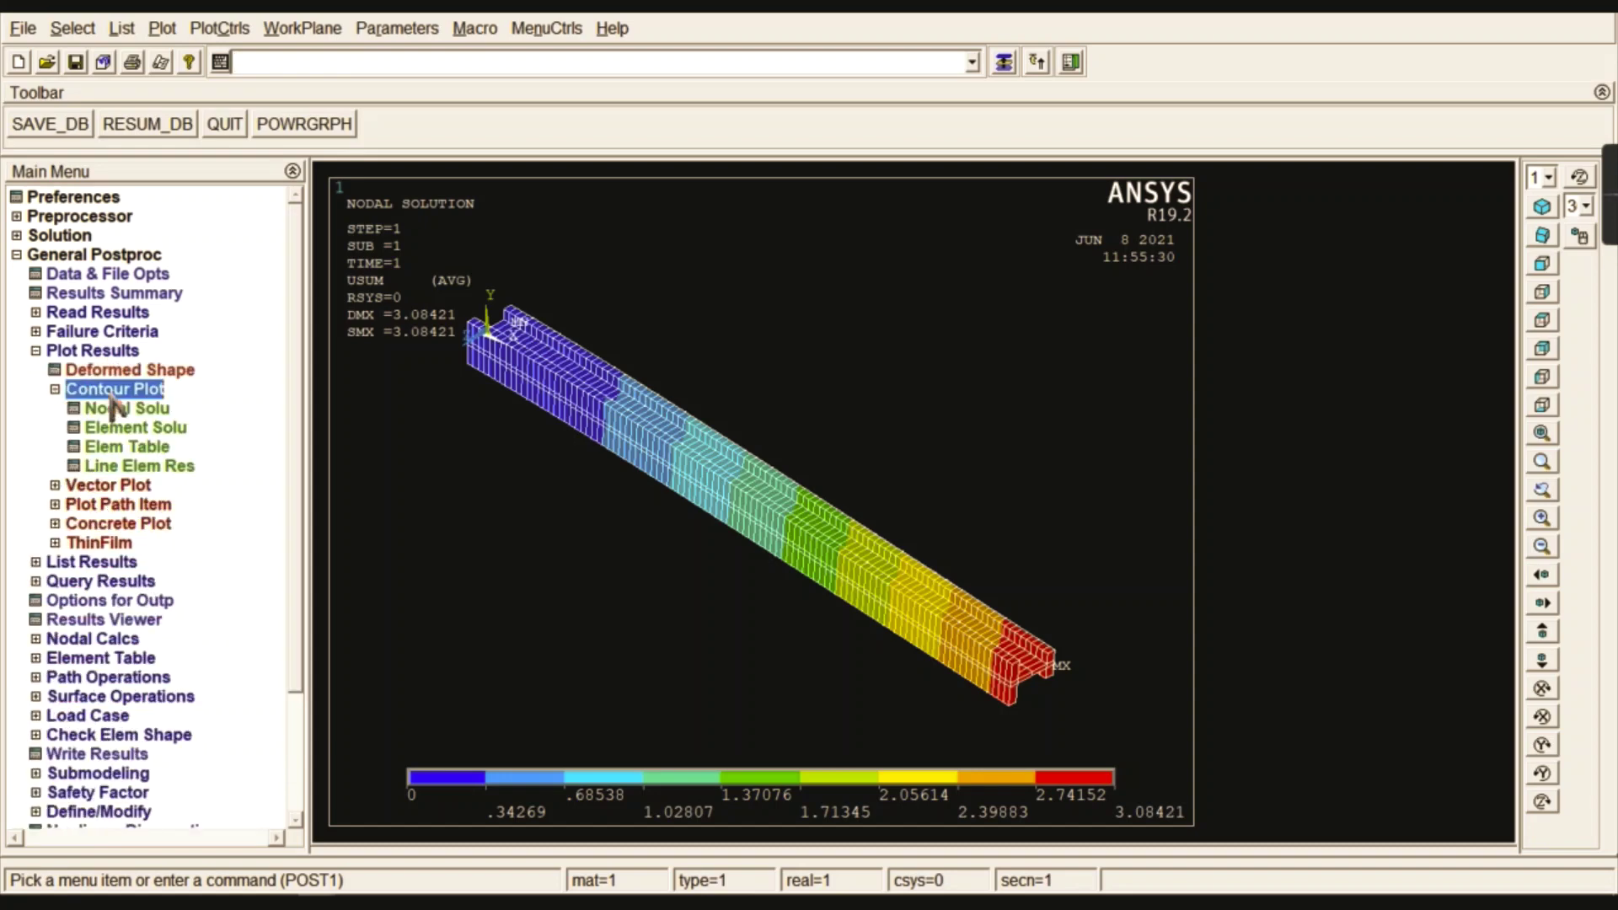
pyautogui.click(124, 468)
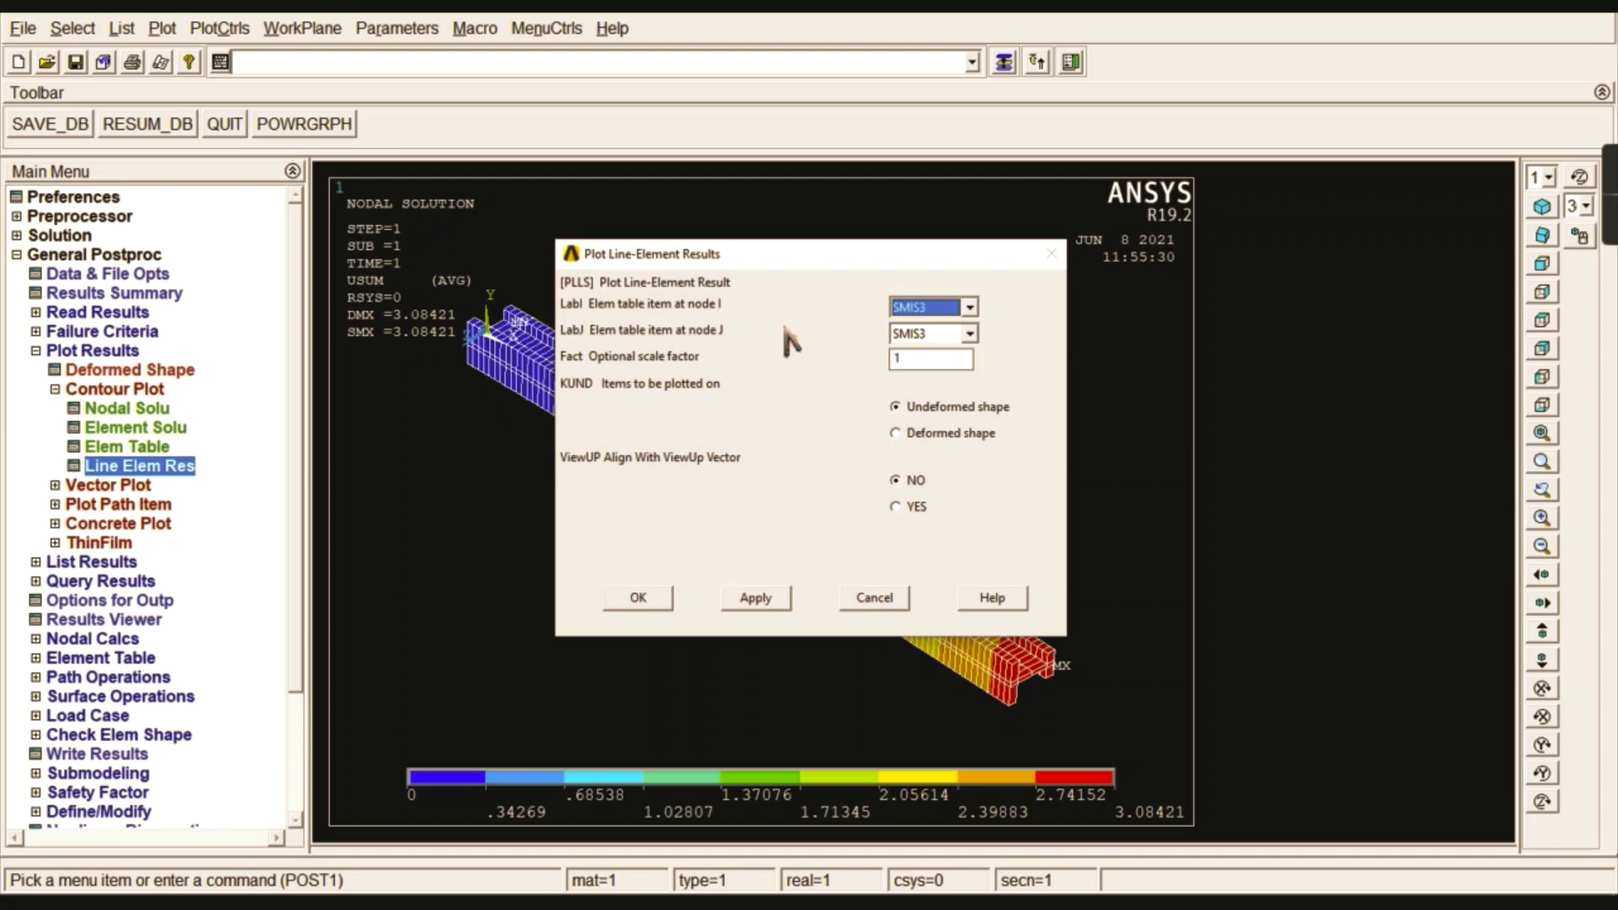
pyautogui.click(963, 334)
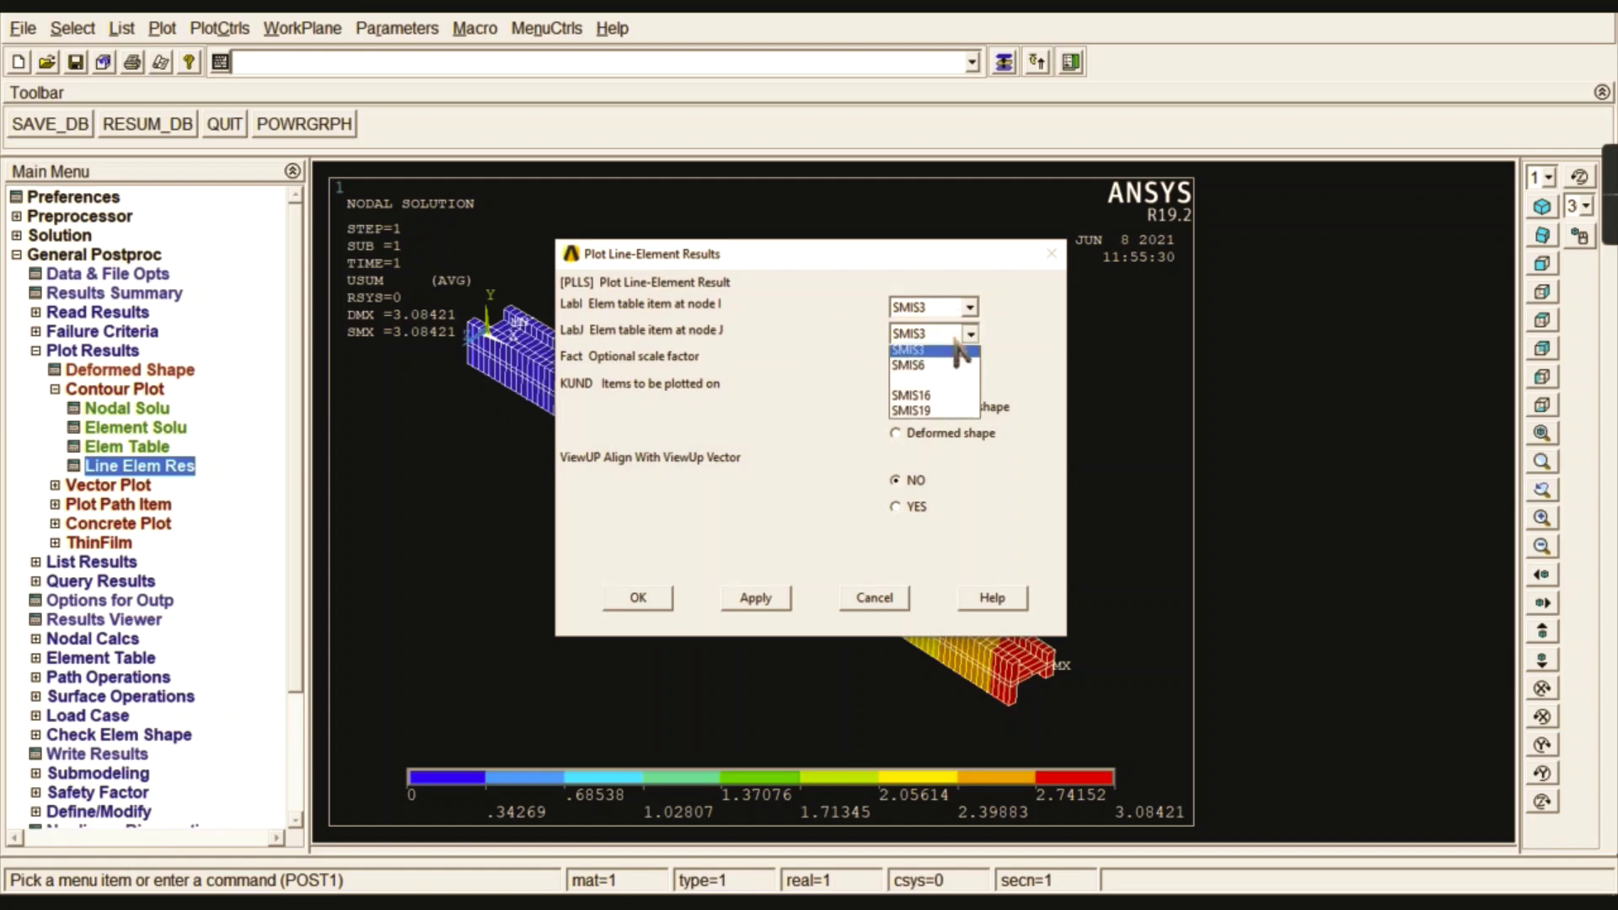
pyautogui.click(948, 396)
pyautogui.click(636, 596)
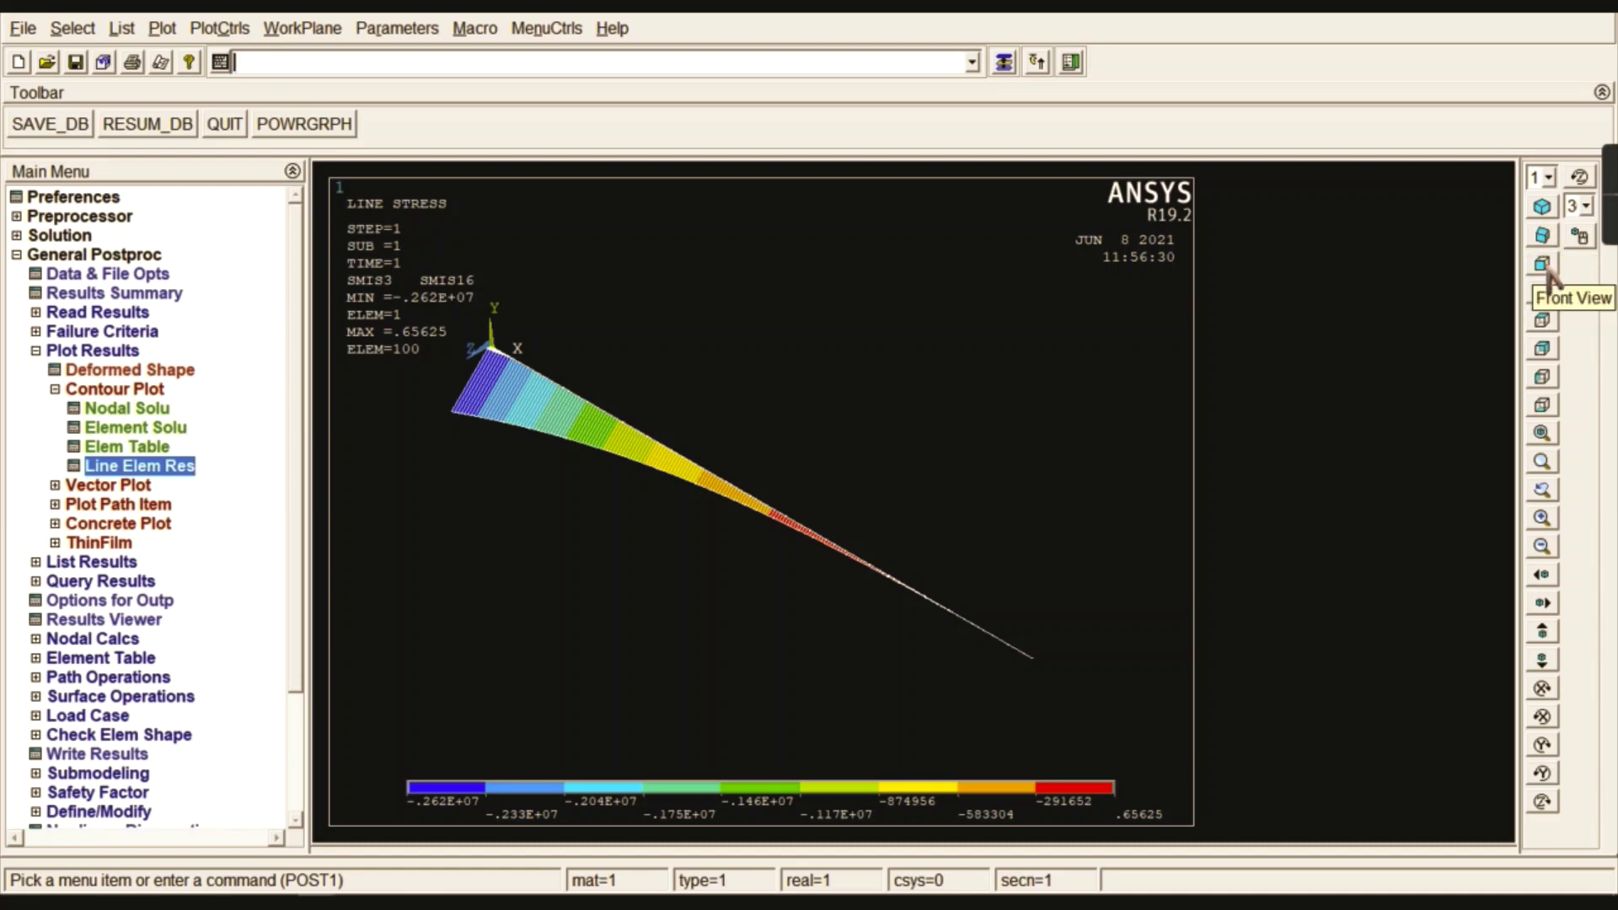
pyautogui.click(1542, 264)
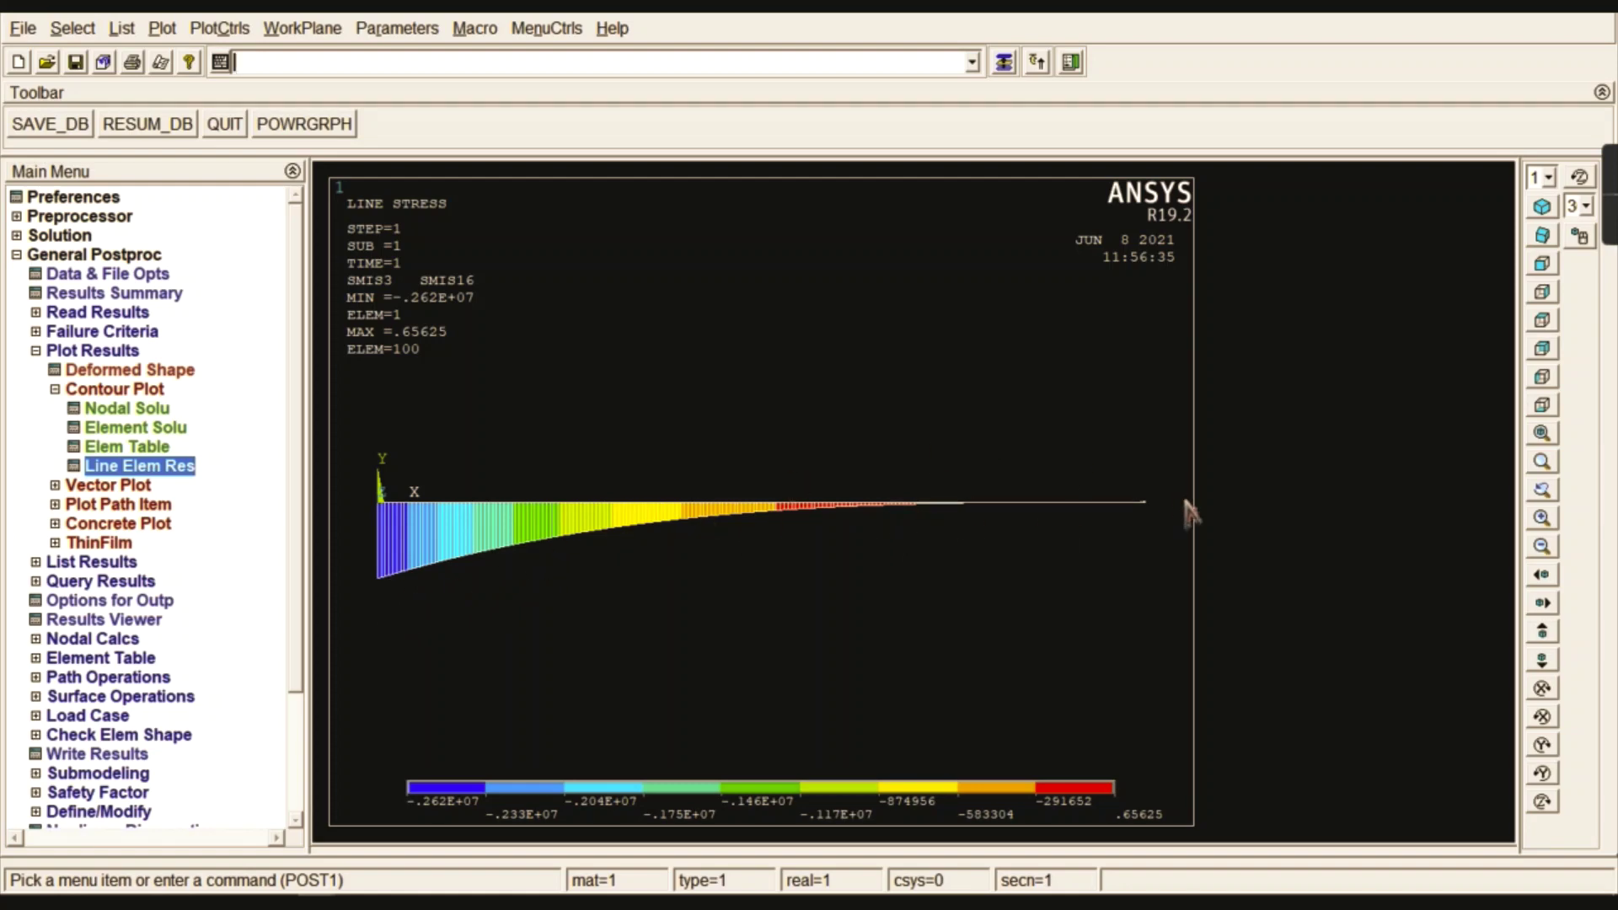
# Plot the line-element results with SMIS6 at node I and SMIS19 at node J on the undeformed shape
pyautogui.click(134, 468)
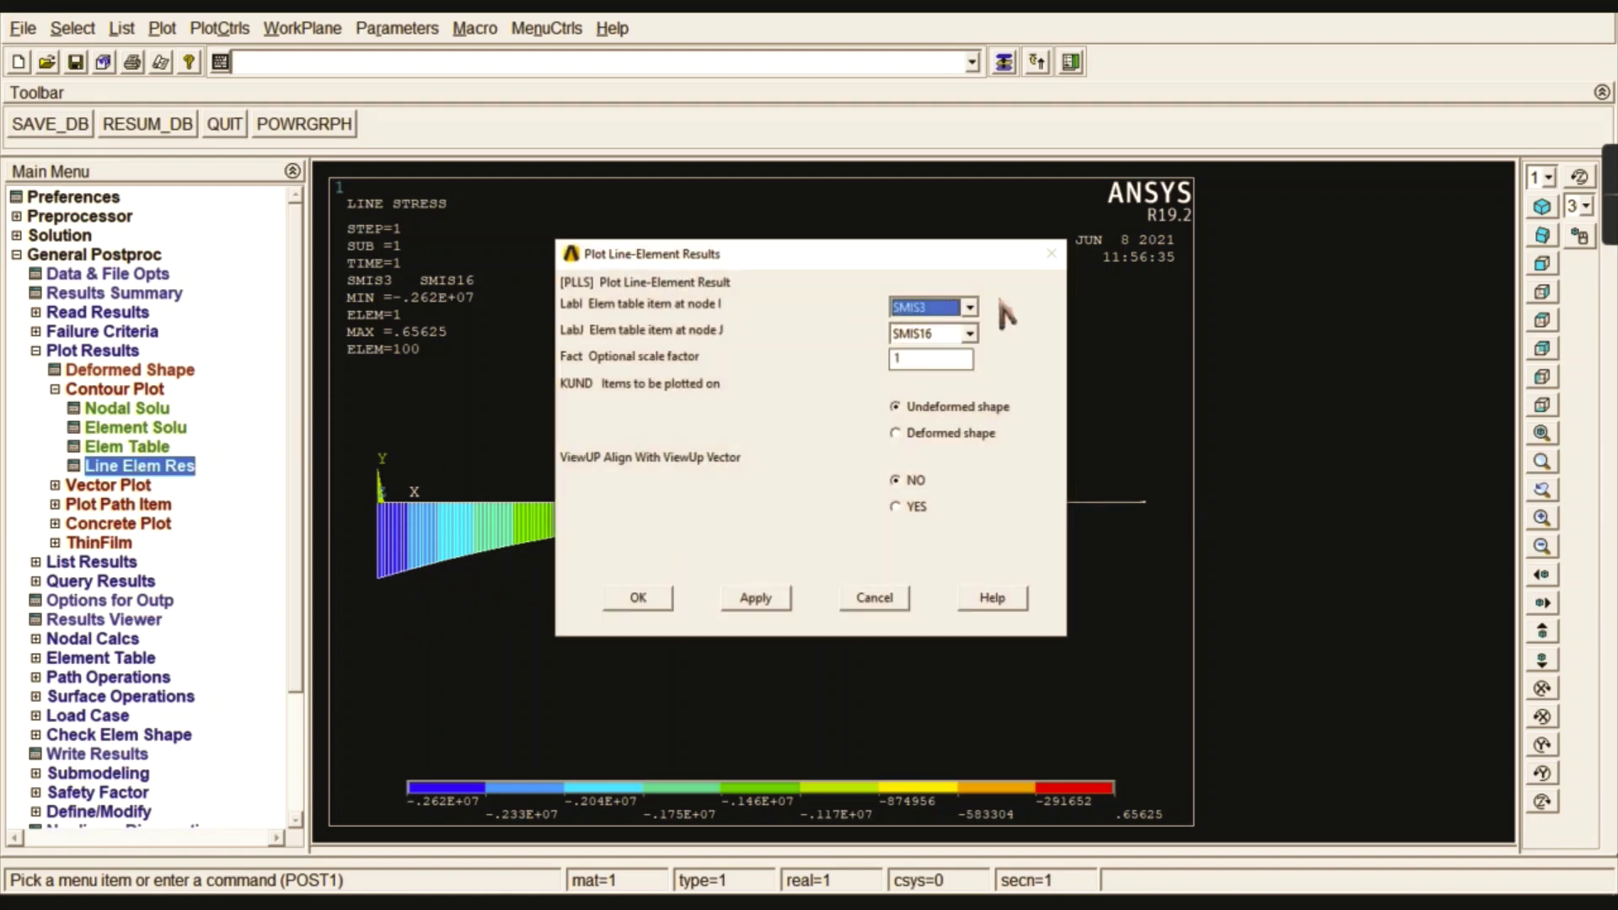
pyautogui.click(969, 307)
pyautogui.click(935, 343)
pyautogui.click(946, 334)
pyautogui.click(931, 415)
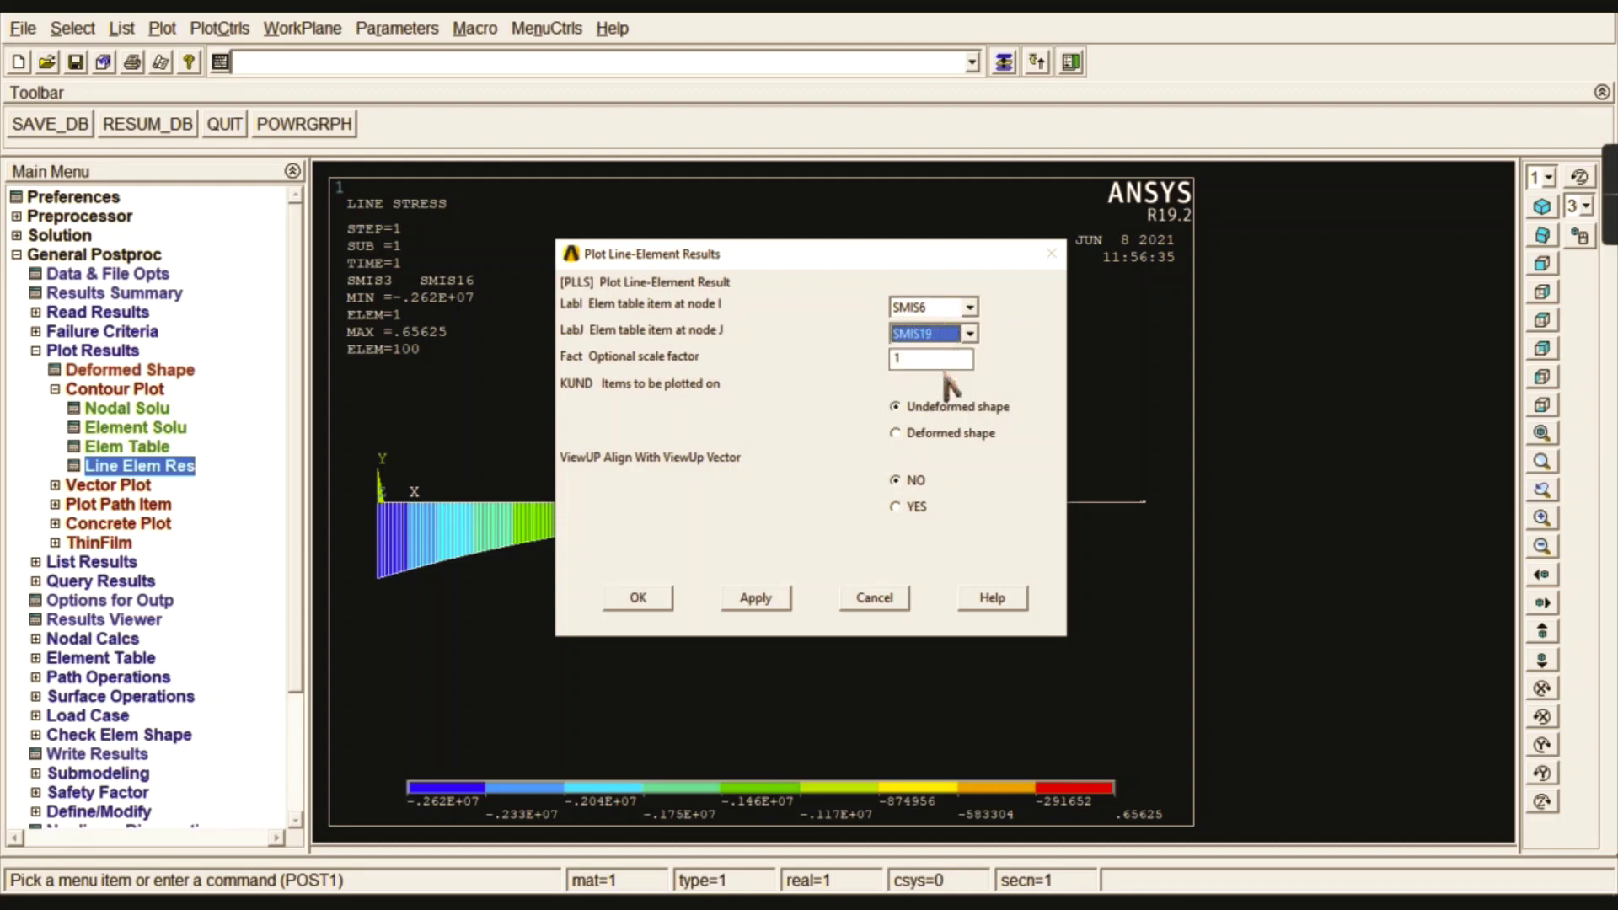
pyautogui.click(655, 598)
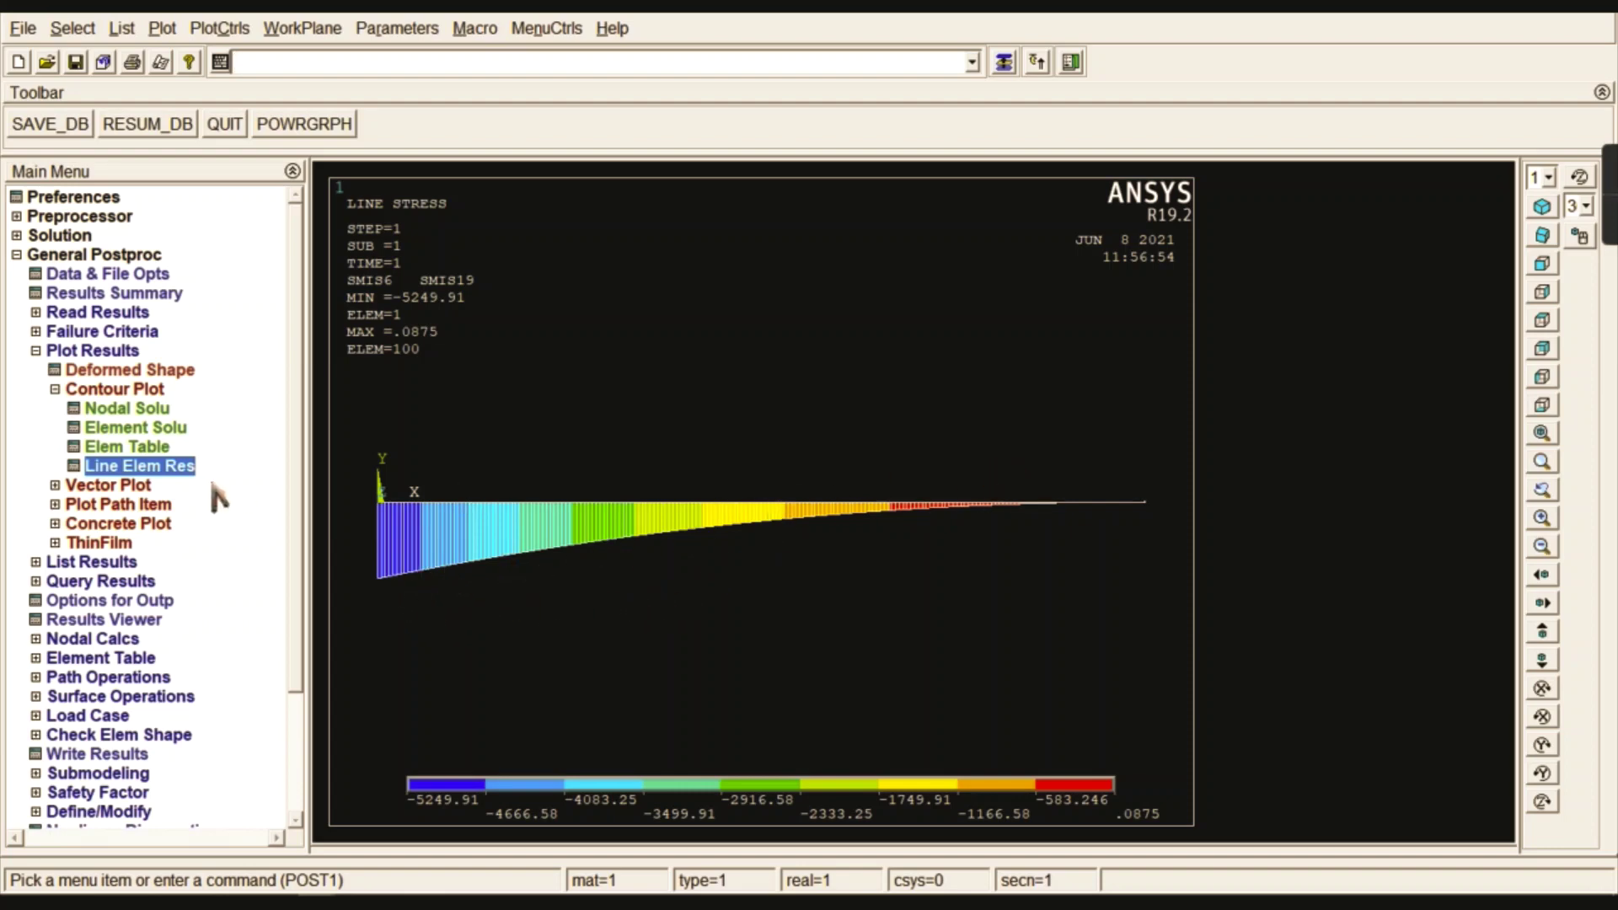
# Replot the line-element results with SMIS3 at node I and SMIS16 at node J on the undeformed shape
pyautogui.click(181, 466)
pyautogui.click(943, 306)
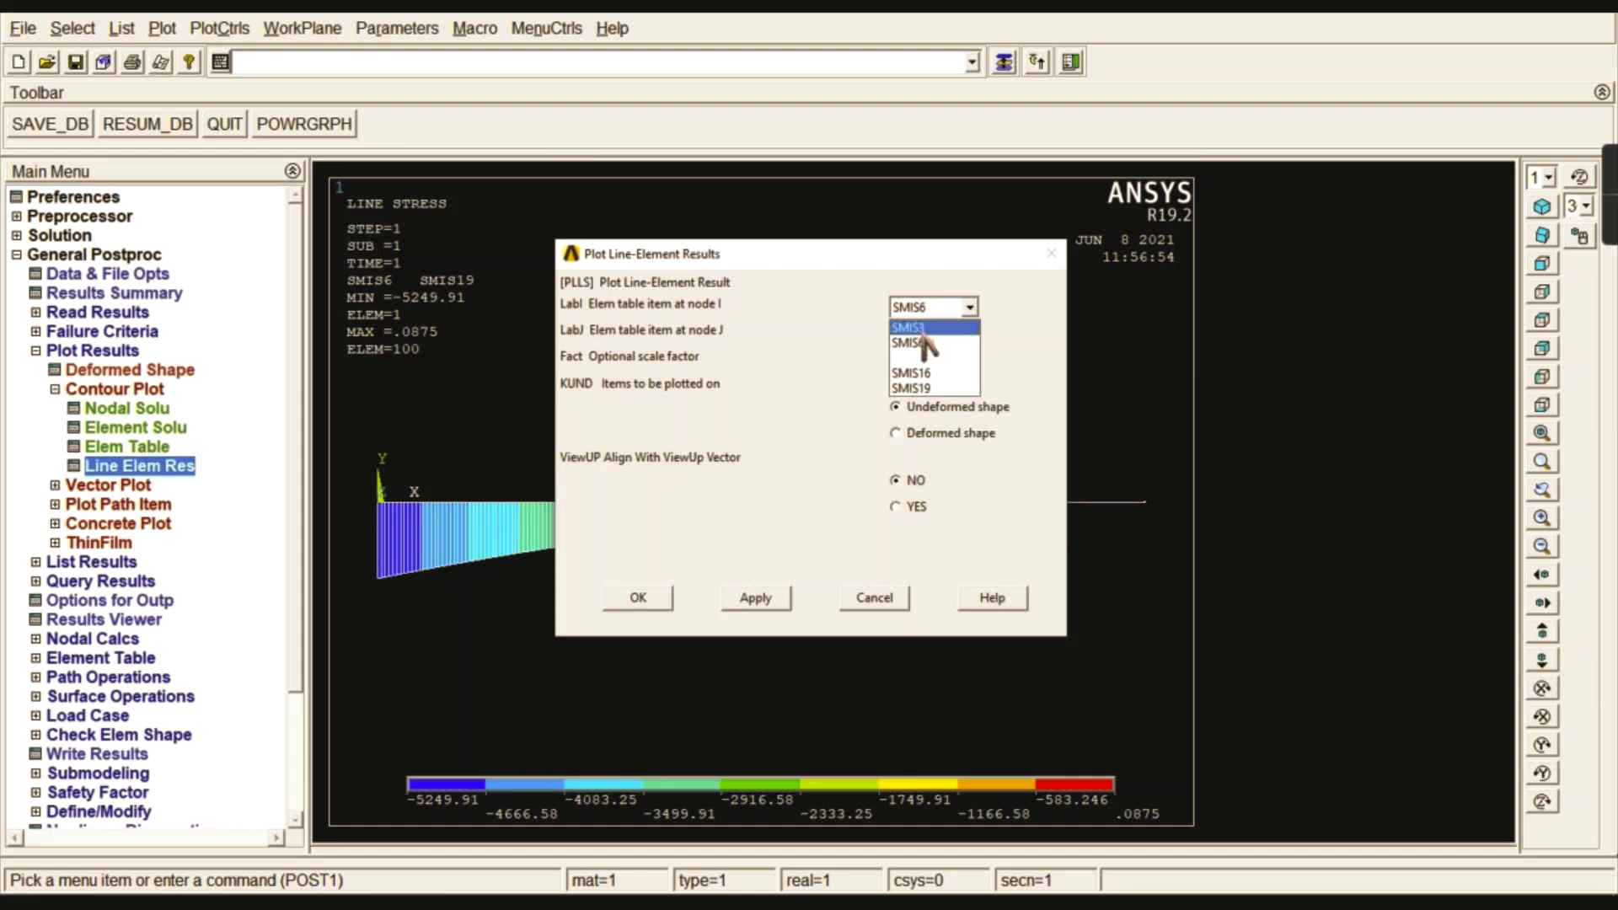
pyautogui.click(933, 337)
pyautogui.click(967, 335)
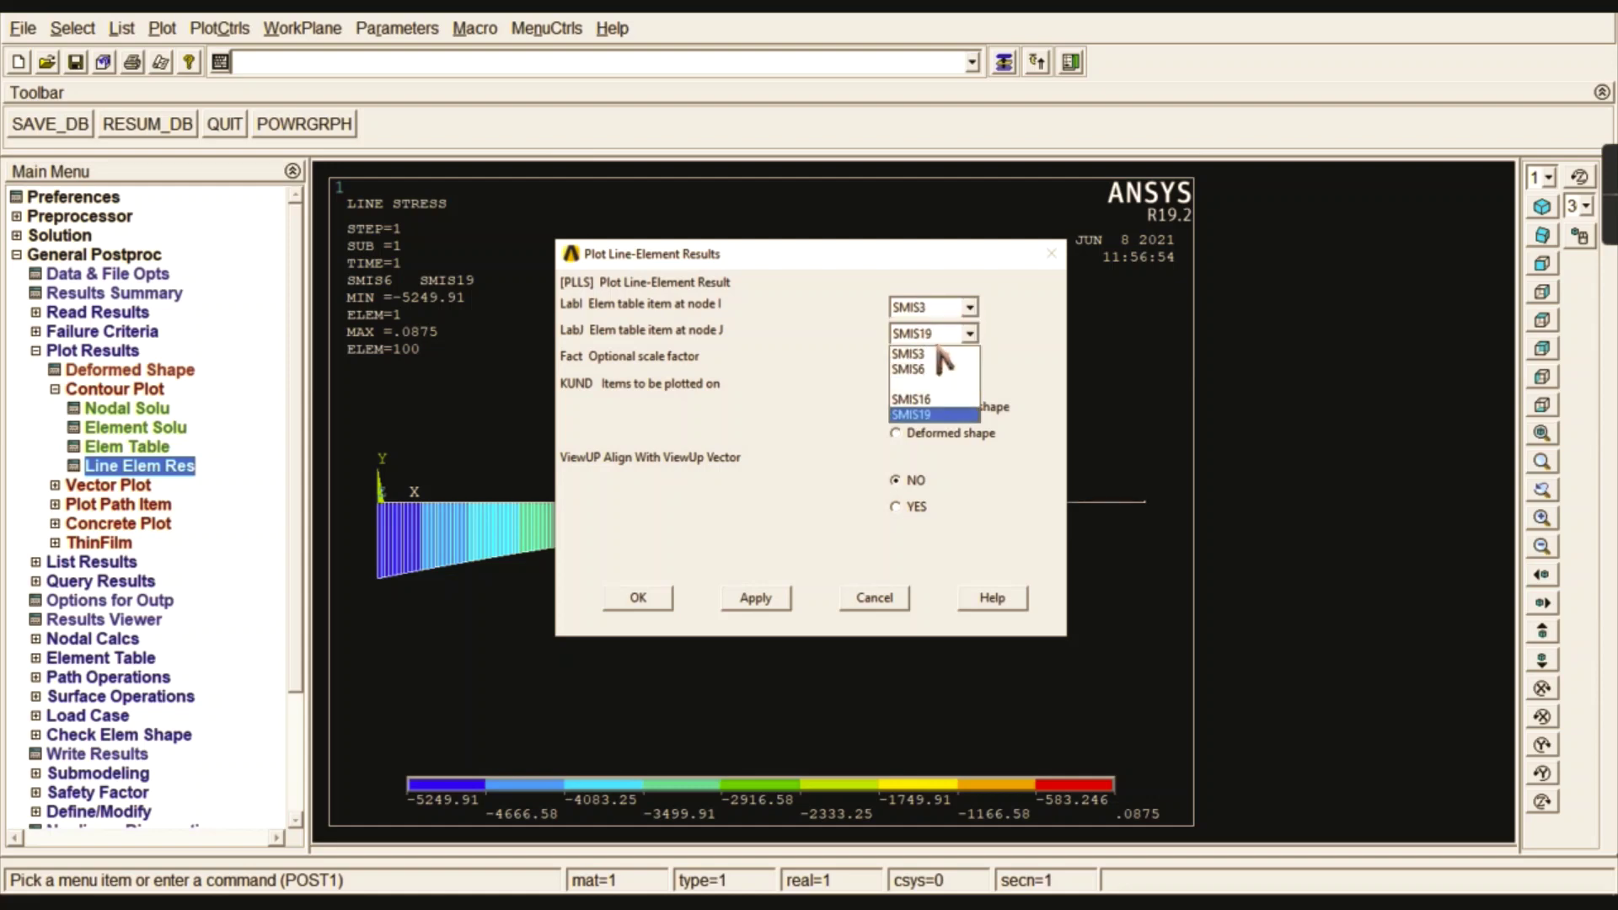
pyautogui.click(935, 413)
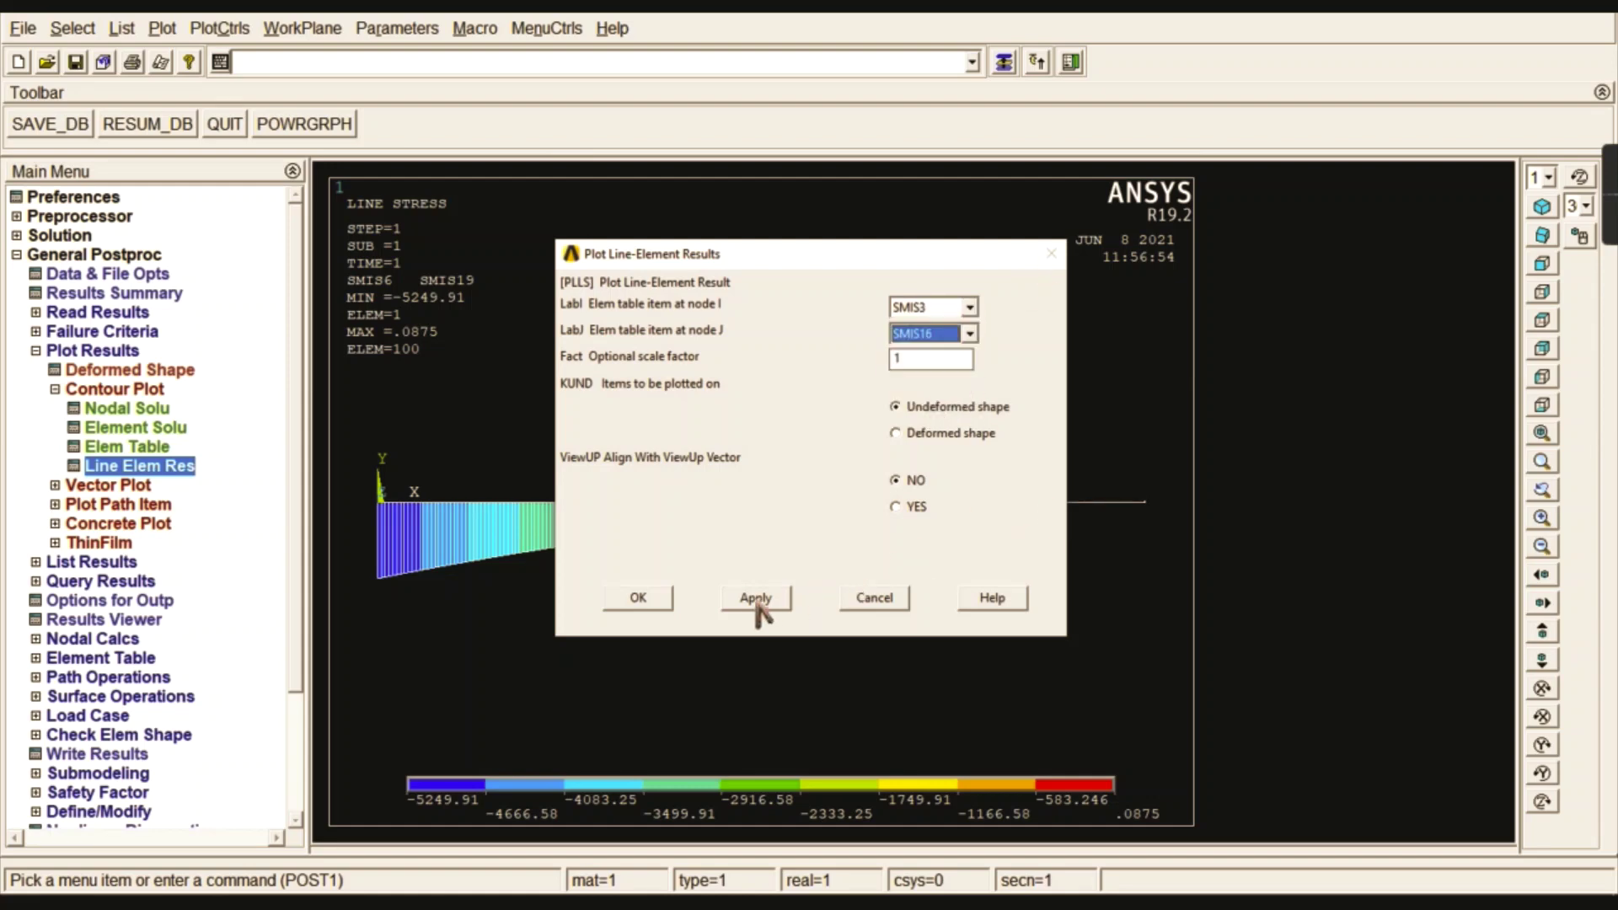
pyautogui.click(672, 594)
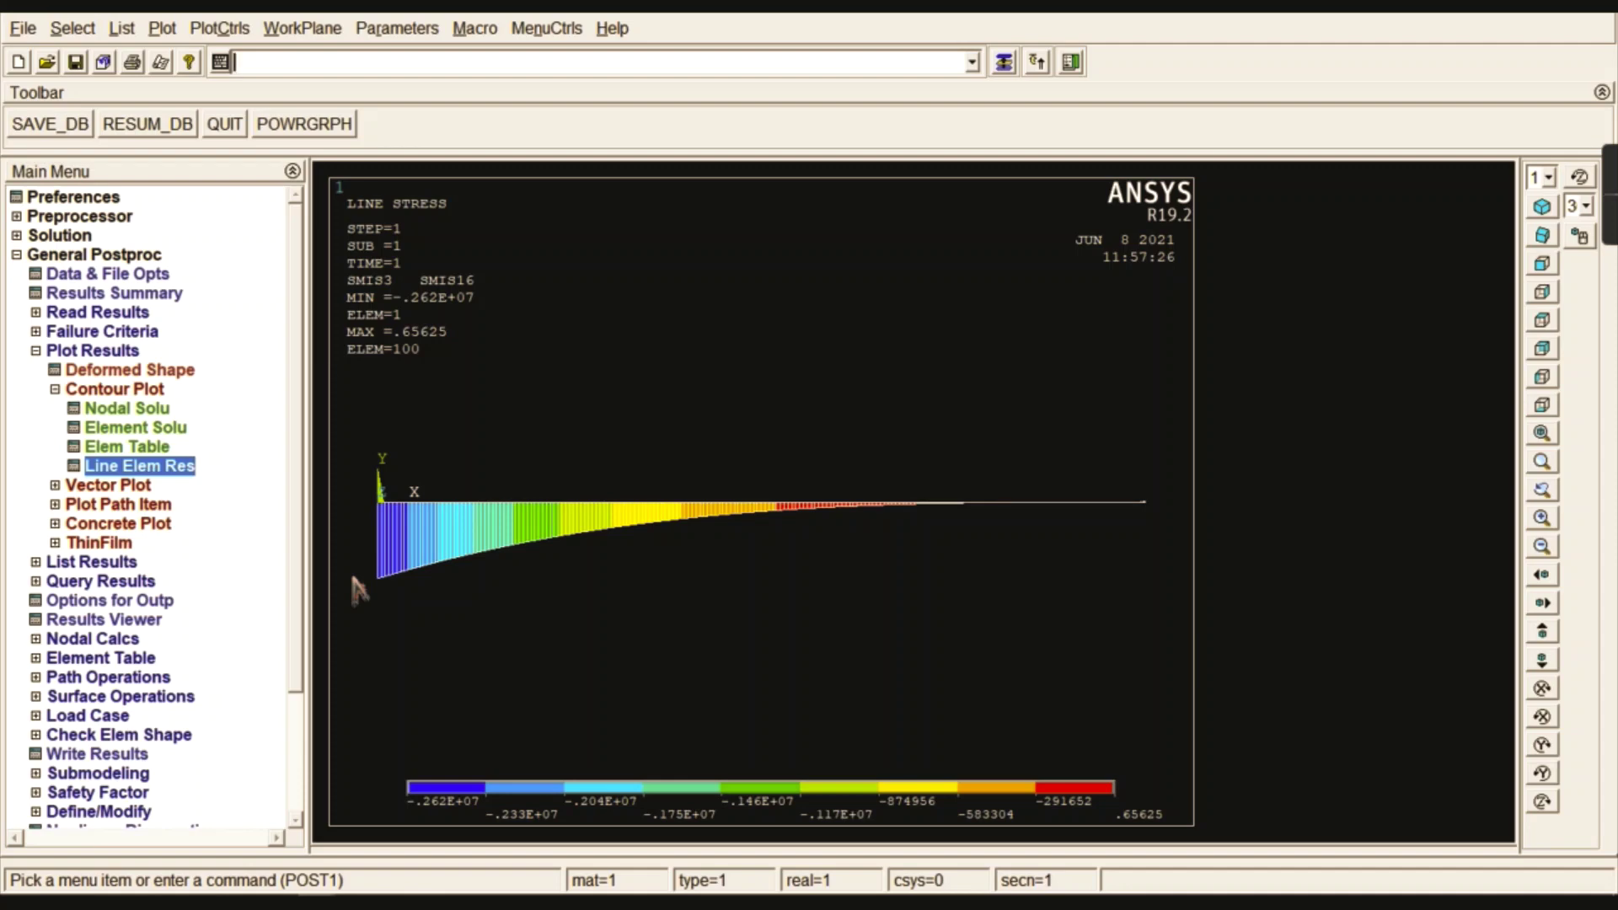
# Plot the nodal DOF displacement vector sum as a contour in the Results Viewer
pyautogui.click(133, 390)
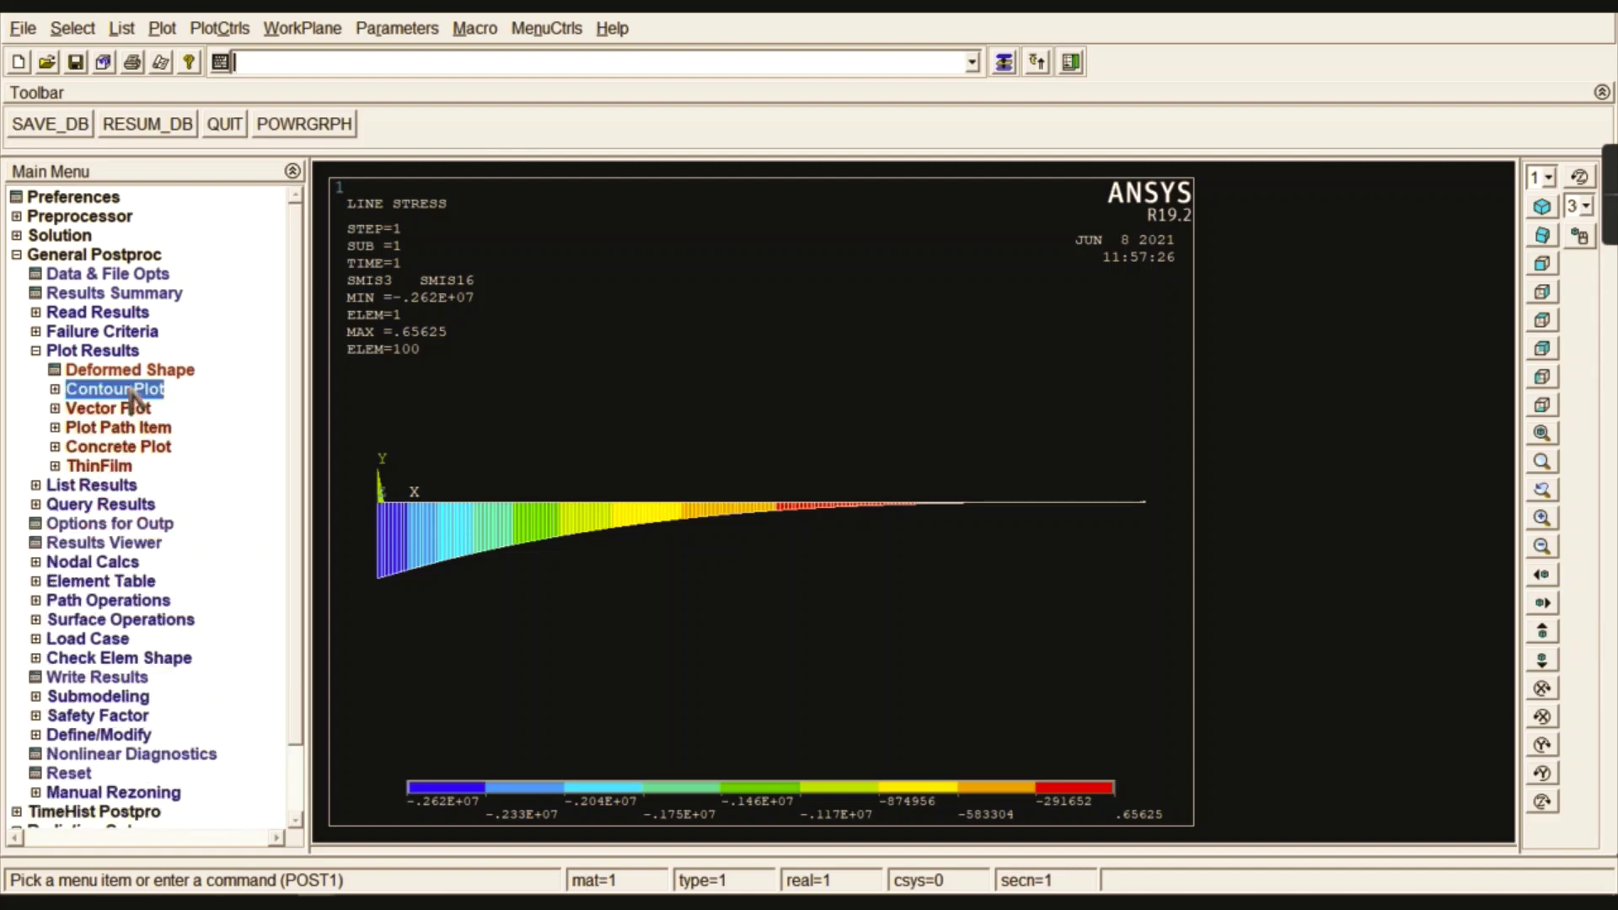
pyautogui.click(115, 352)
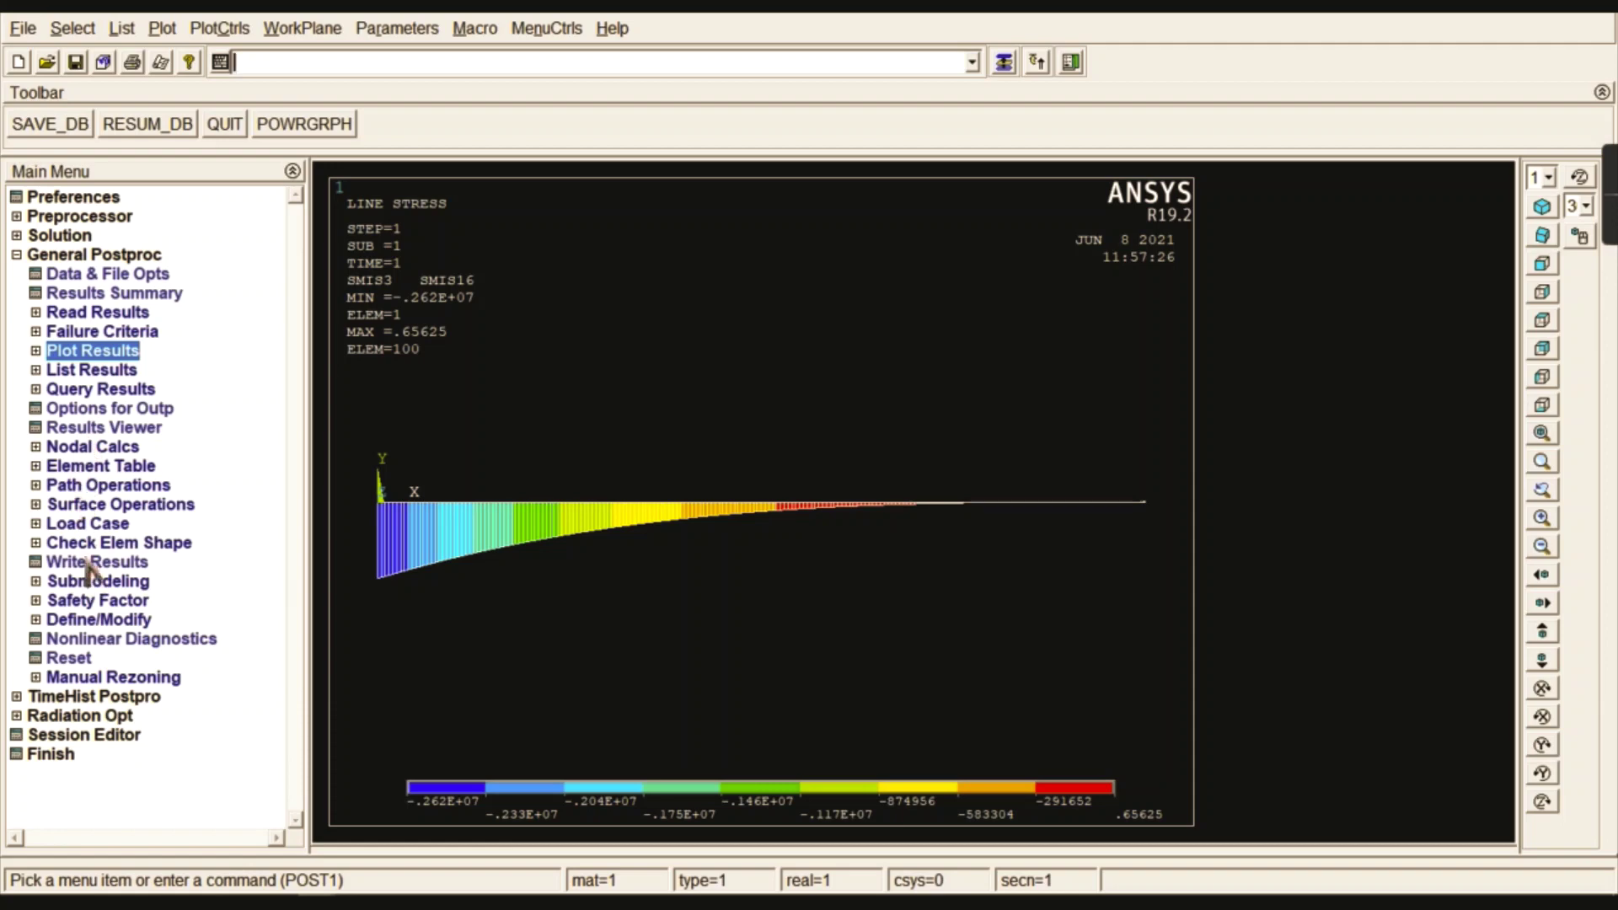
pyautogui.click(80, 427)
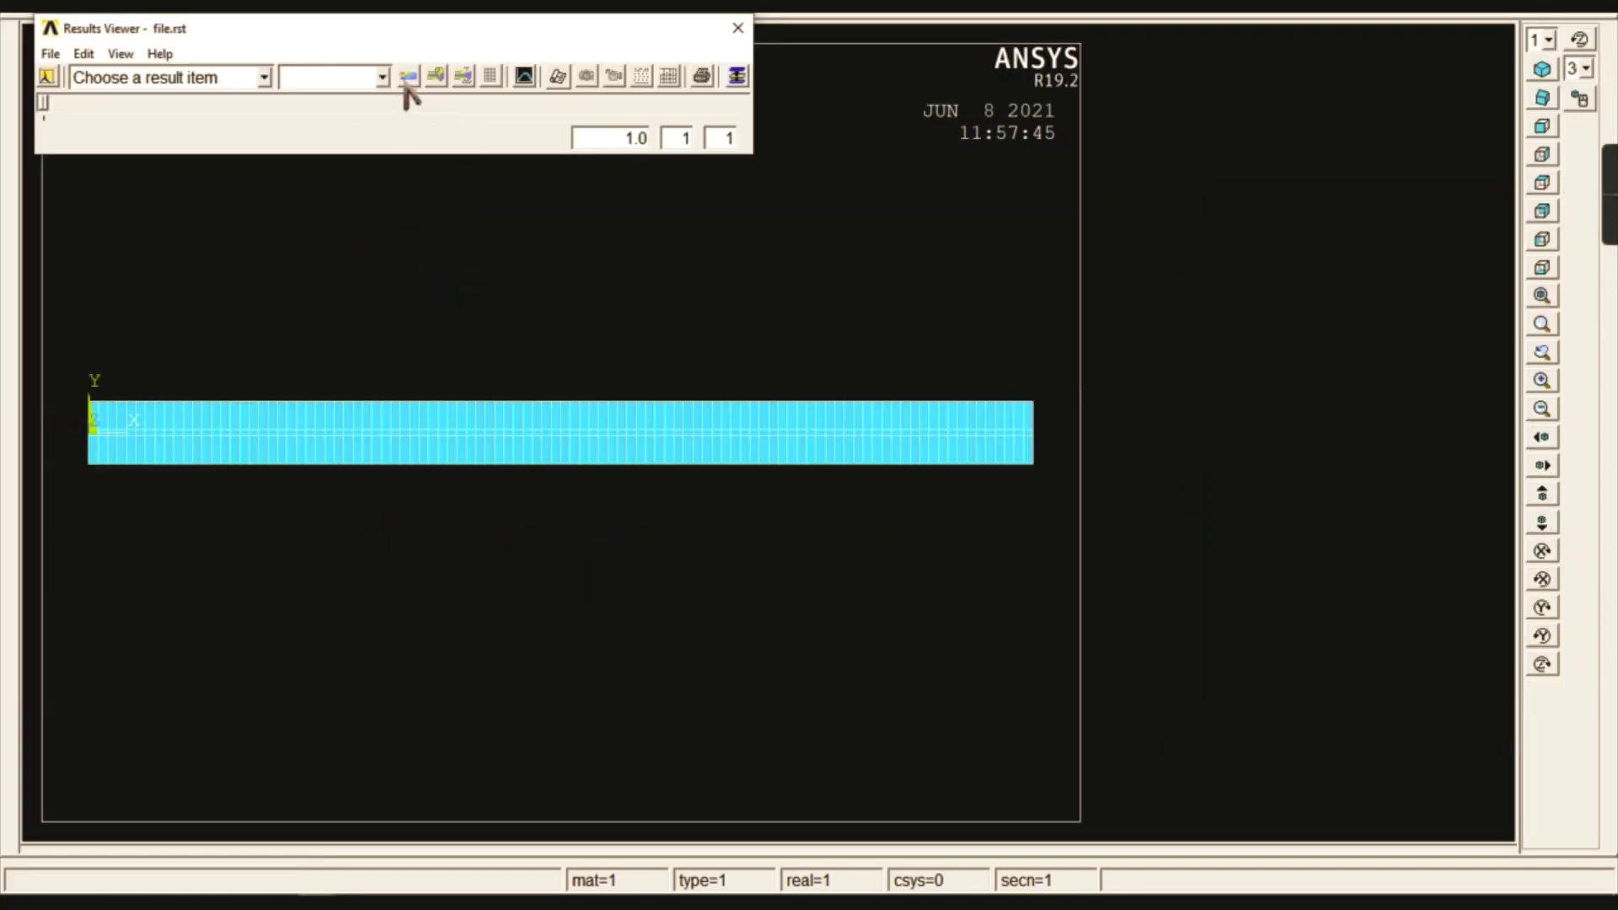
pyautogui.click(264, 77)
pyautogui.click(168, 146)
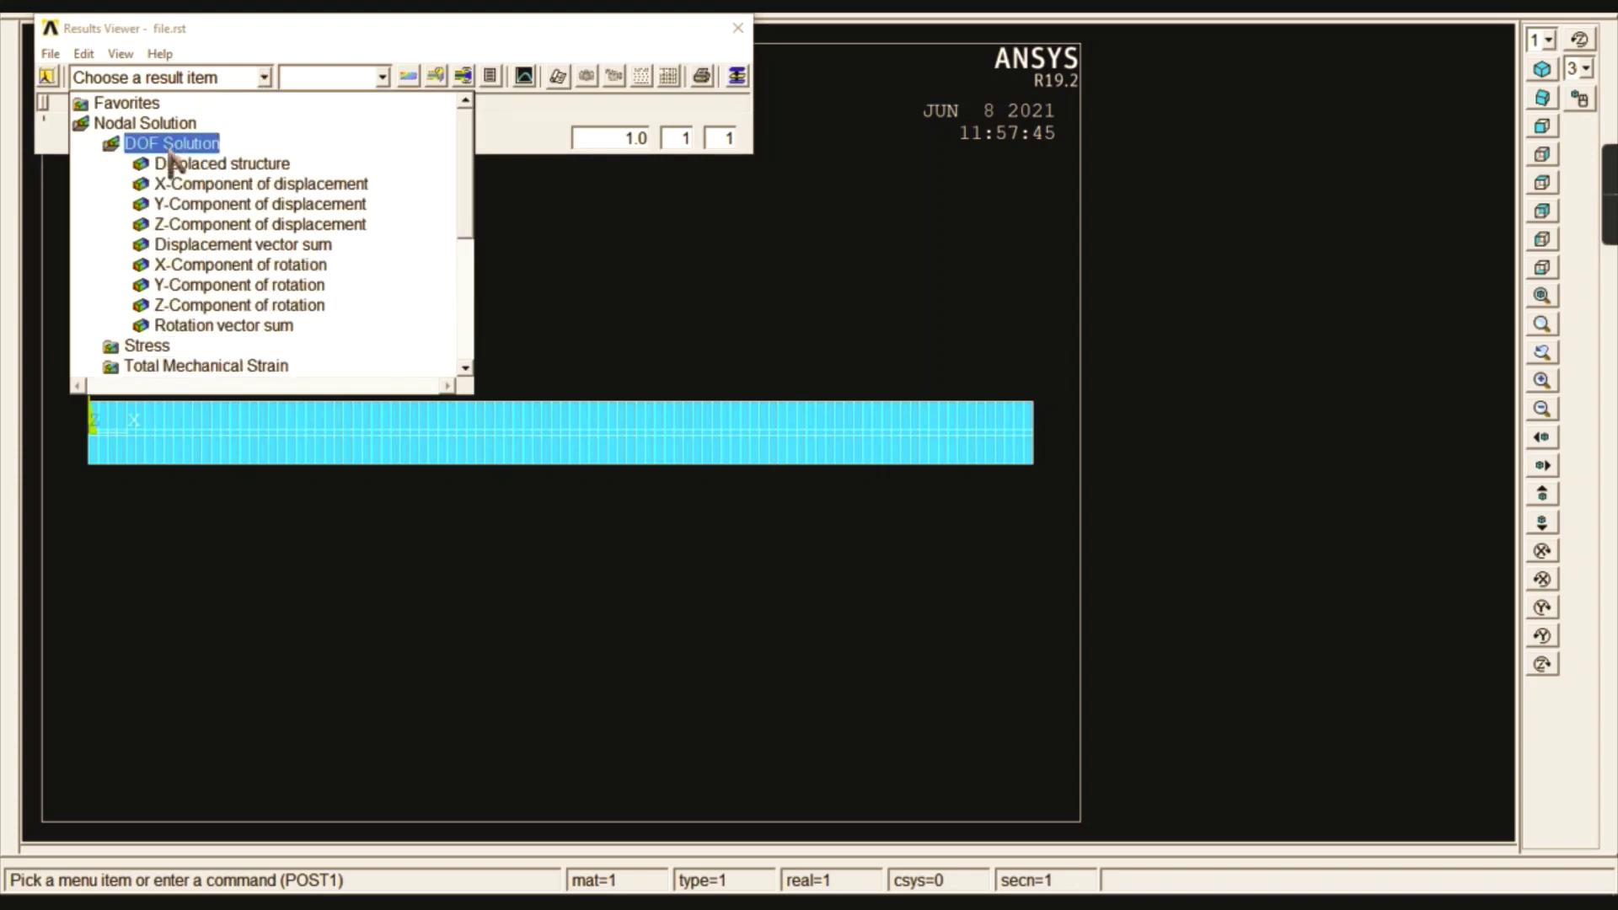
pyautogui.click(204, 245)
pyautogui.click(382, 77)
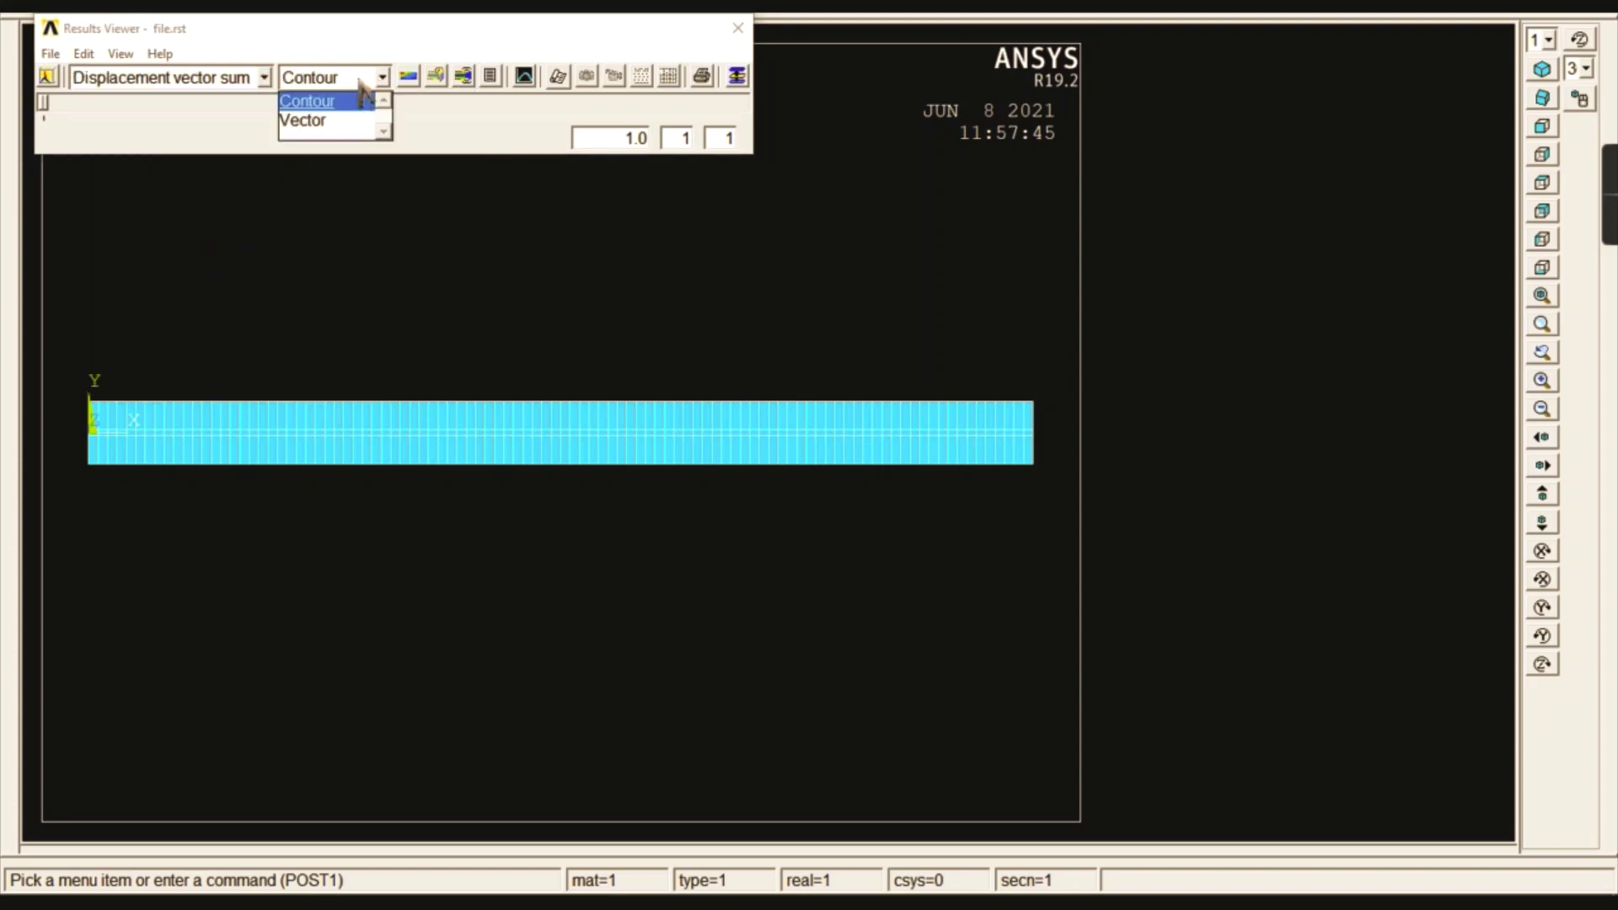
pyautogui.click(367, 100)
pyautogui.click(409, 76)
pyautogui.moveTo(1605, 139)
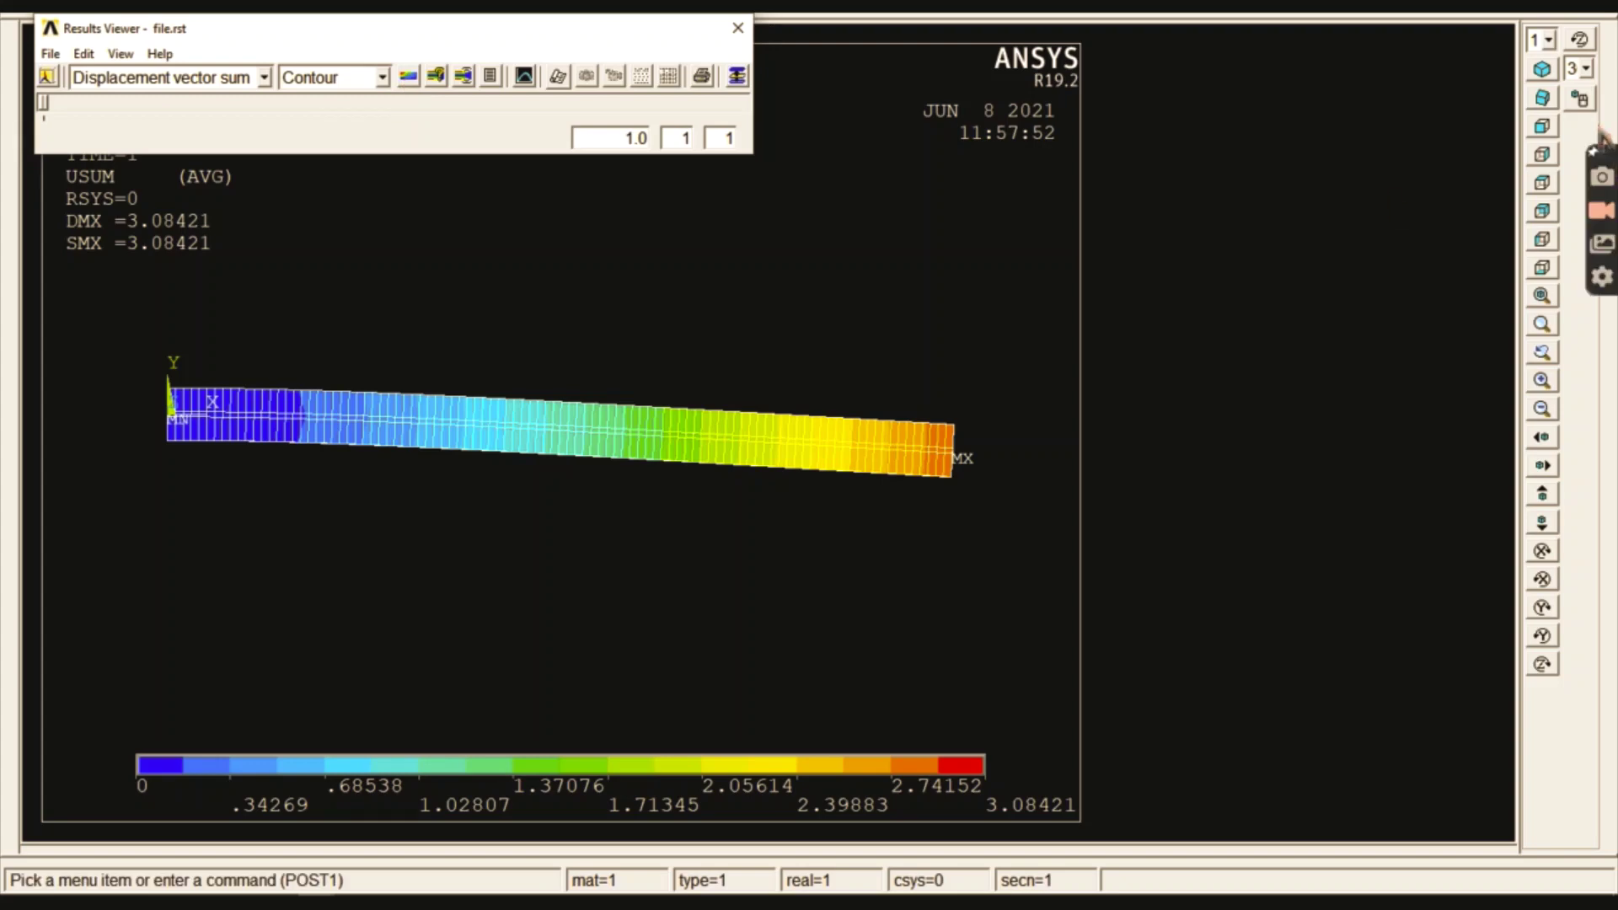
pyautogui.click(1541, 98)
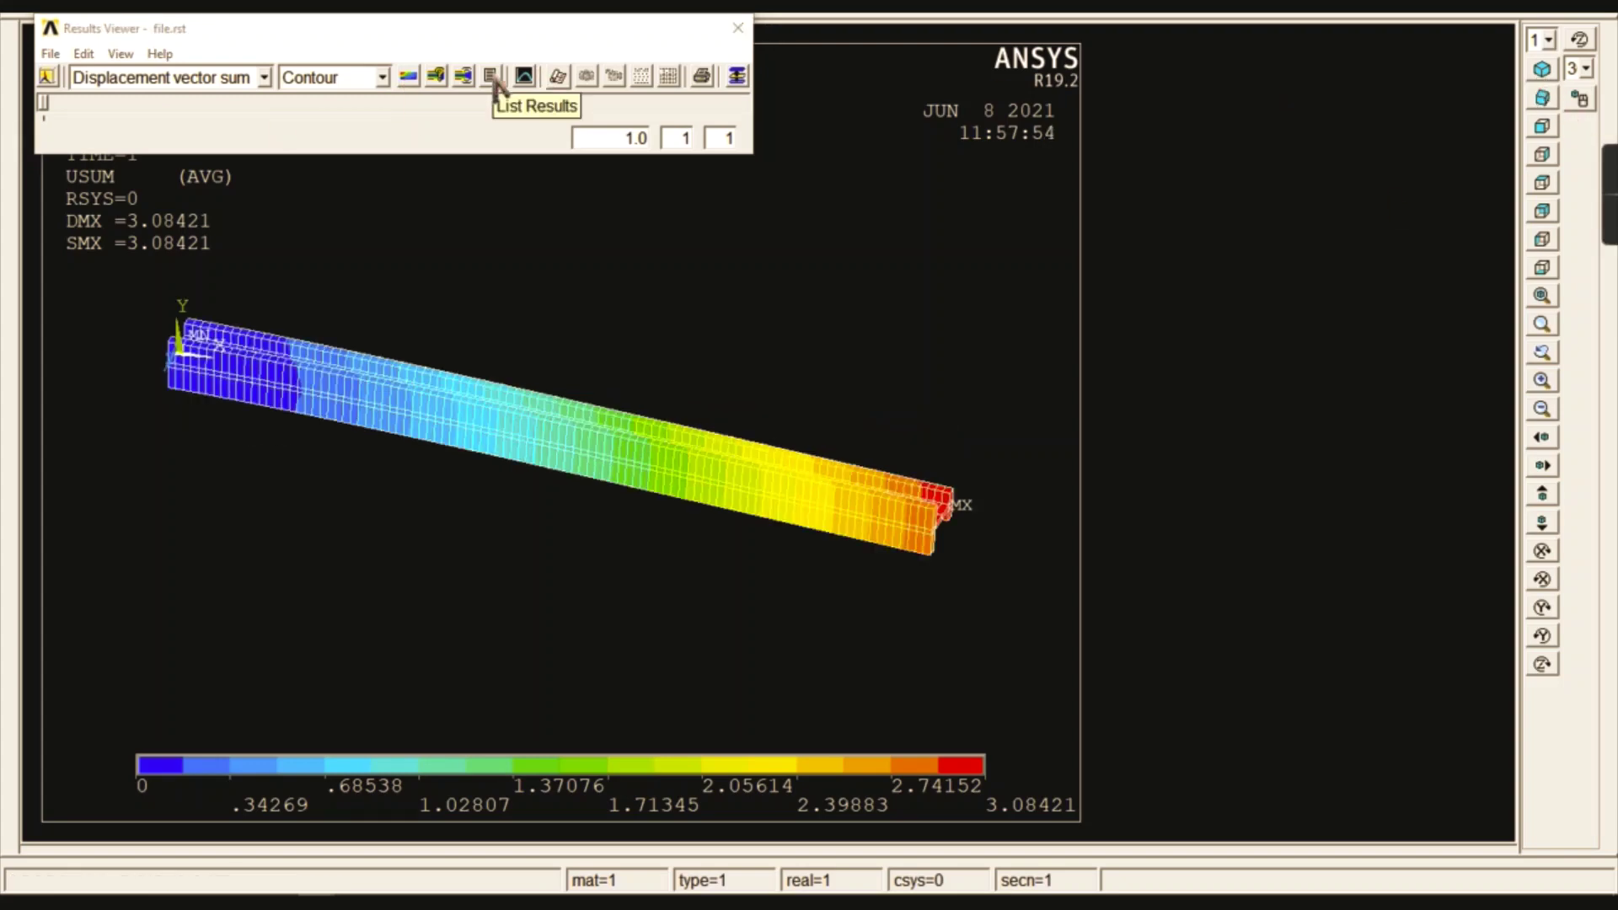
# Animate the deformed results for Translation UX with 10 frames and a 0.5 second delay, and close the Results Viewer
pyautogui.click(464, 76)
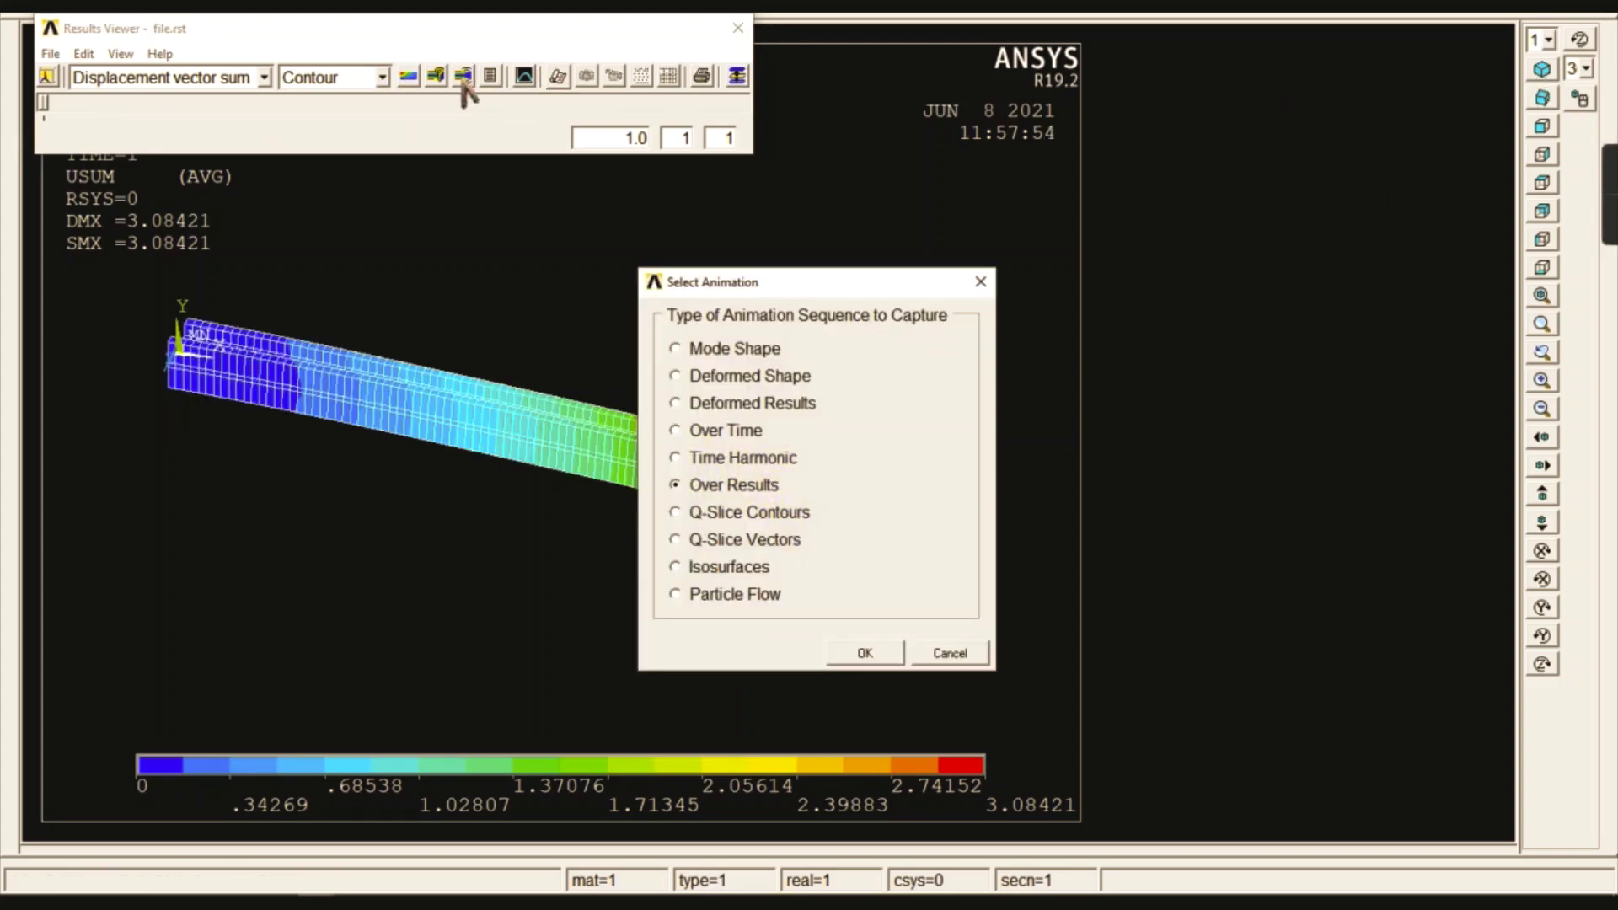
pyautogui.click(762, 406)
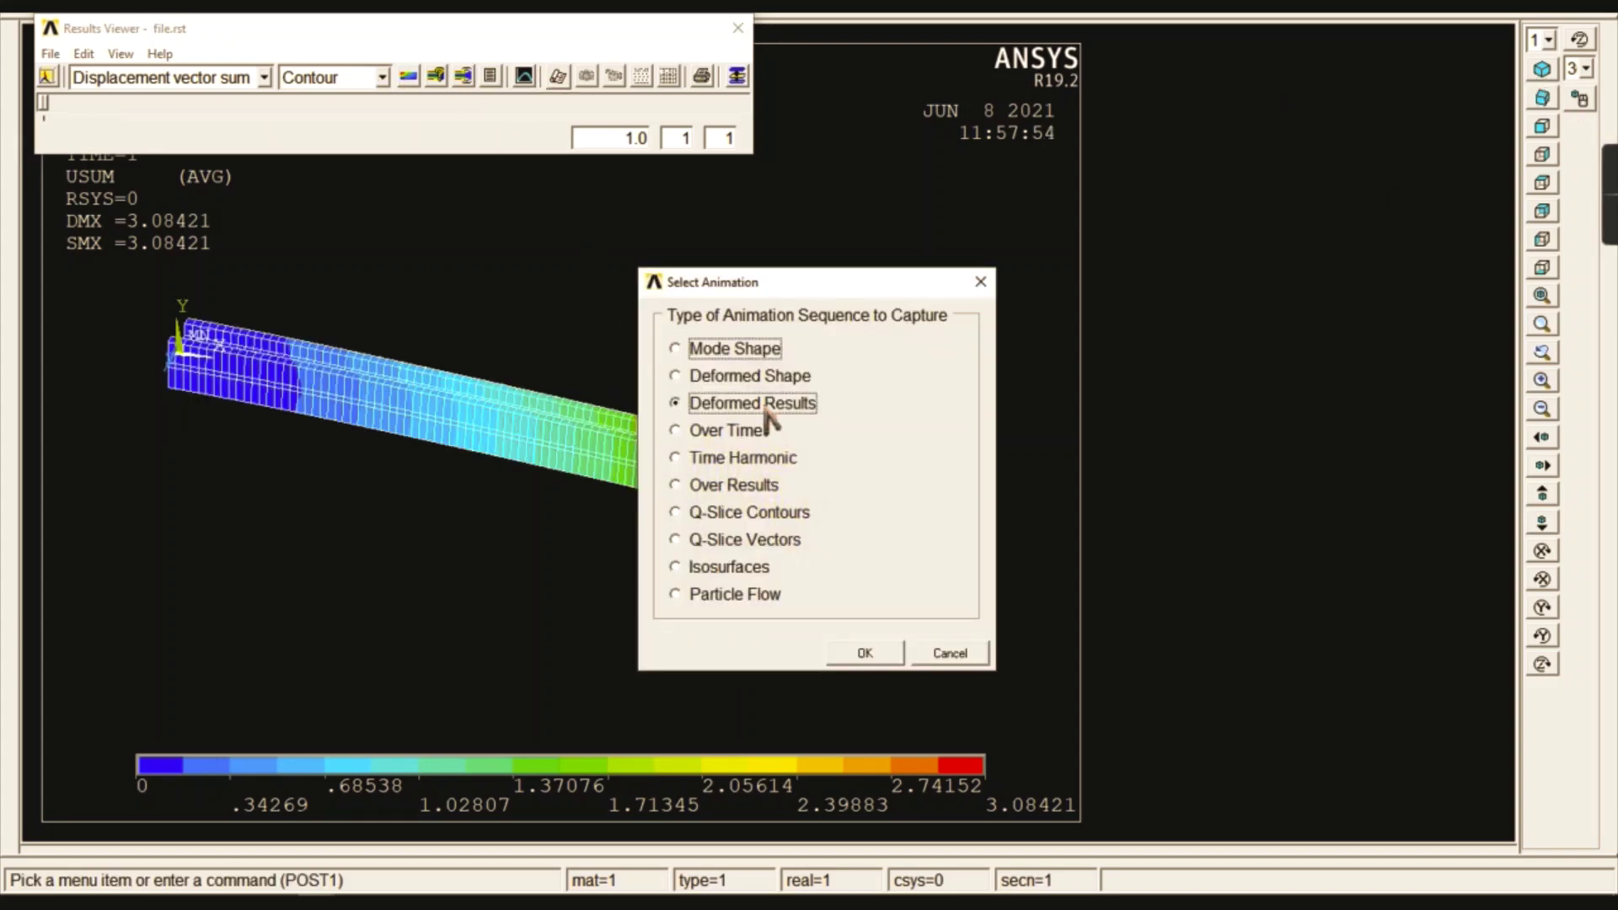
pyautogui.click(868, 655)
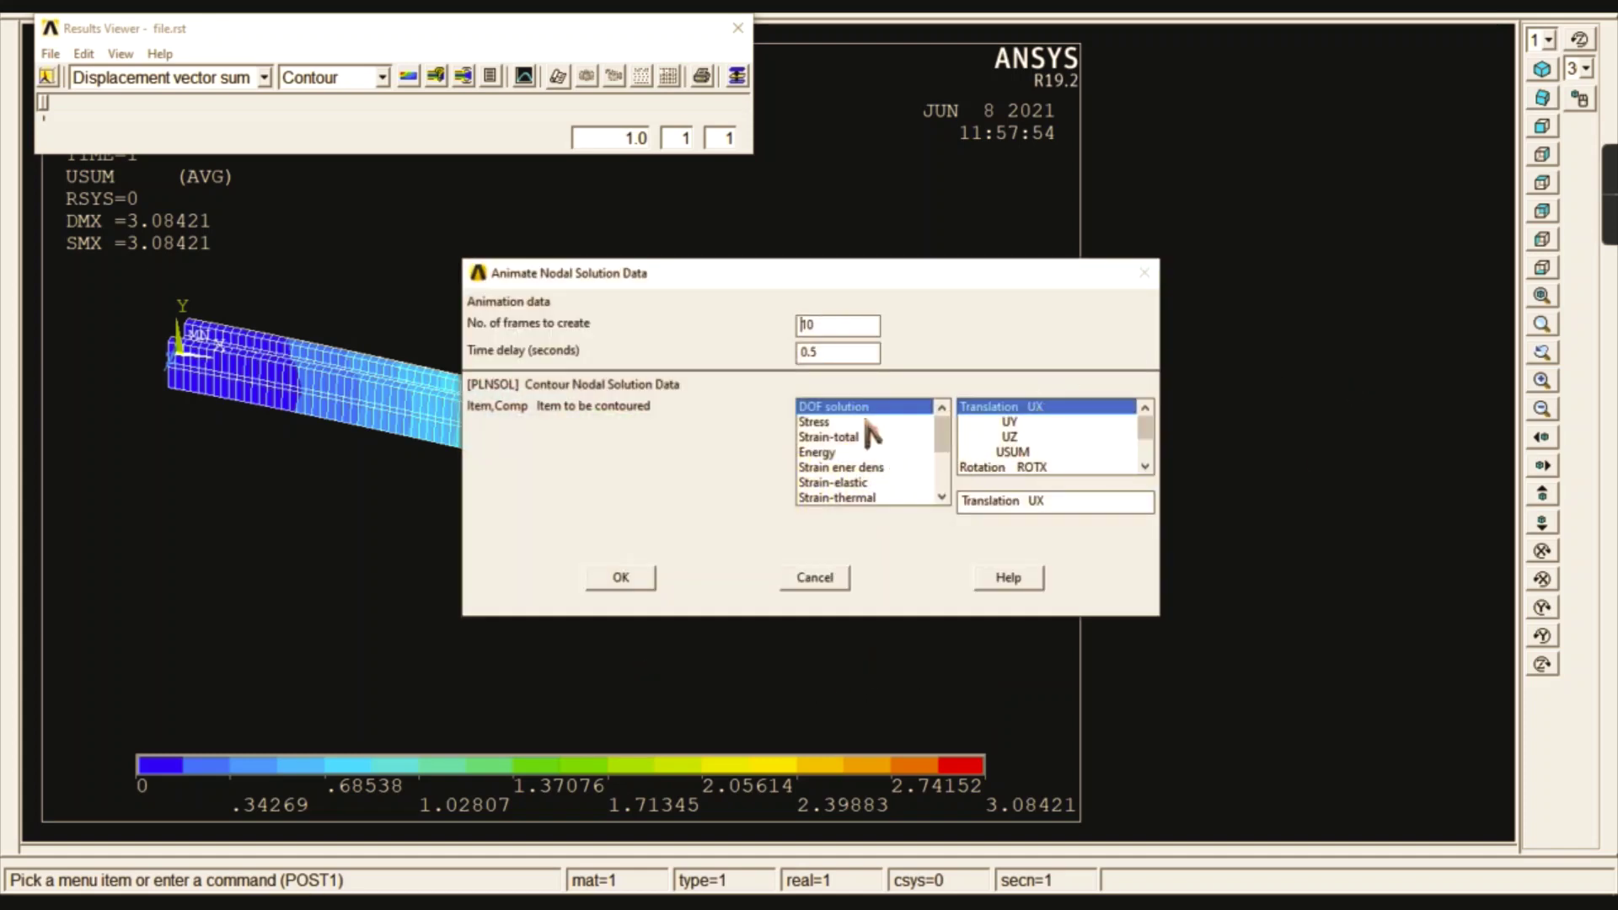
pyautogui.click(620, 580)
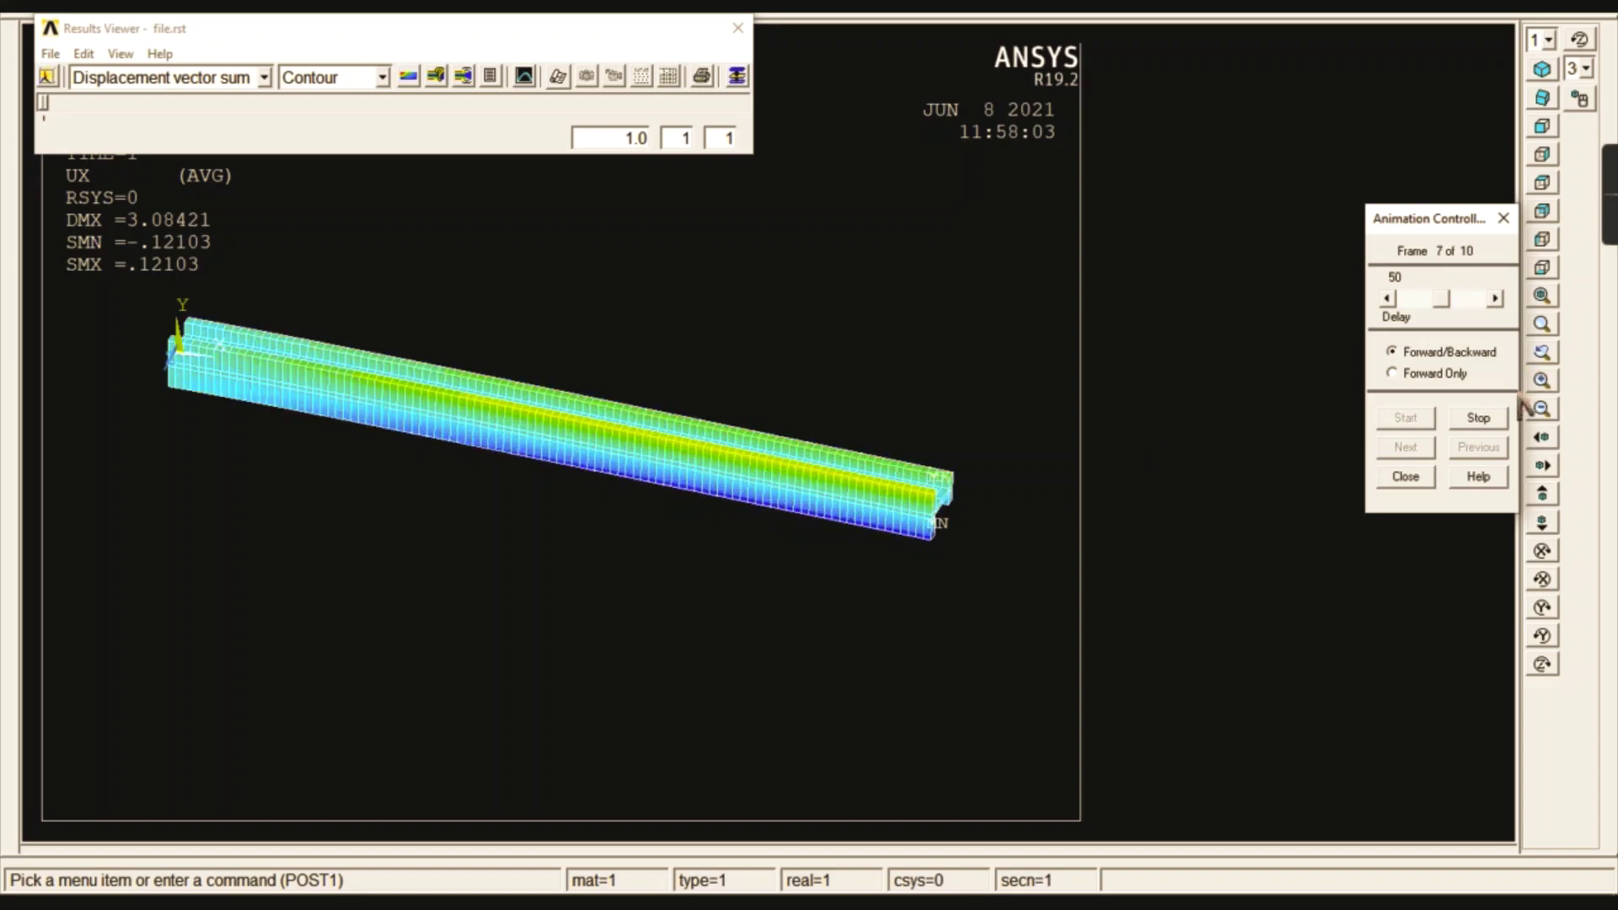
pyautogui.click(1478, 417)
pyautogui.click(1405, 477)
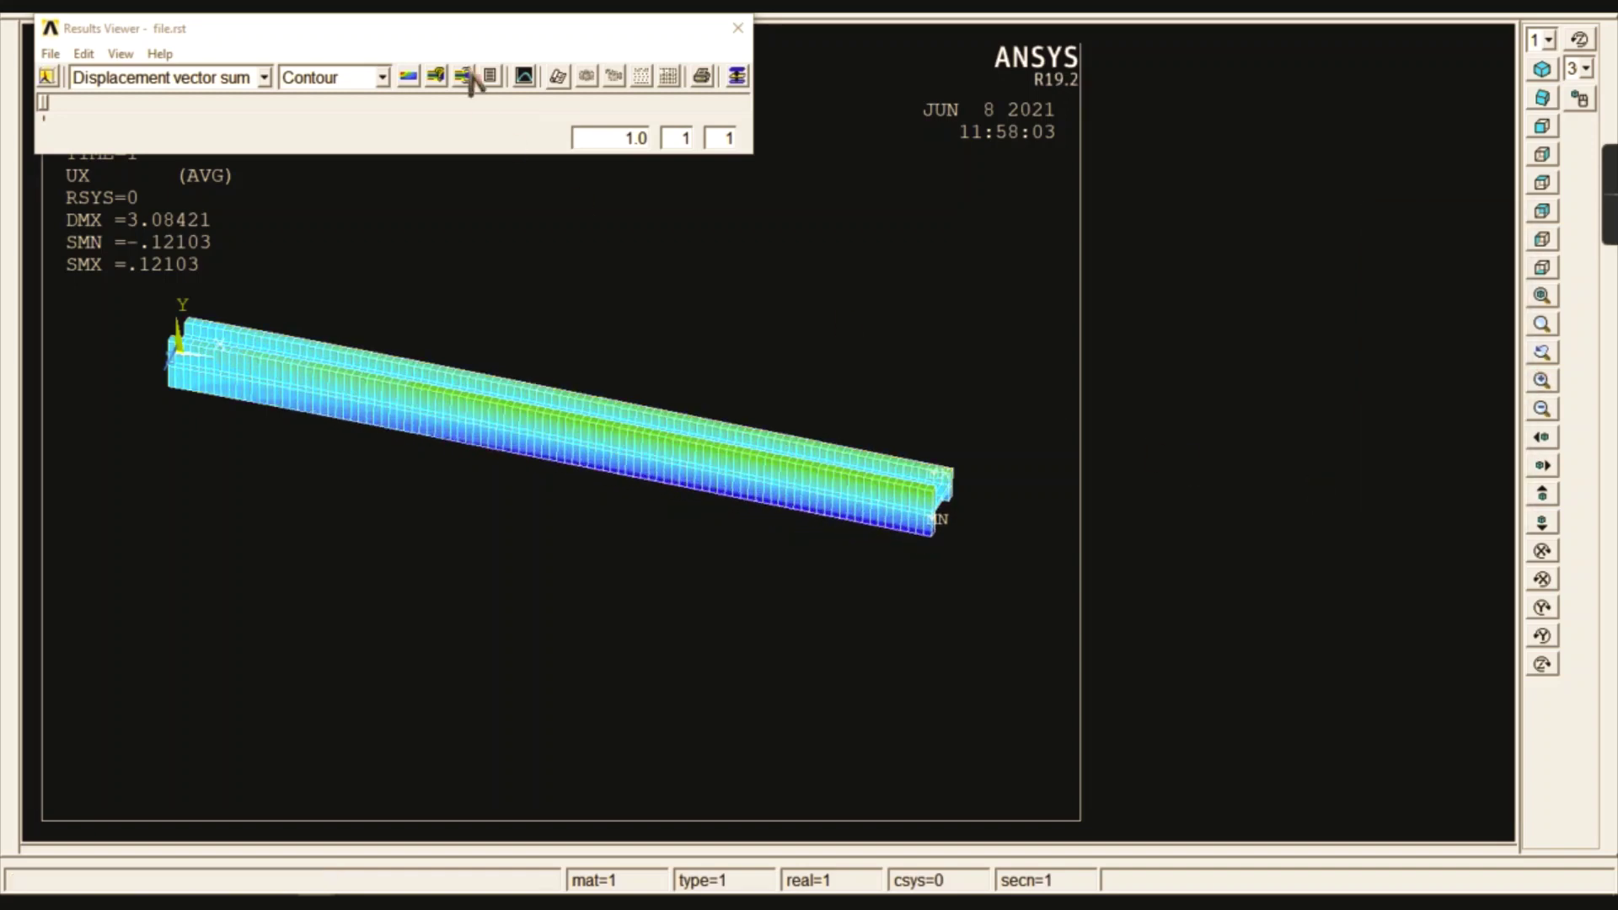
pyautogui.click(738, 28)
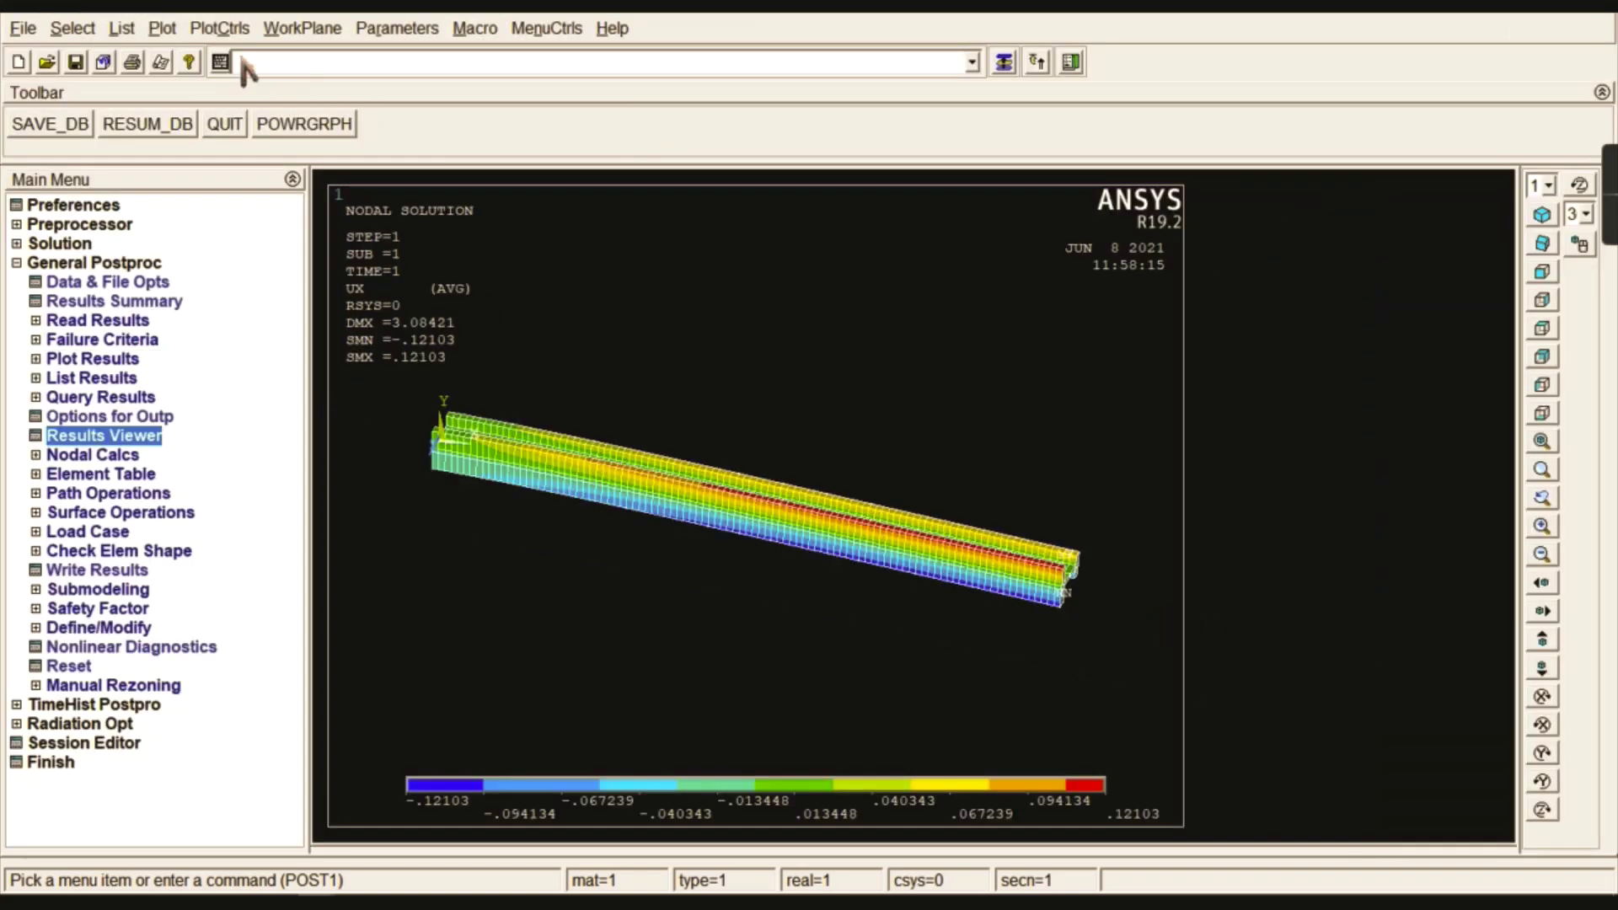
# Reverse the graphics display colors so the plot has a white background
pyautogui.click(219, 30)
pyautogui.moveTo(263, 240)
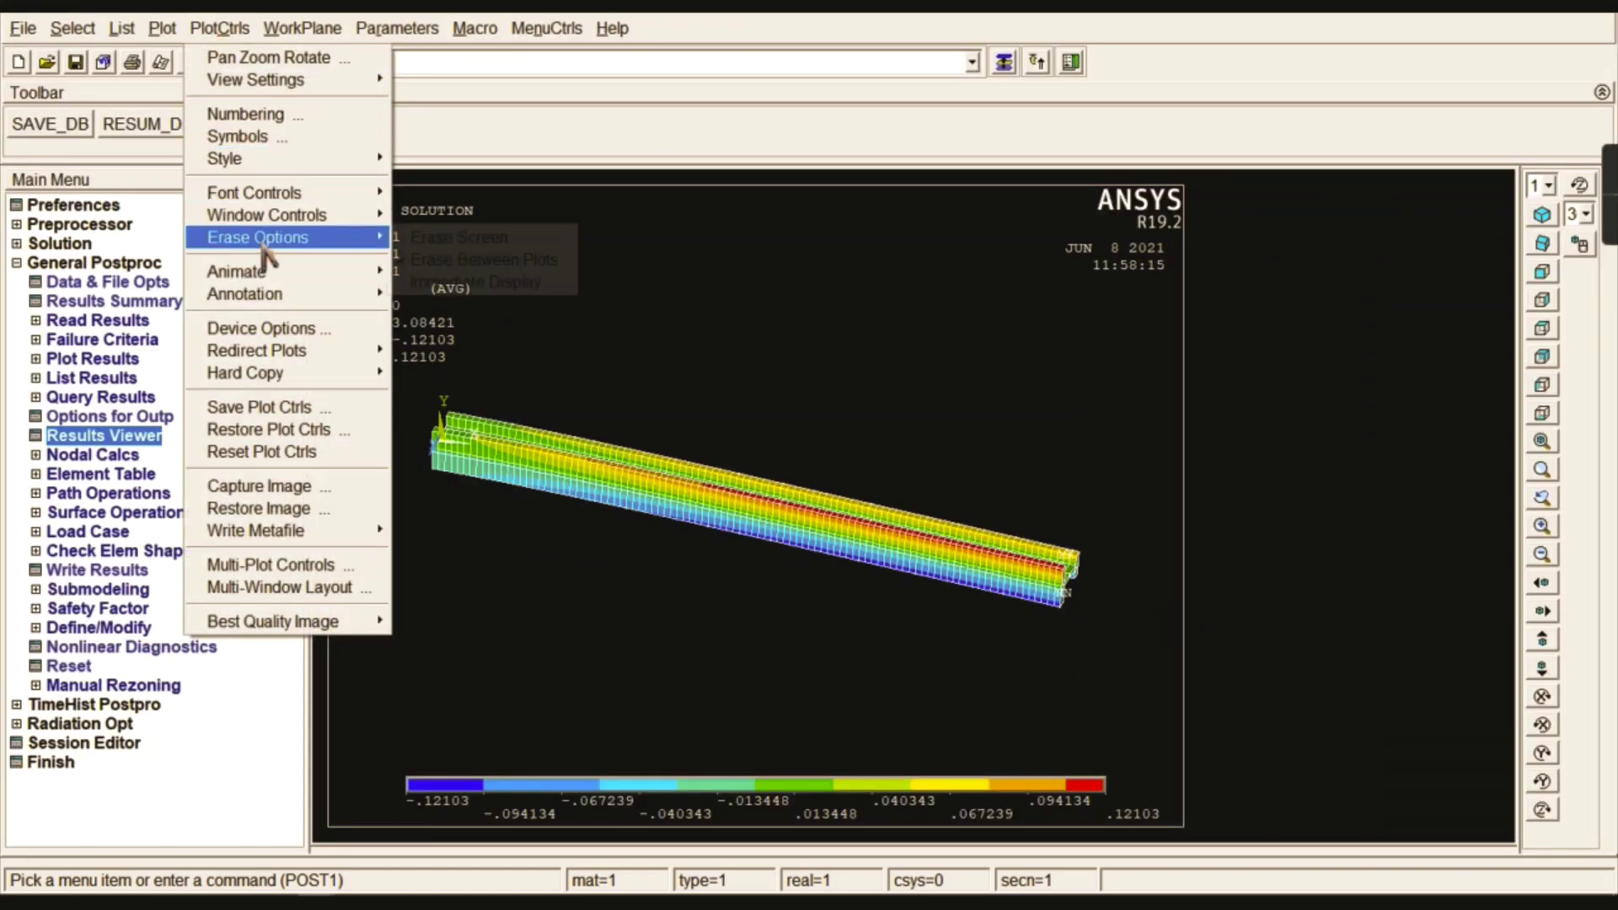
pyautogui.moveTo(248, 161)
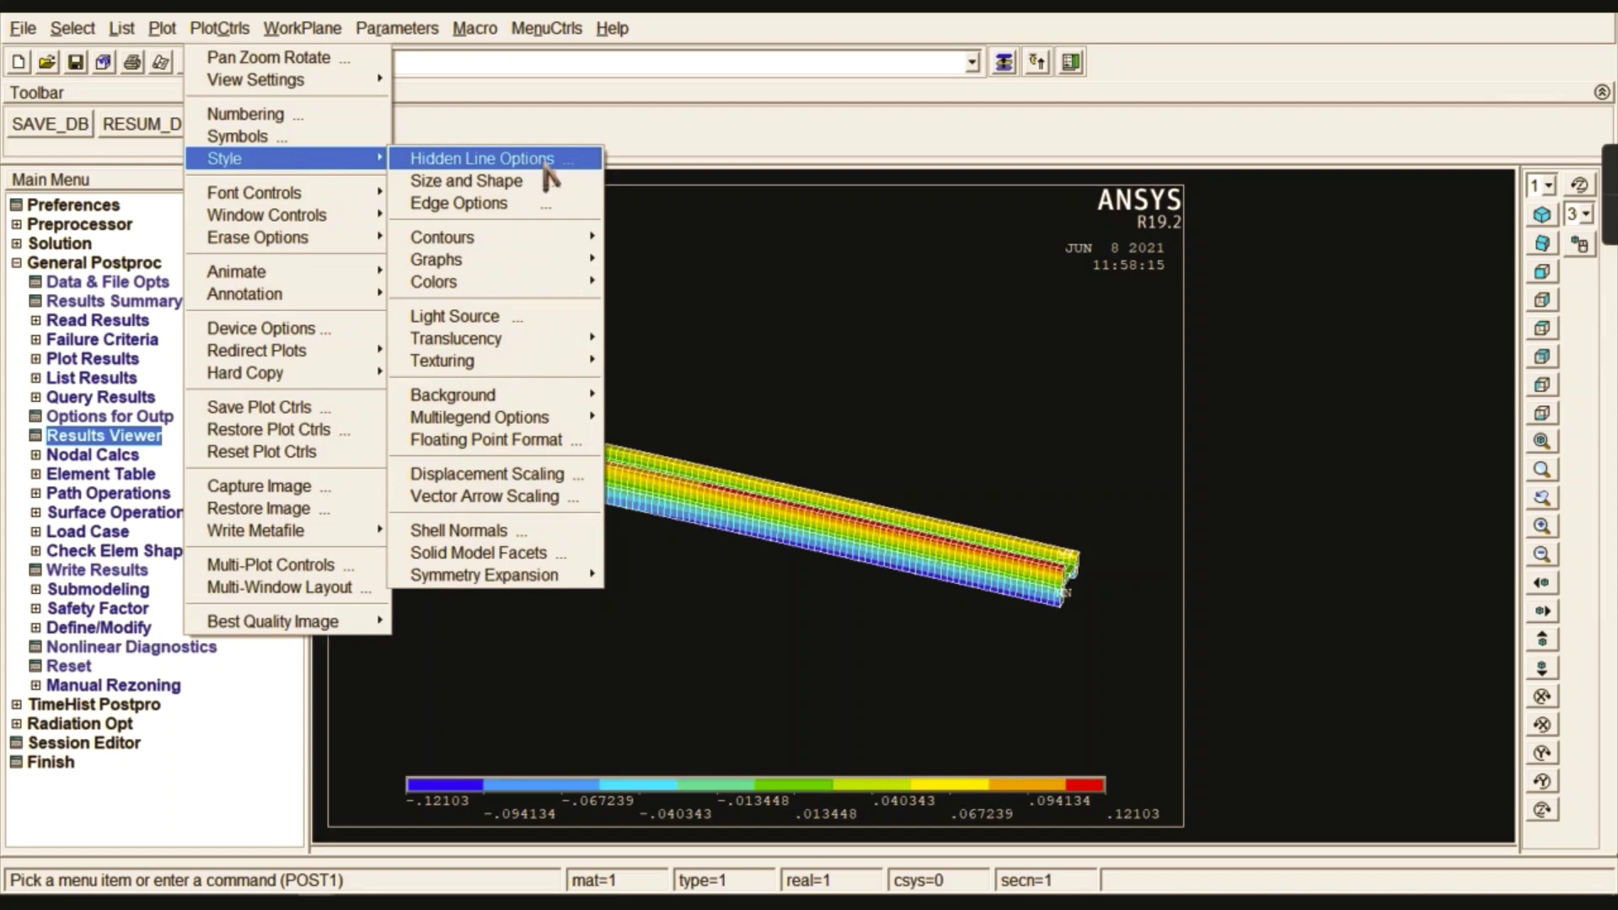
pyautogui.moveTo(527, 291)
pyautogui.click(691, 390)
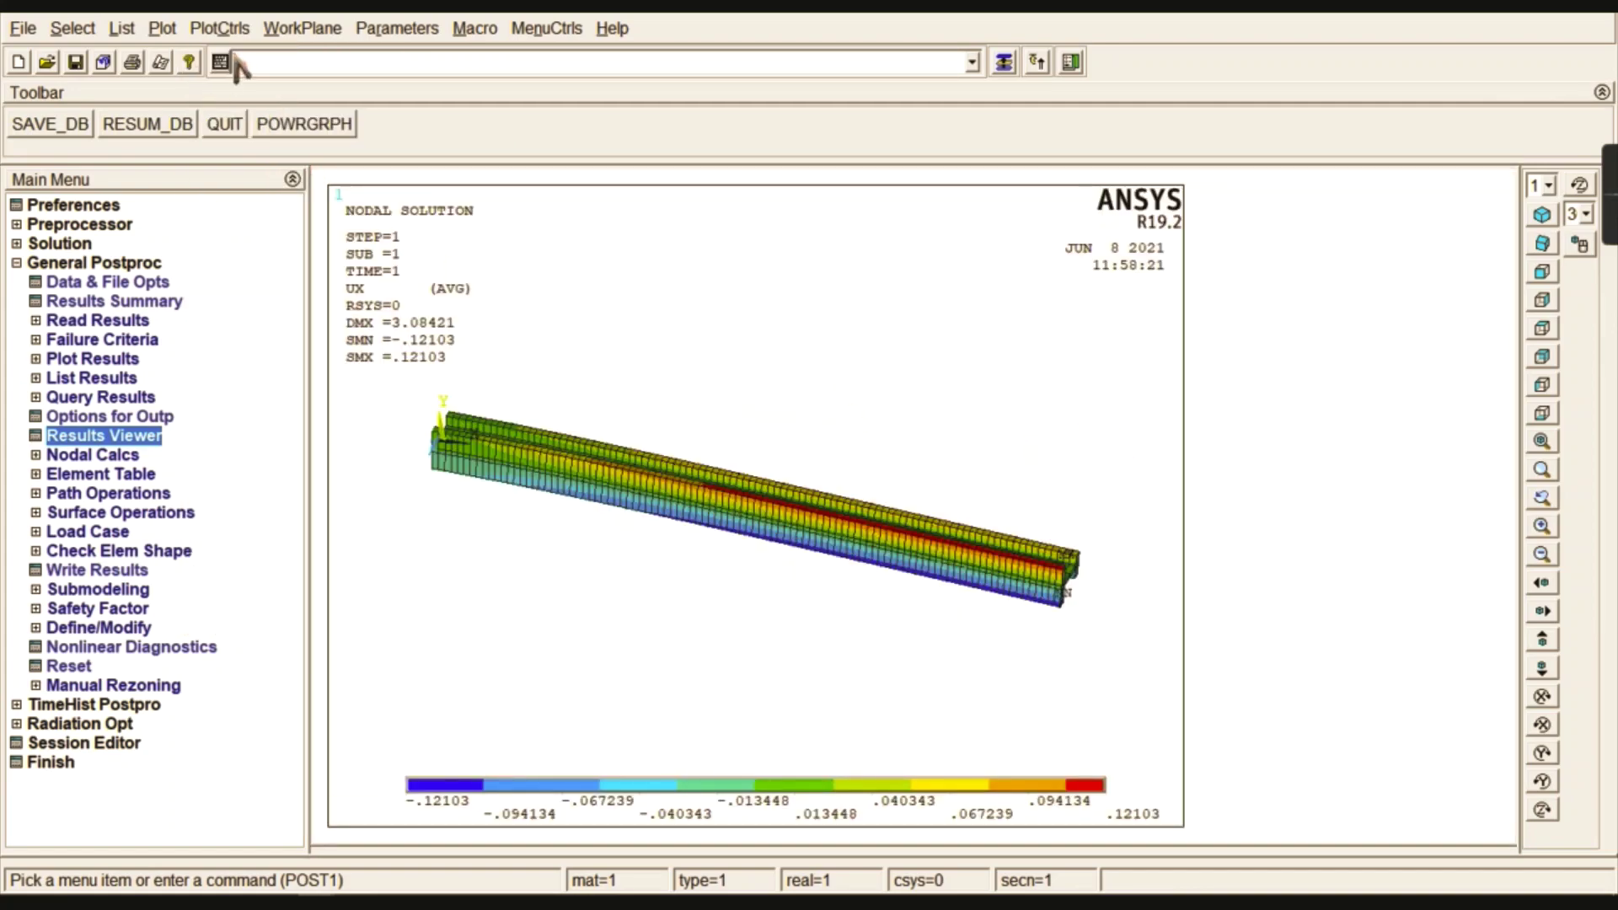
# Capture the UX contour plot as an image and save it on the Desktop under the name file
pyautogui.click(219, 27)
pyautogui.click(270, 487)
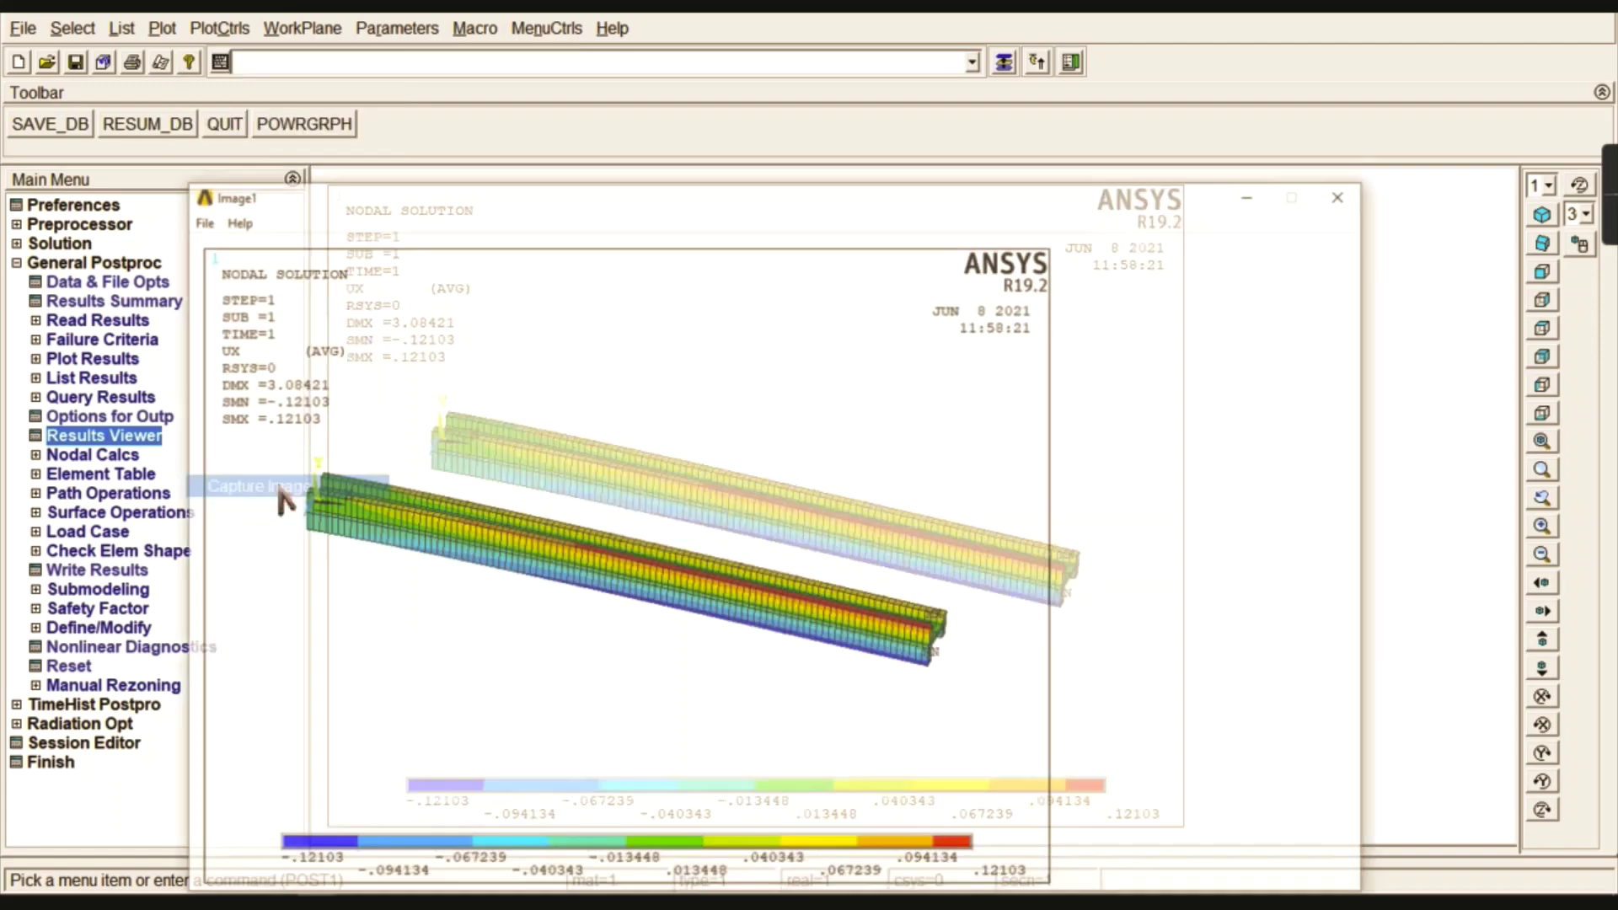
pyautogui.moveTo(636, 200); pyautogui.dragTo(663, 101)
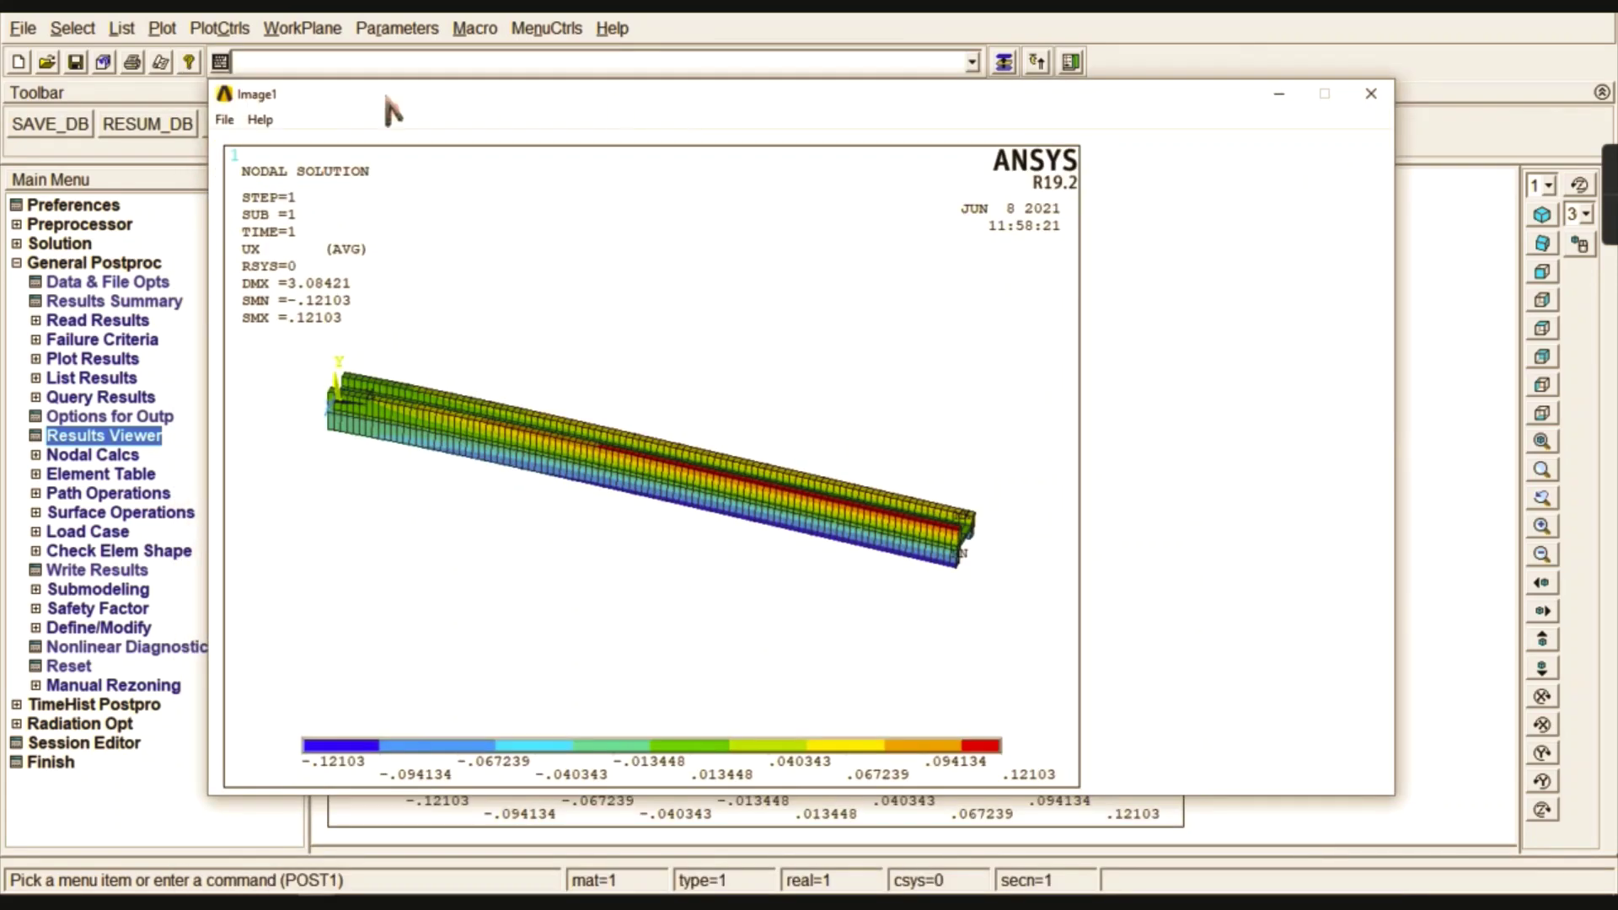
pyautogui.click(224, 119)
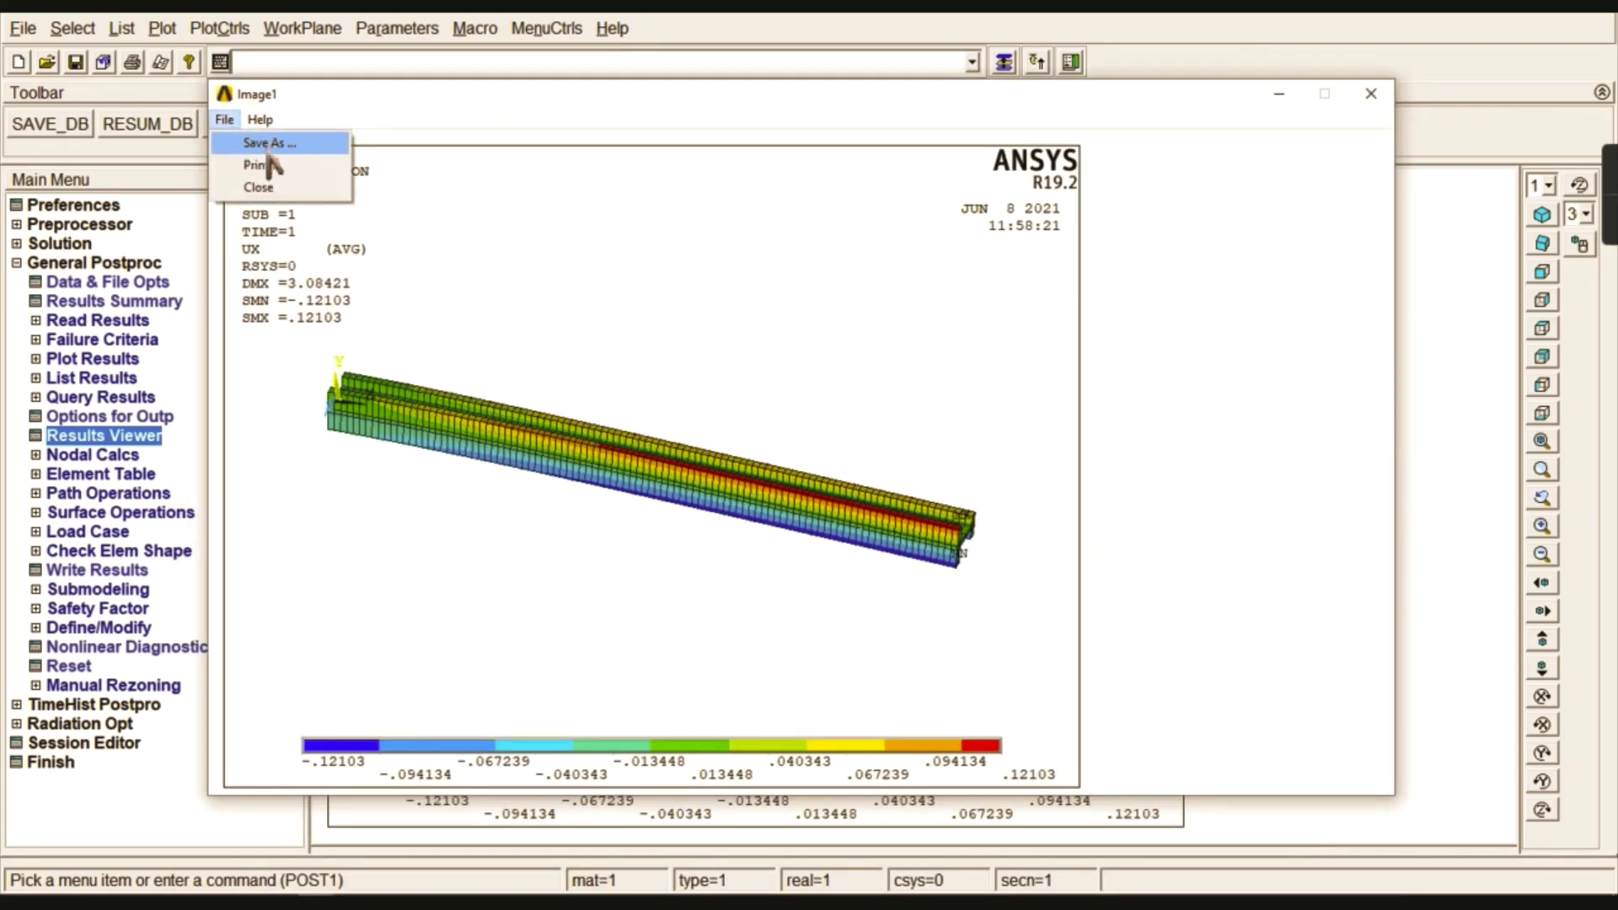
pyautogui.click(257, 143)
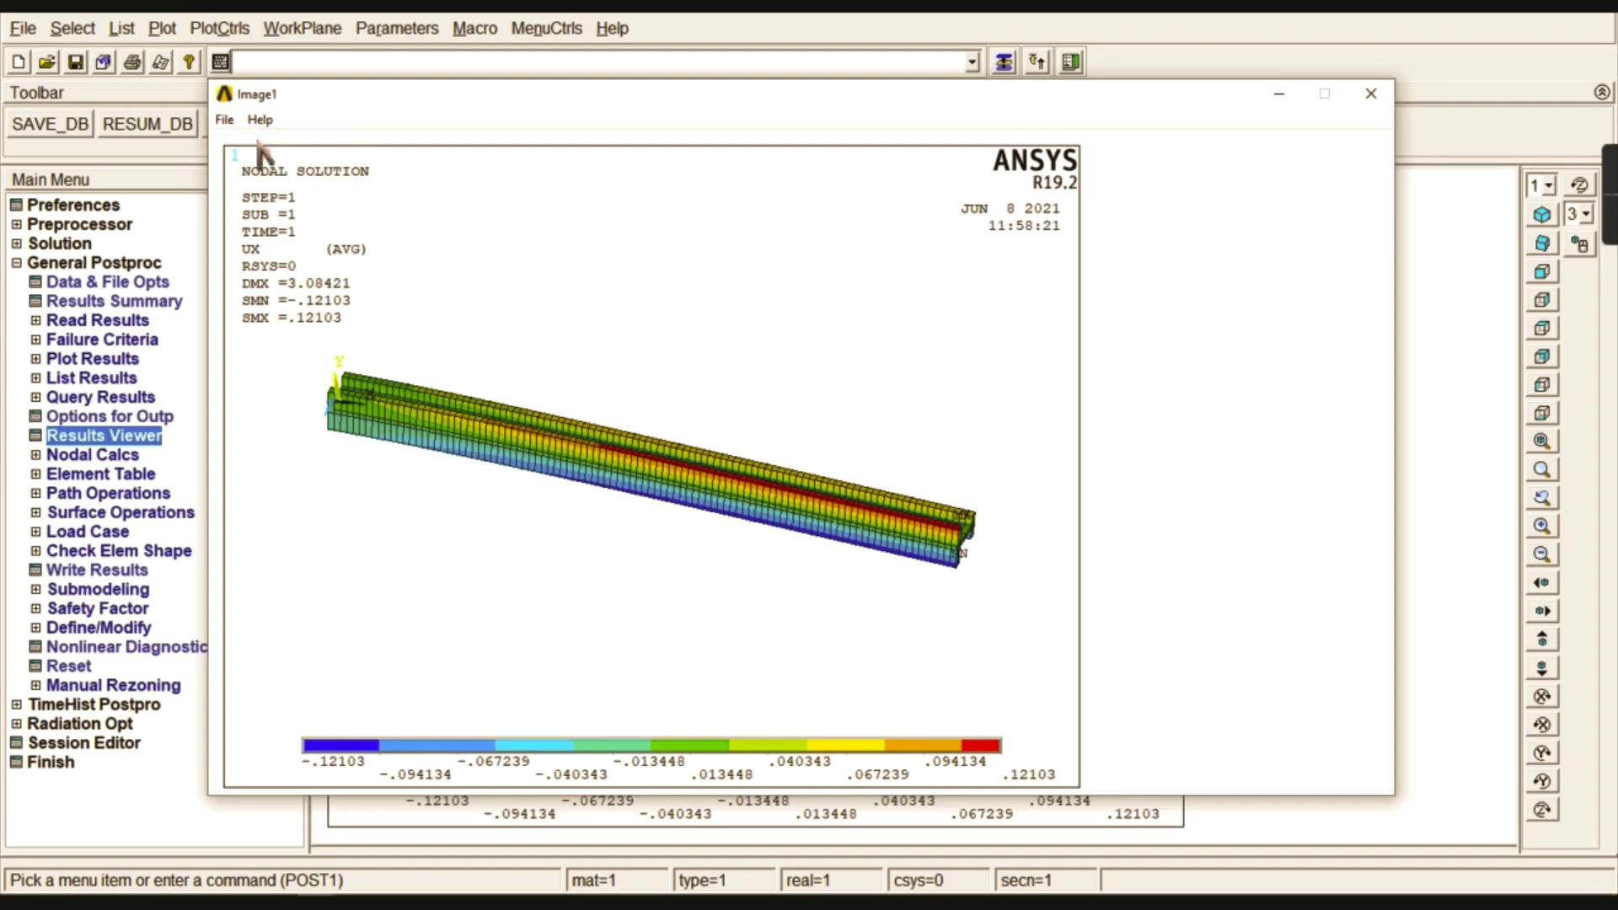
pyautogui.click(594, 552)
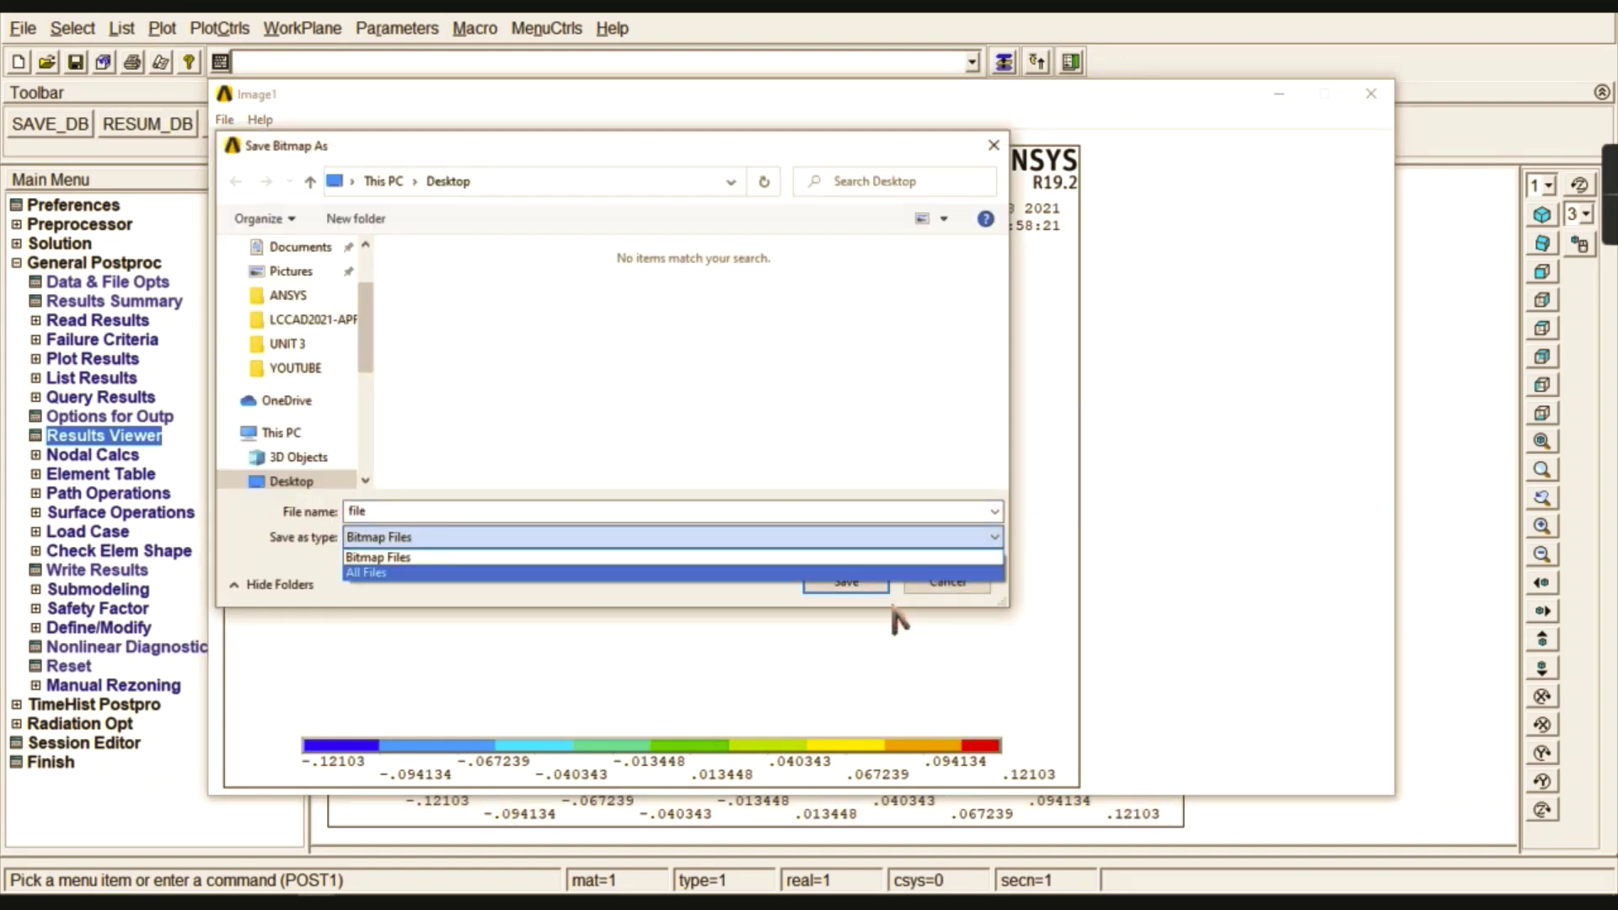